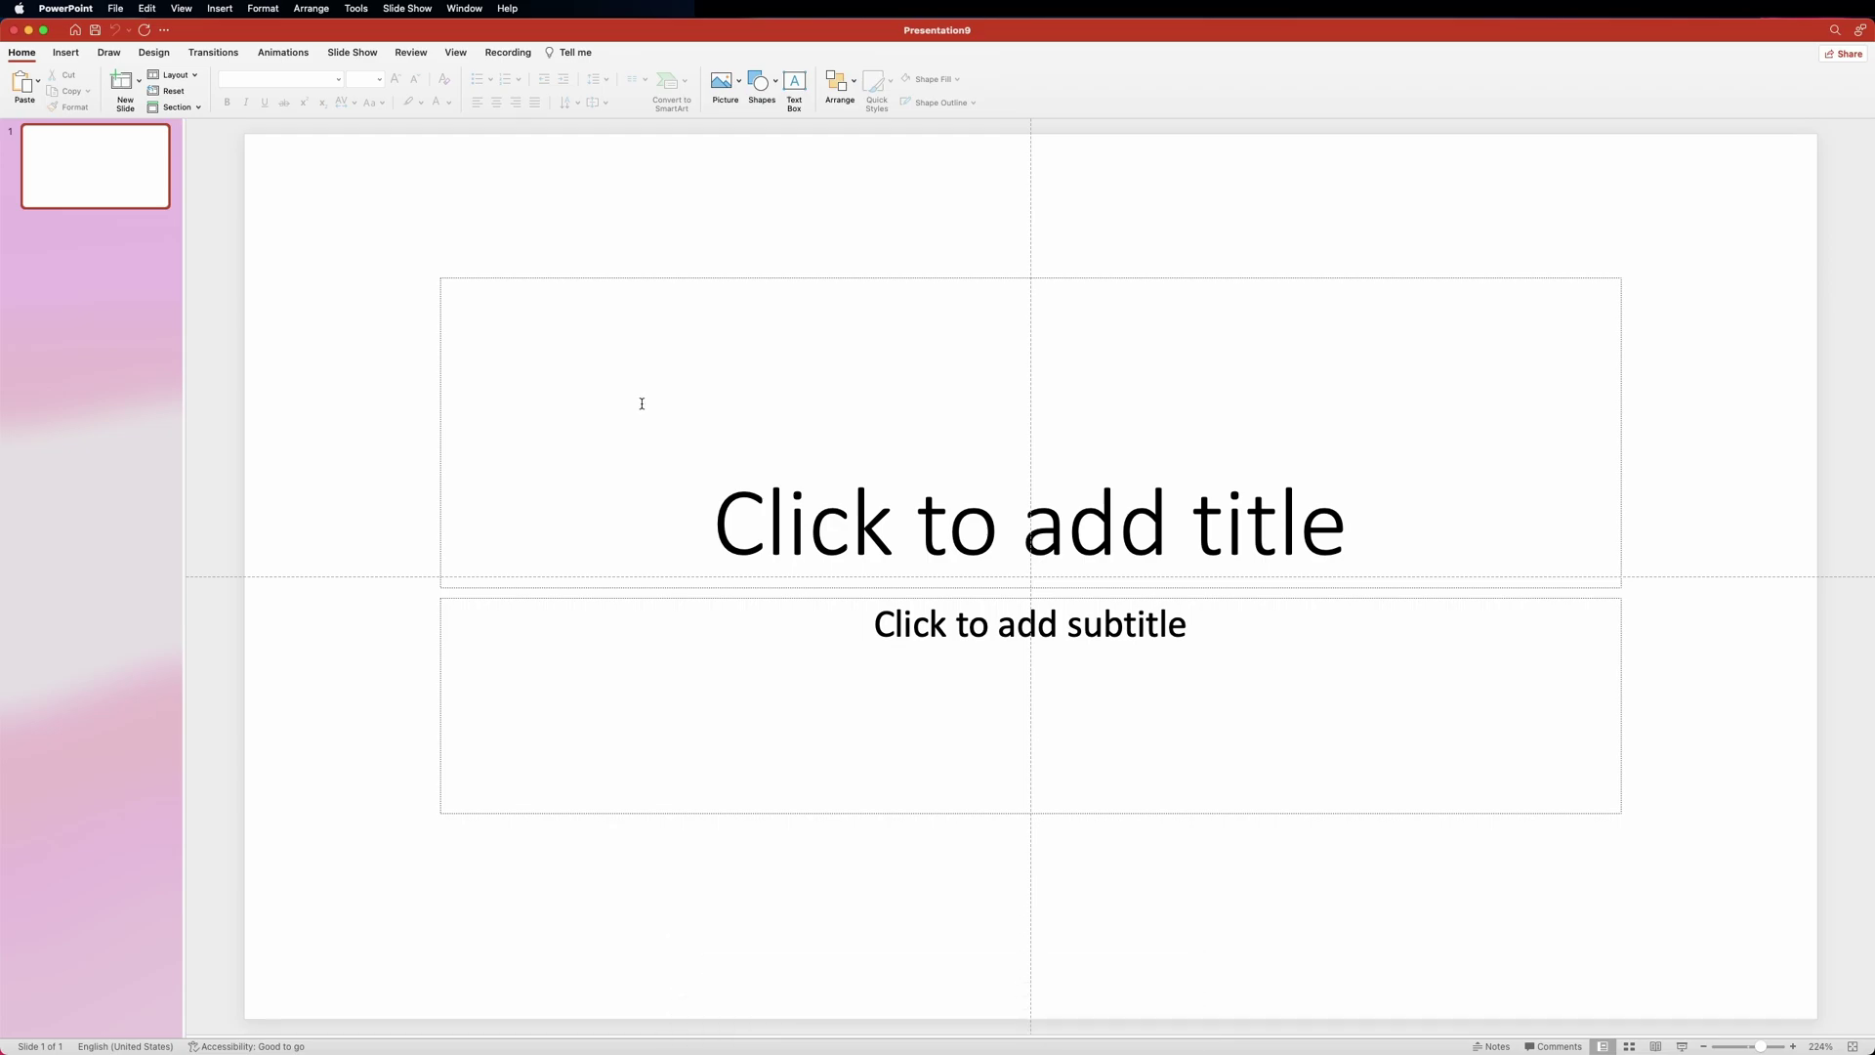
Step: Delete the title placeholder and then the subtitle placeholder from slide 1
{"action": "left_click", "coordinate": [633, 279]}
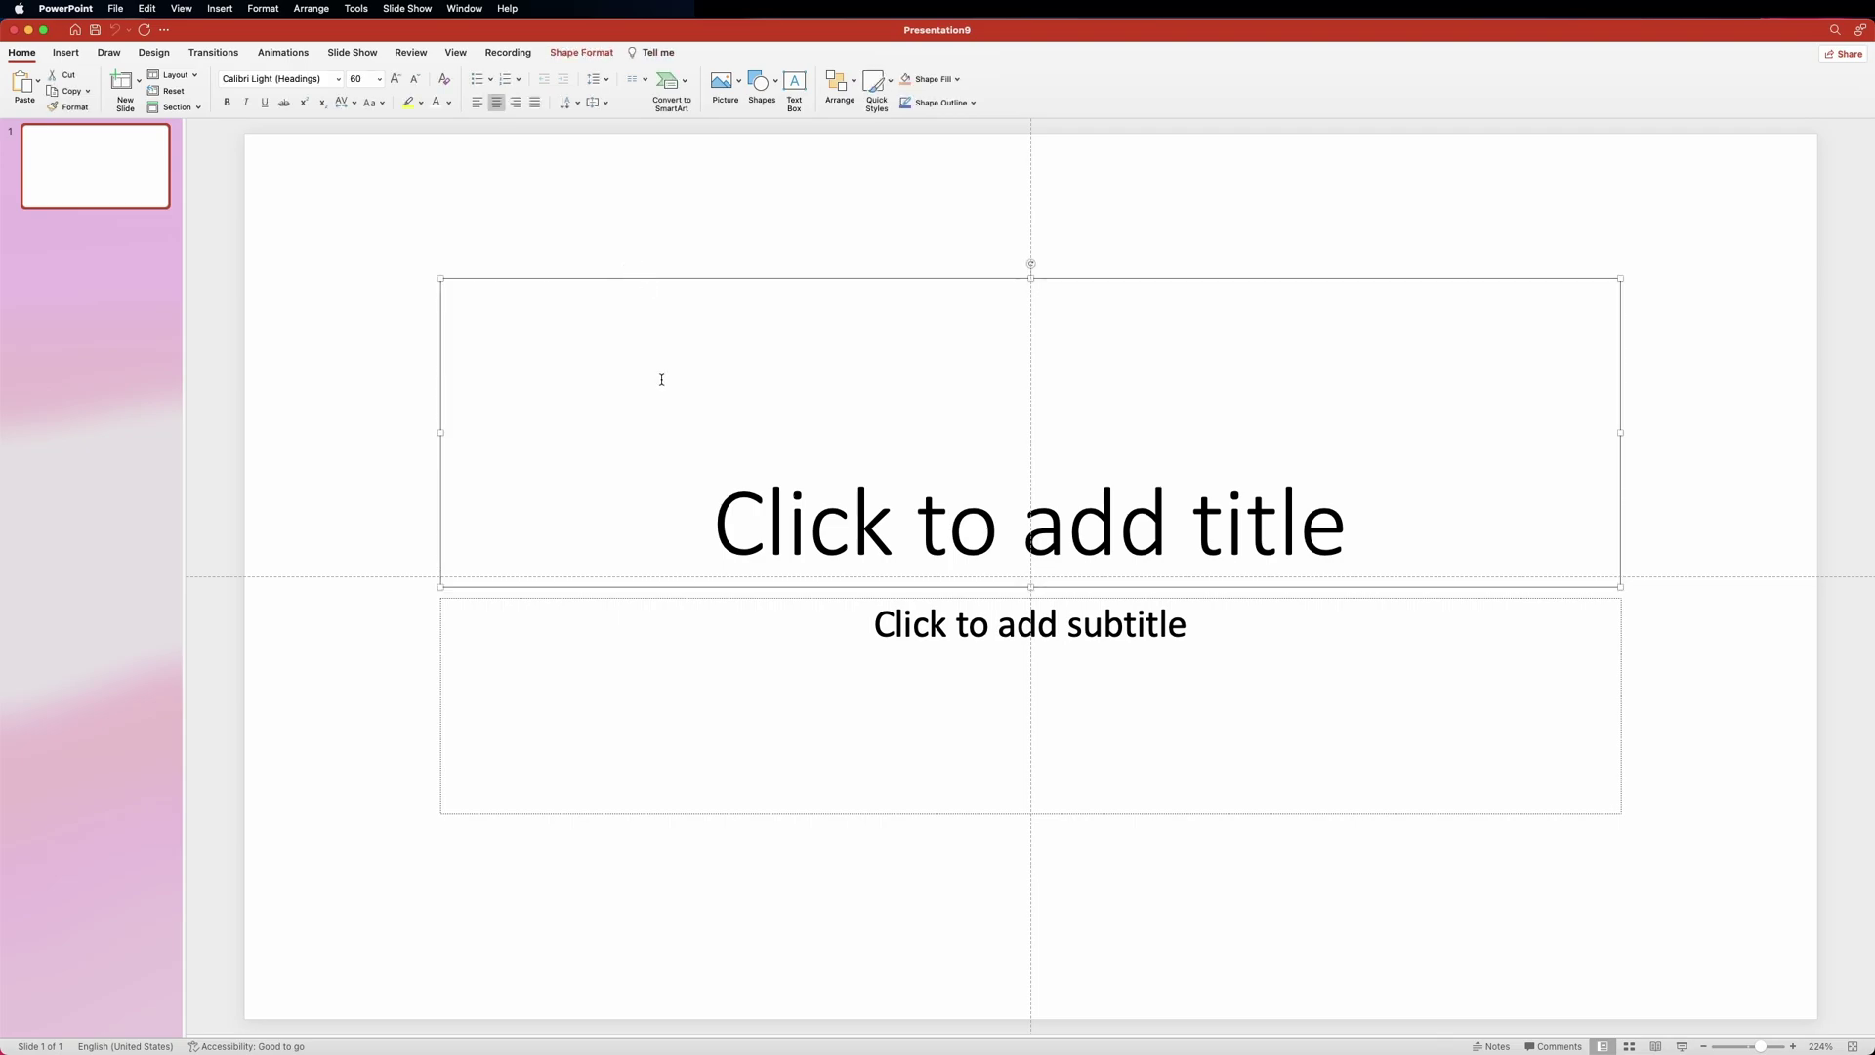
{"action": "key", "text": "BackSpace"}
{"action": "left_click", "coordinate": [655, 599]}
{"action": "key", "text": "BackSpace"}
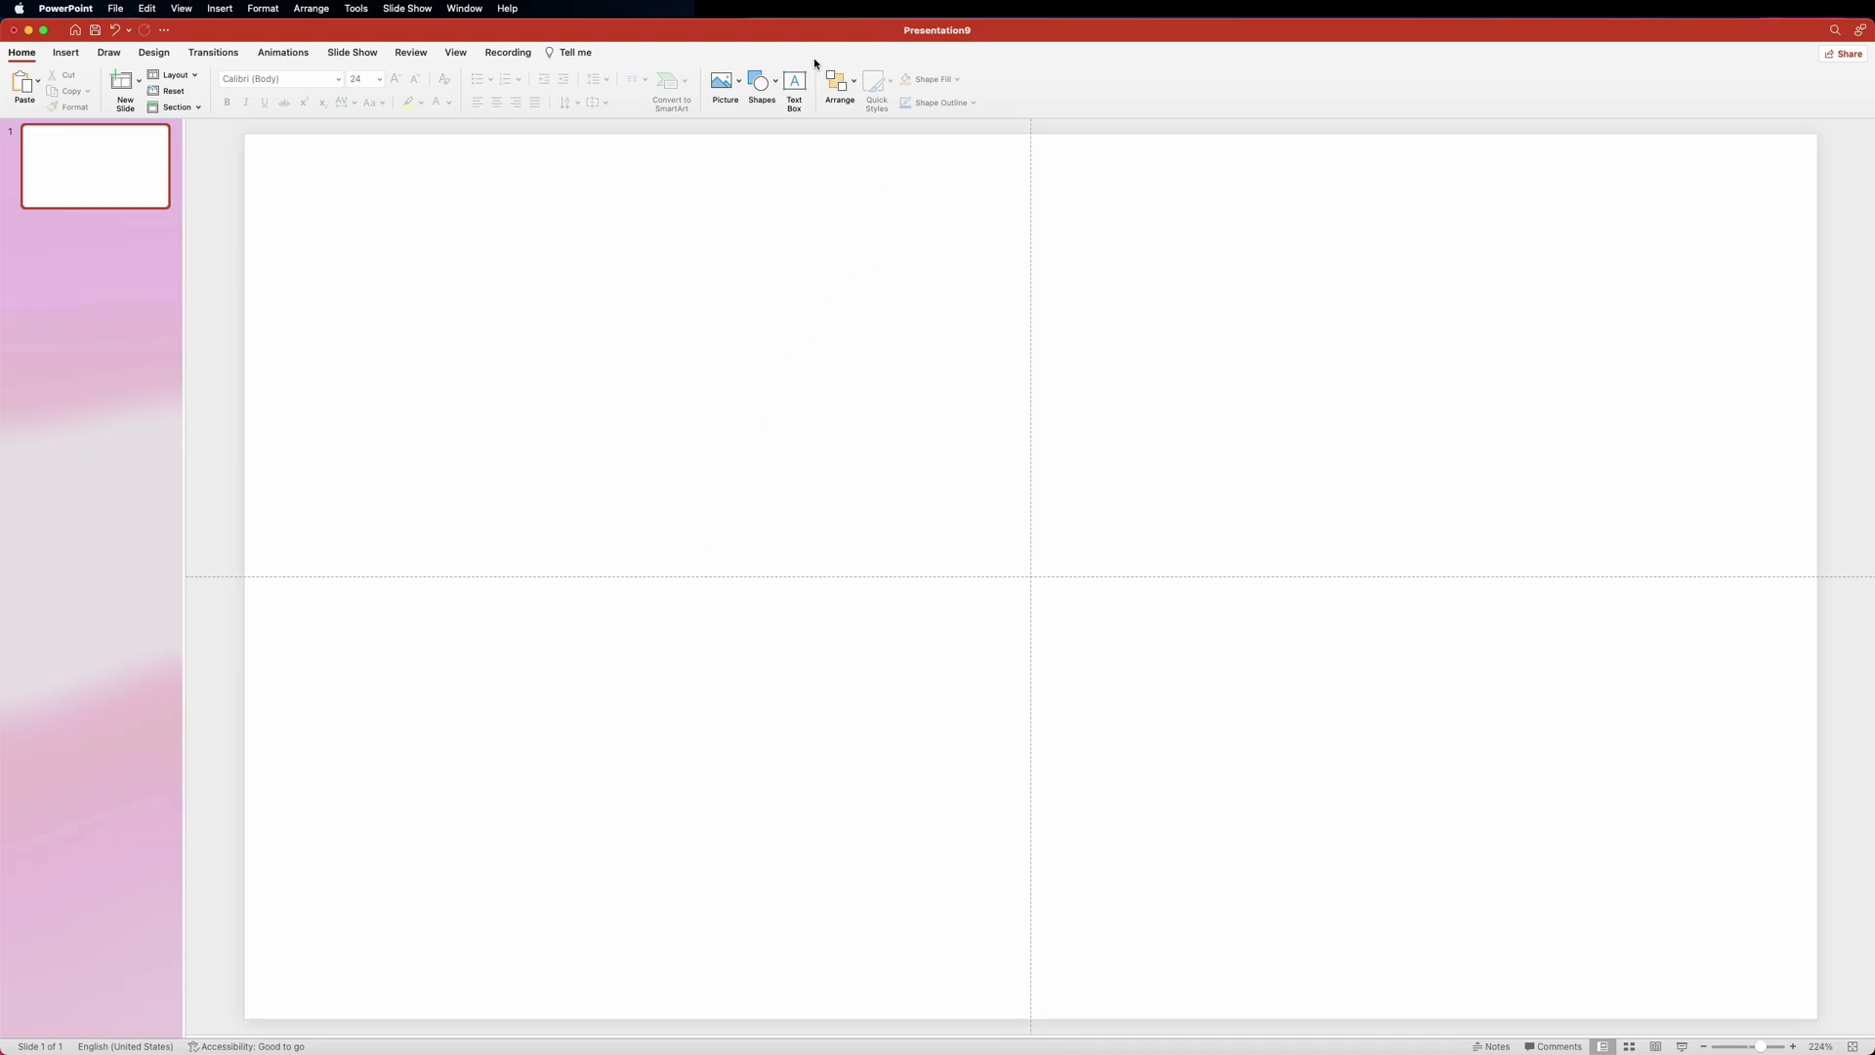
Step: Insert an oval and size it to 8.5 cm height and 8.5 cm width
{"action": "left_click", "coordinate": [777, 89]}
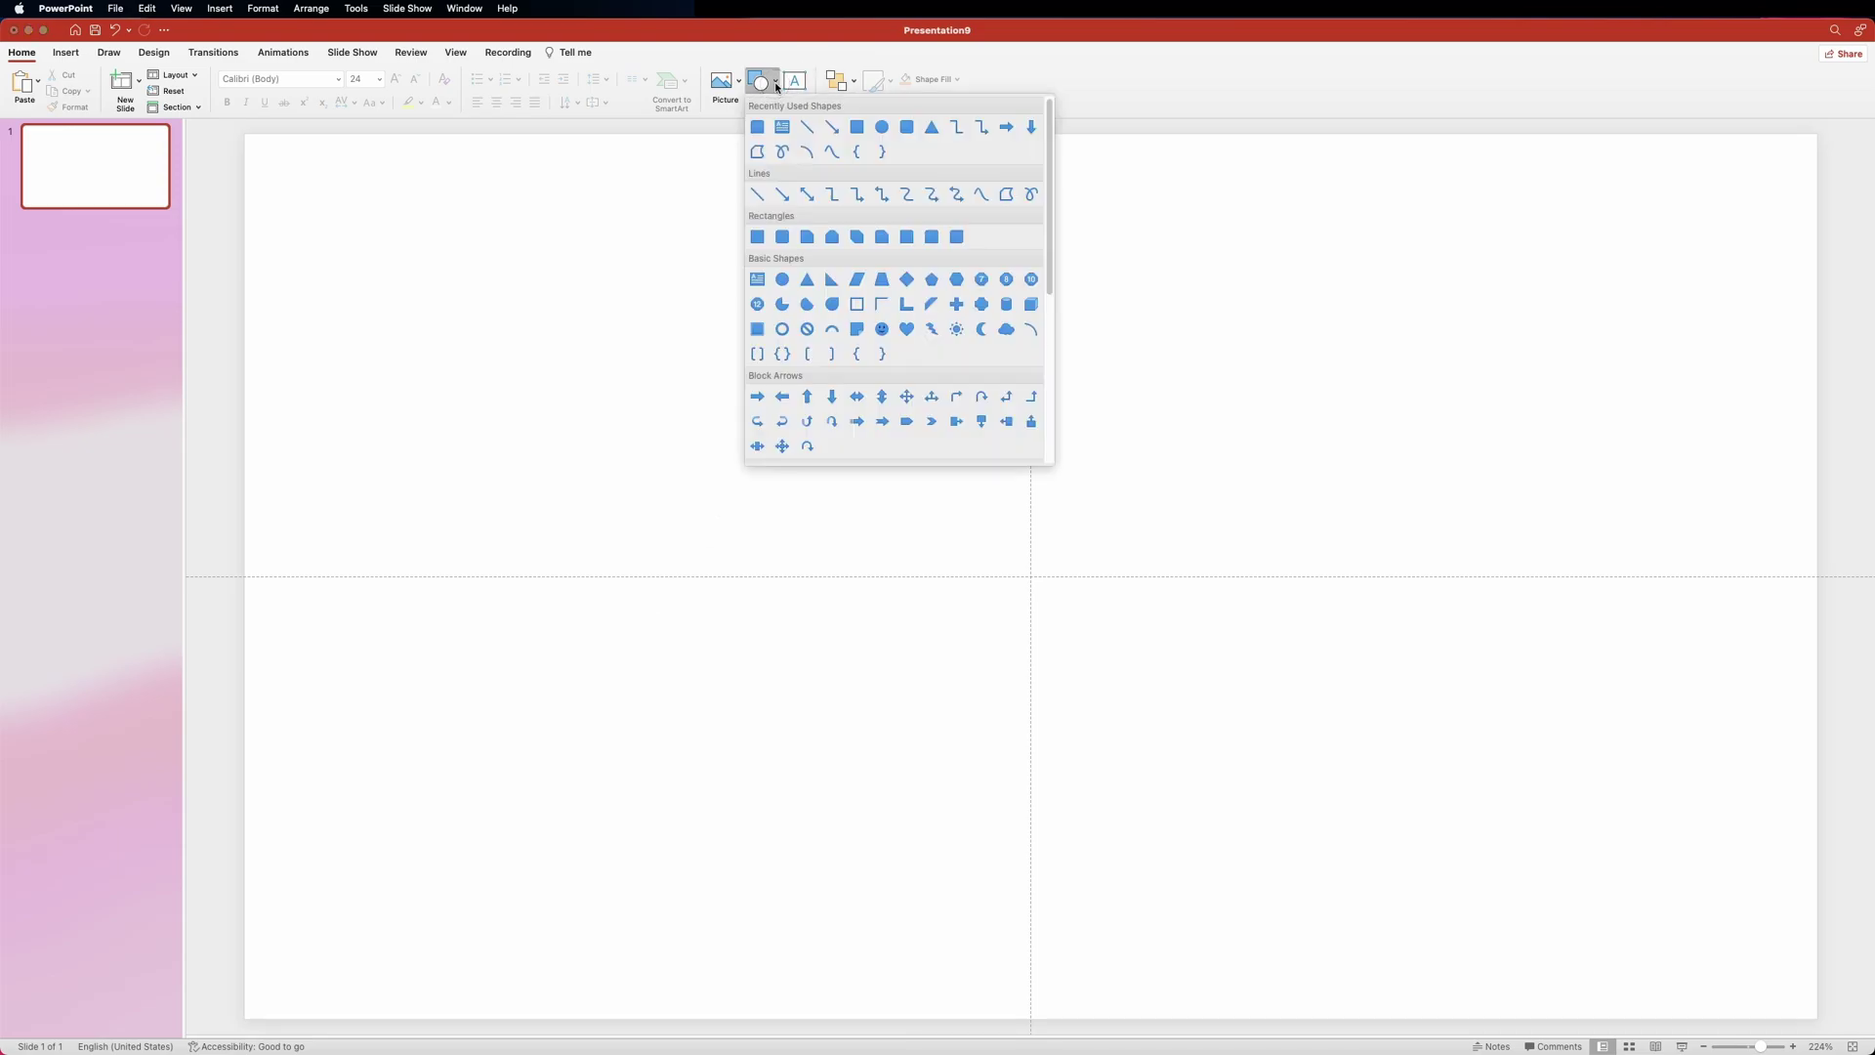
{"action": "left_click", "coordinate": [875, 126]}
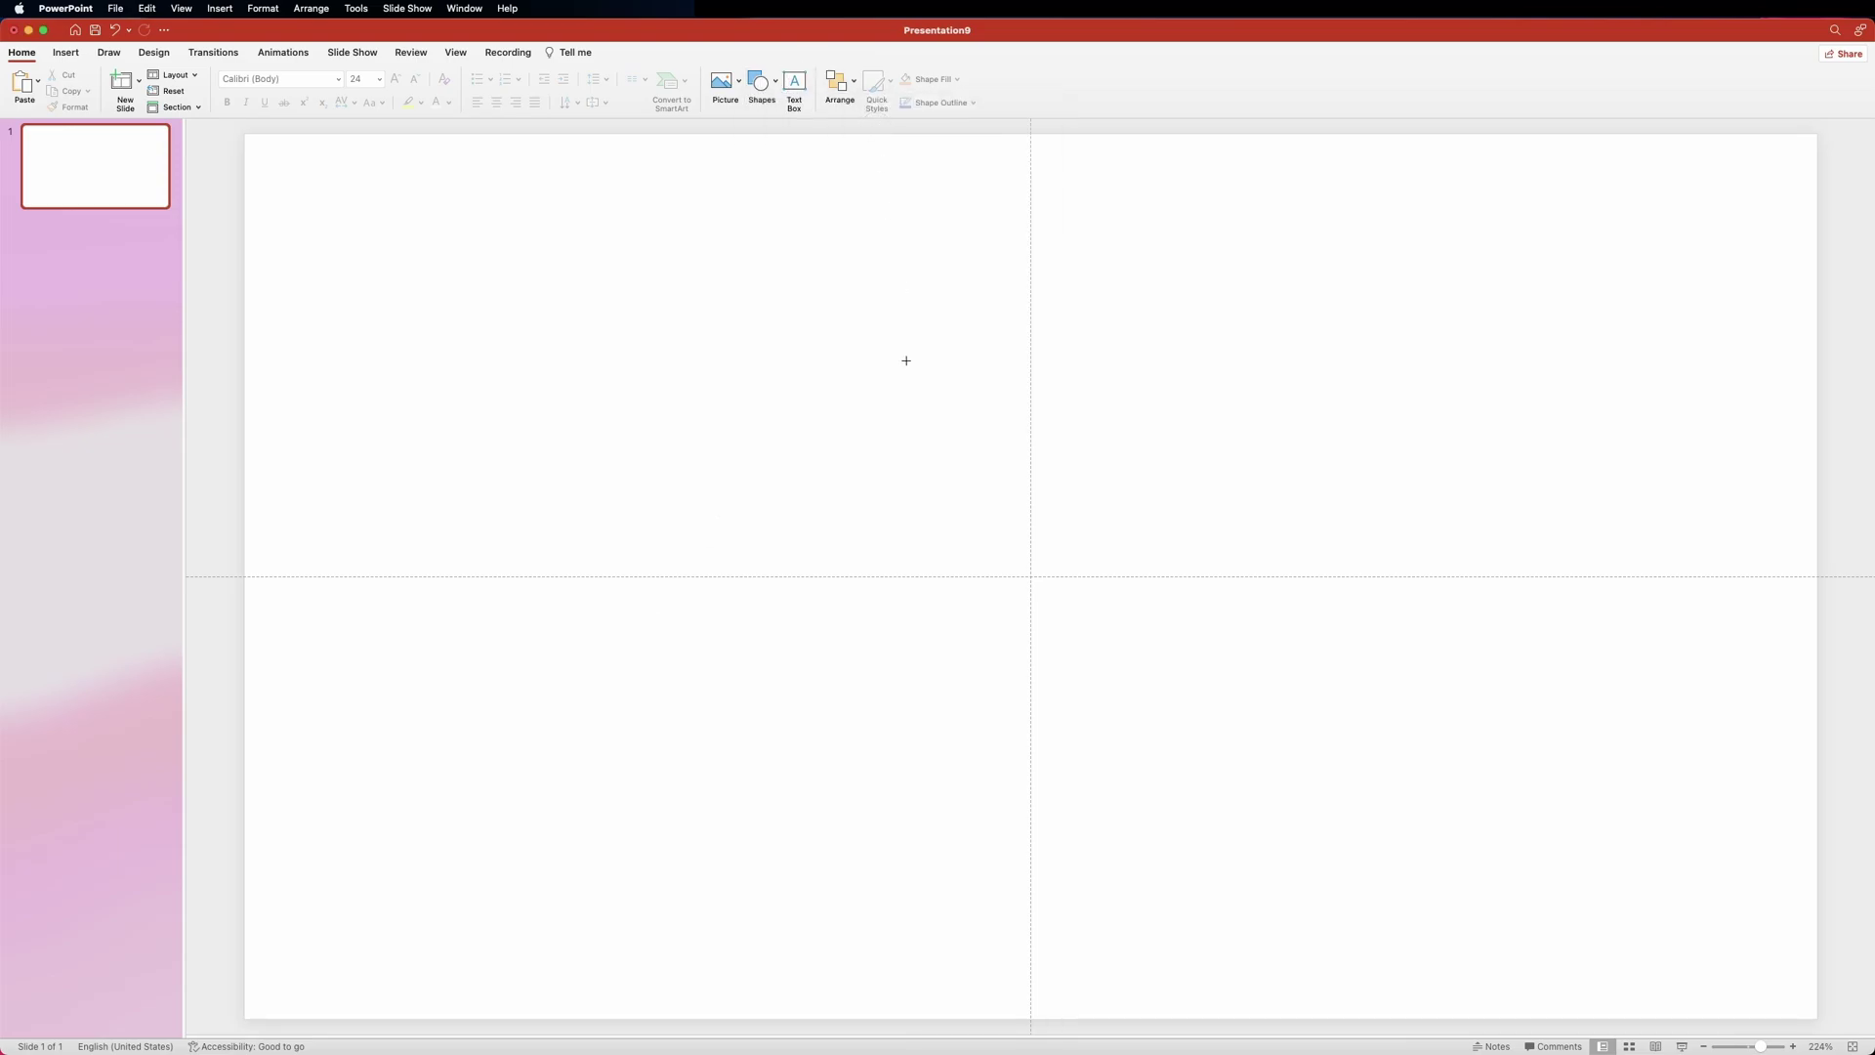
{"action": "left_click", "coordinate": [933, 486]}
{"action": "double_click", "coordinate": [1364, 82]}
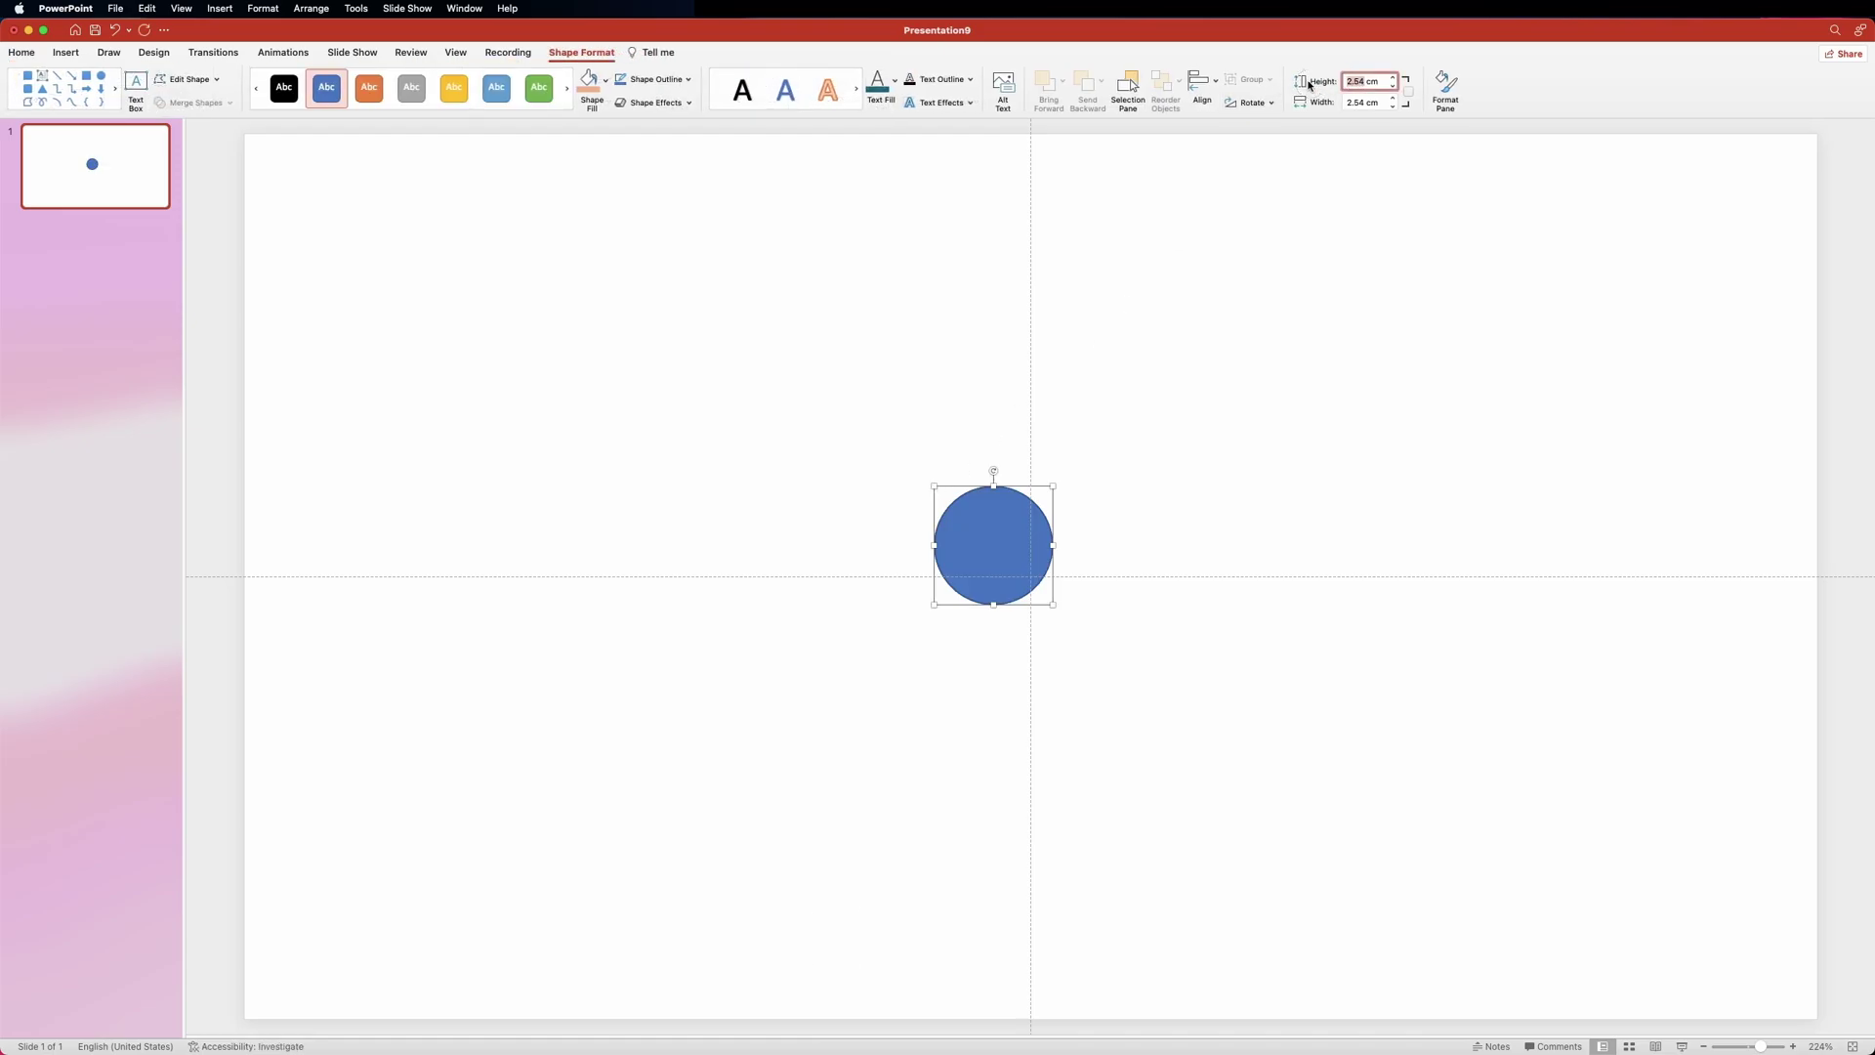
{"action": "type", "text": "8.5"}
{"action": "double_click", "coordinate": [1362, 101]}
{"action": "type", "text": "8.5"}
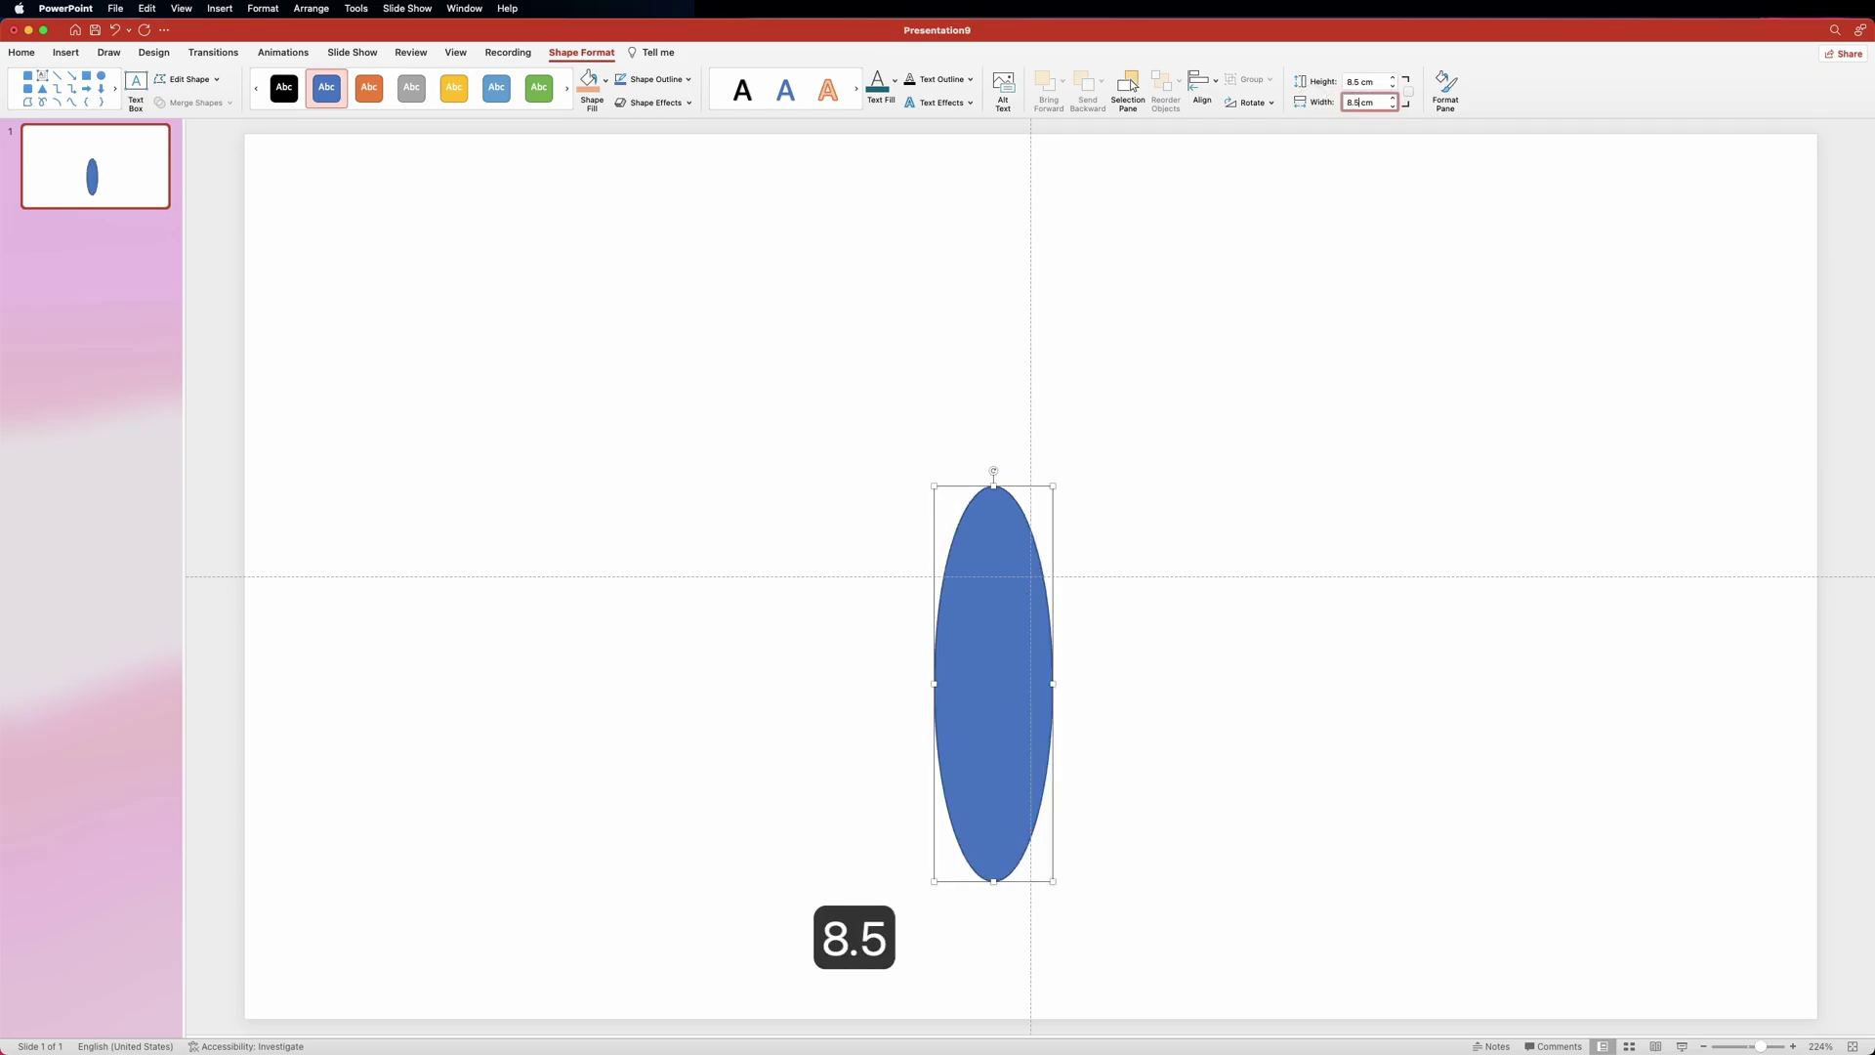
{"action": "key", "text": "Return"}
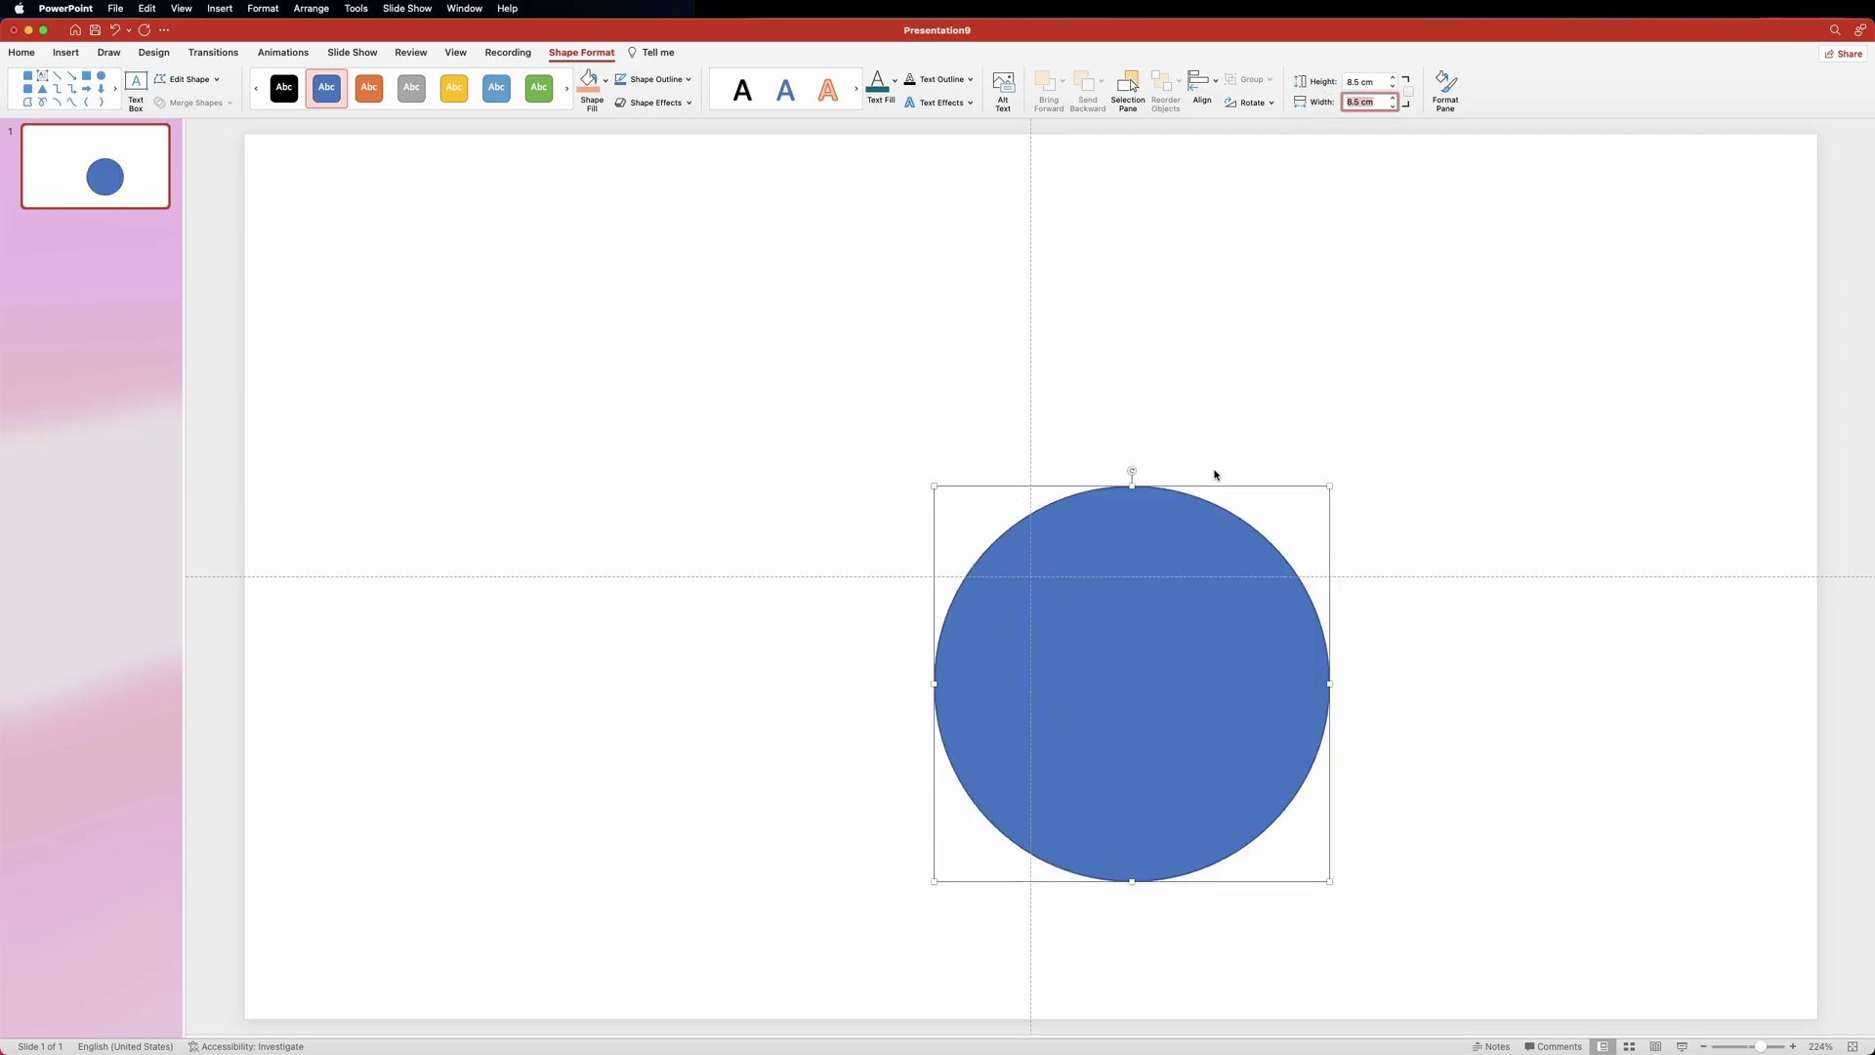
Step: Centre the circle horizontally and vertically on the slide and show the Format Shape pane
{"action": "left_click", "coordinate": [1204, 84]}
{"action": "left_click", "coordinate": [1244, 142]}
{"action": "left_click", "coordinate": [1203, 82]}
{"action": "left_click", "coordinate": [1260, 219]}
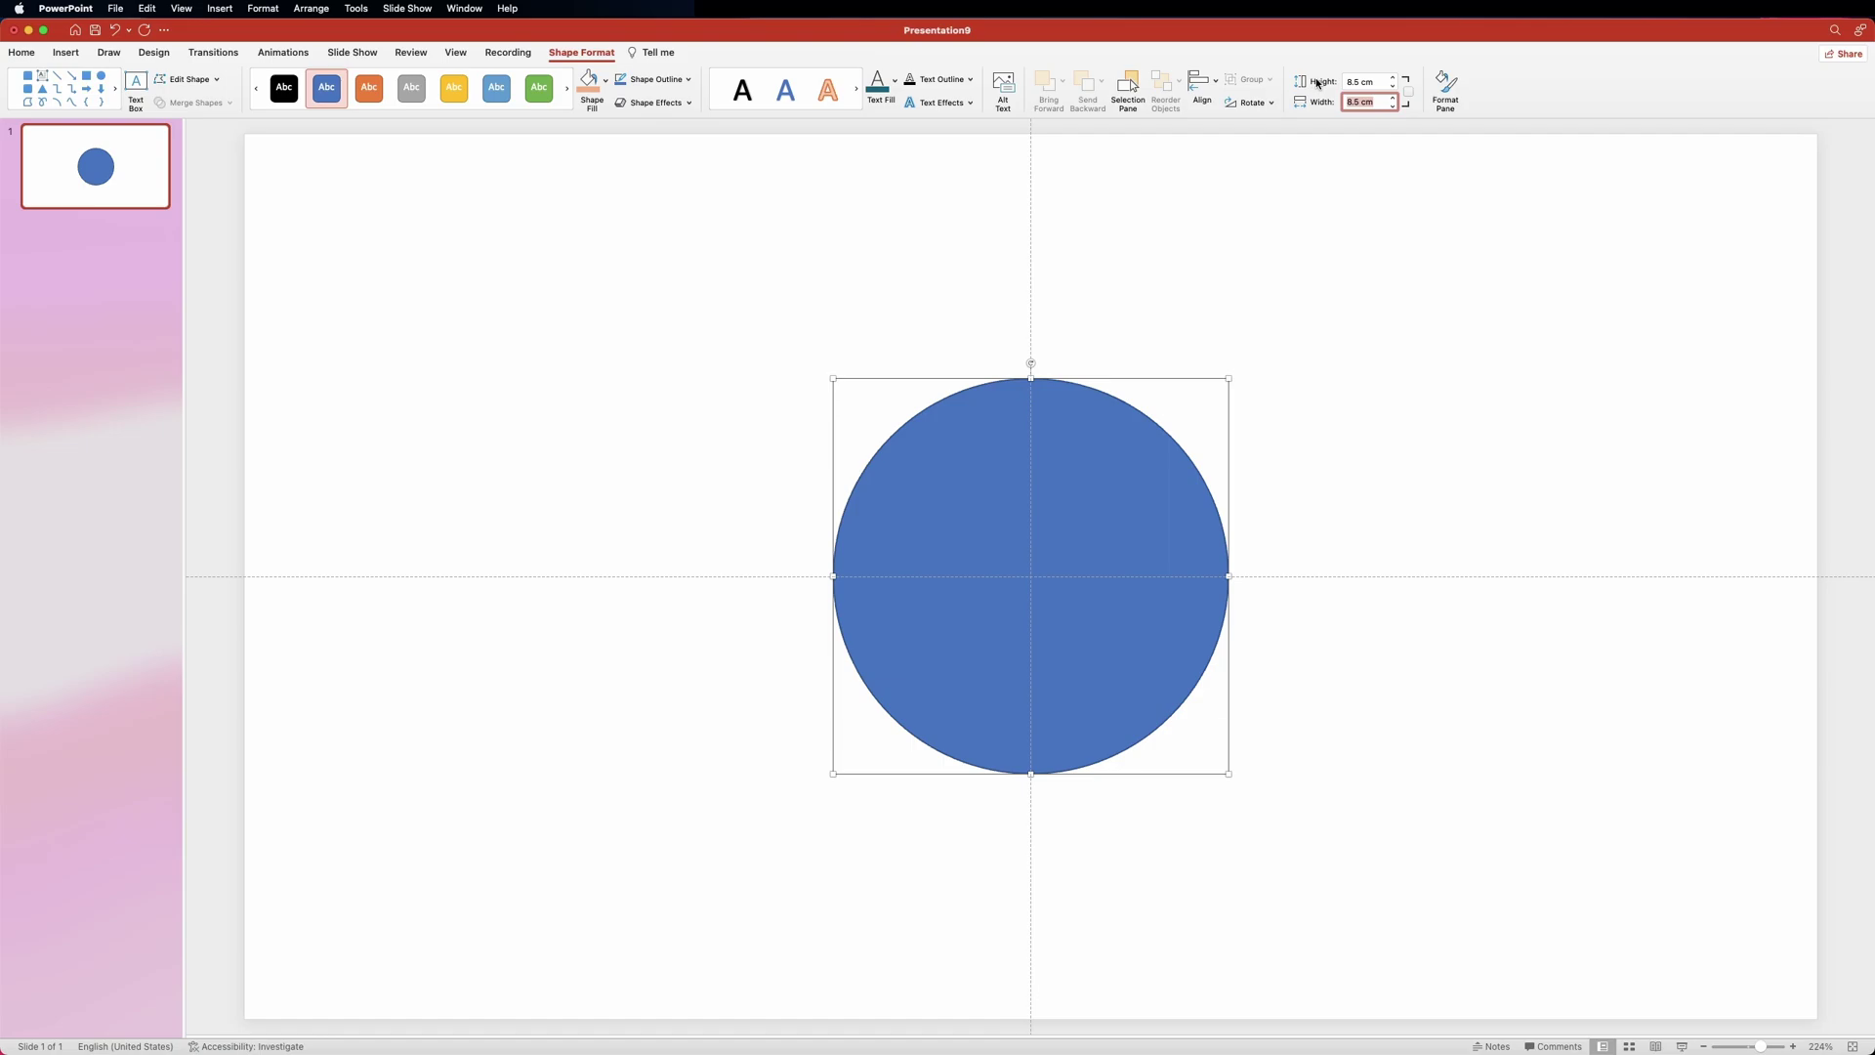
{"action": "left_click", "coordinate": [1446, 86]}
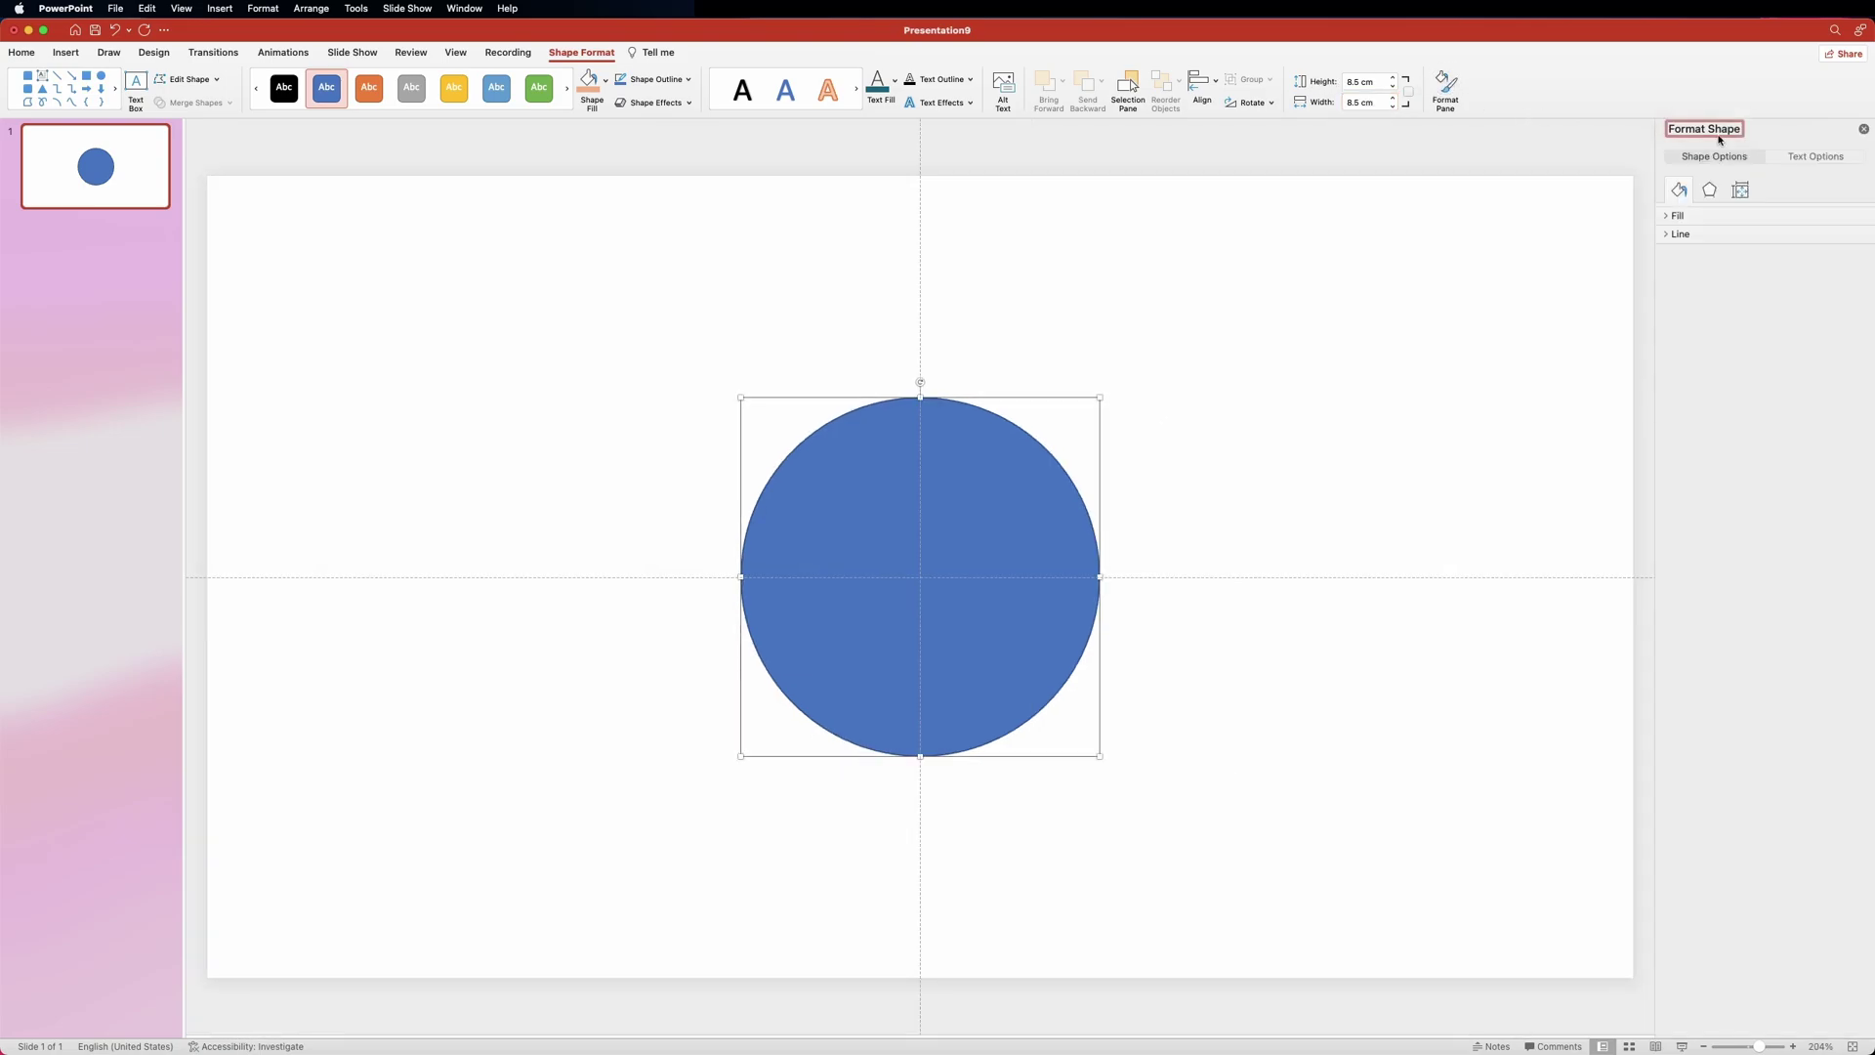
Step: Set the circle's outline to No line and its fill to Gradient fill
{"action": "left_click", "coordinate": [1668, 235]}
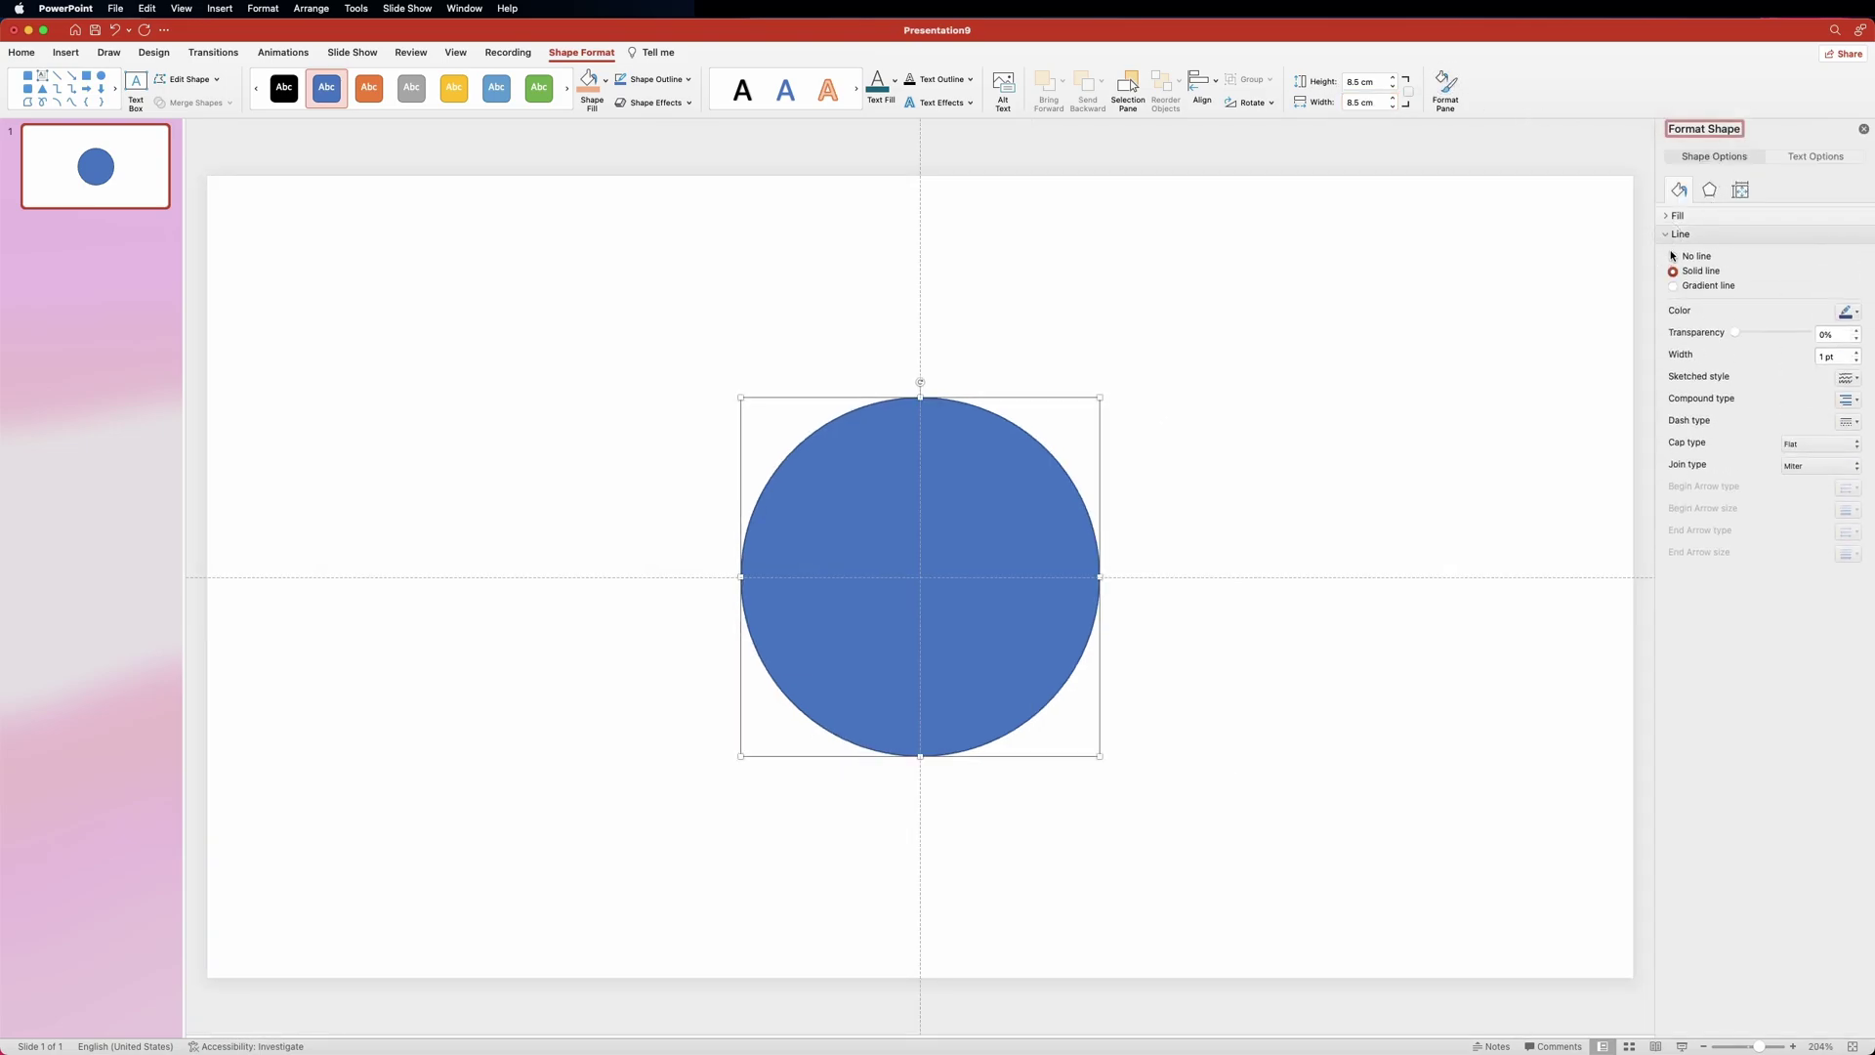
{"action": "left_click", "coordinate": [1674, 257]}
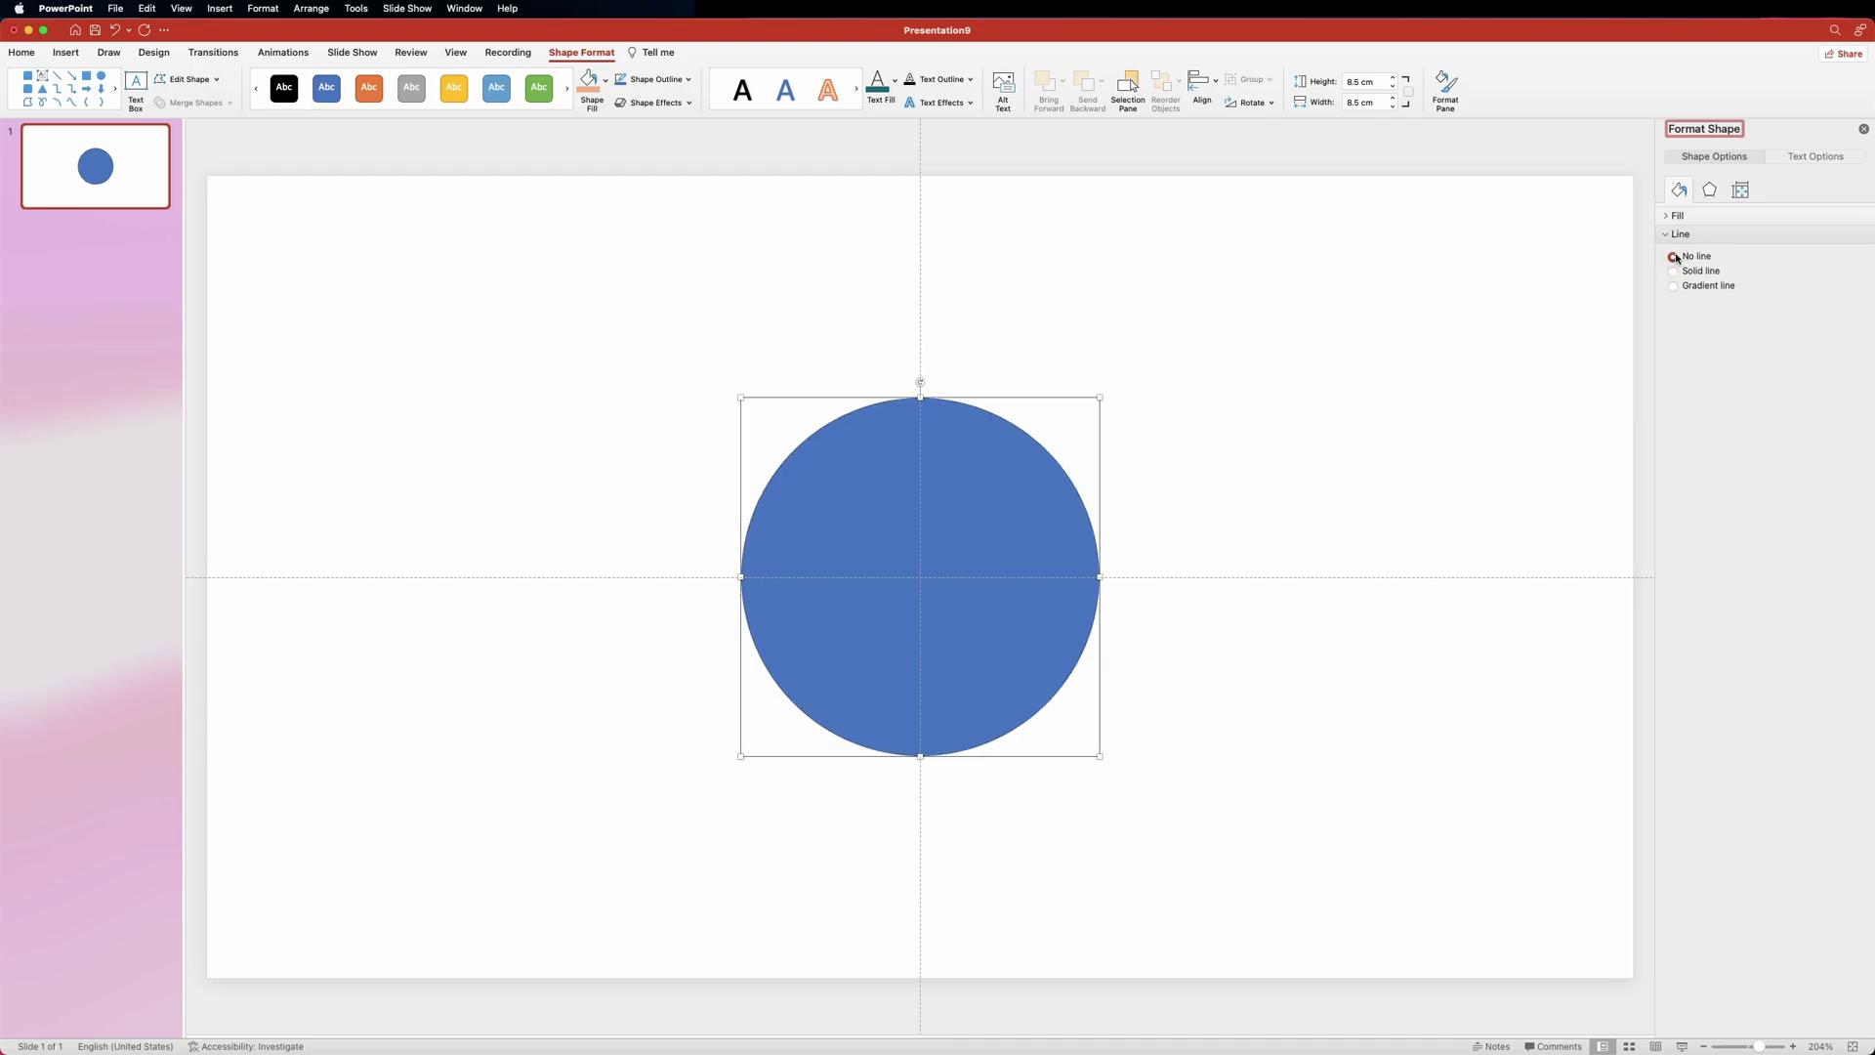
{"action": "left_click", "coordinate": [1668, 216]}
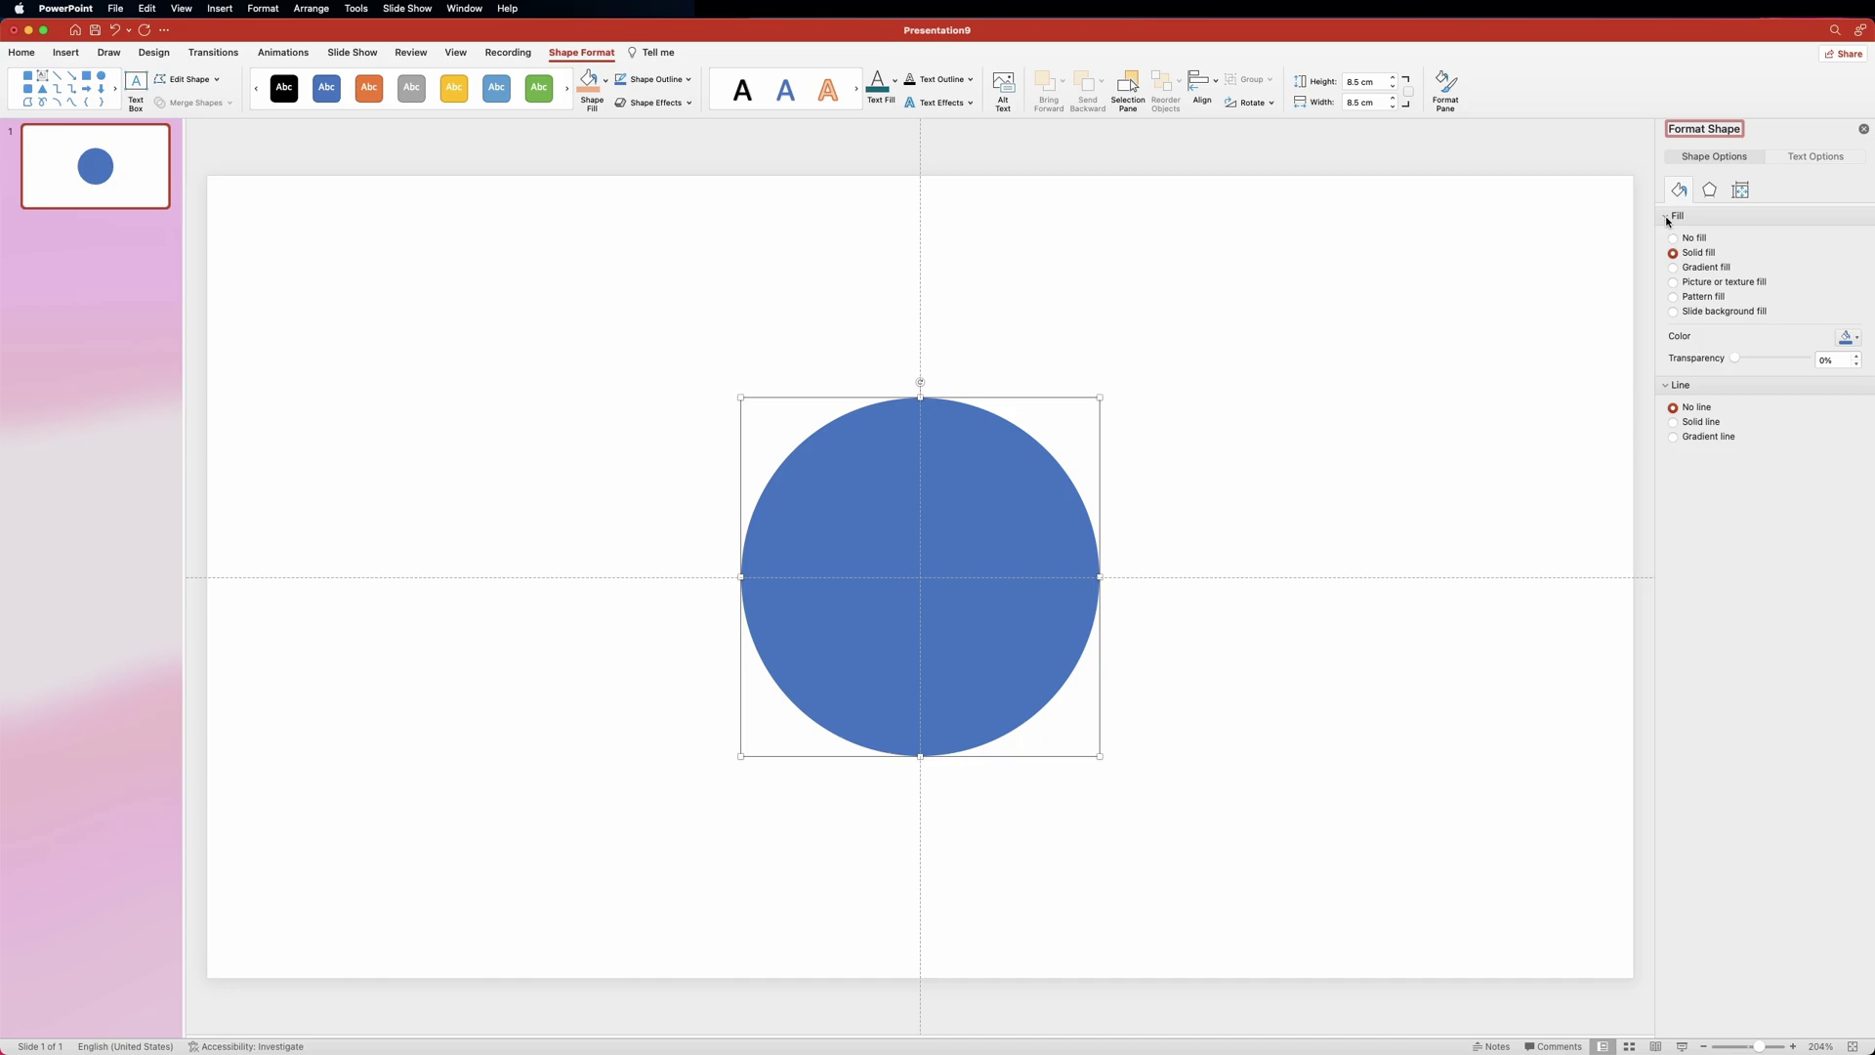
{"action": "left_click", "coordinate": [1724, 270]}
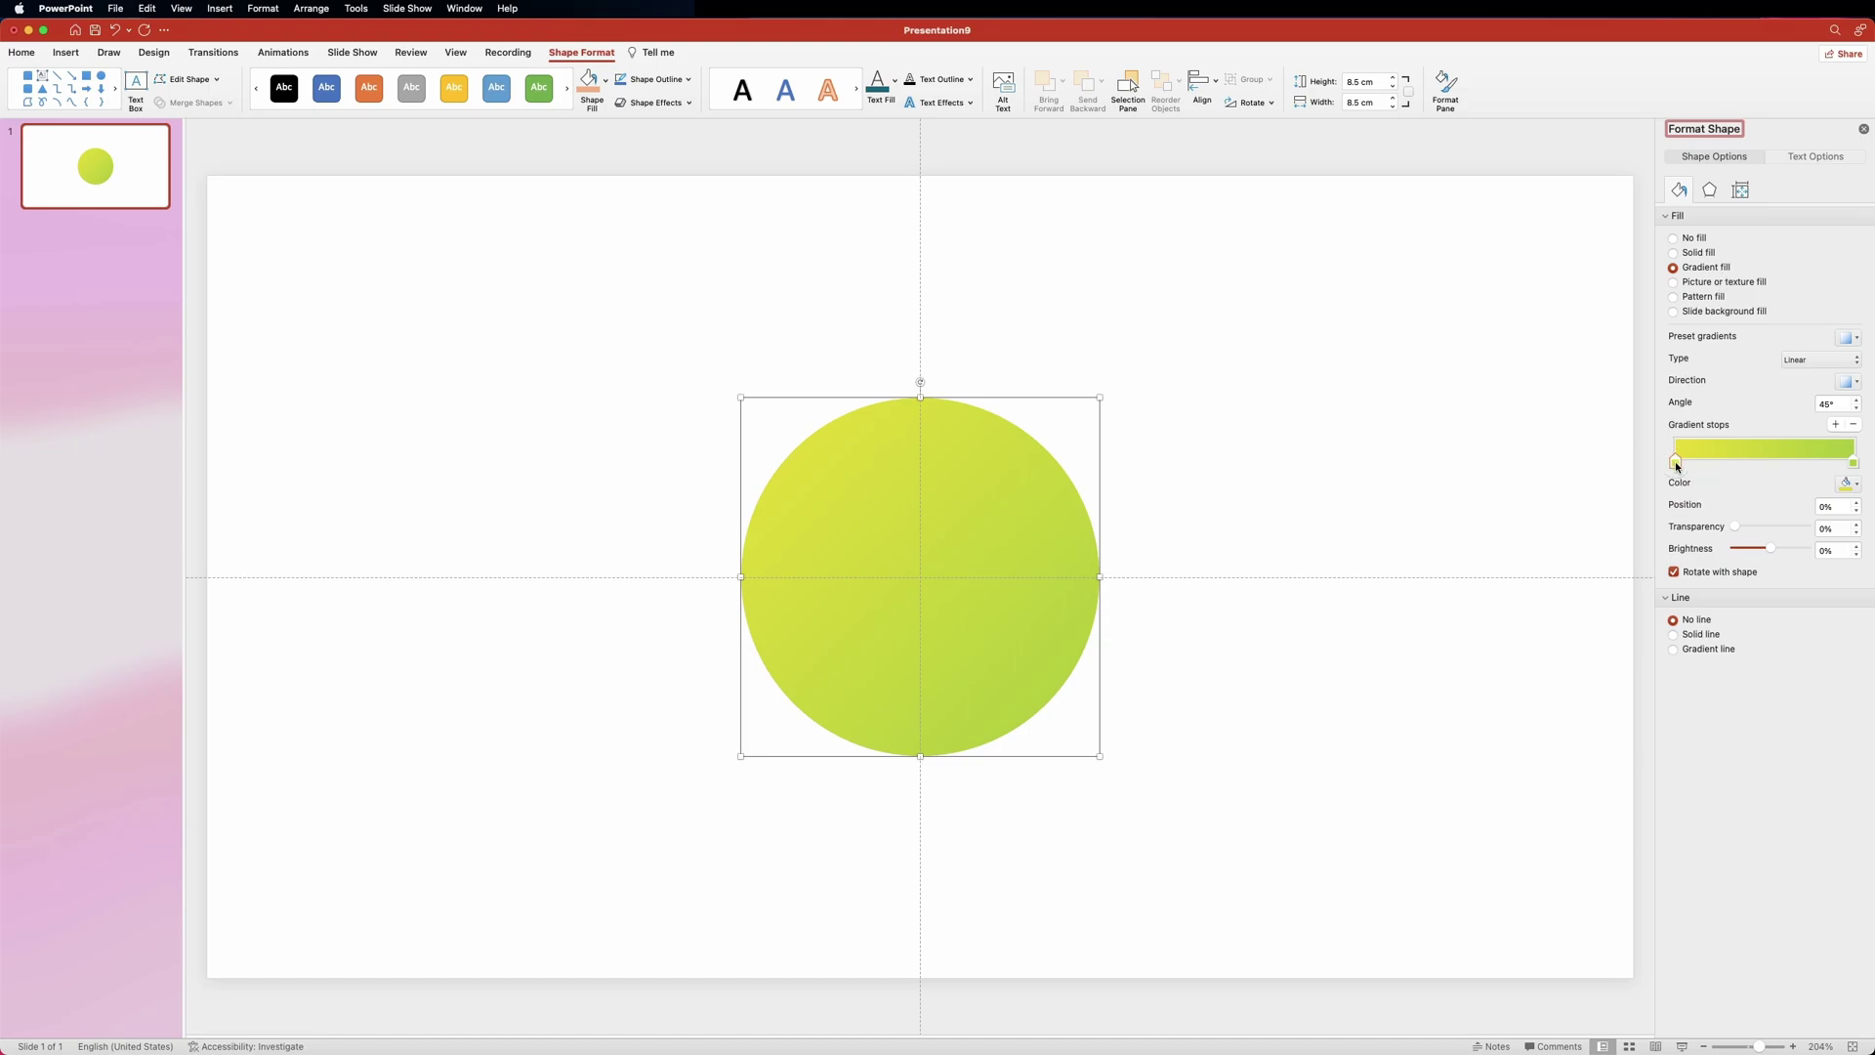
Step: Colour the gradient stops e6e8eb at the start and cfd1d3 at the end
{"action": "left_click", "coordinate": [1853, 484]}
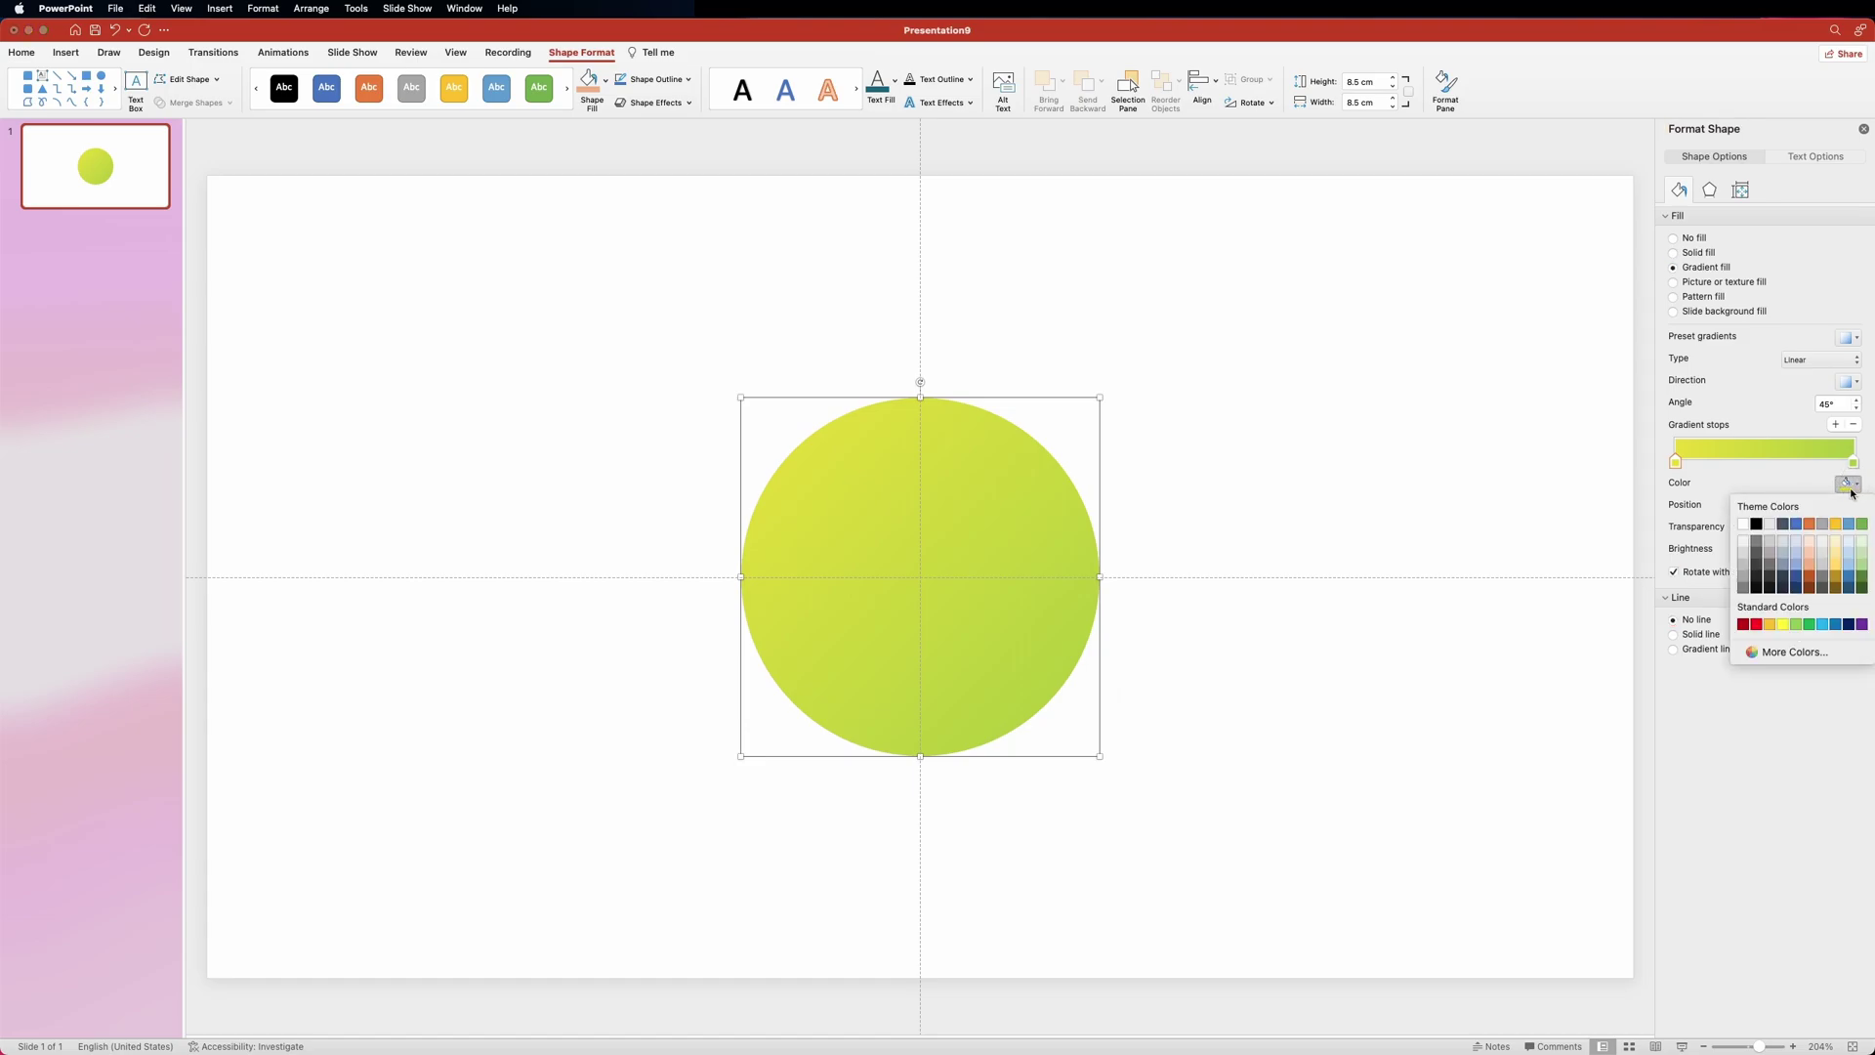
{"action": "left_click", "coordinate": [1792, 657]}
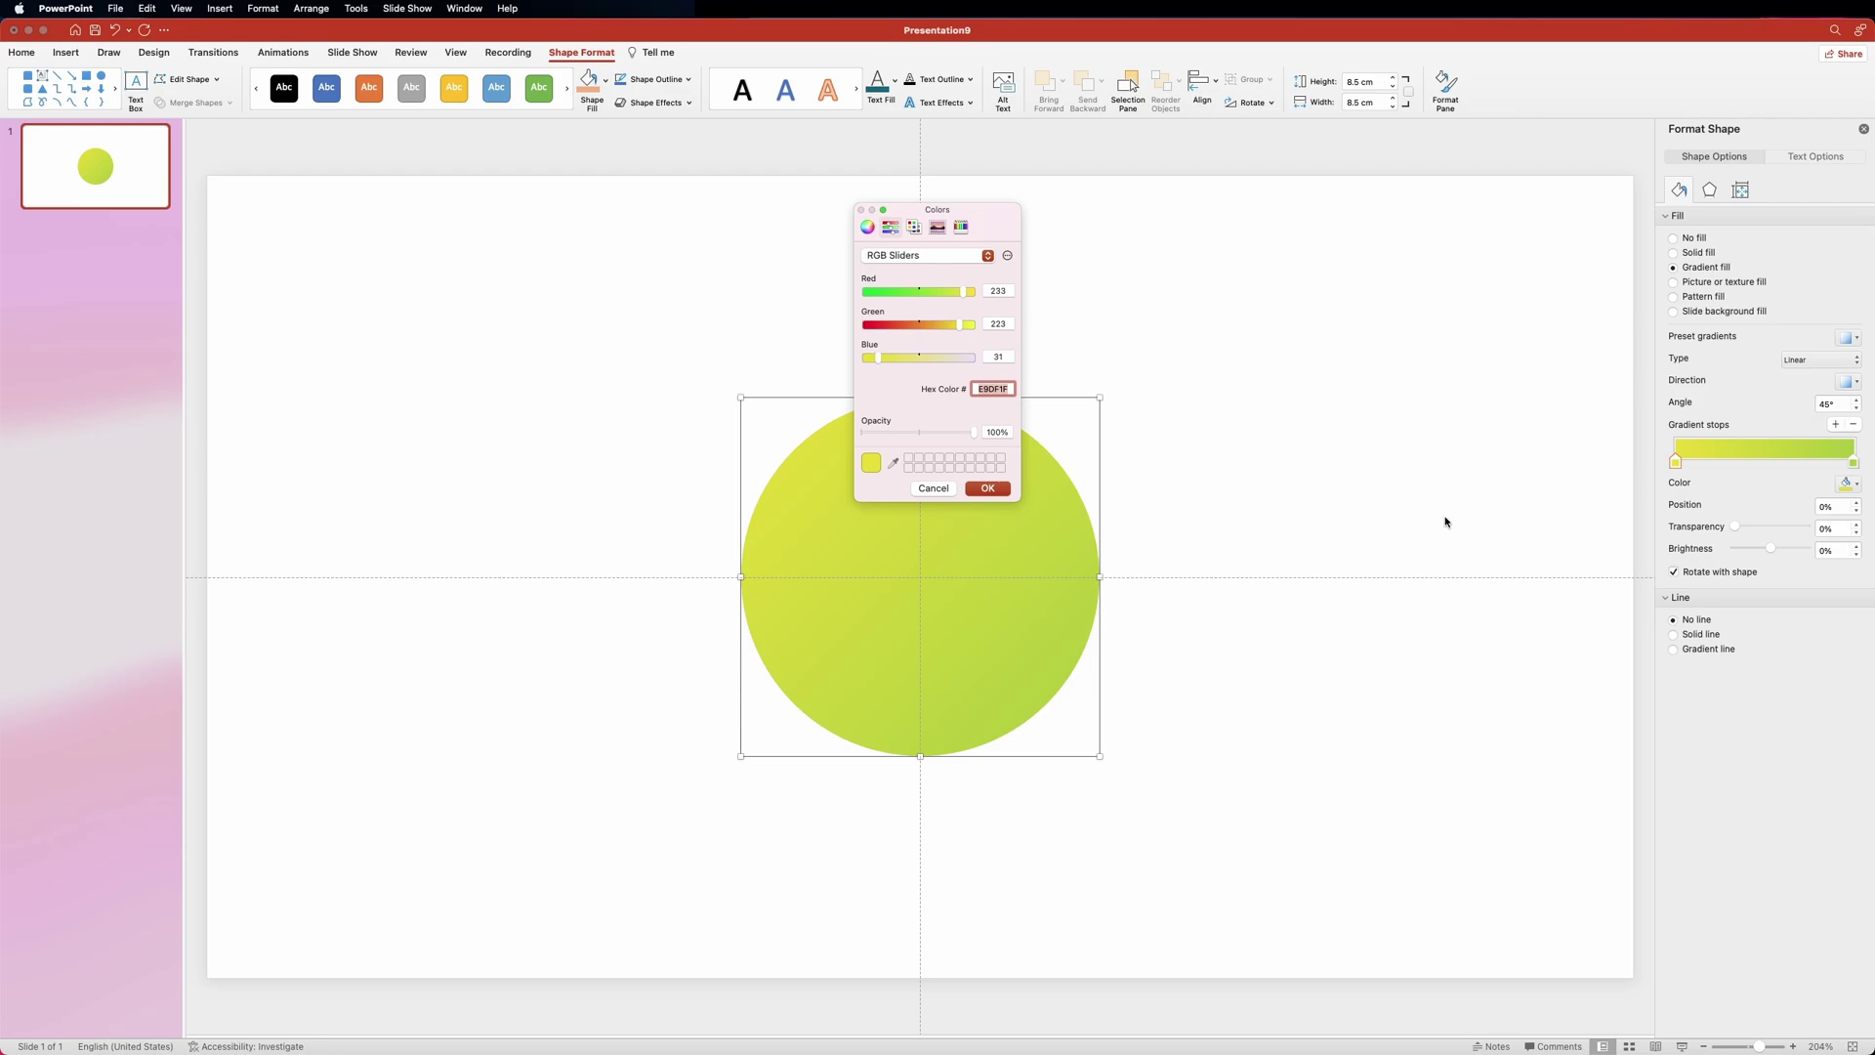
{"action": "type", "text": "e6e"}
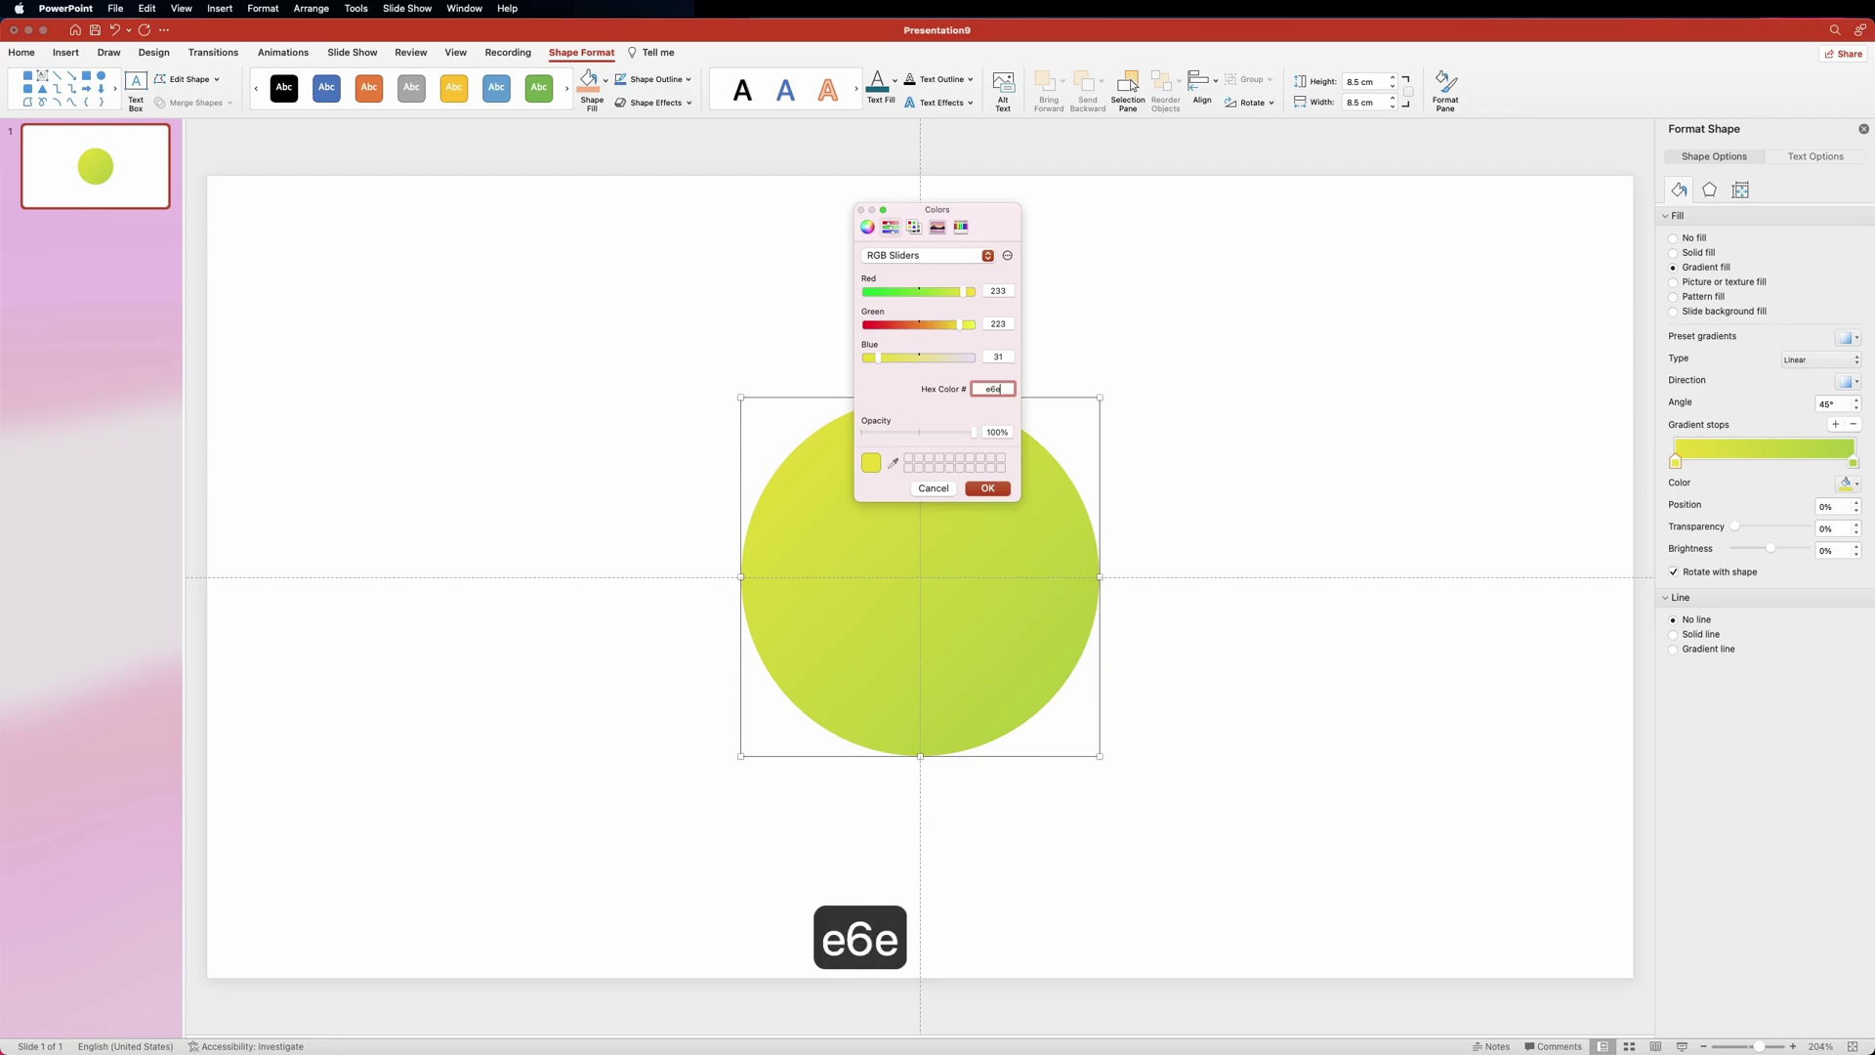
{"action": "type", "text": "8eb"}
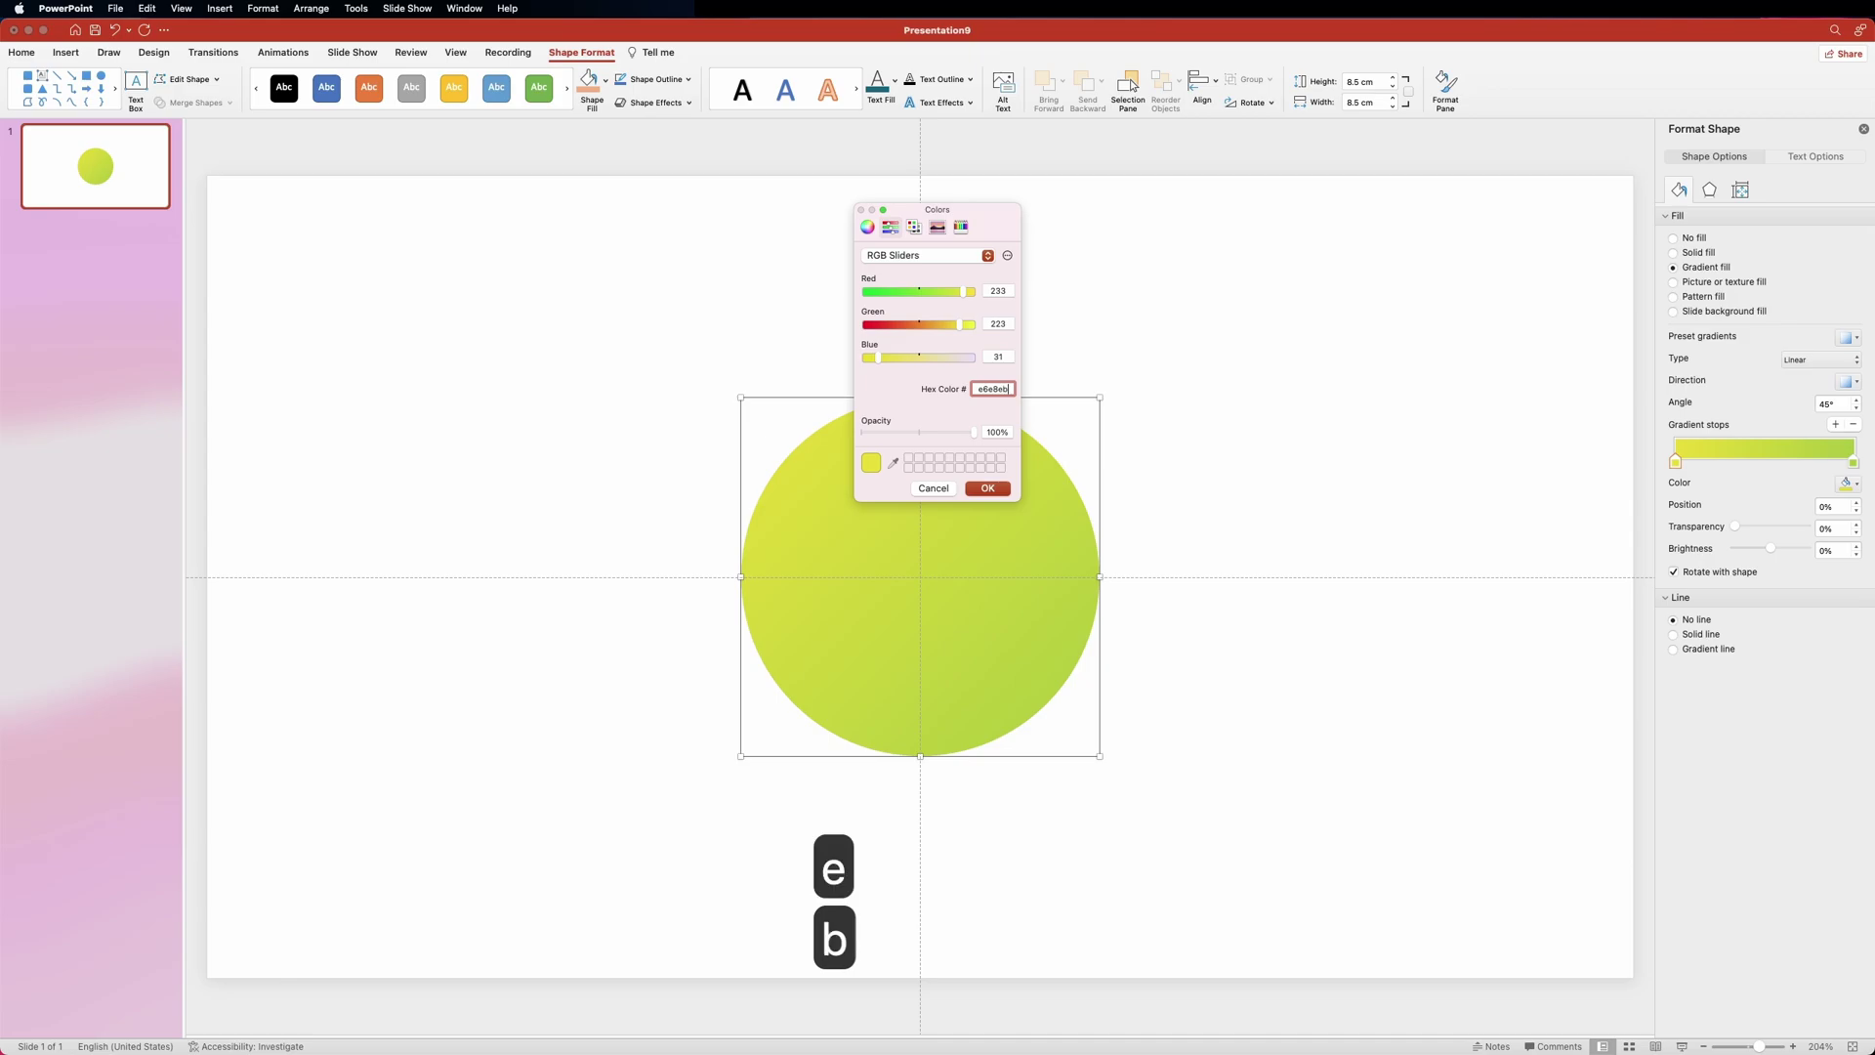
{"action": "left_click", "coordinate": [985, 489]}
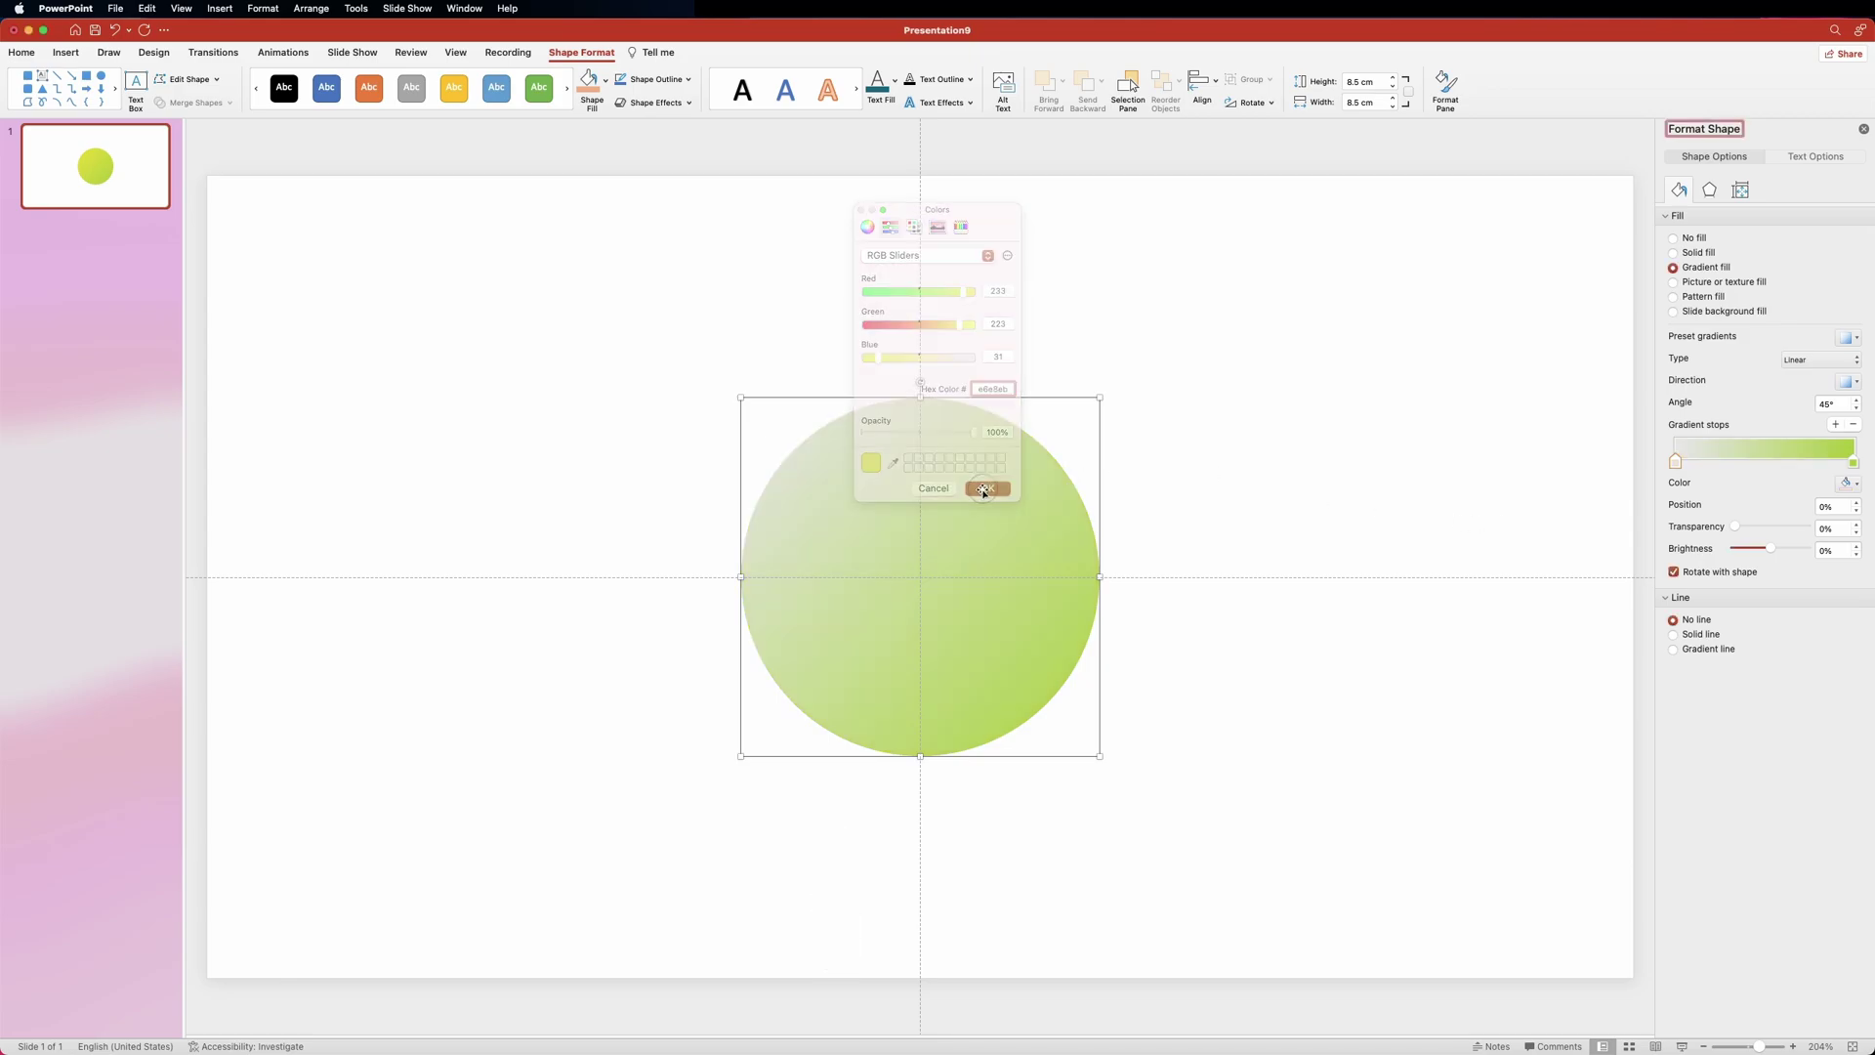
{"action": "left_click", "coordinate": [1854, 463]}
{"action": "left_click", "coordinate": [1849, 483]}
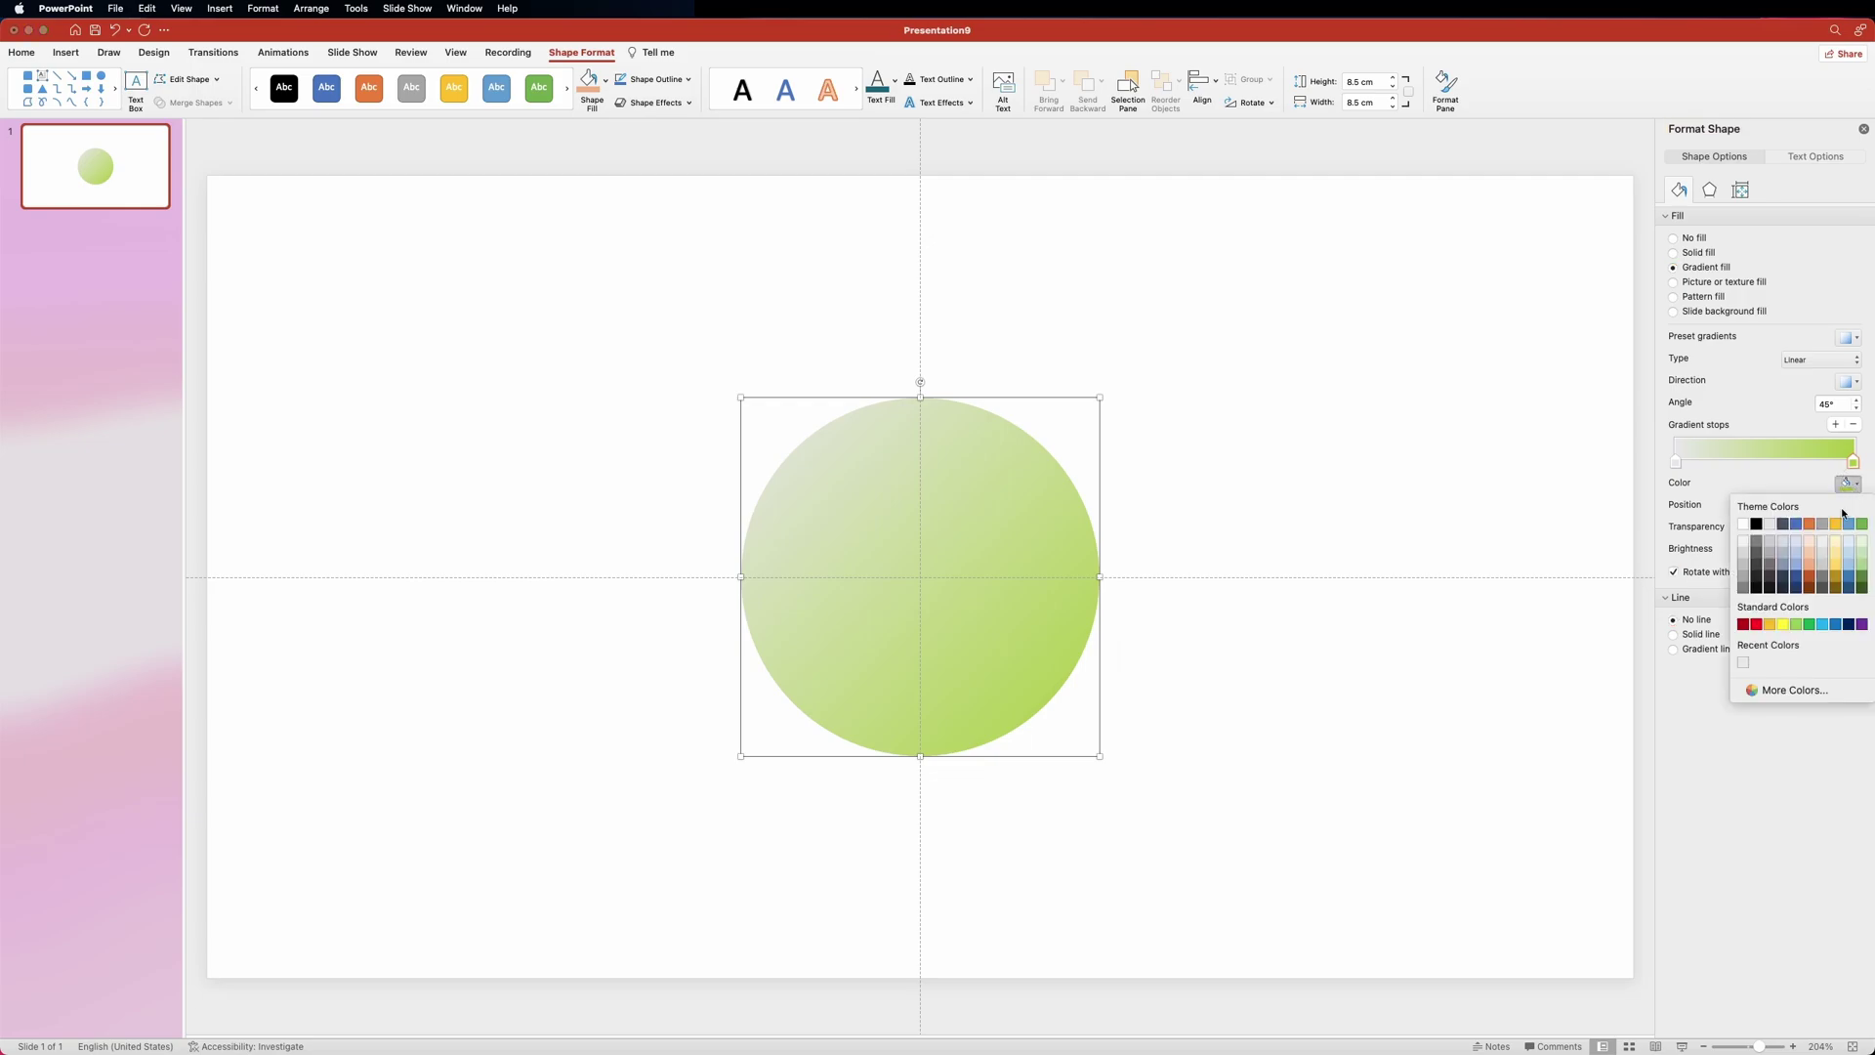
{"action": "left_click", "coordinate": [1770, 689]}
{"action": "type", "text": "cfd1d3"}
{"action": "left_click", "coordinate": [1001, 487]}
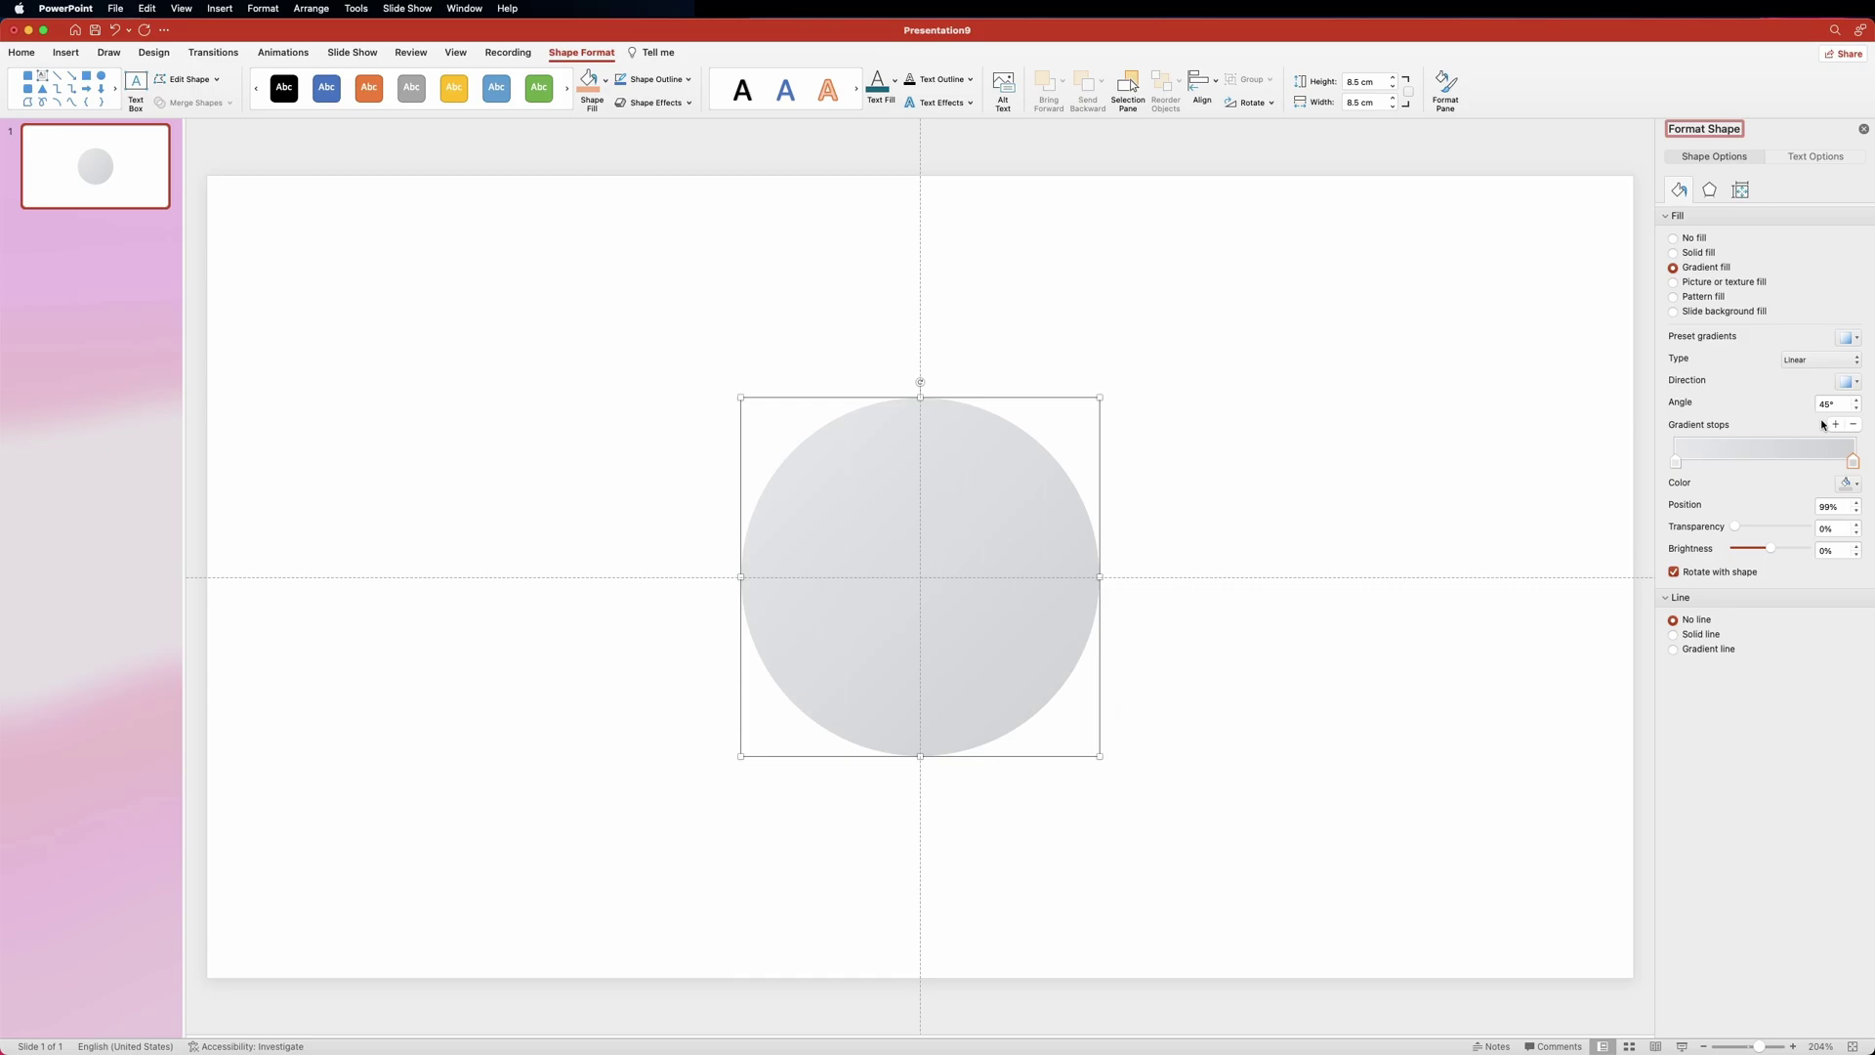
{"action": "left_click", "coordinate": [65, 52]}
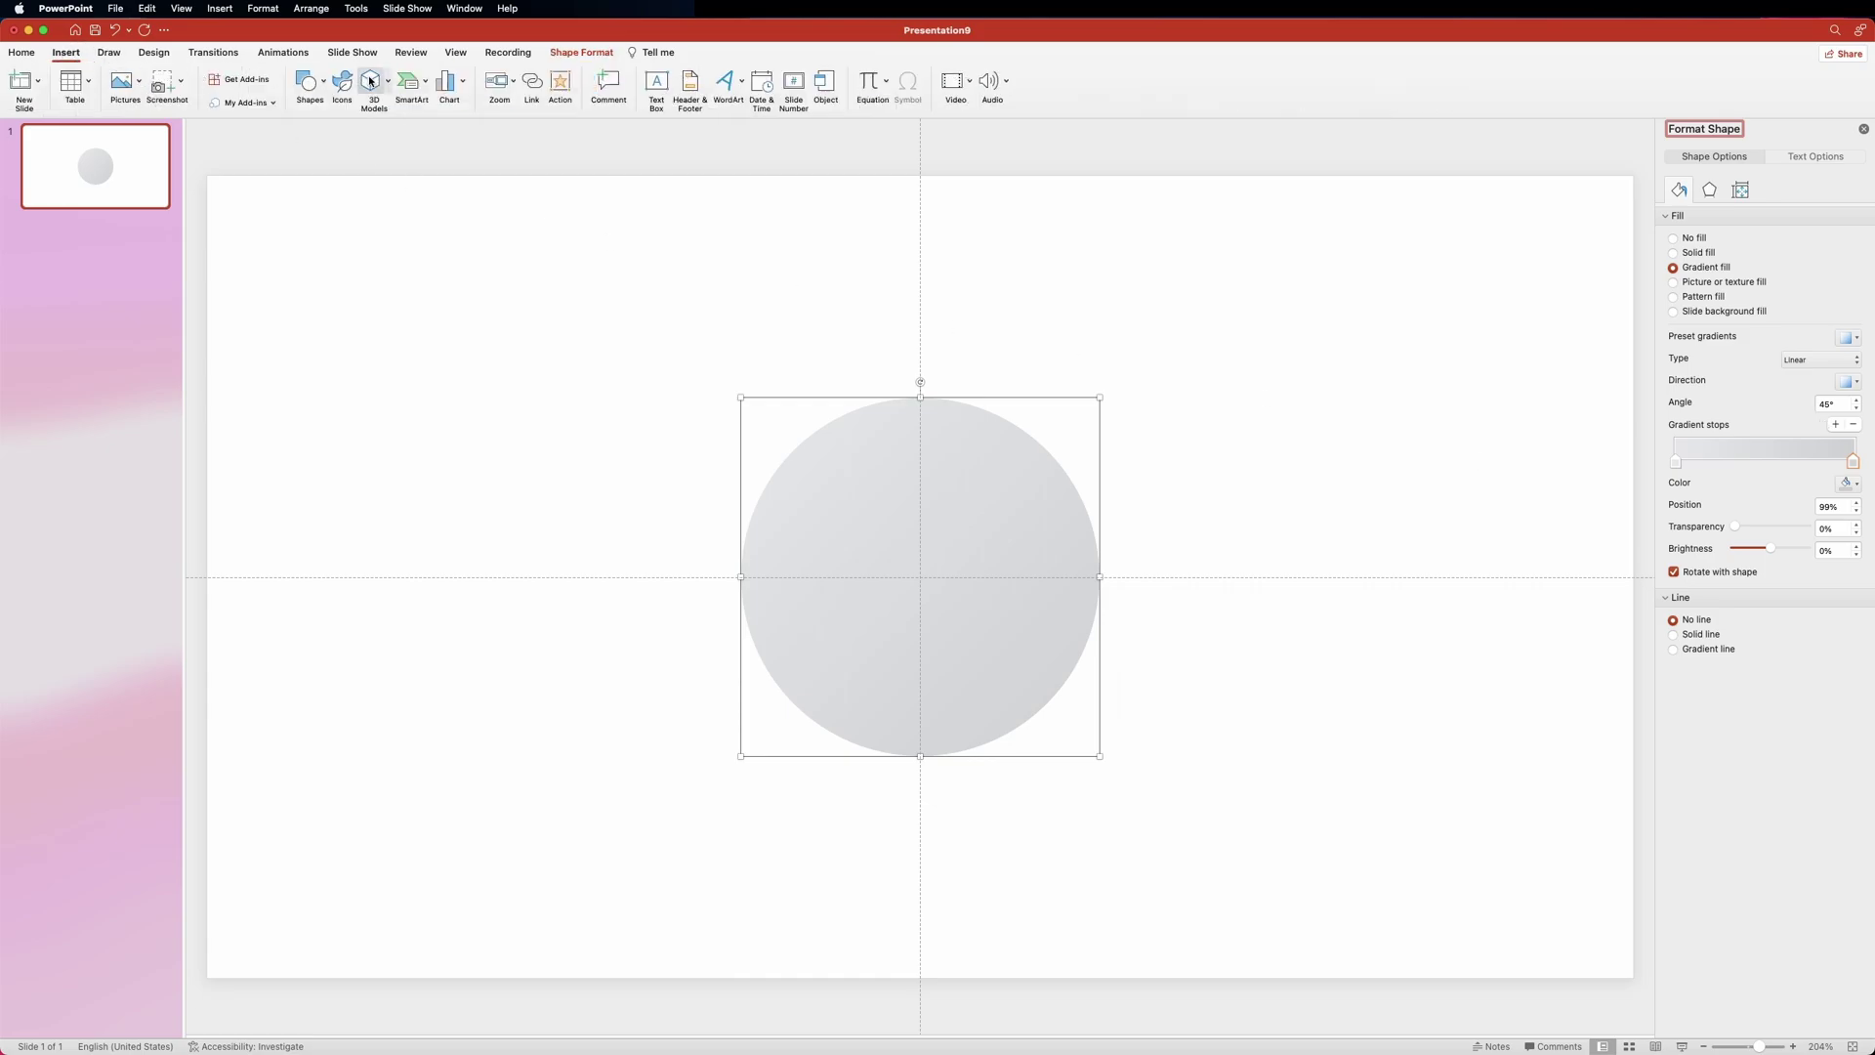
Step: Insert a second oval sized 7 cm by 7 cm
{"action": "left_click", "coordinate": [307, 81]}
{"action": "left_click", "coordinate": [431, 126]}
{"action": "left_click", "coordinate": [710, 470]}
{"action": "left_click", "coordinate": [1360, 82]}
{"action": "type", "text": "7cm"}
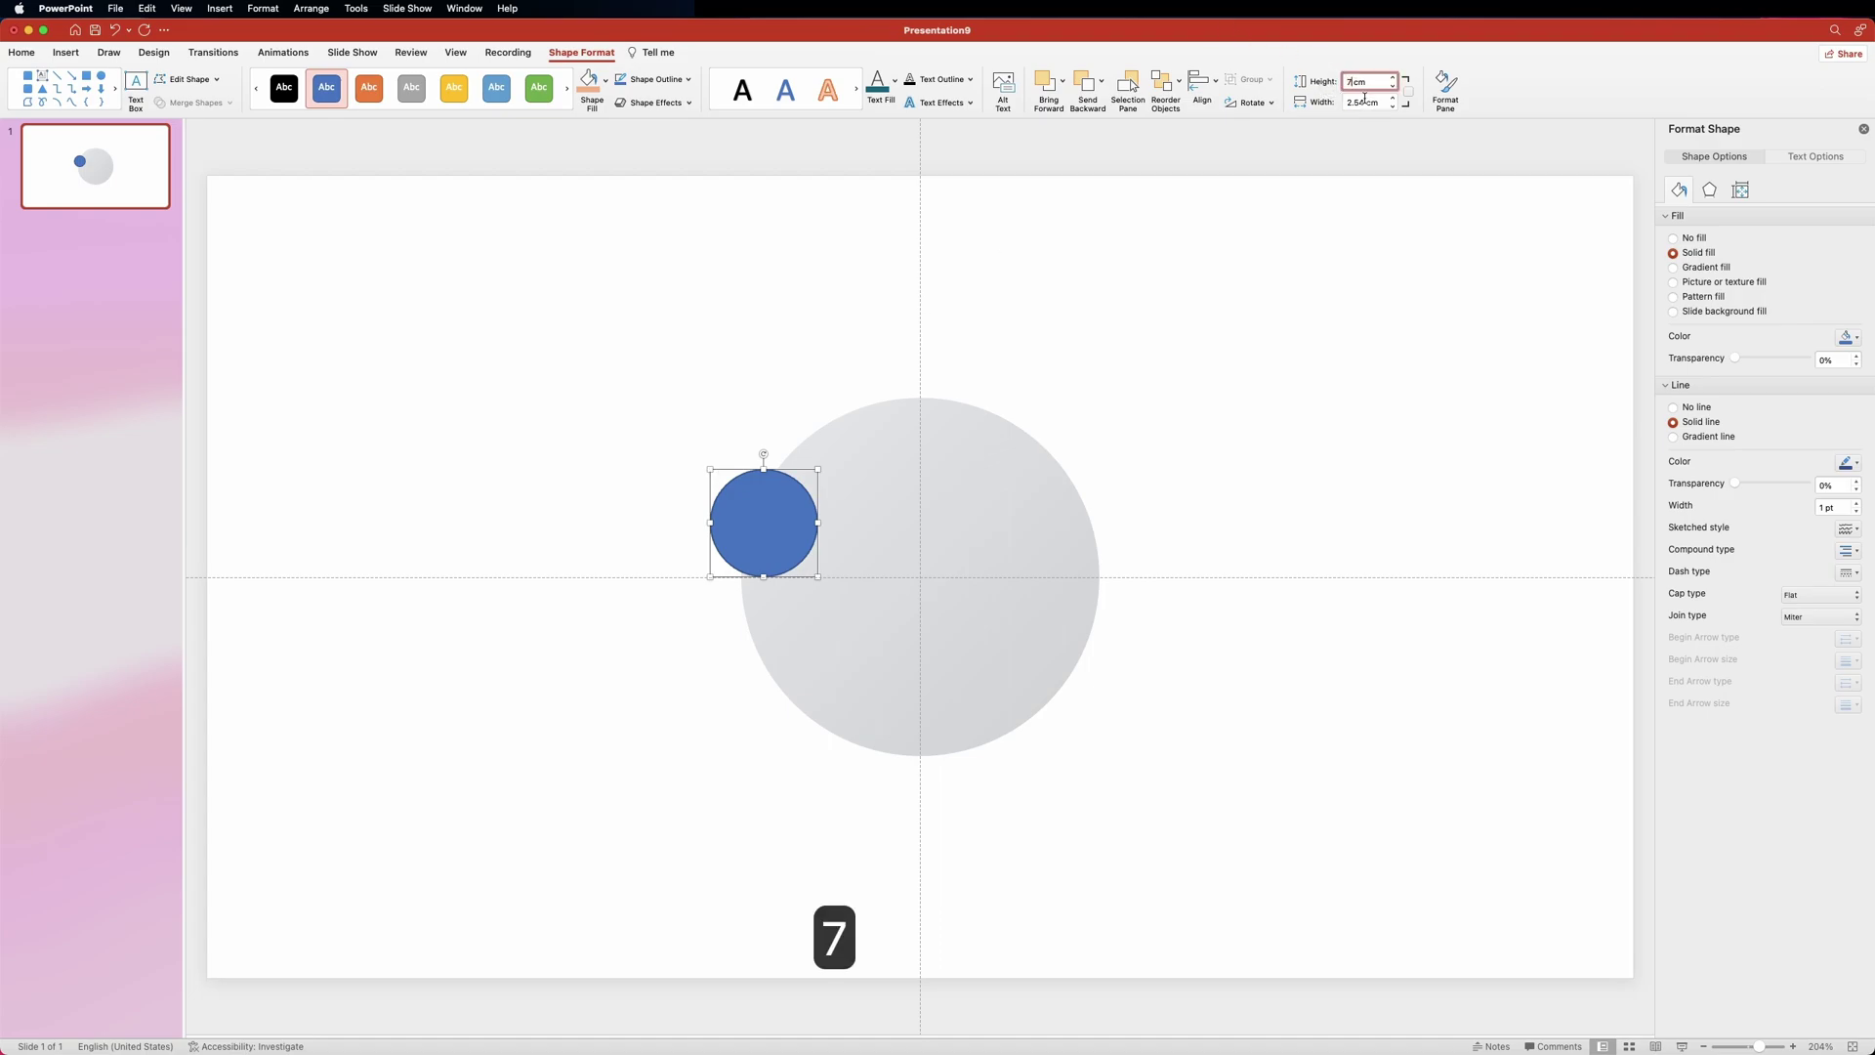
{"action": "key", "text": "Tab"}
{"action": "type", "text": "7"}
{"action": "key", "text": "Return"}
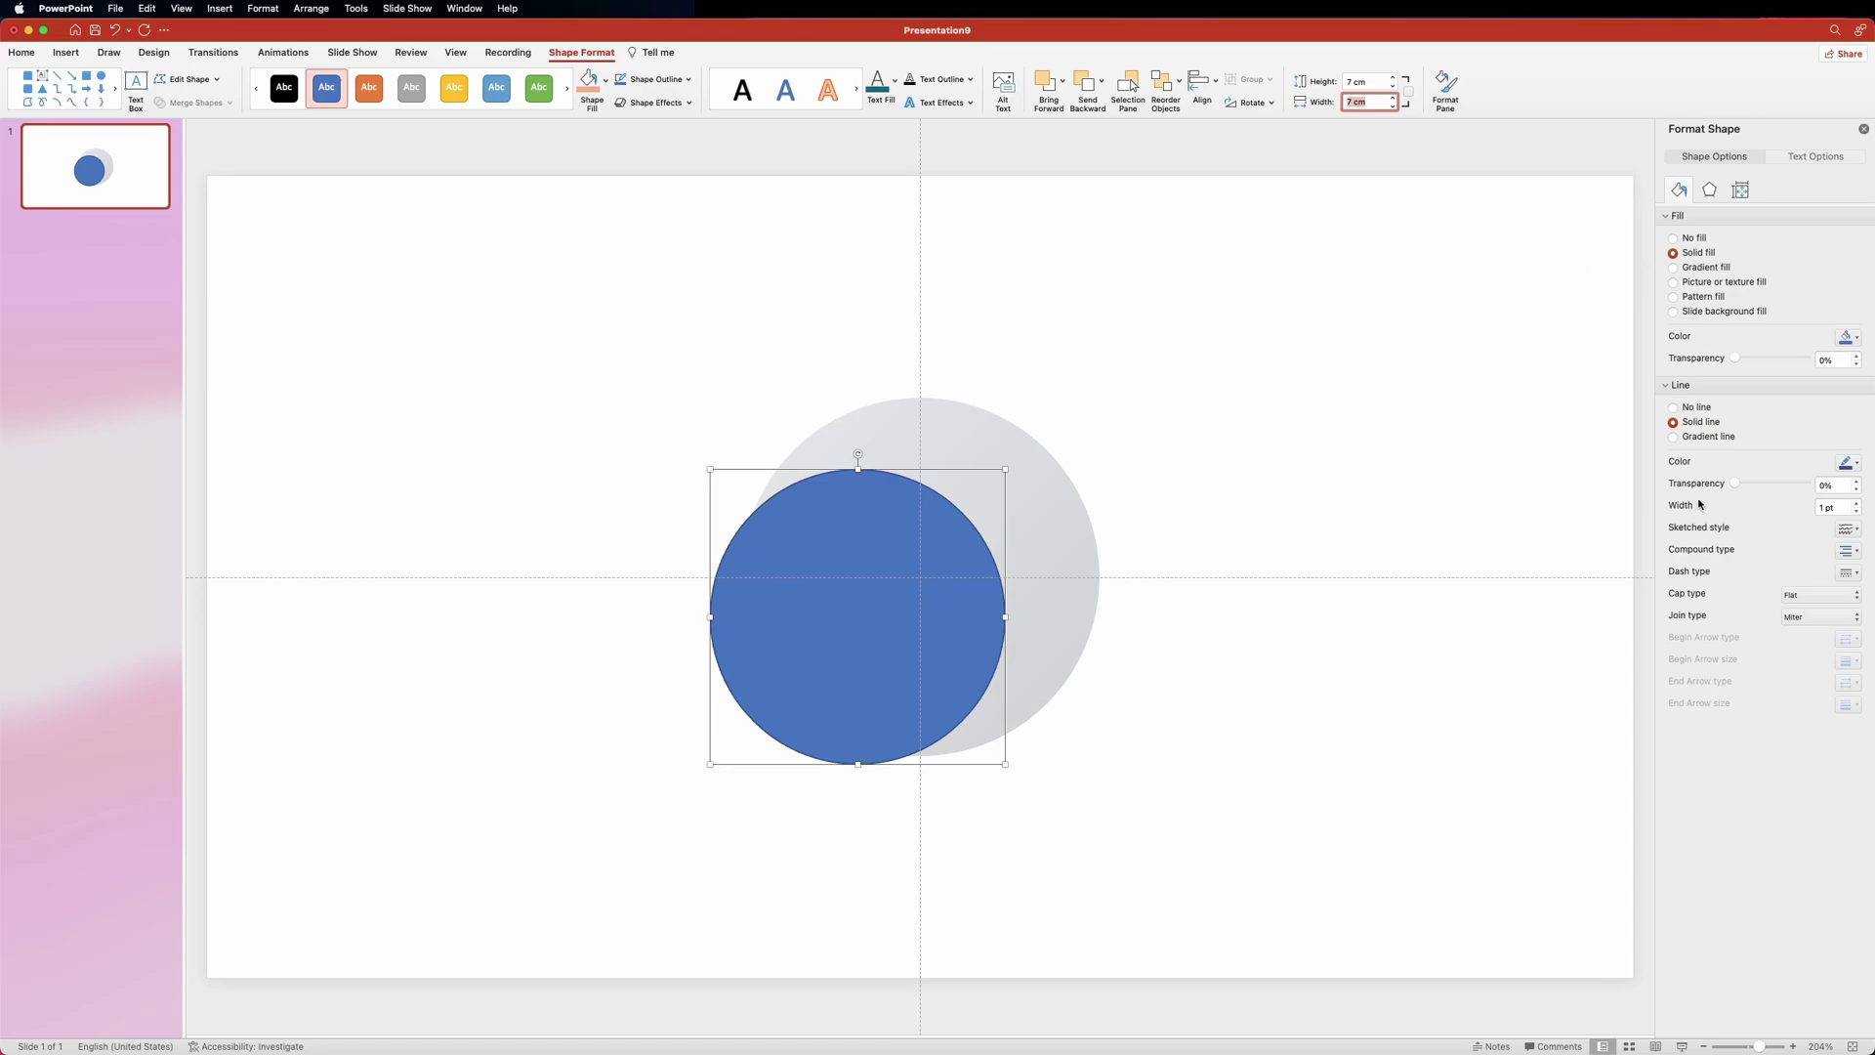
Step: Give the circle a gradient line with two stops, the end stop coloured dbdbdb
{"action": "left_click", "coordinate": [1707, 437]}
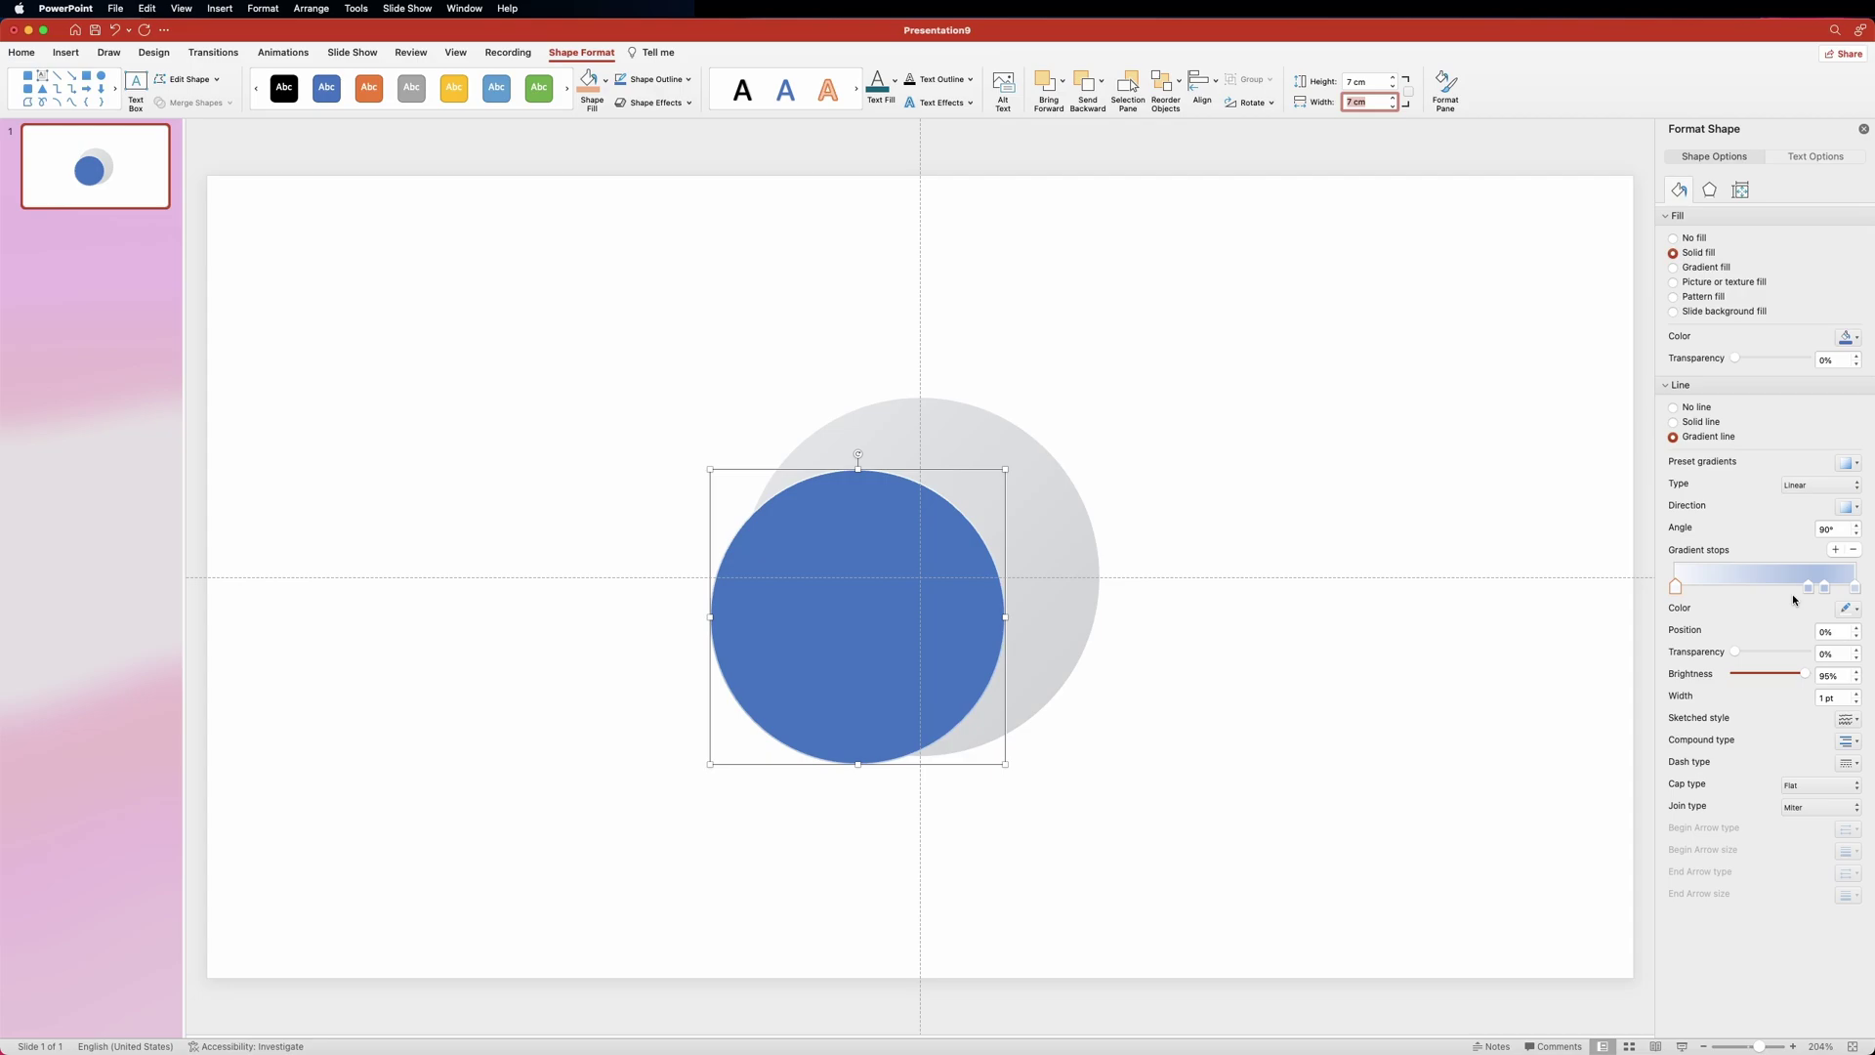
{"action": "left_click_drag", "start_coordinate": [1809, 587], "coordinate": [1794, 621]}
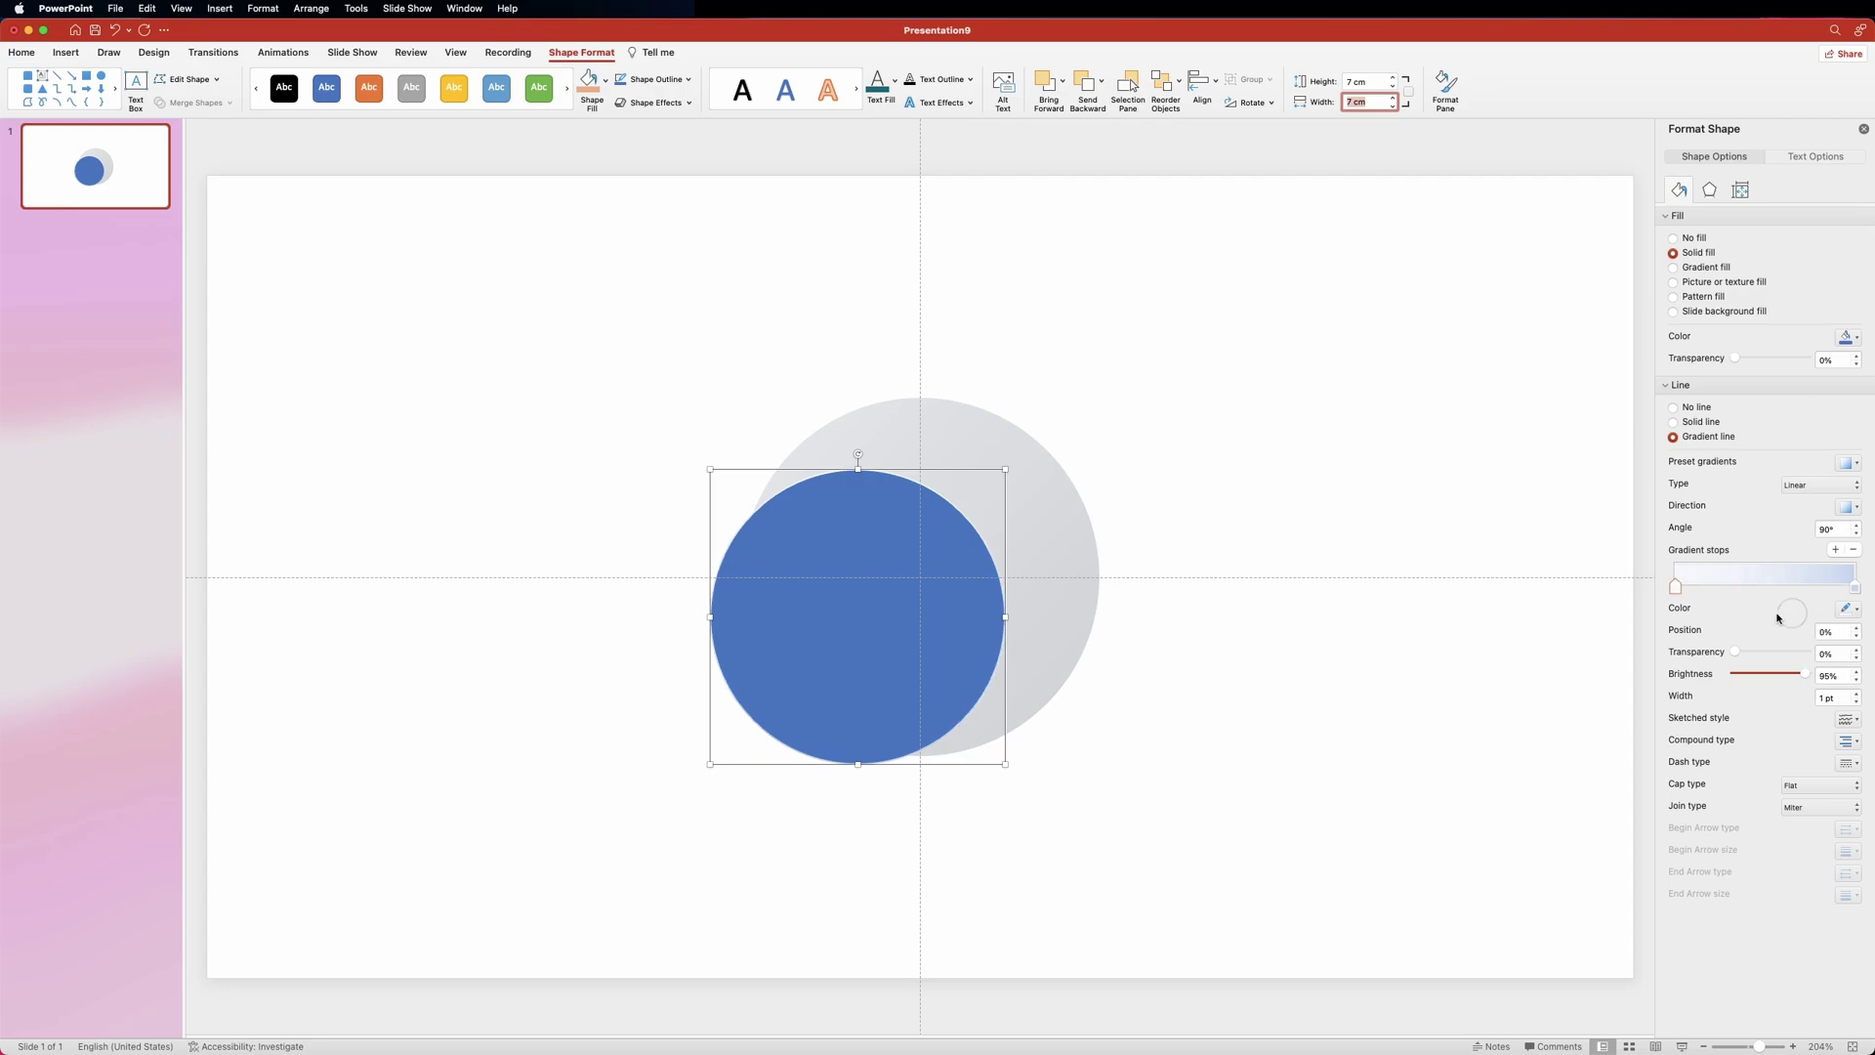
{"action": "left_click", "coordinate": [1675, 588]}
{"action": "left_click", "coordinate": [1856, 608]}
{"action": "left_click", "coordinate": [1746, 651]}
{"action": "left_click", "coordinate": [1856, 590]}
{"action": "left_click", "coordinate": [1856, 608]}
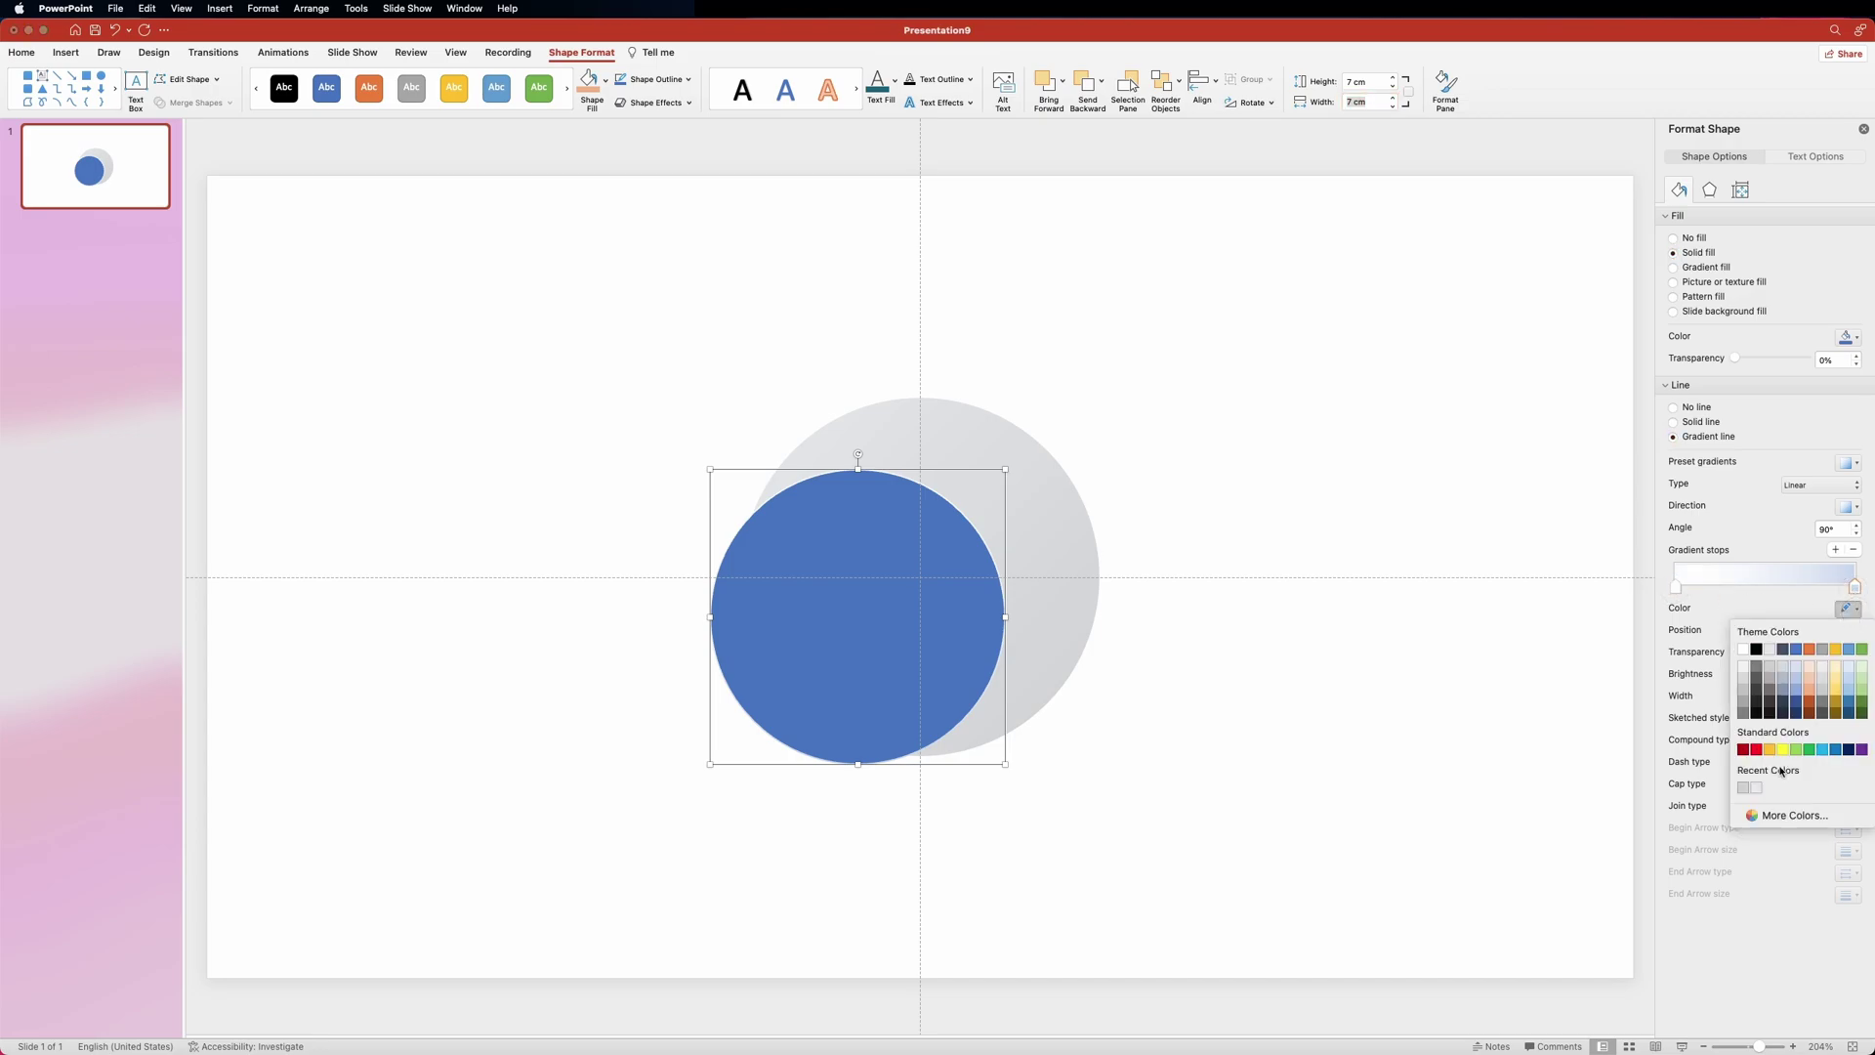
{"action": "left_click", "coordinate": [1788, 817]}
{"action": "type", "text": "dbdbdb"}
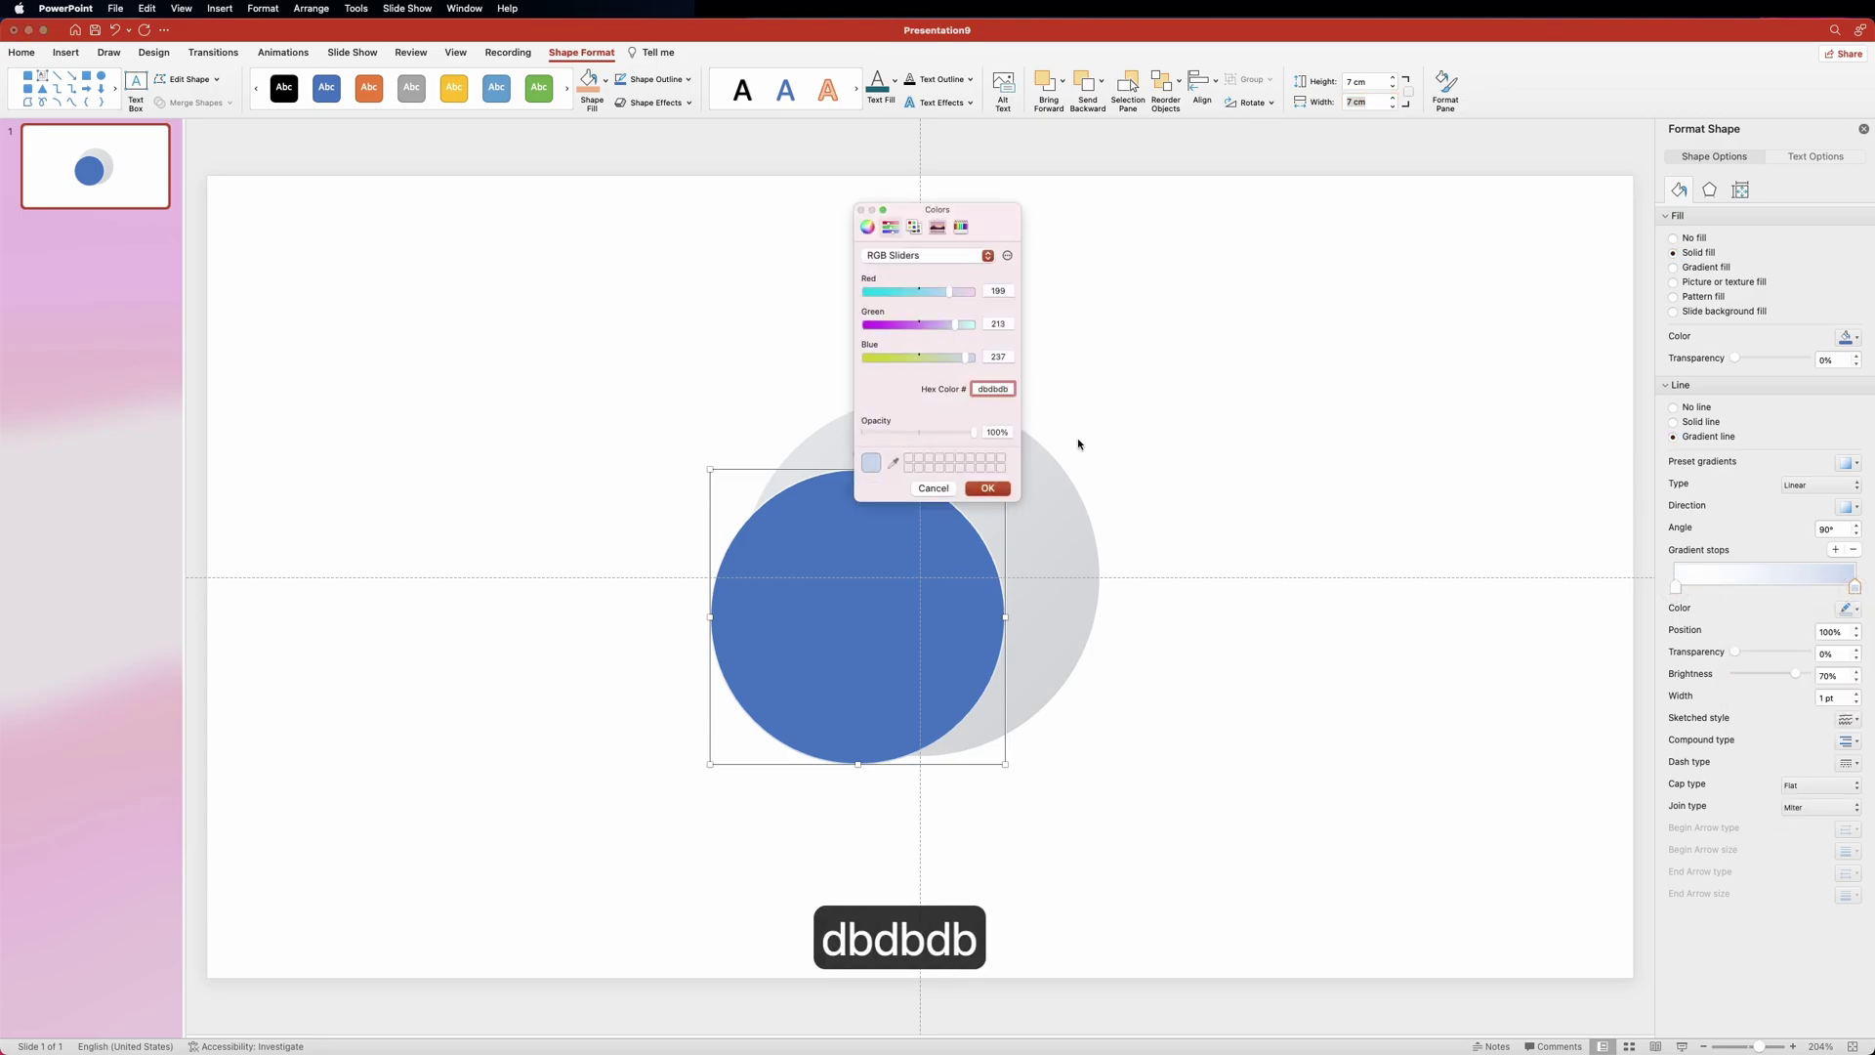
{"action": "left_click", "coordinate": [988, 487]}
Step: Set the gradient outline width to 2.25 pt and its angle to 270°
{"action": "left_click", "coordinate": [1824, 698]}
{"action": "type", "text": "2."}
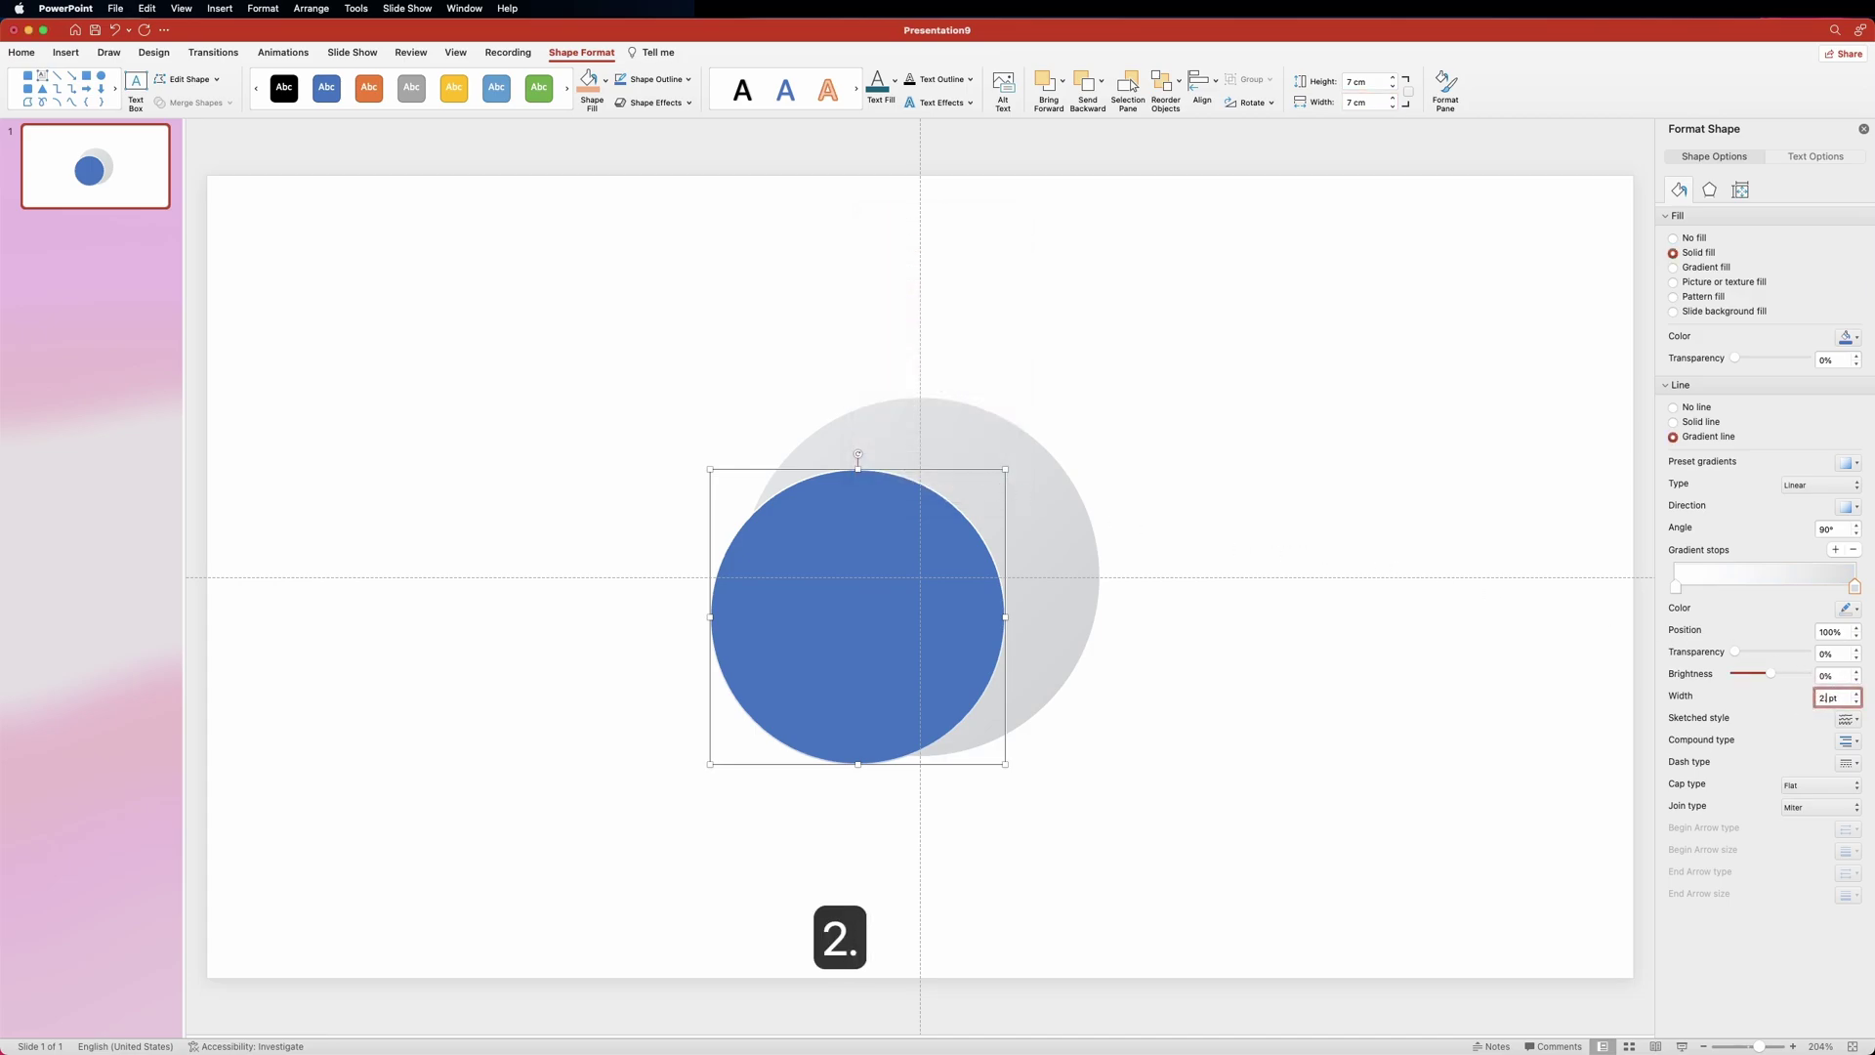
{"action": "type", "text": "25"}
{"action": "key", "text": "Return"}
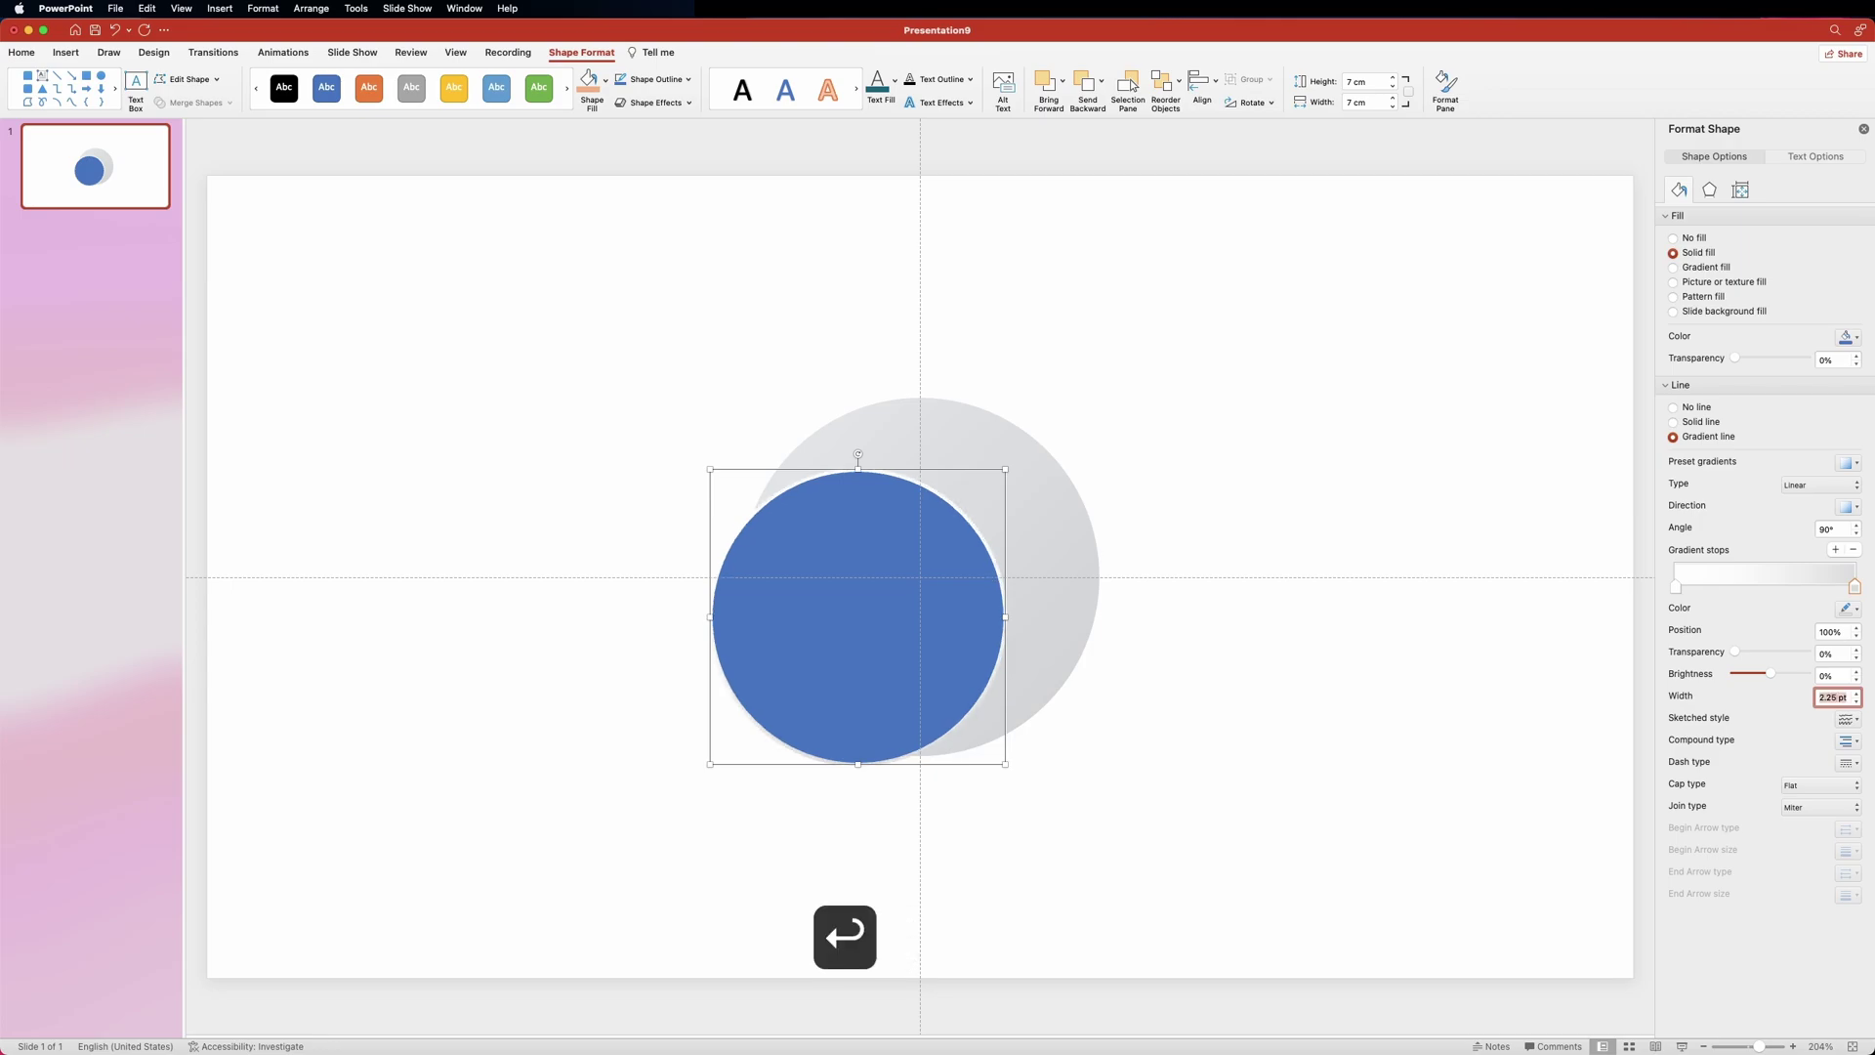
{"action": "left_click", "coordinate": [1829, 529]}
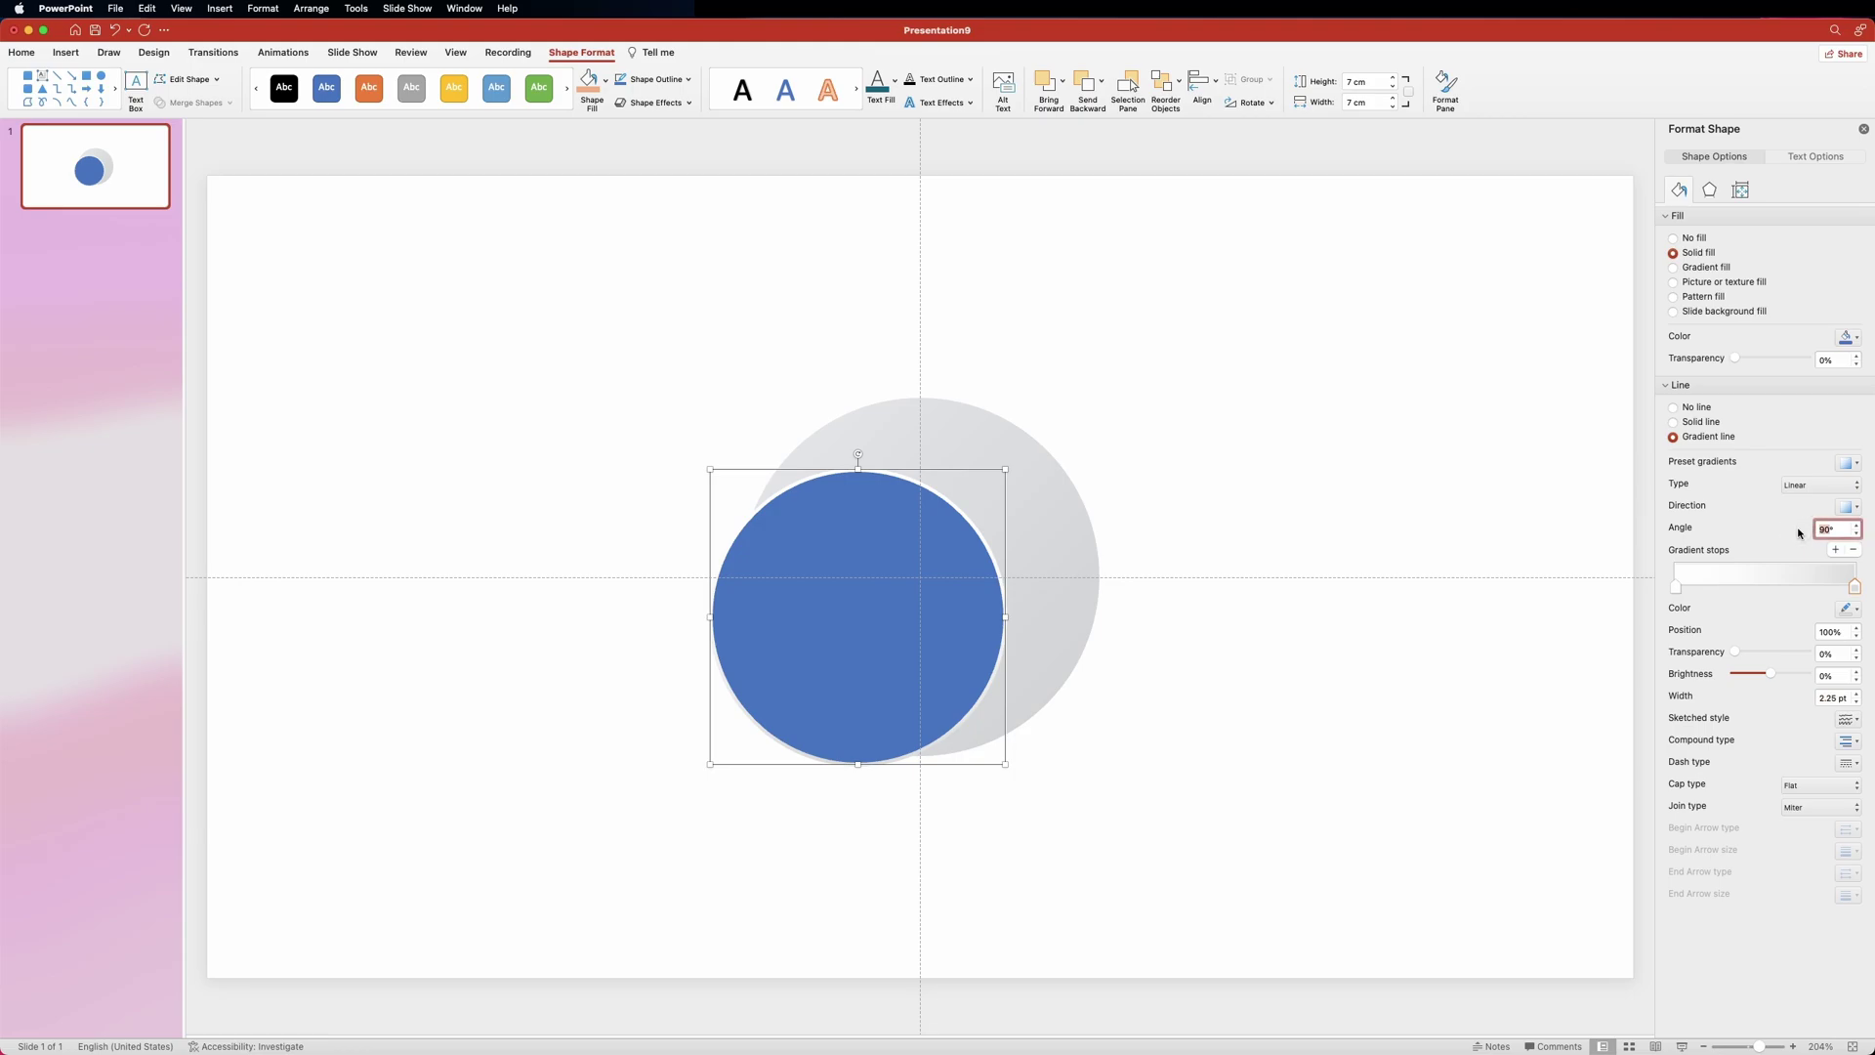
{"action": "type", "text": "270"}
{"action": "key", "text": "Return"}
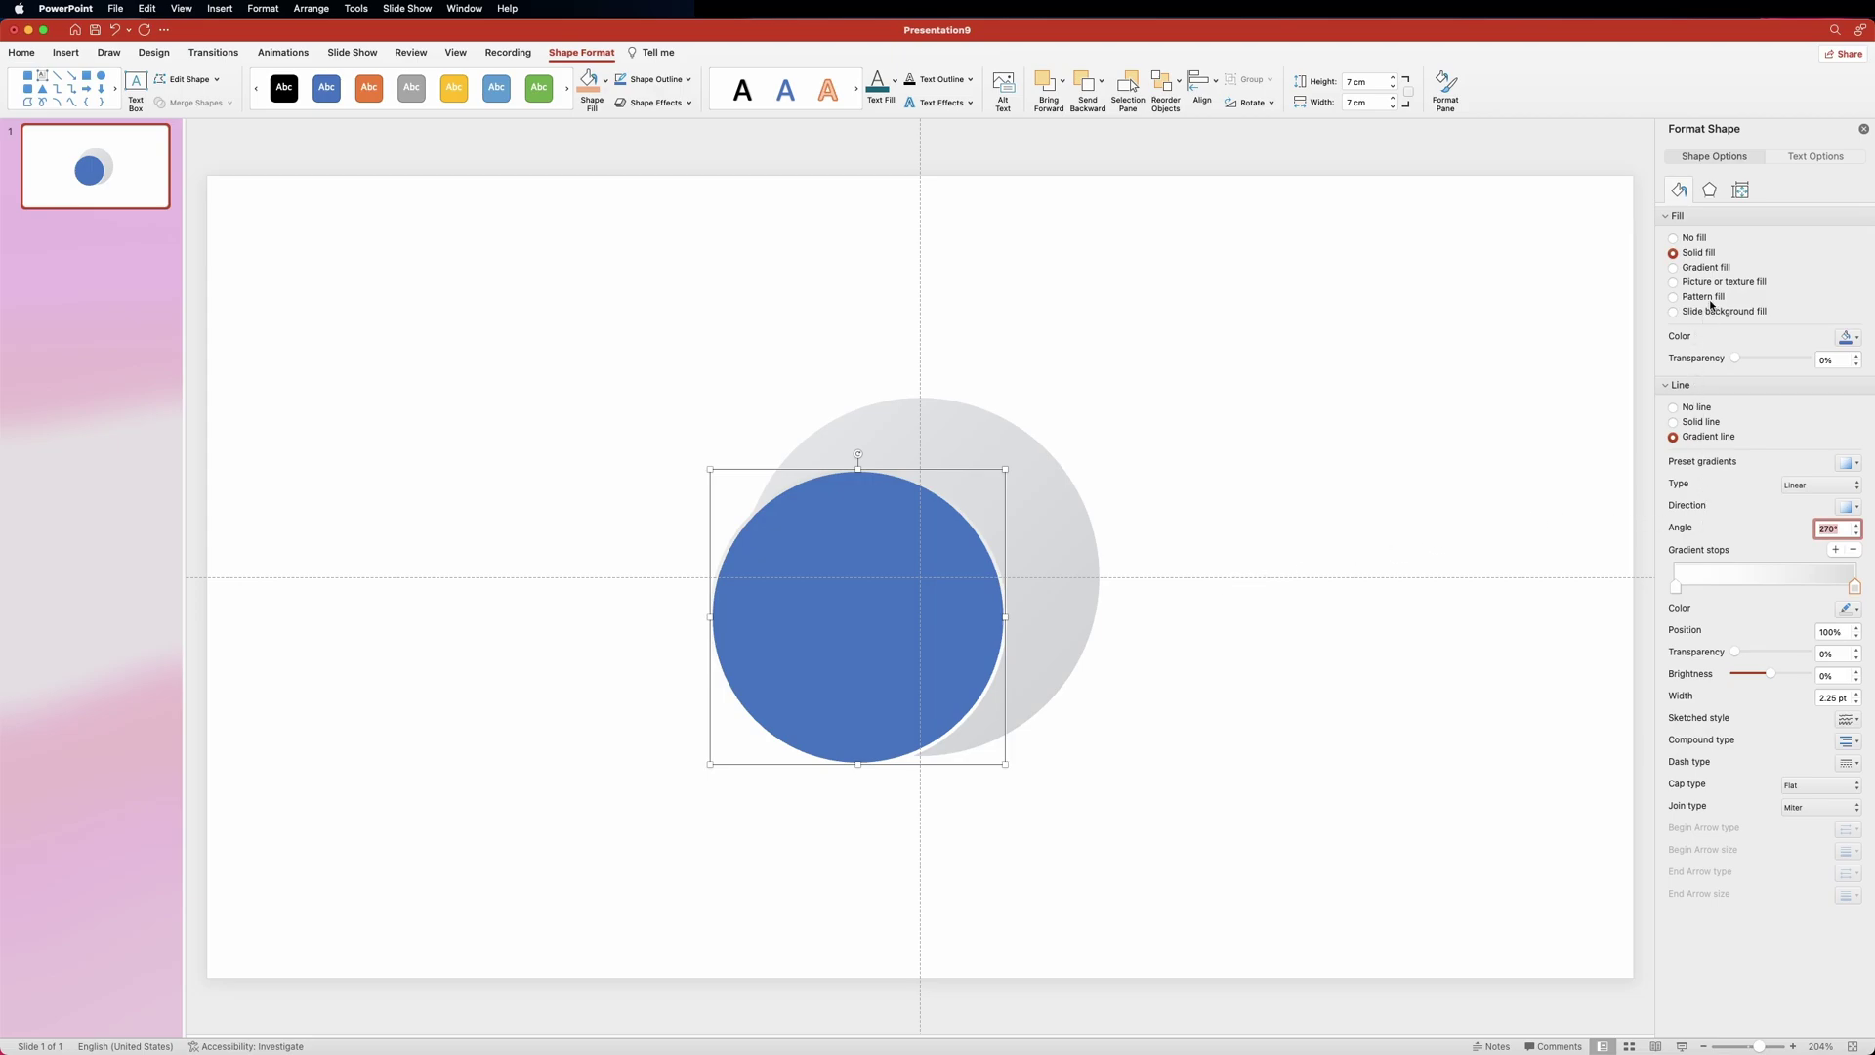
Step: Give the 7 cm circle a gradient fill with a 219, 219, 219 right stop at 45°
{"action": "left_click", "coordinate": [1716, 270]}
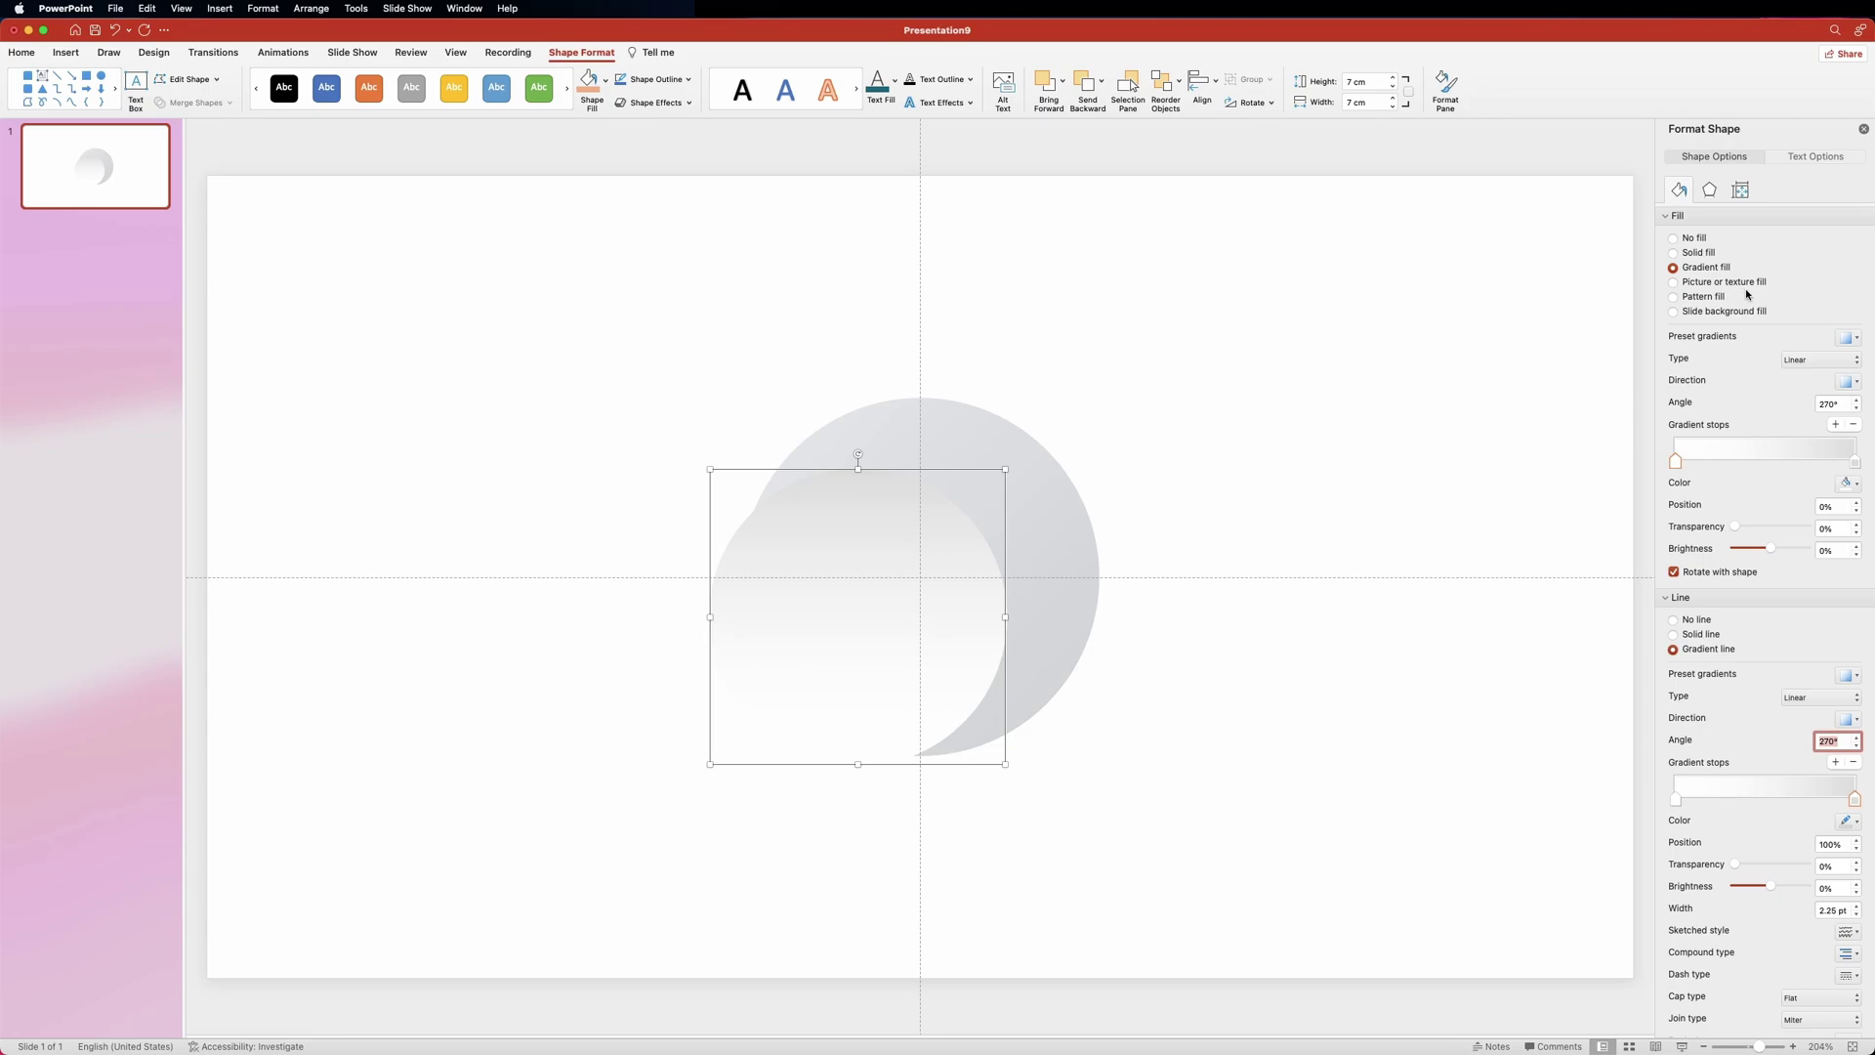
{"action": "left_click", "coordinate": [1852, 483]}
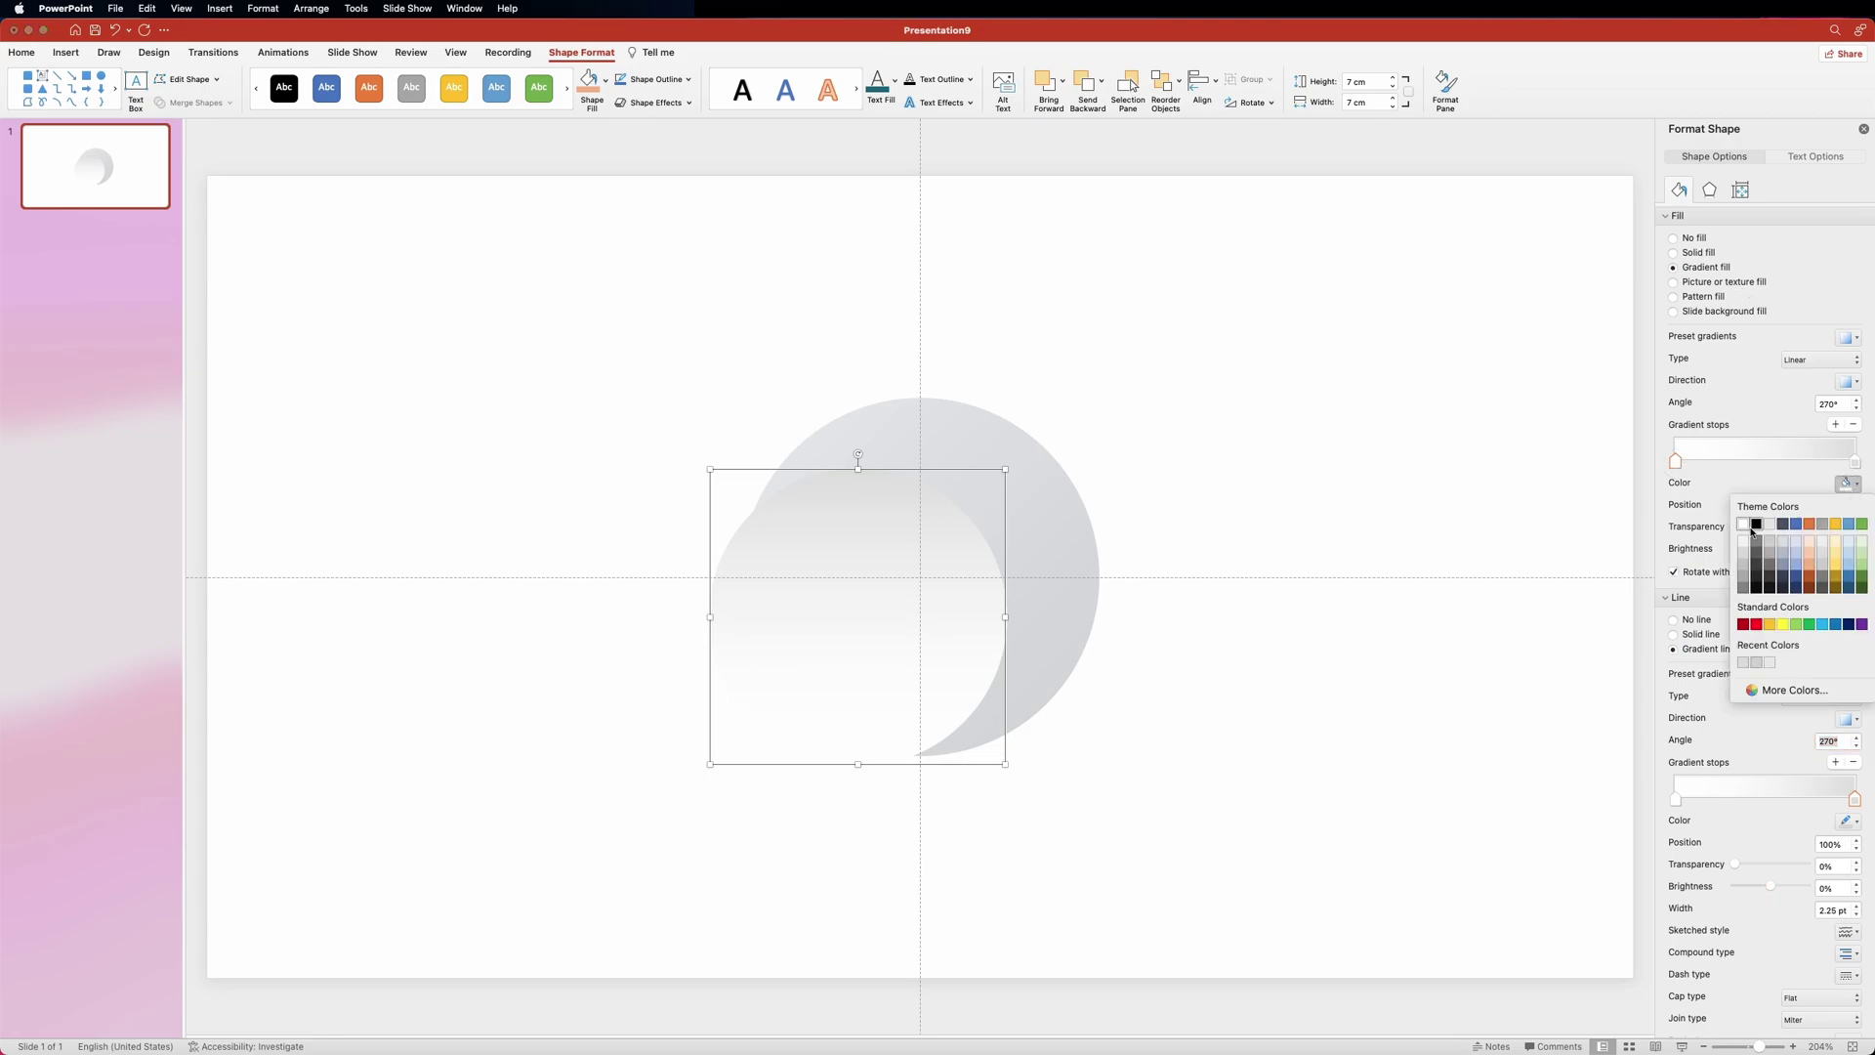
{"action": "left_click", "coordinate": [1856, 463]}
{"action": "left_click", "coordinate": [1857, 483]}
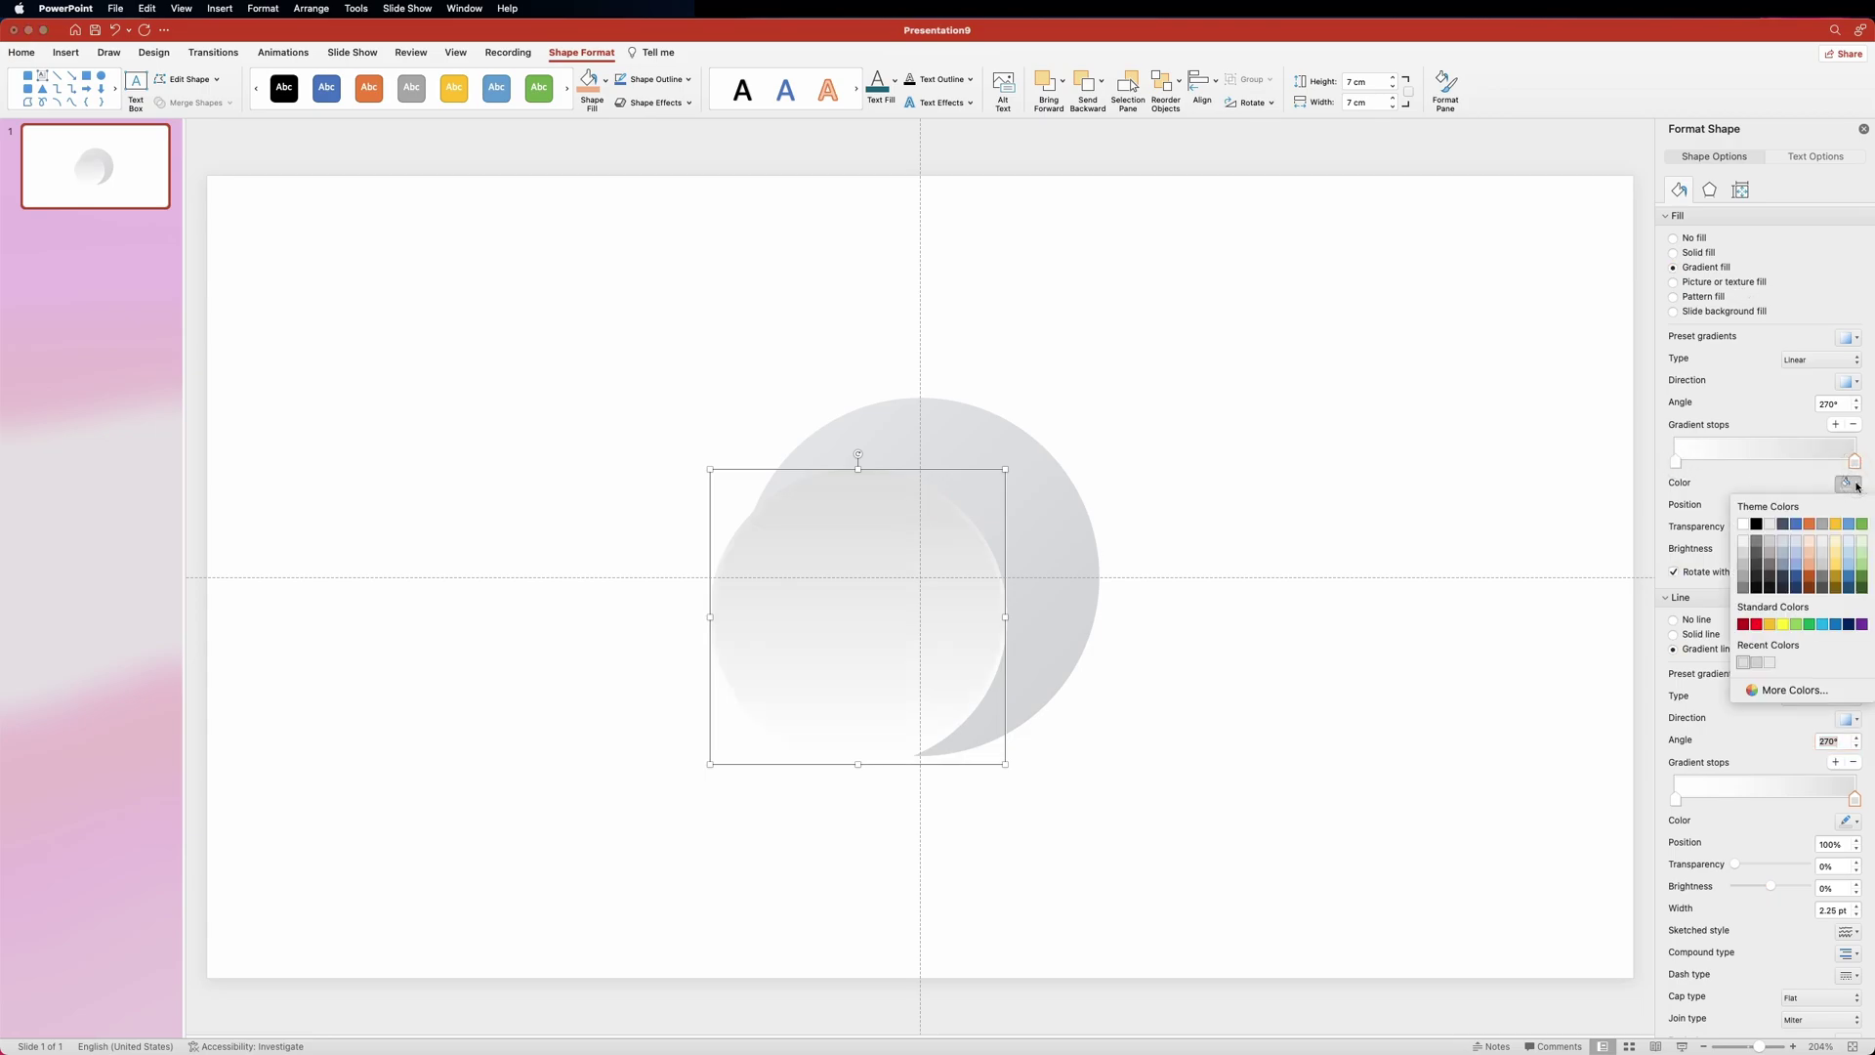
{"action": "left_click", "coordinate": [1794, 690]}
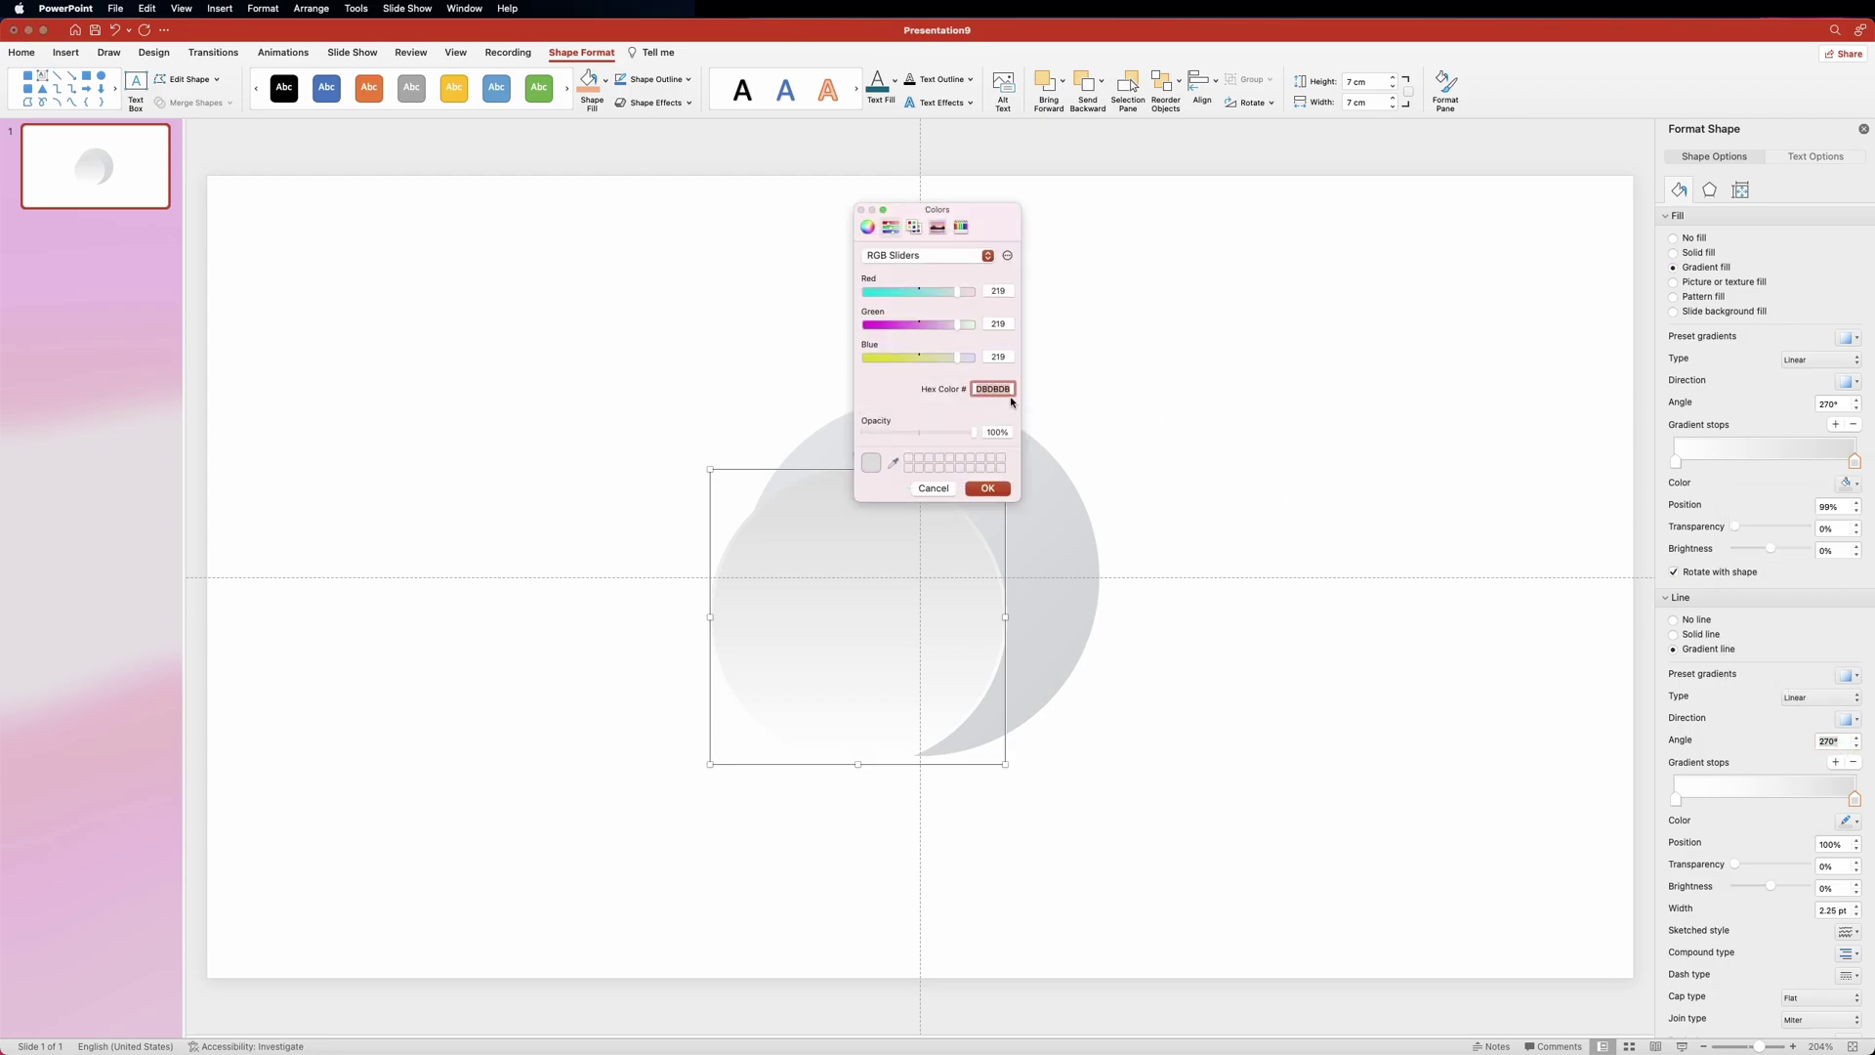
{"action": "left_click", "coordinate": [987, 488]}
{"action": "double_click", "coordinate": [1833, 403]}
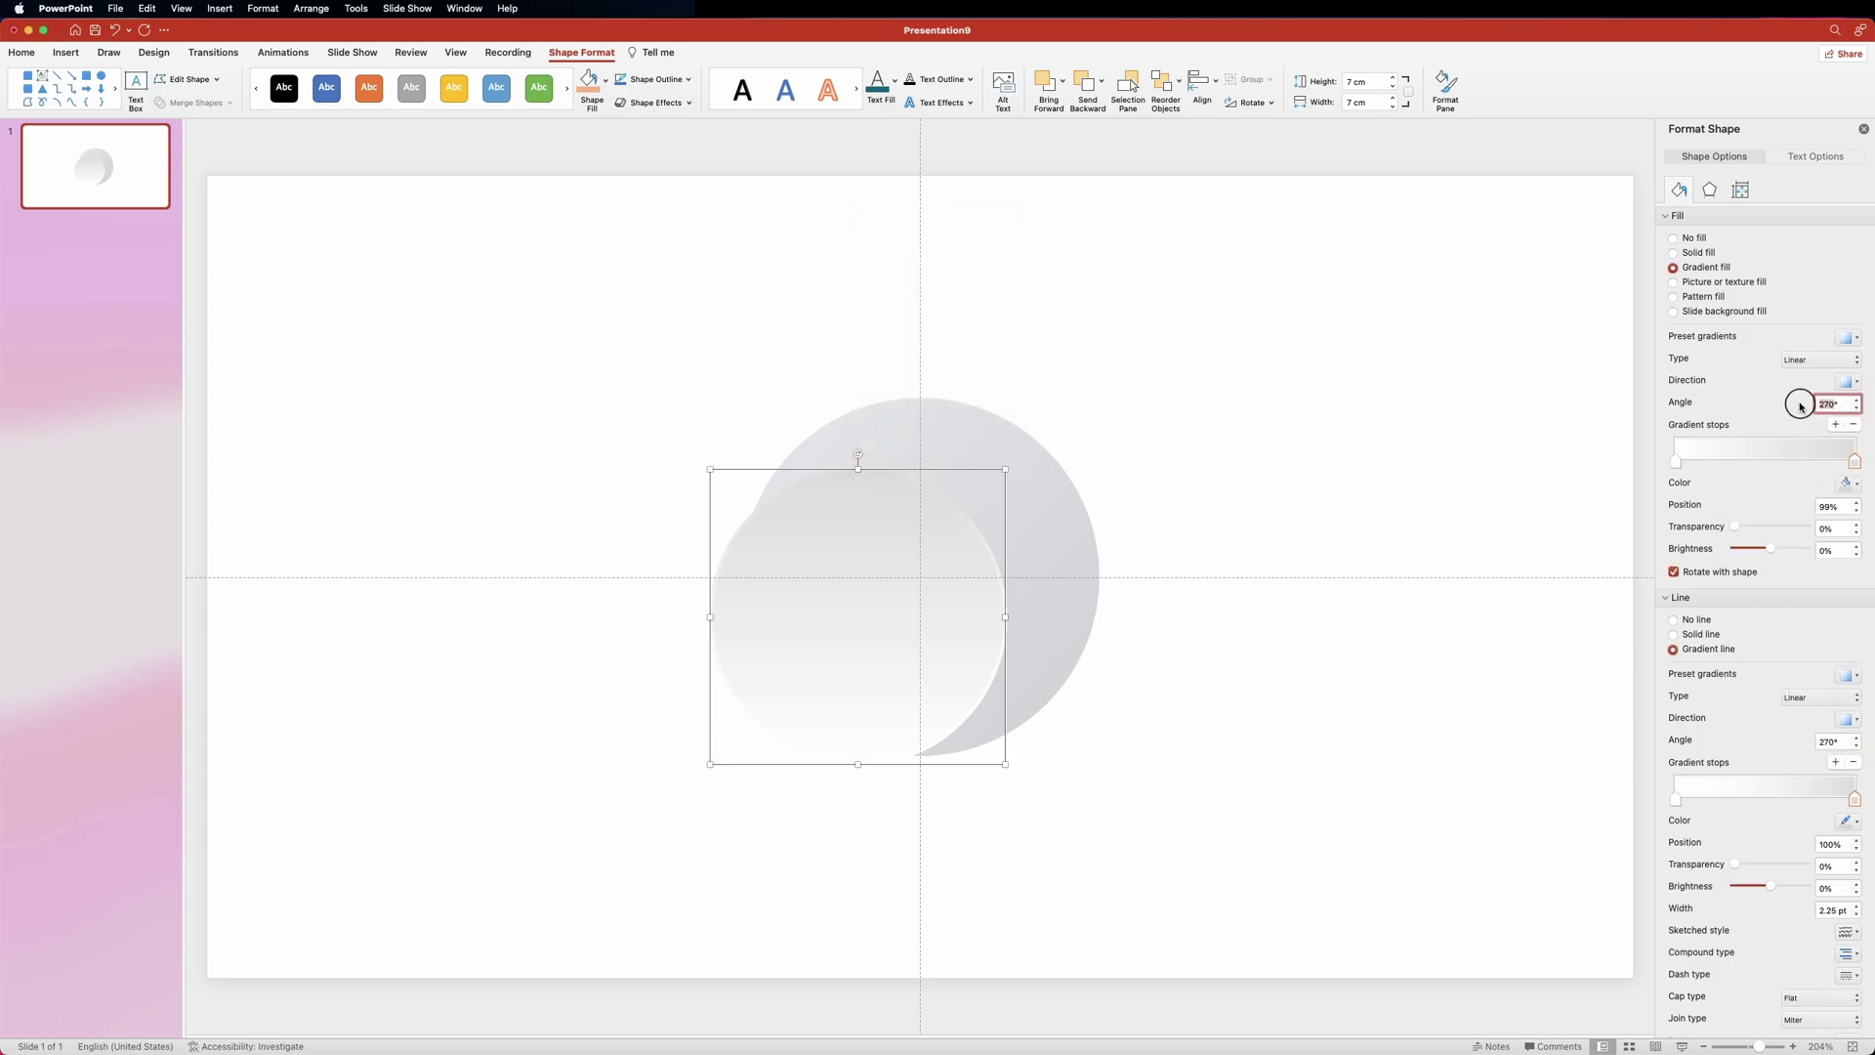
{"action": "type", "text": "45"}
{"action": "key", "text": "Return"}
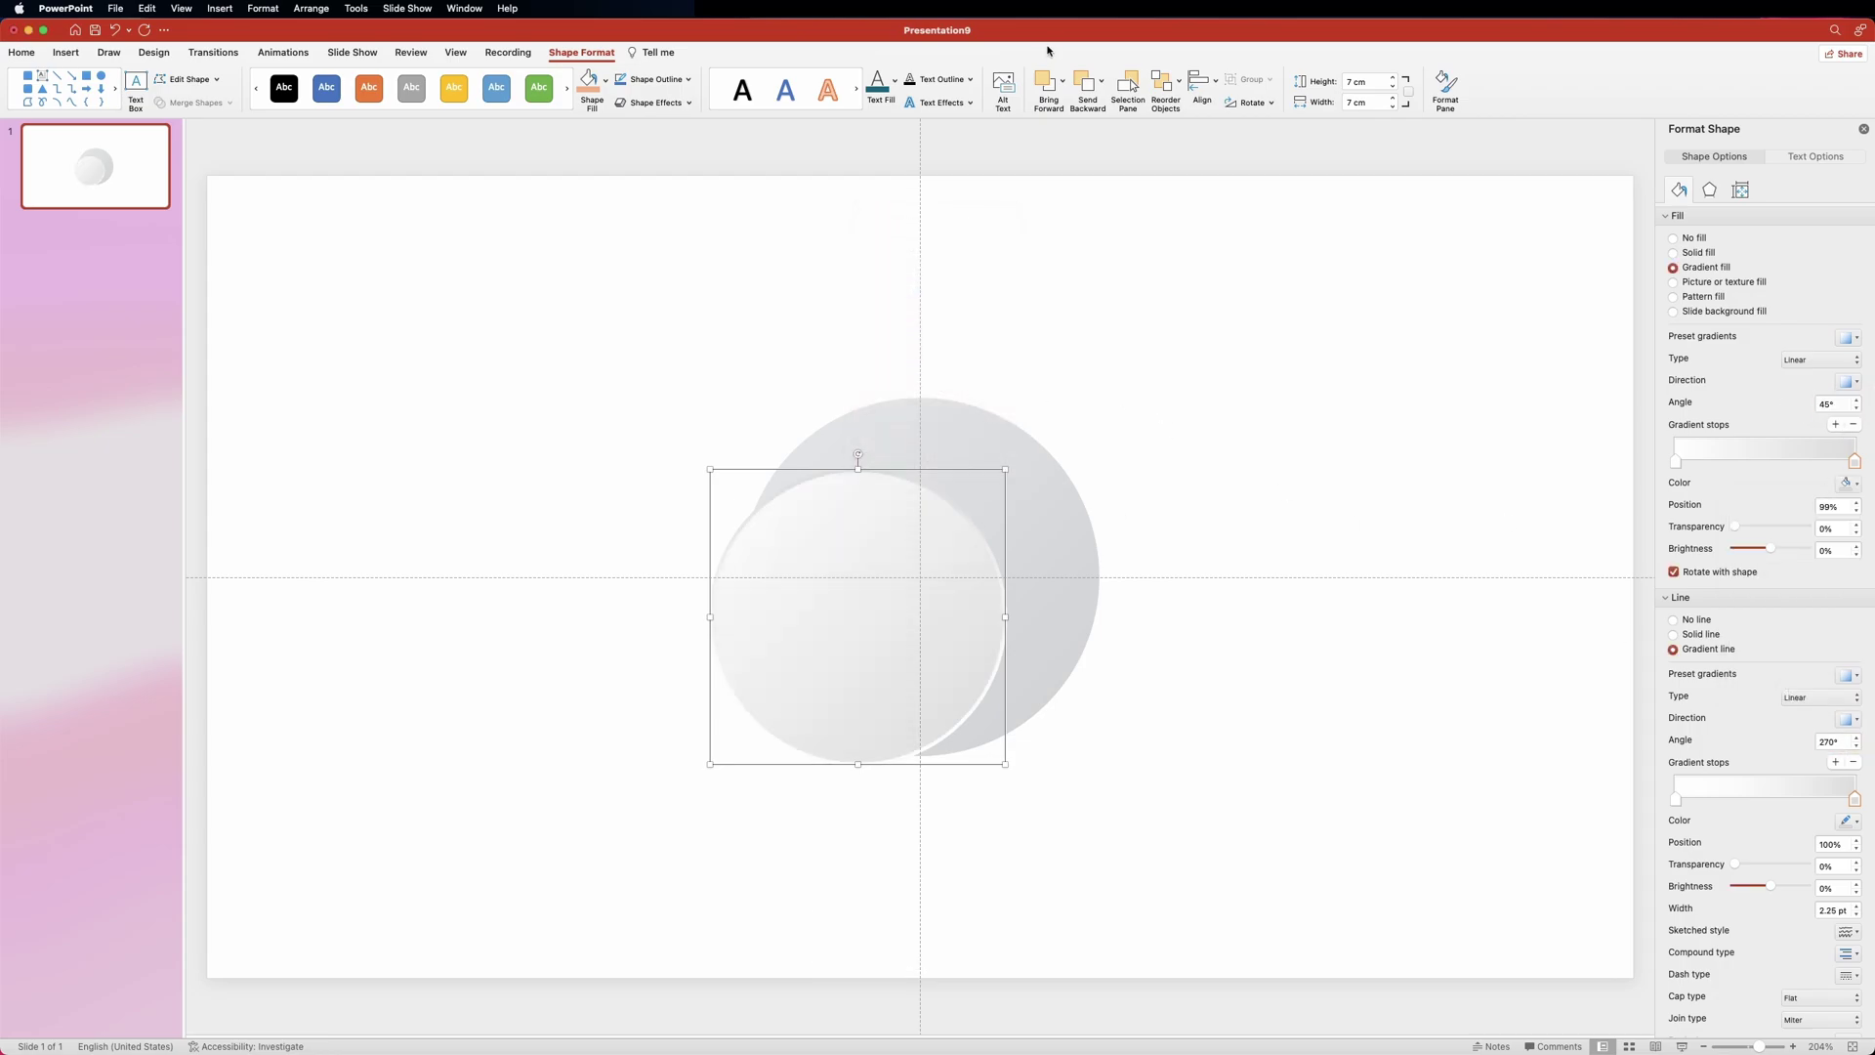
Step: Centre the small circle vertically and horizontally on the slide
{"action": "left_click", "coordinate": [1218, 87]}
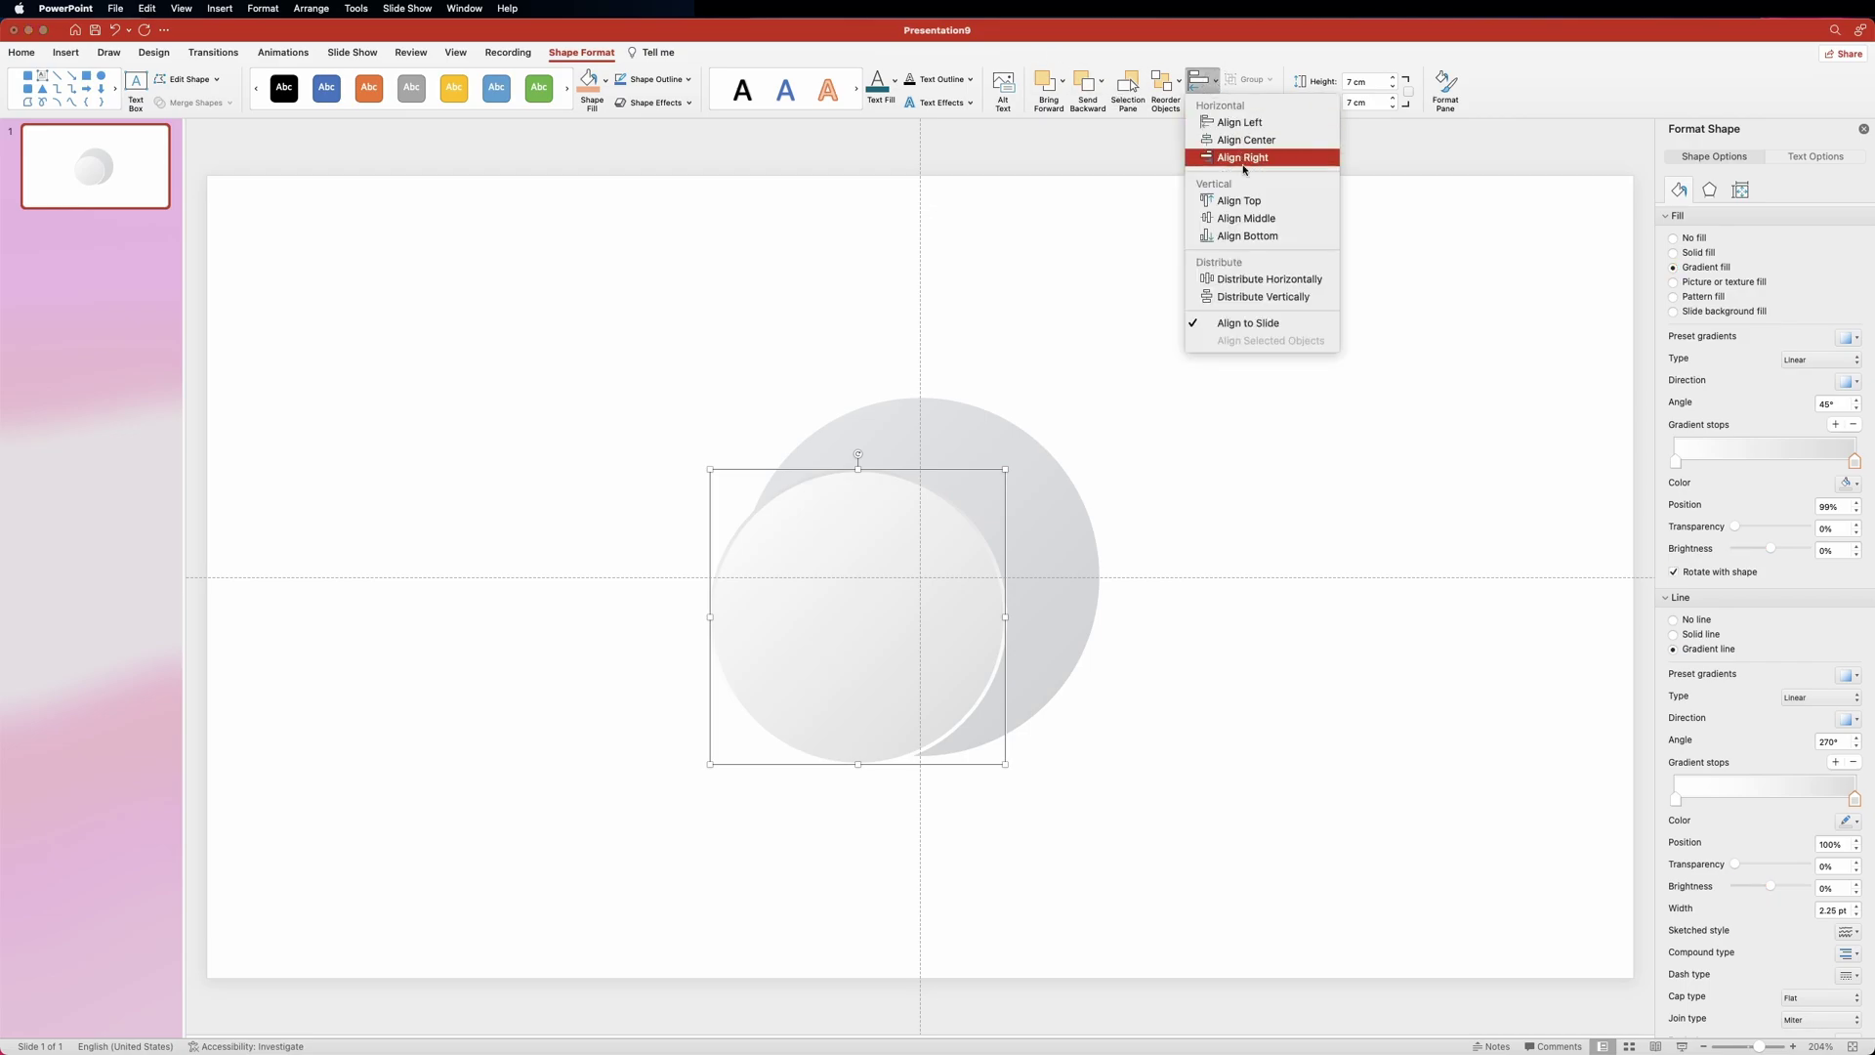
{"action": "left_click", "coordinate": [1263, 217]}
{"action": "left_click", "coordinate": [1220, 92]}
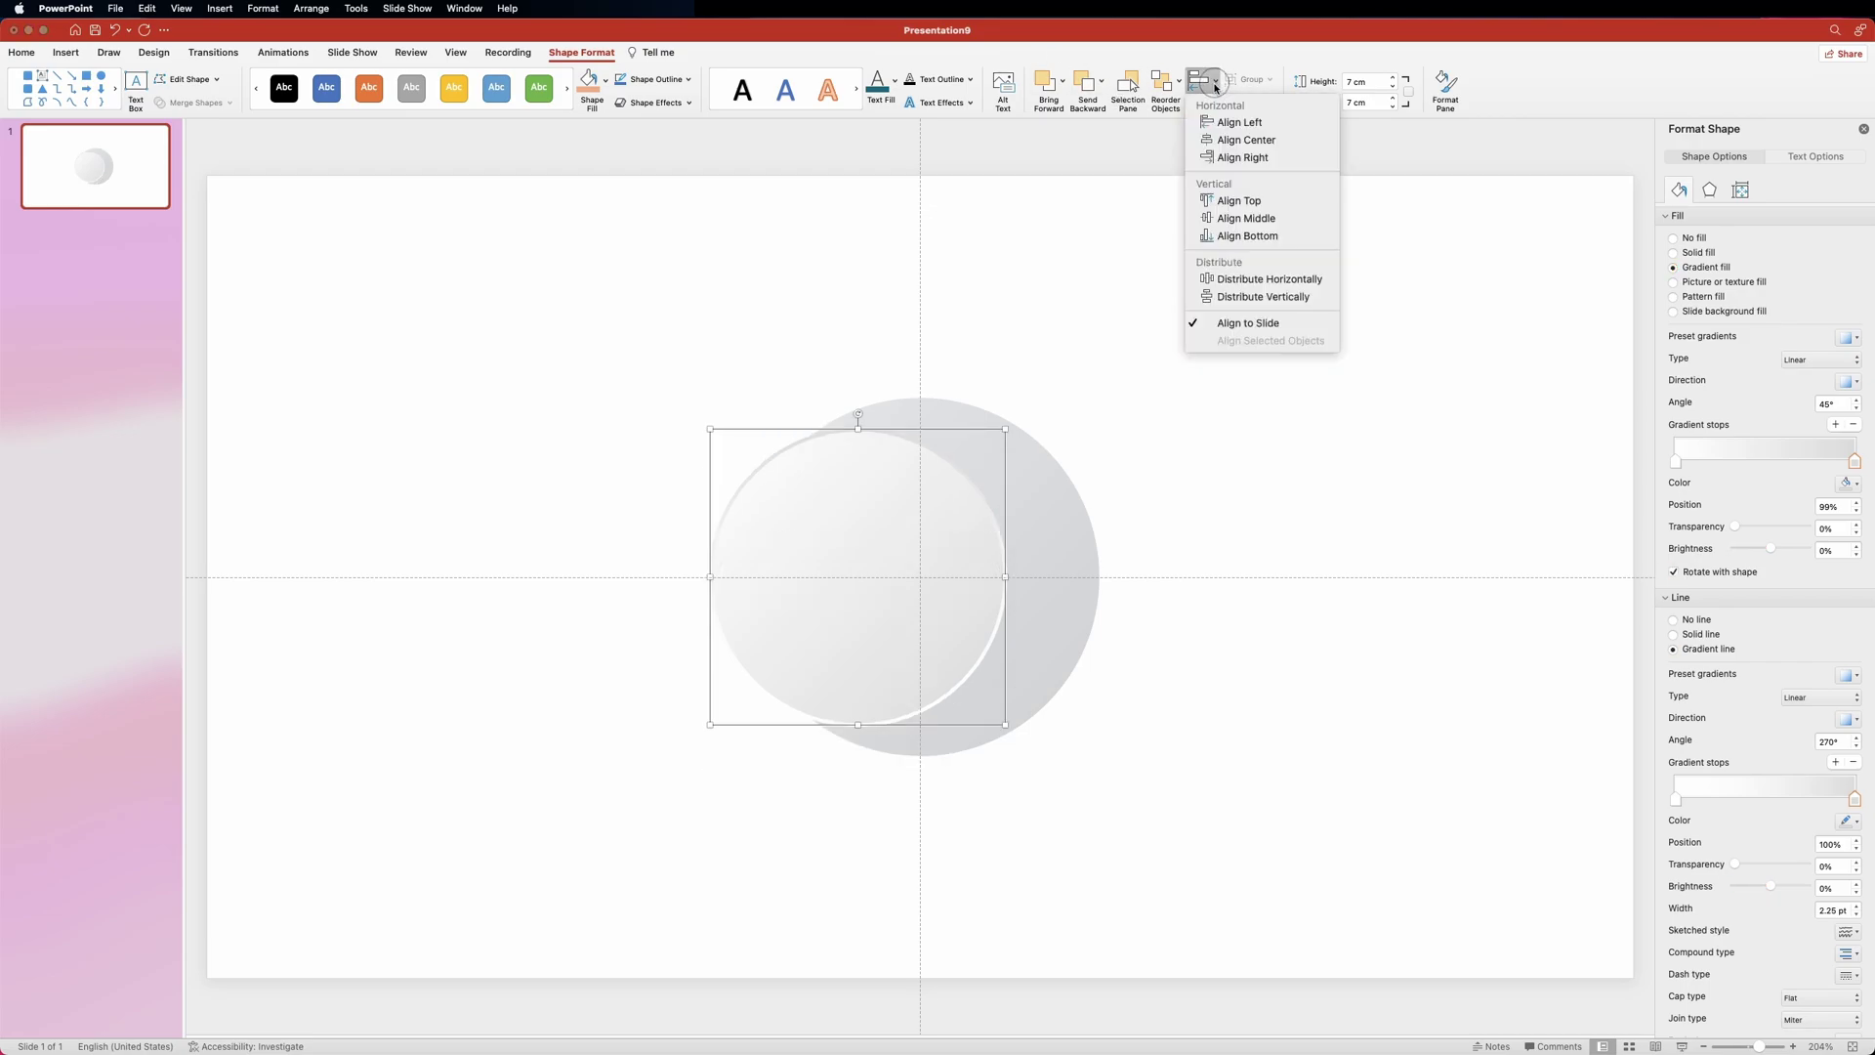
{"action": "left_click", "coordinate": [1260, 141]}
{"action": "left_click", "coordinate": [136, 84]}
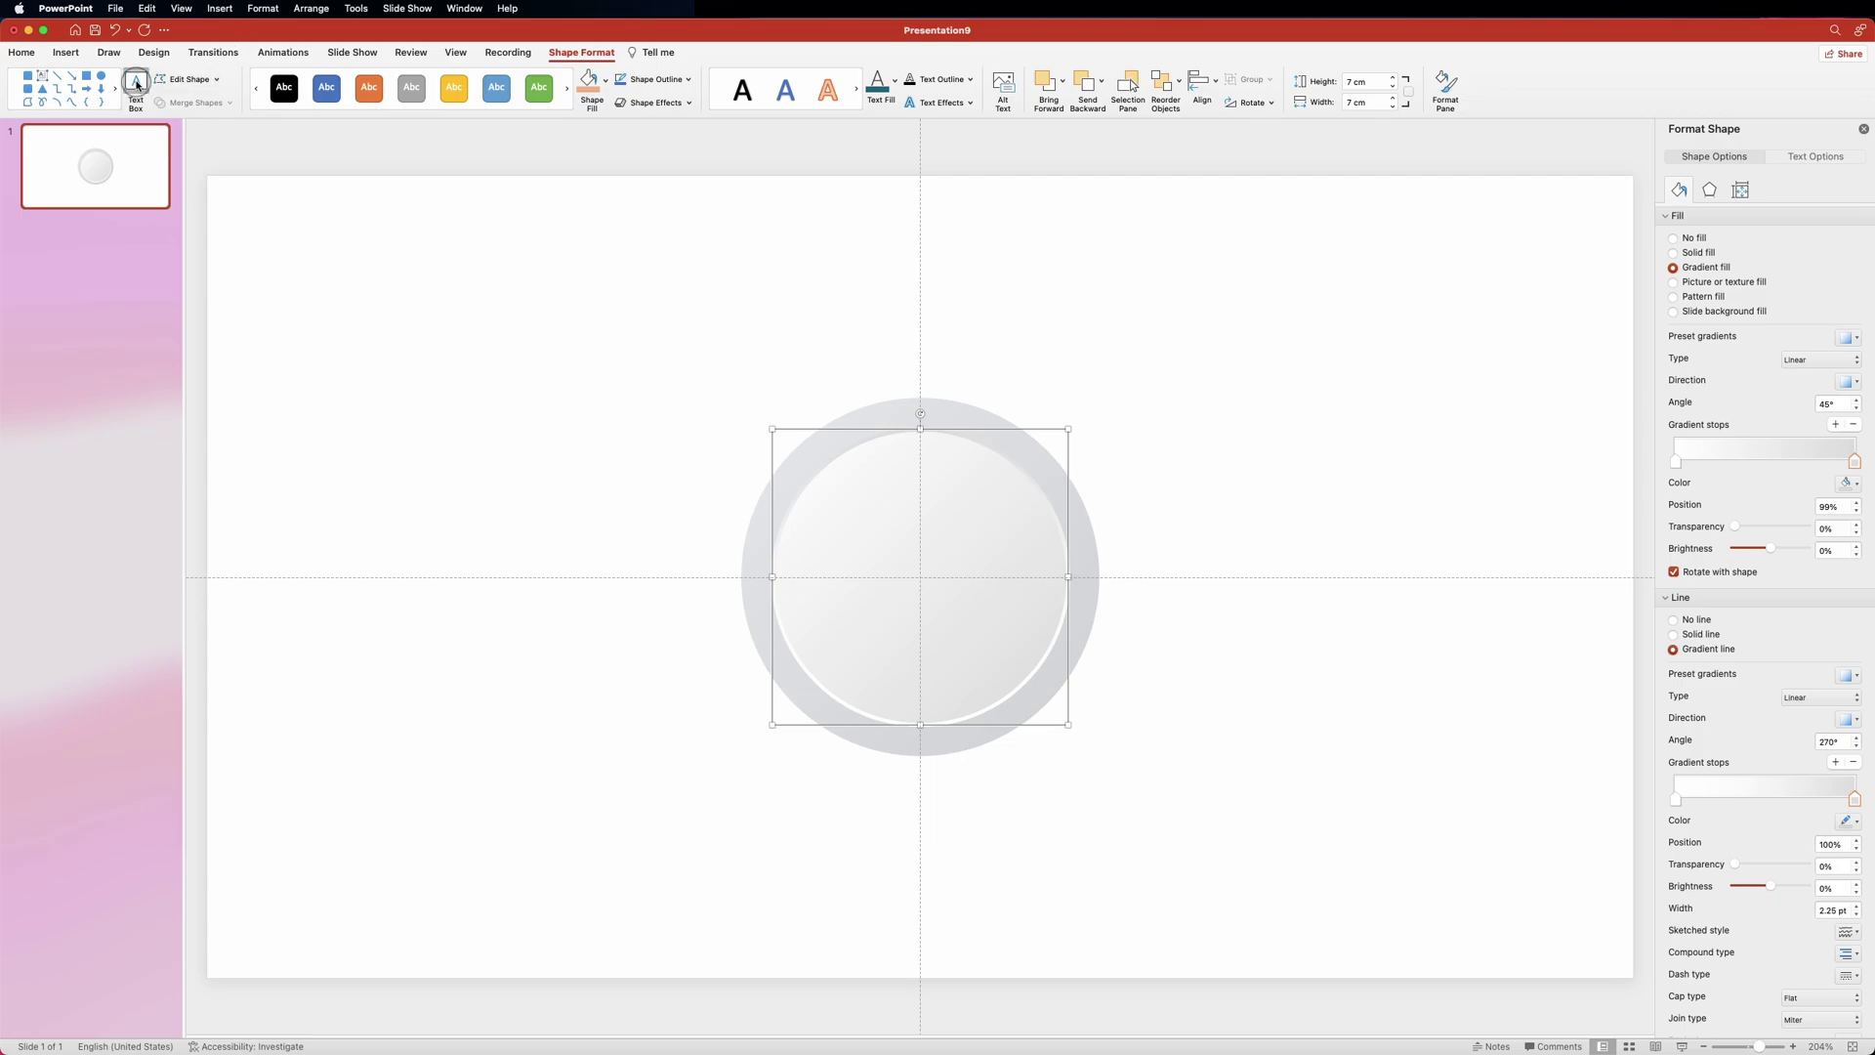
Step: Add a text box reading 'powerpoint' and change it to UPPERCASE
{"action": "left_click", "coordinate": [709, 371]}
{"action": "type", "text": "powerpoint"}
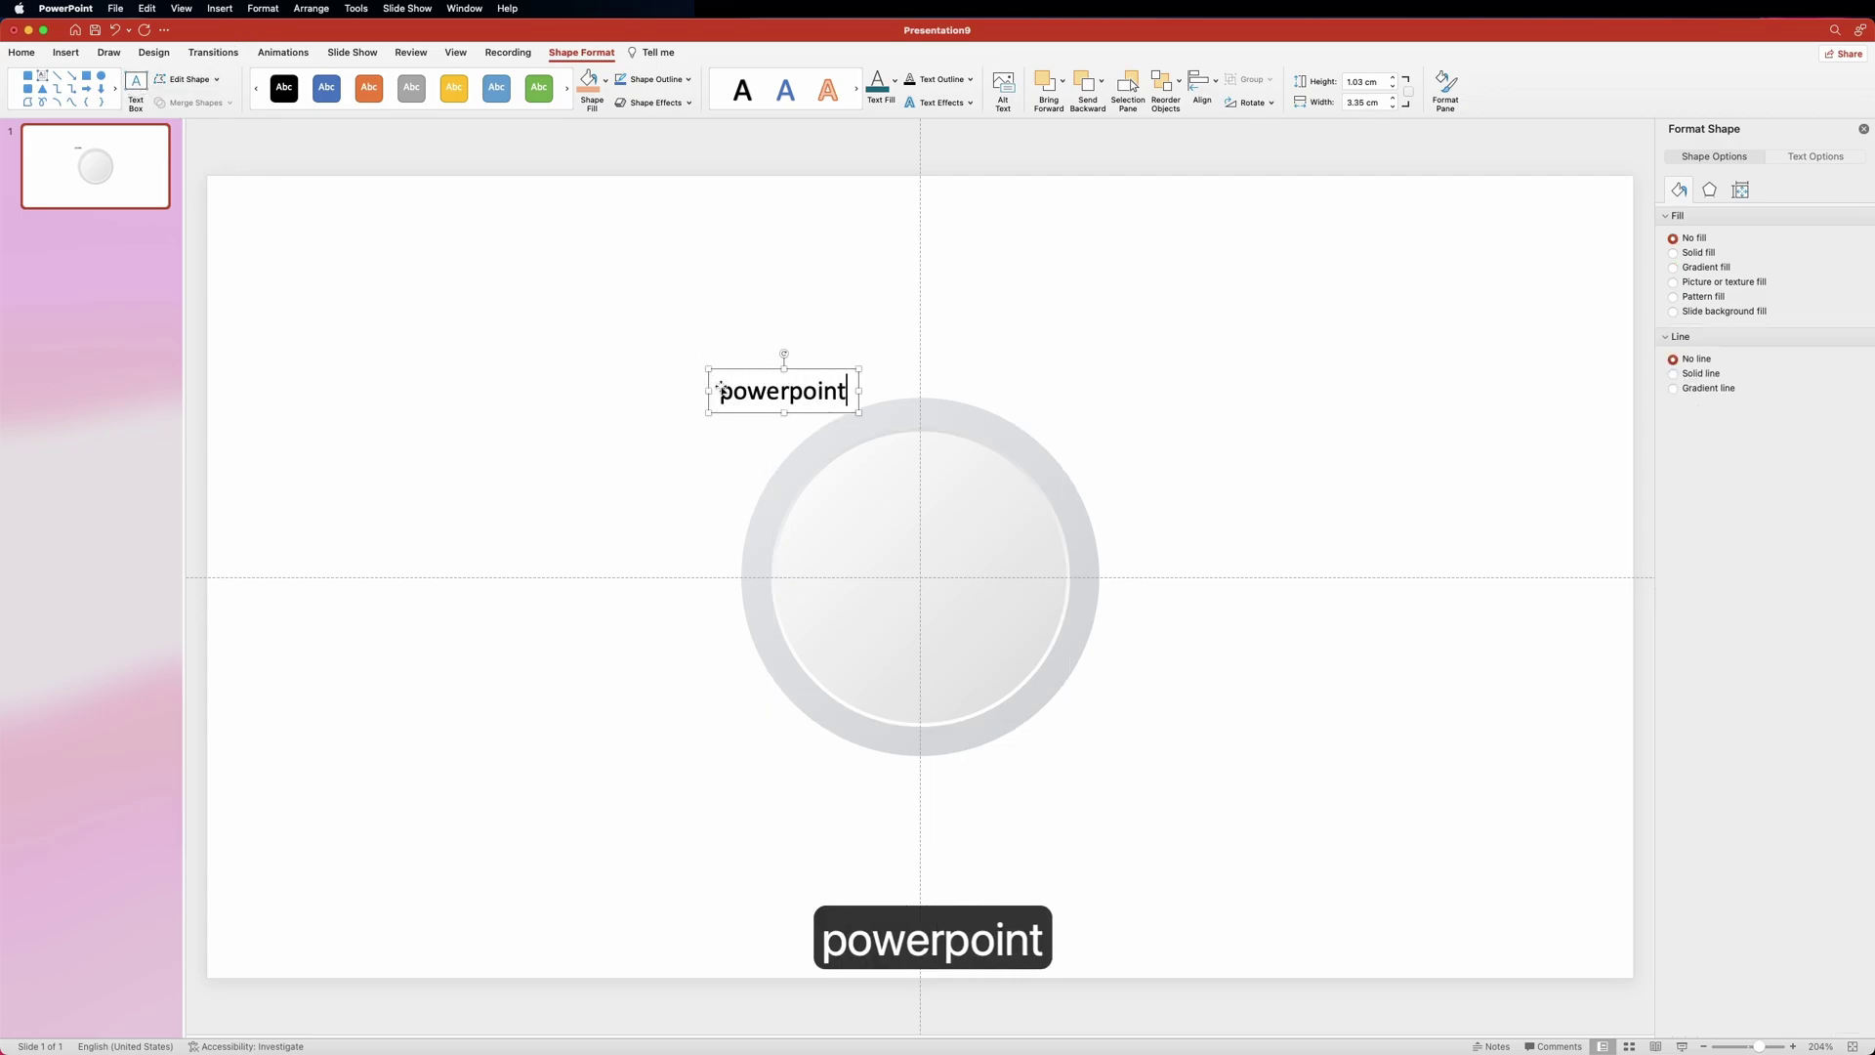
{"action": "double_click", "coordinate": [709, 377]}
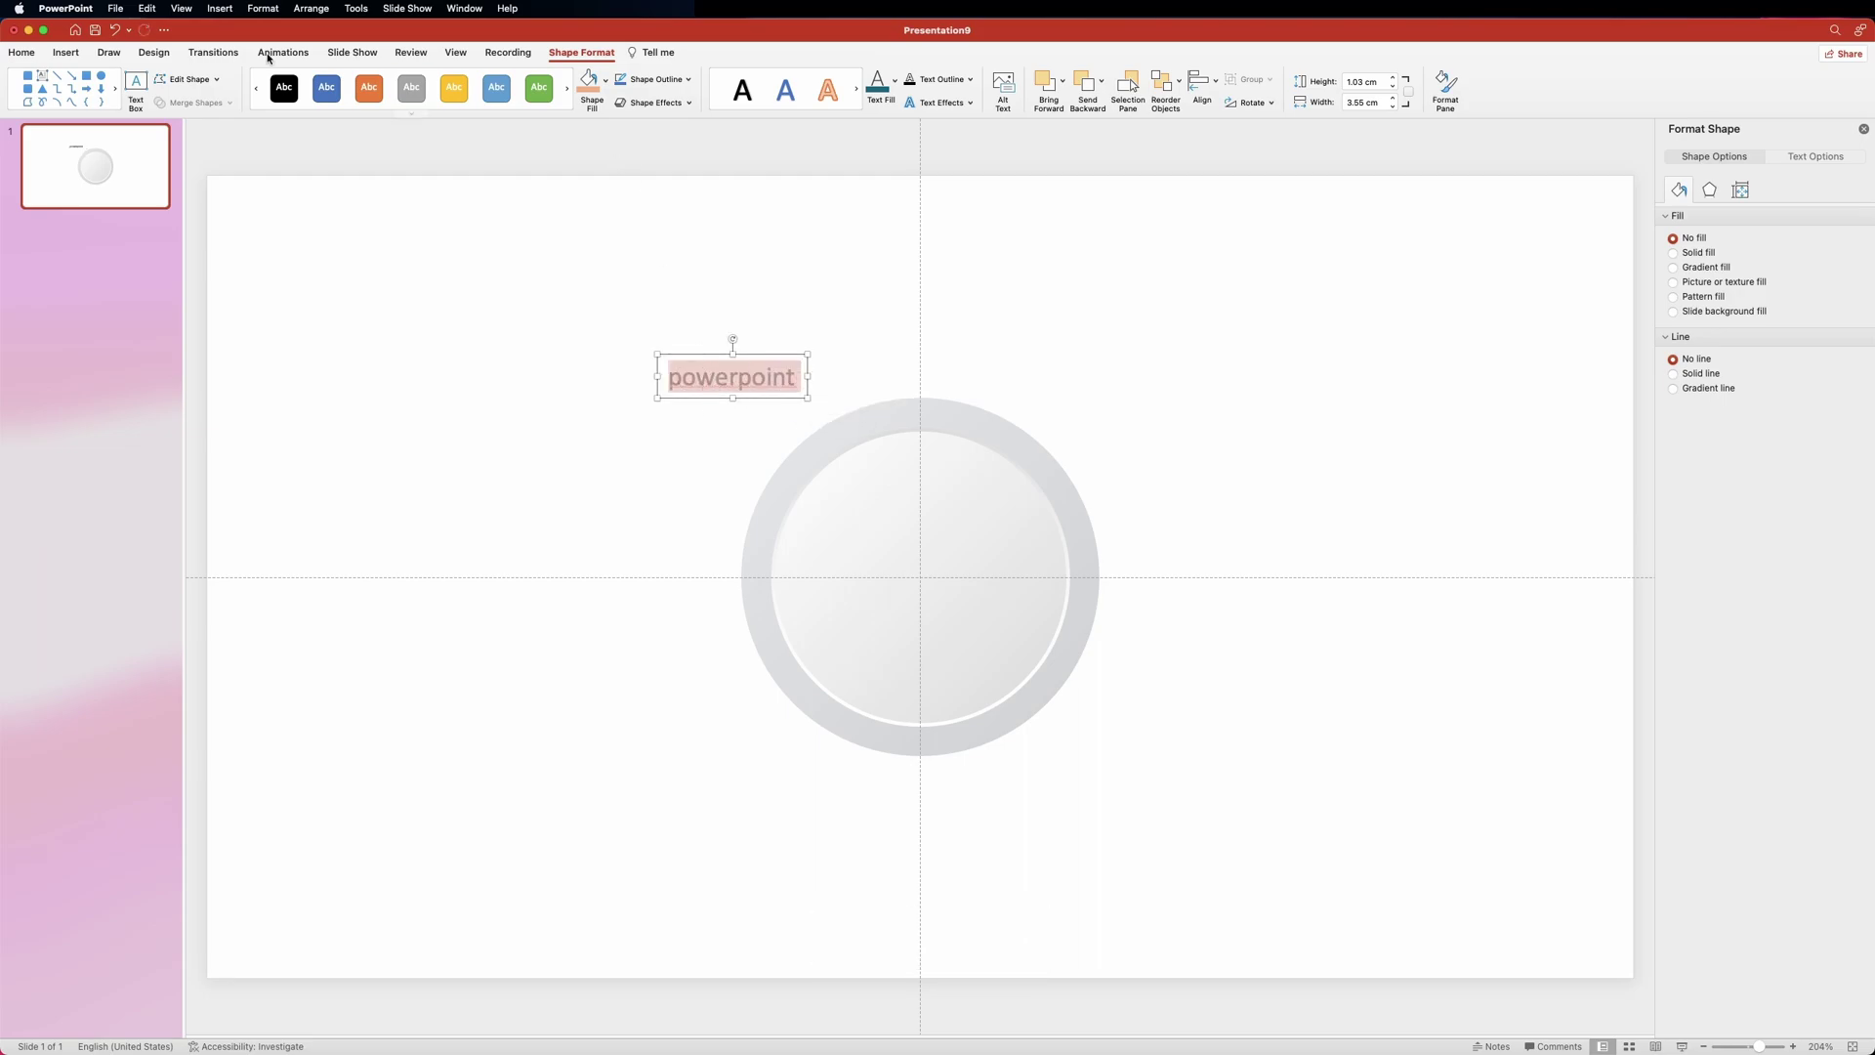
{"action": "left_click", "coordinate": [22, 52]}
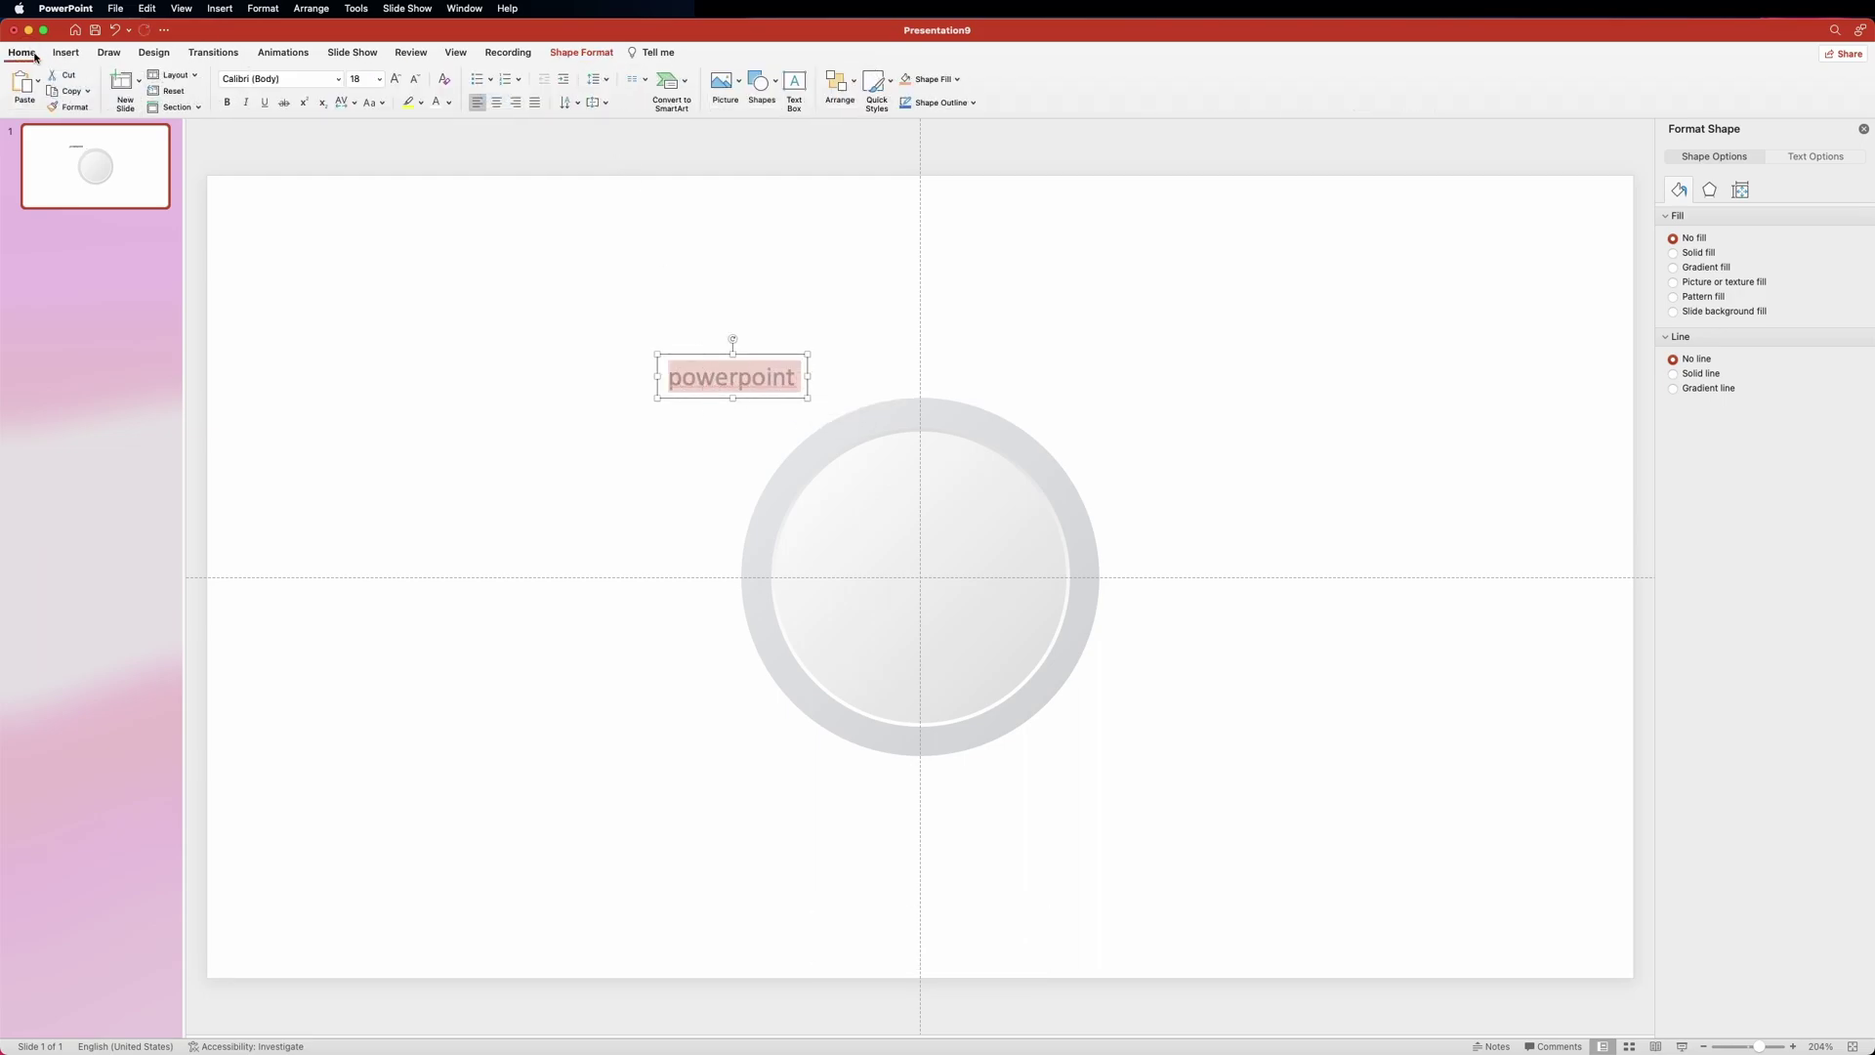
{"action": "left_click", "coordinate": [374, 103]}
{"action": "left_click", "coordinate": [398, 153]}
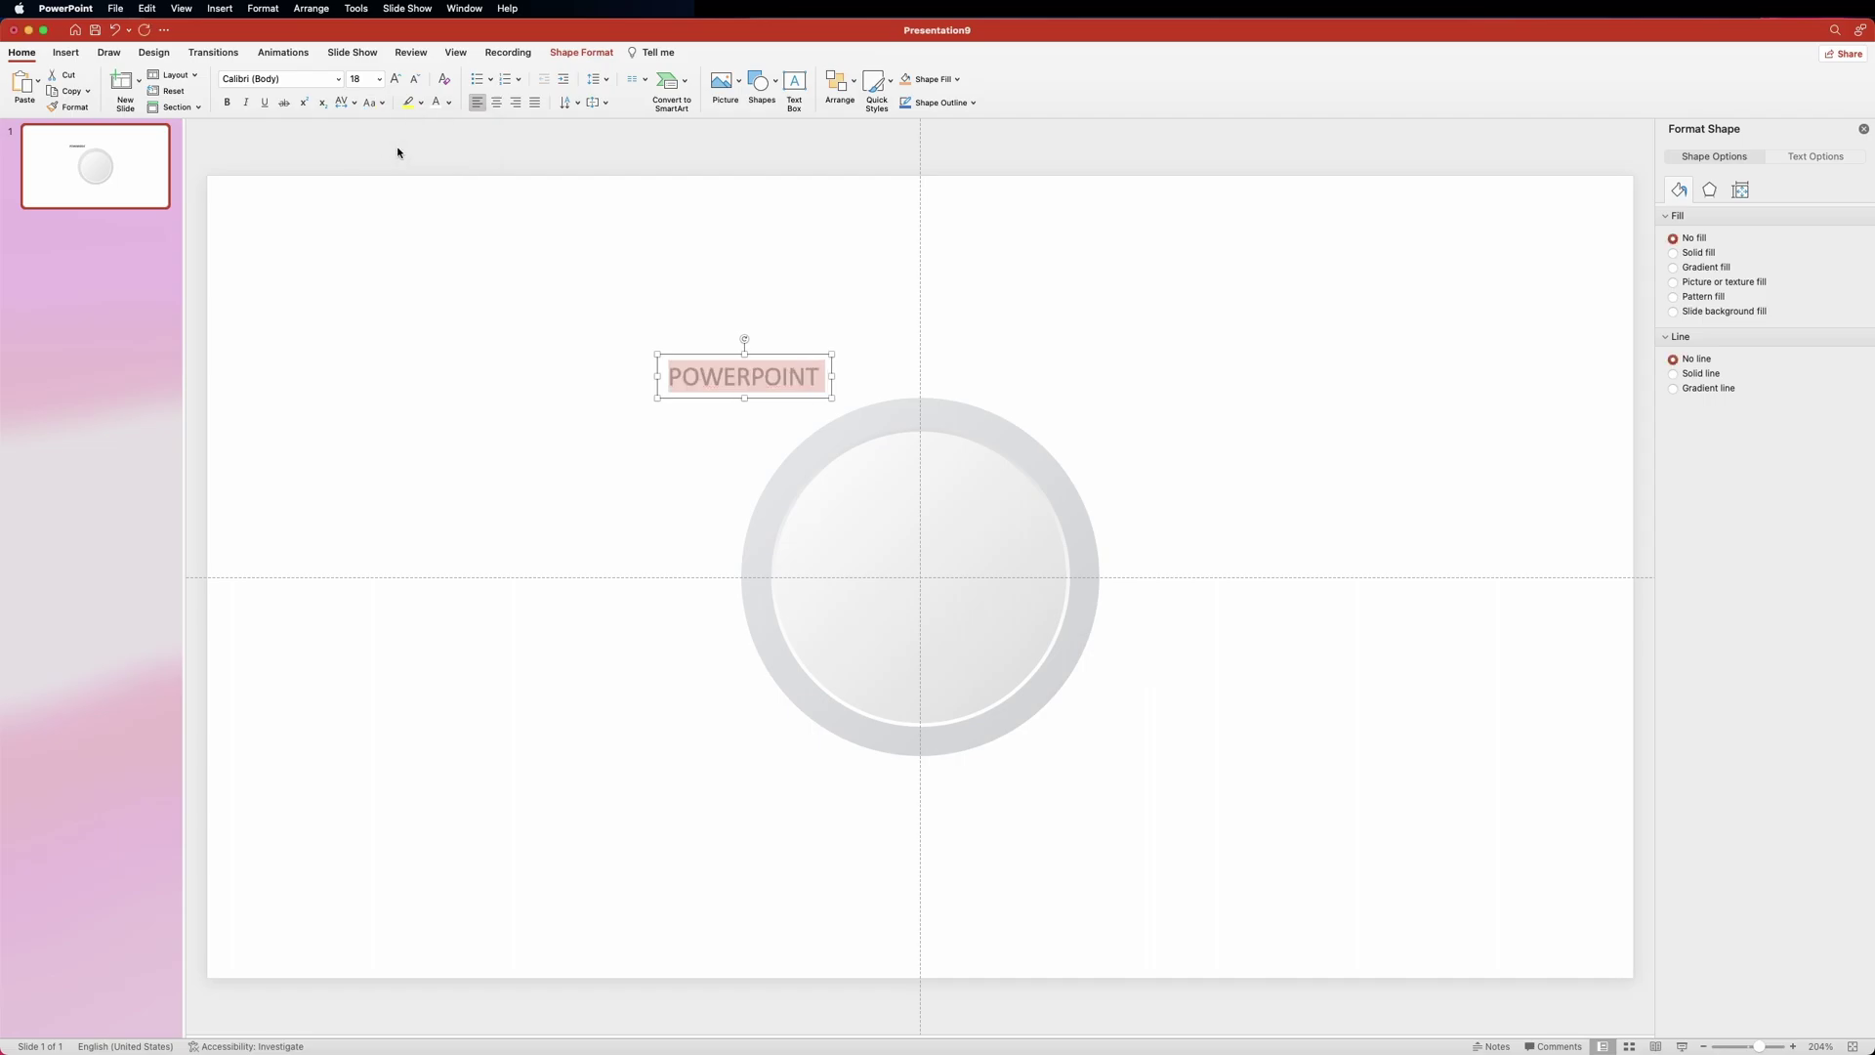
Step: Format POWERPOINT as Bebas Neue Regular 36, black, centred, and move it onto the circle
{"action": "left_click", "coordinate": [338, 79]}
{"action": "mouse_move", "coordinate": [430, 207]}
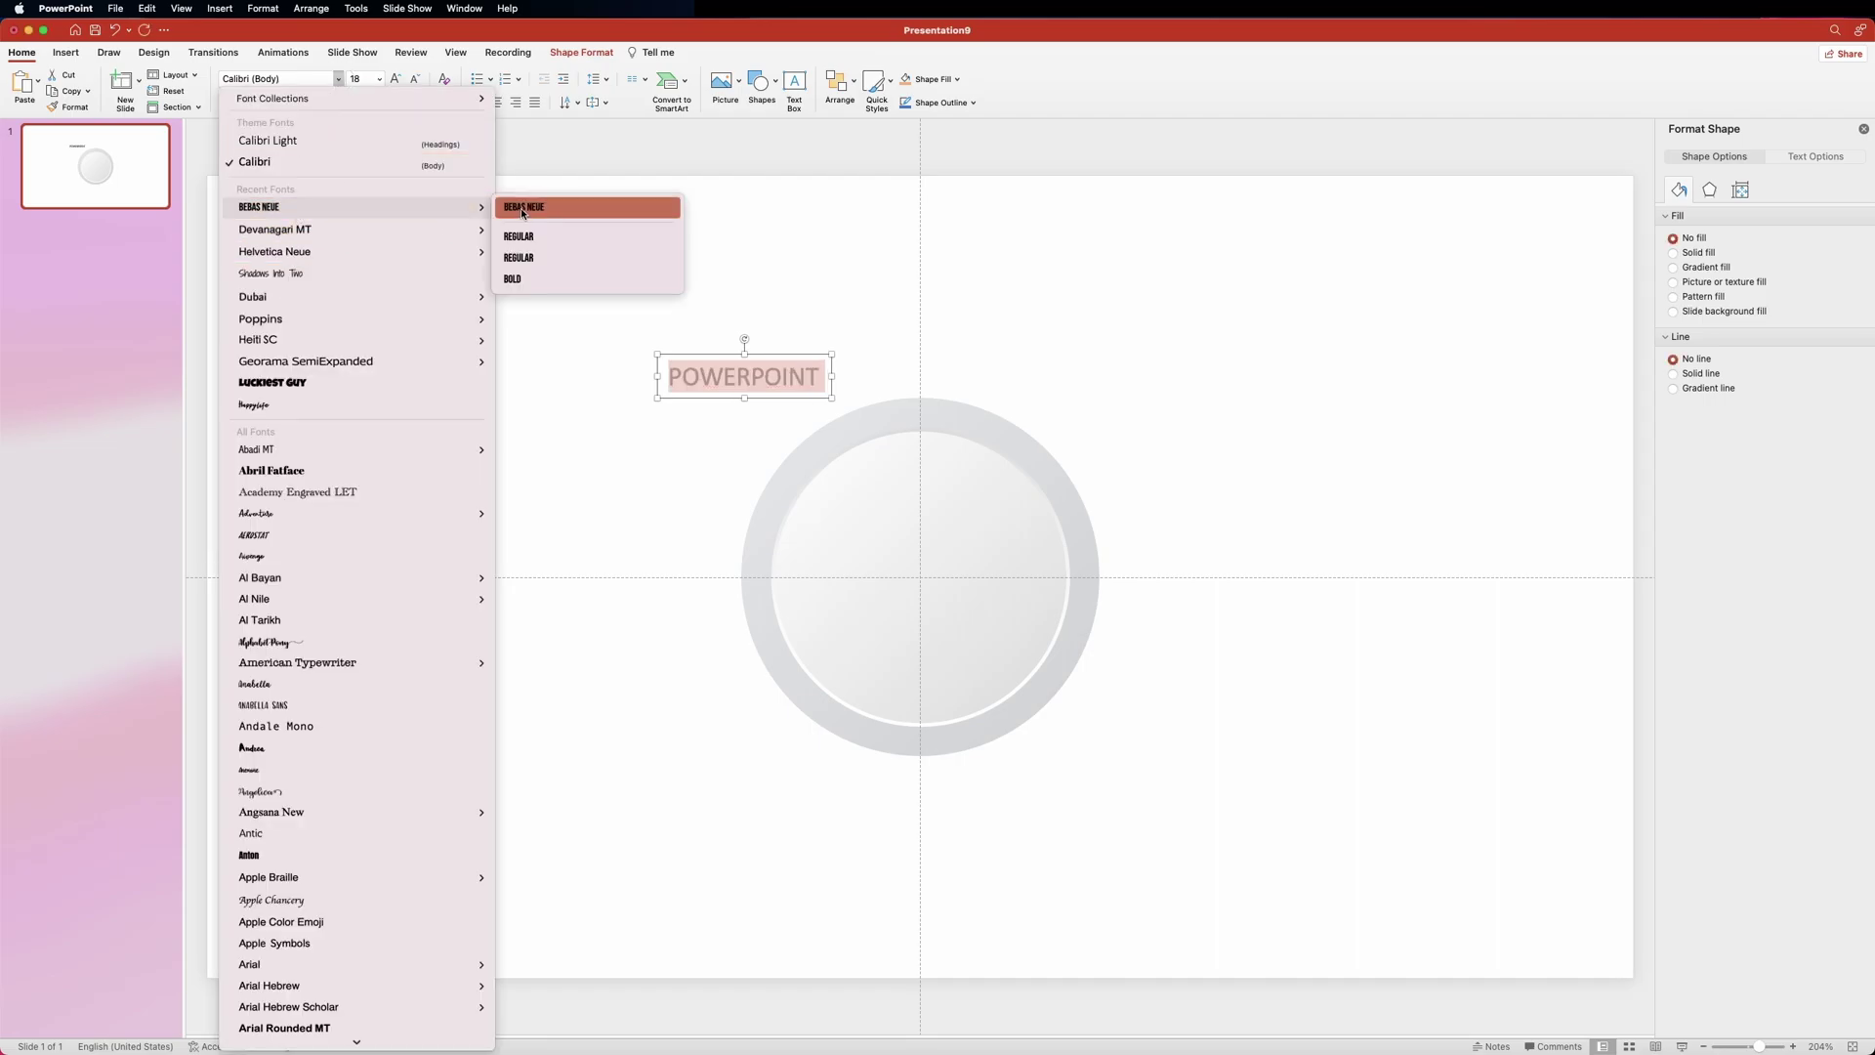
{"action": "left_click", "coordinate": [536, 237]}
{"action": "left_click", "coordinate": [379, 79]}
{"action": "left_click", "coordinate": [375, 311]}
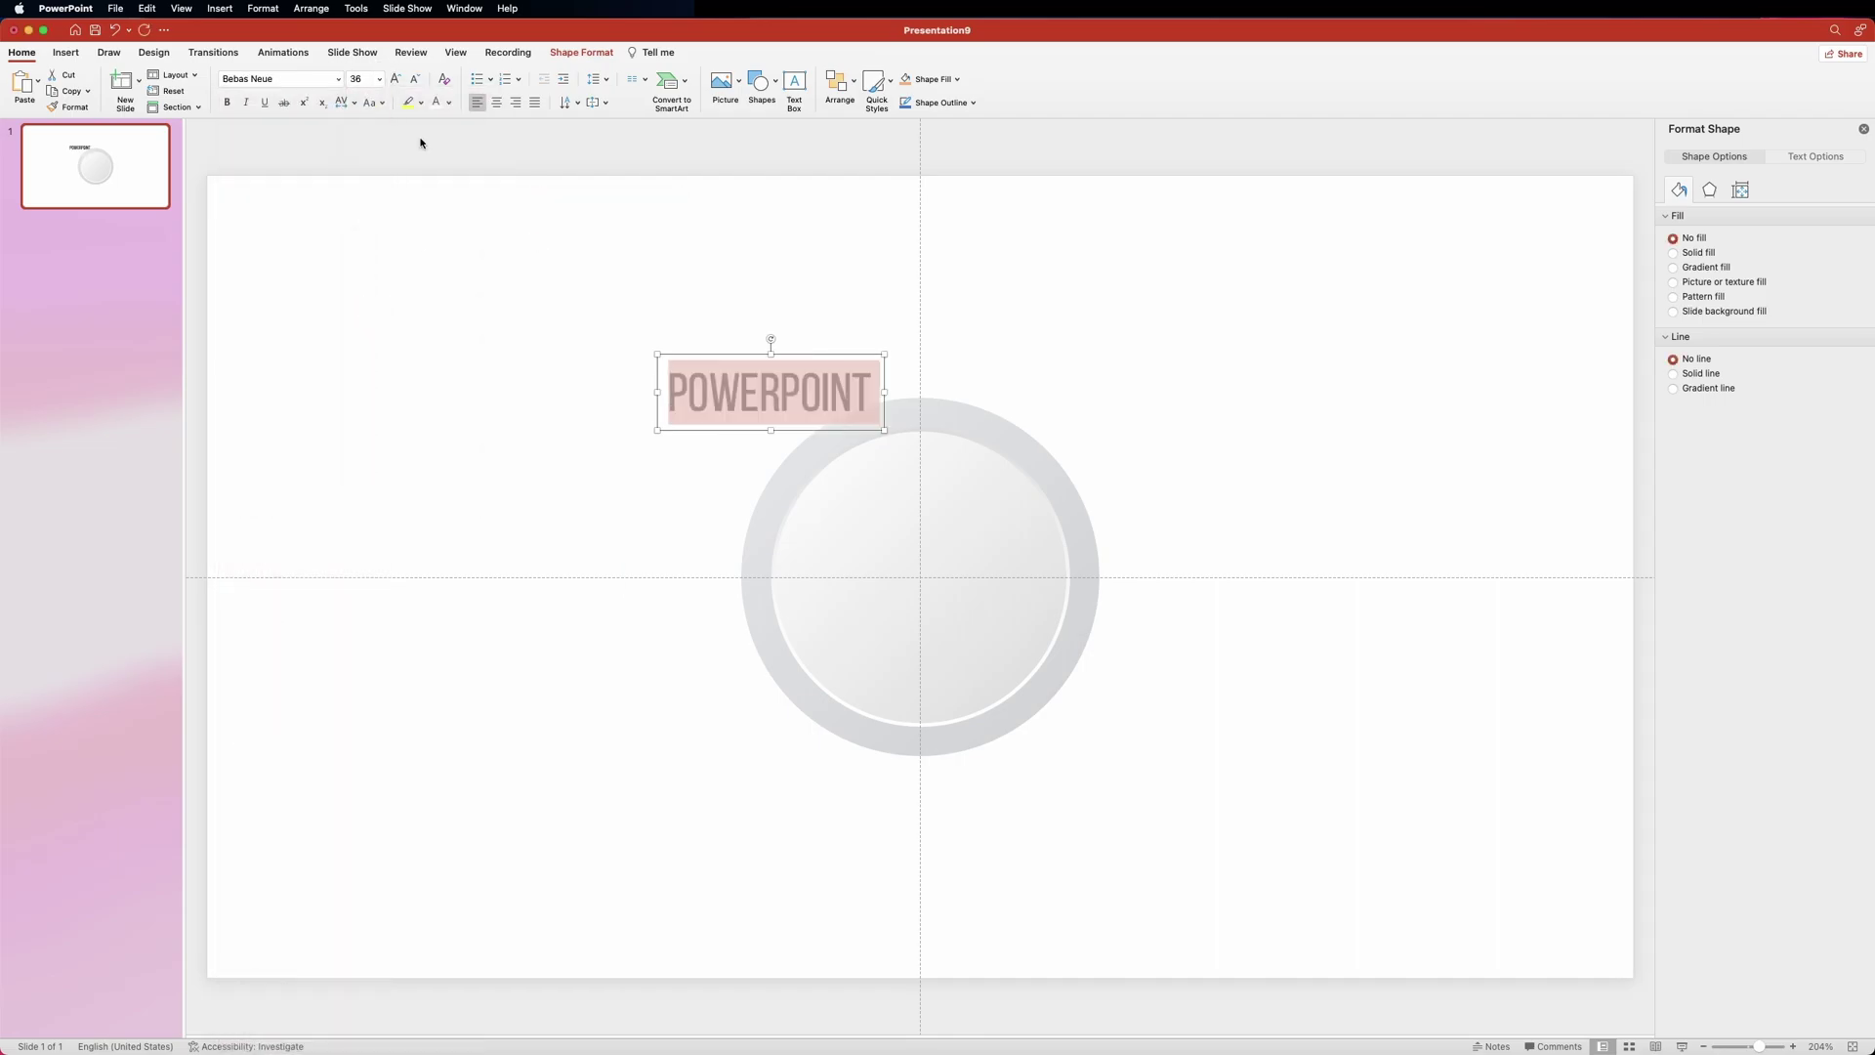
{"action": "left_click", "coordinate": [449, 103]}
{"action": "left_click", "coordinate": [451, 185]}
{"action": "left_click", "coordinate": [496, 103]}
{"action": "left_click_drag", "start_coordinate": [731, 353], "coordinate": [874, 572]}
Step: Change the copied text to 'template' in size 44 bold Bebas Neue
{"action": "double_click", "coordinate": [849, 586]}
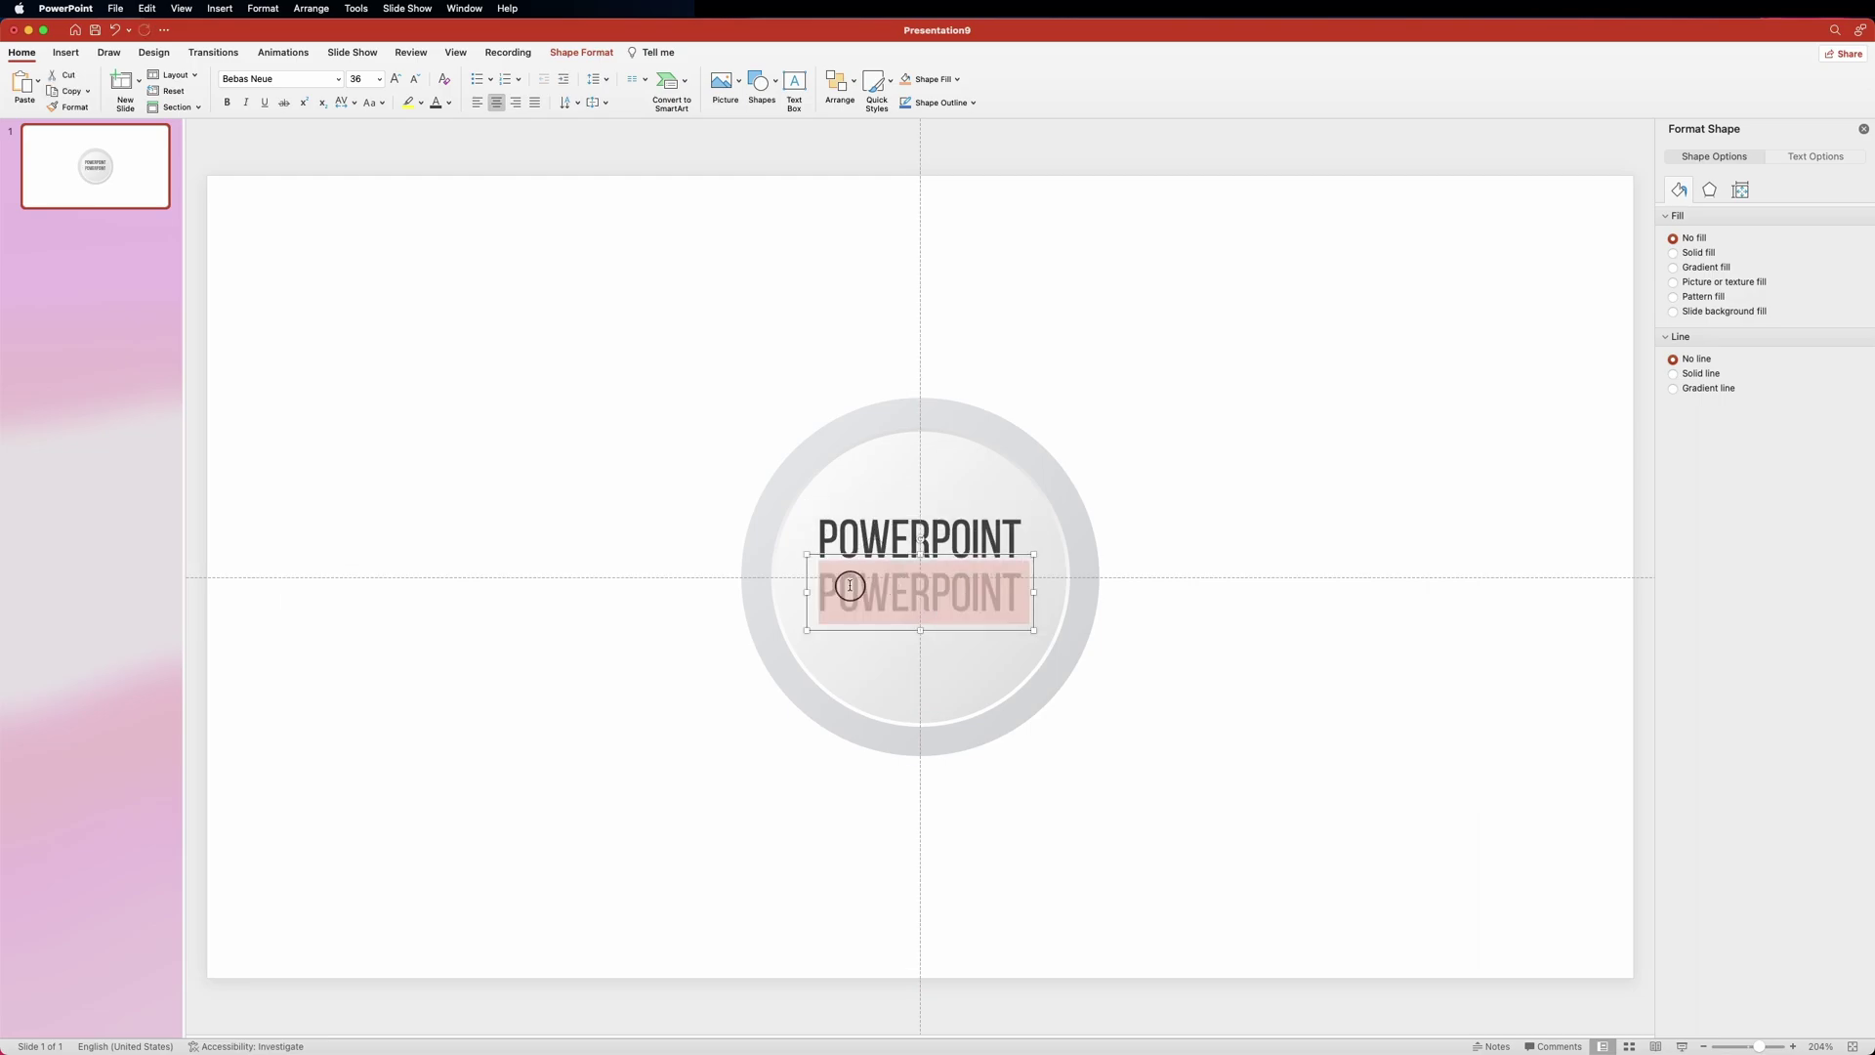
{"action": "type", "text": "template"}
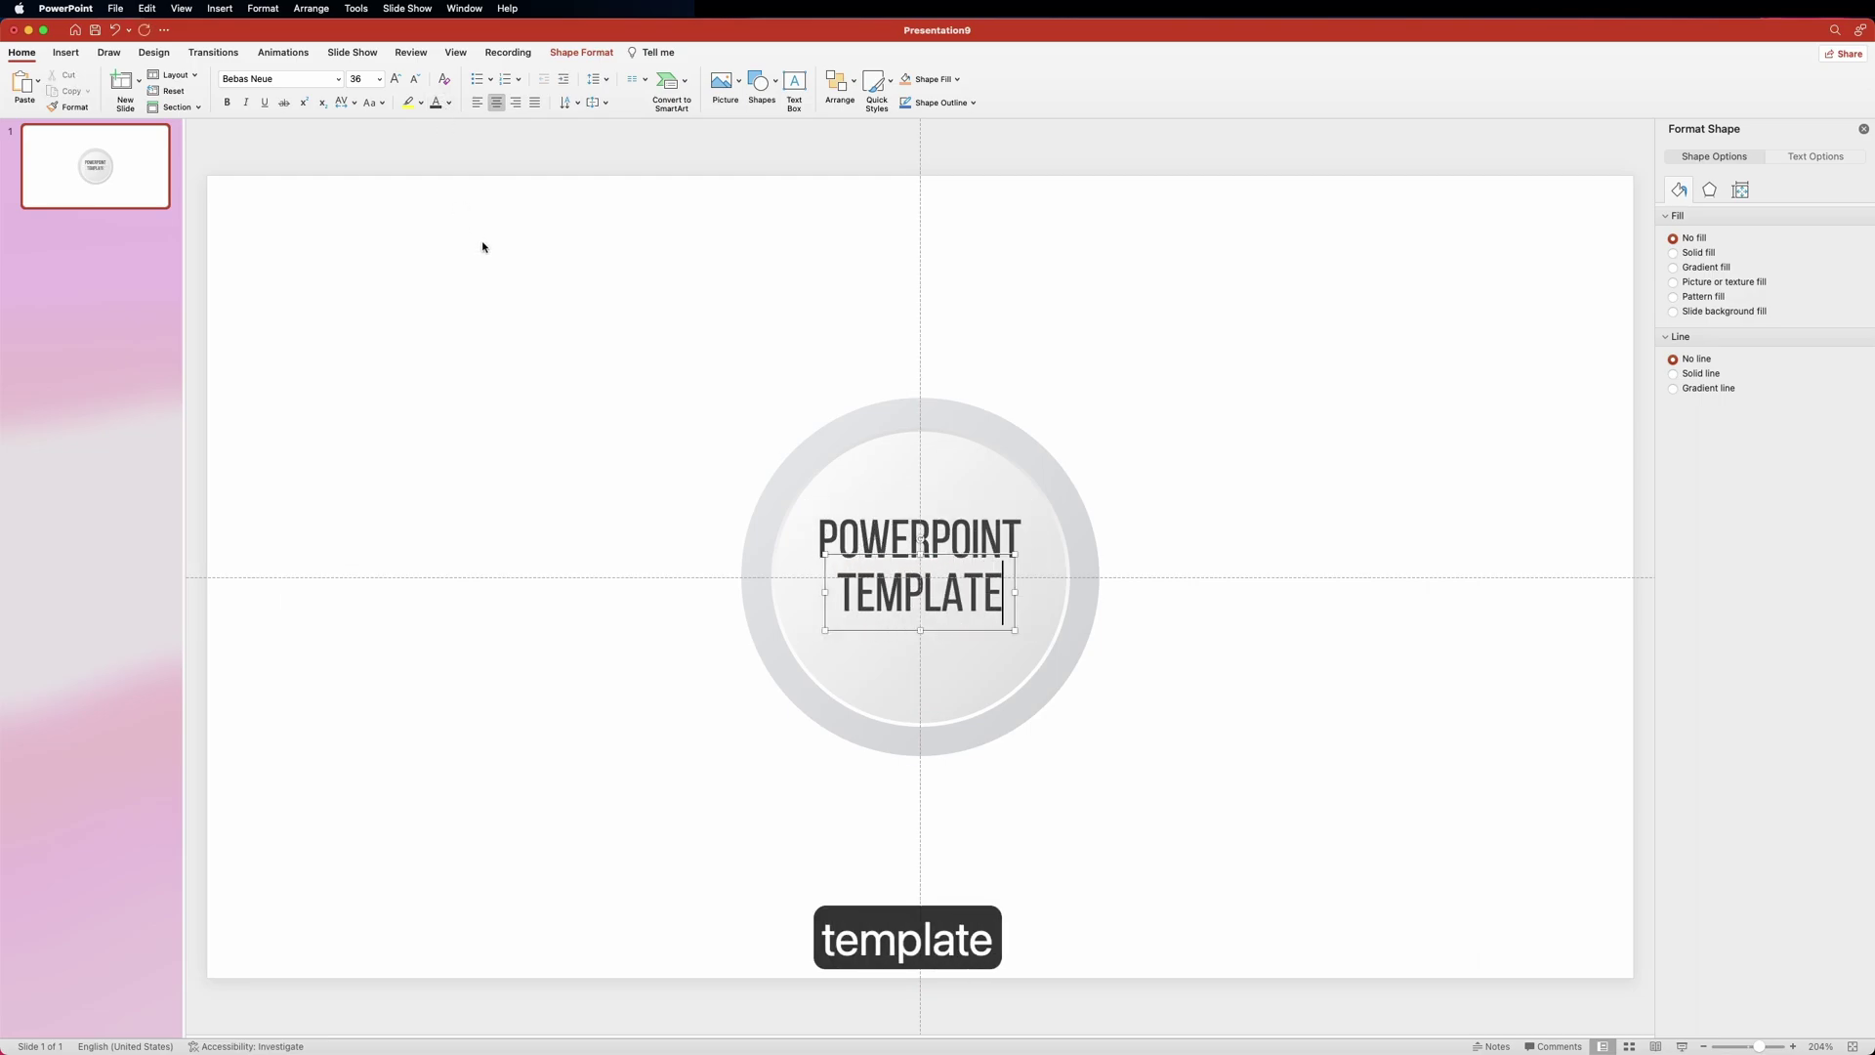
{"action": "double_click", "coordinate": [837, 594]}
{"action": "left_click", "coordinate": [379, 80]}
{"action": "left_click", "coordinate": [369, 356]}
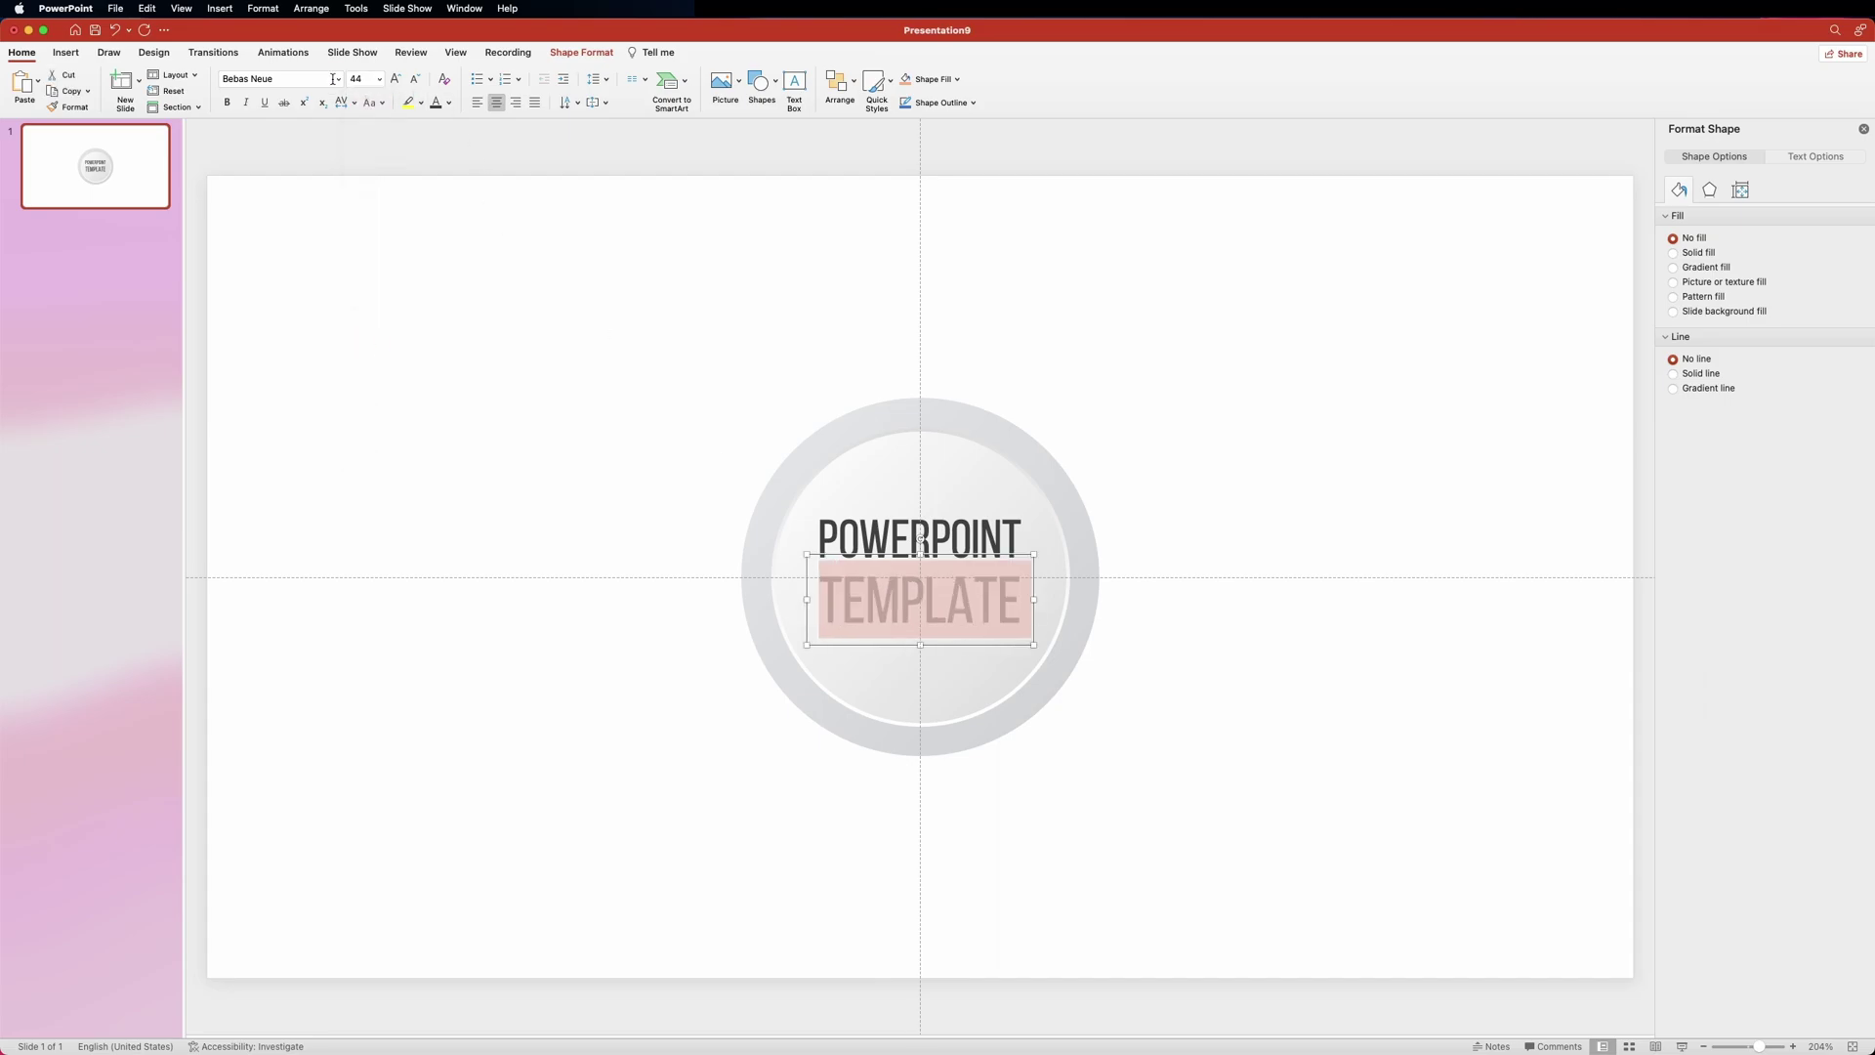
{"action": "left_click", "coordinate": [337, 79]}
{"action": "mouse_move", "coordinate": [390, 205]}
{"action": "left_click", "coordinate": [542, 279]}
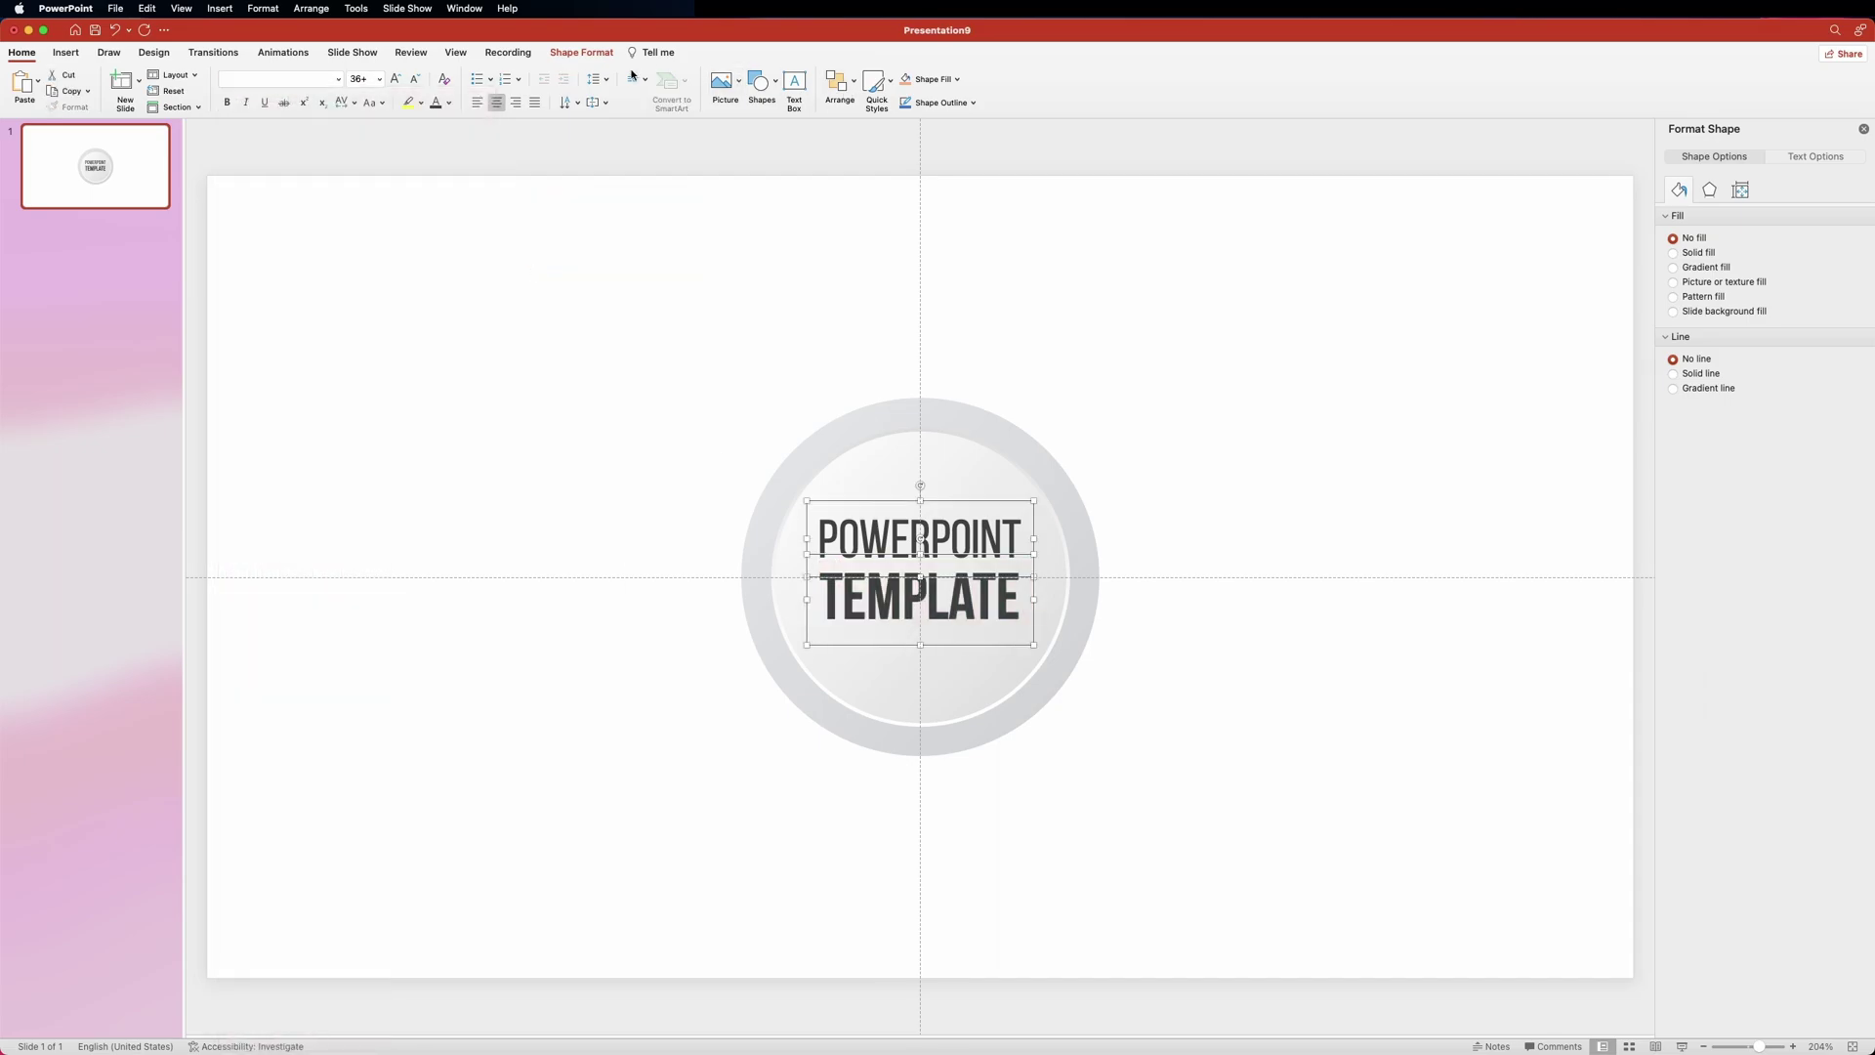
Step: Align the POWERPOINT and TEMPLATE text boxes and nudge them up inside the circle
{"action": "left_click", "coordinate": [581, 51]}
{"action": "left_click", "coordinate": [1205, 80]}
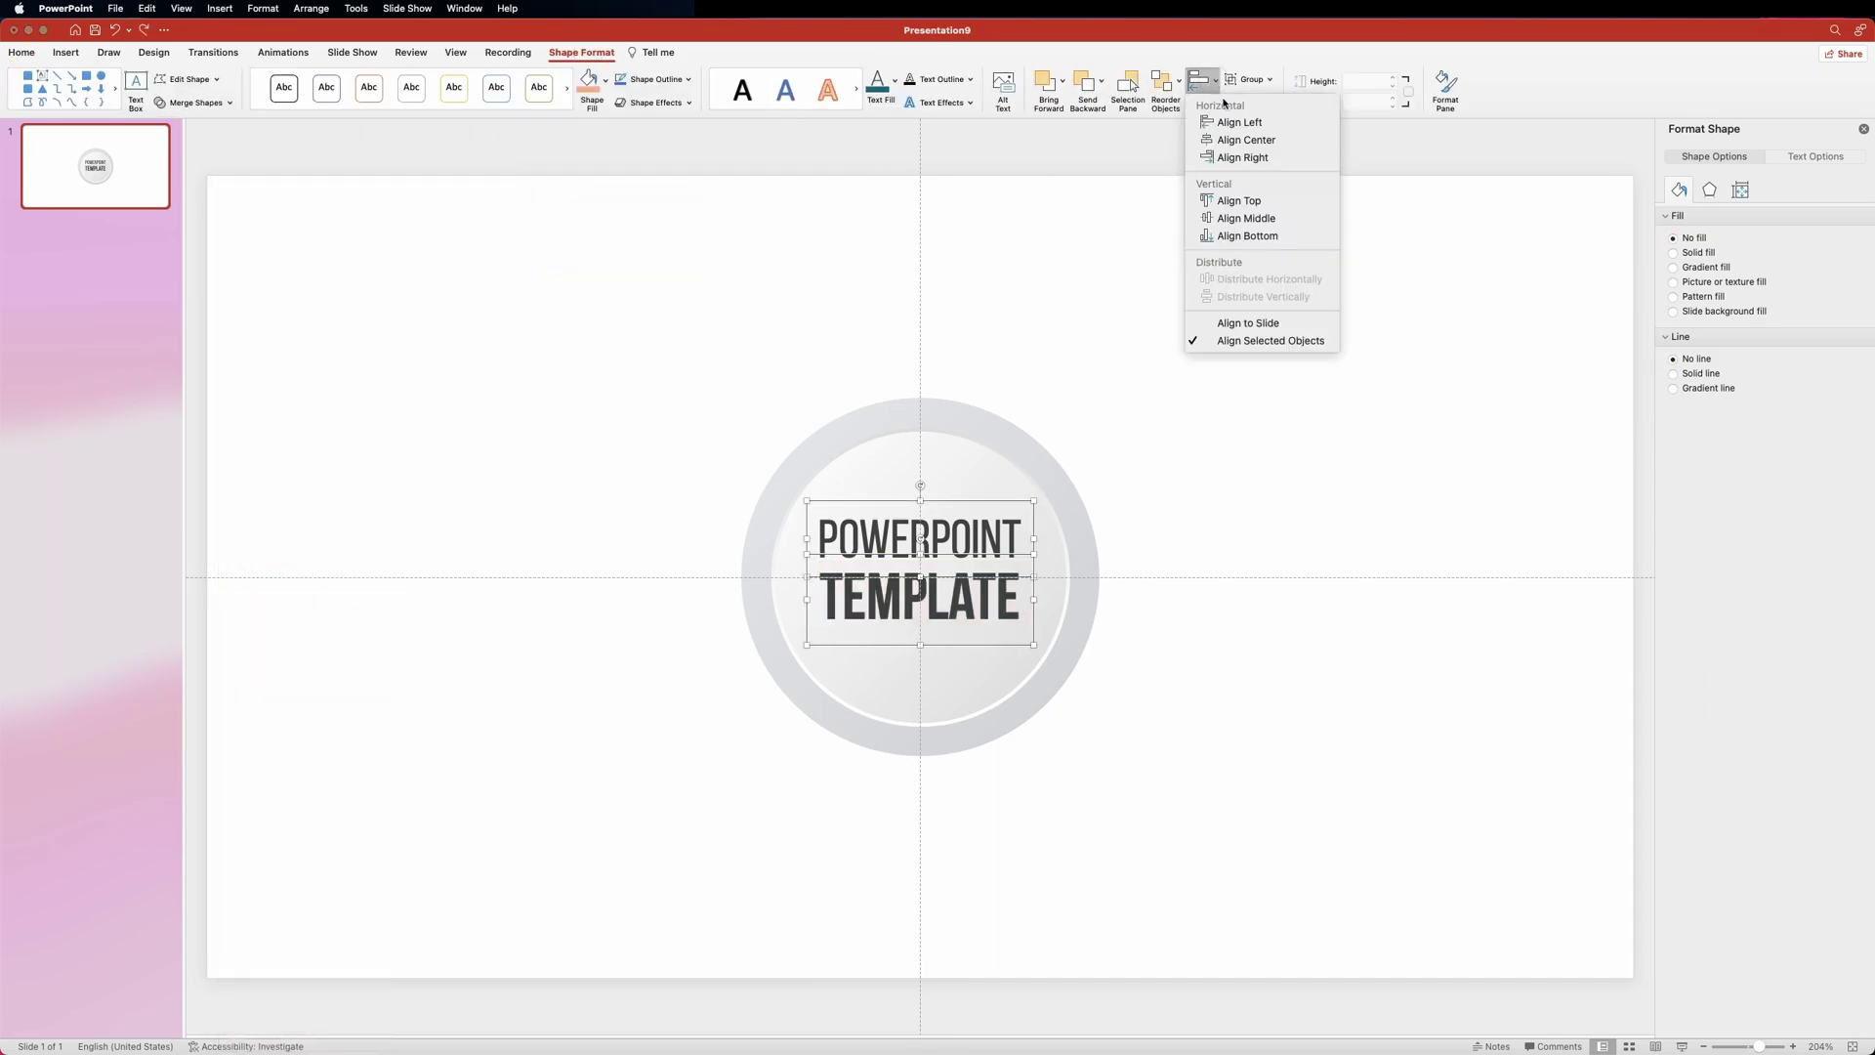
{"action": "left_click", "coordinate": [1263, 156]}
{"action": "left_click_drag", "start_coordinate": [899, 502], "coordinate": [900, 491]}
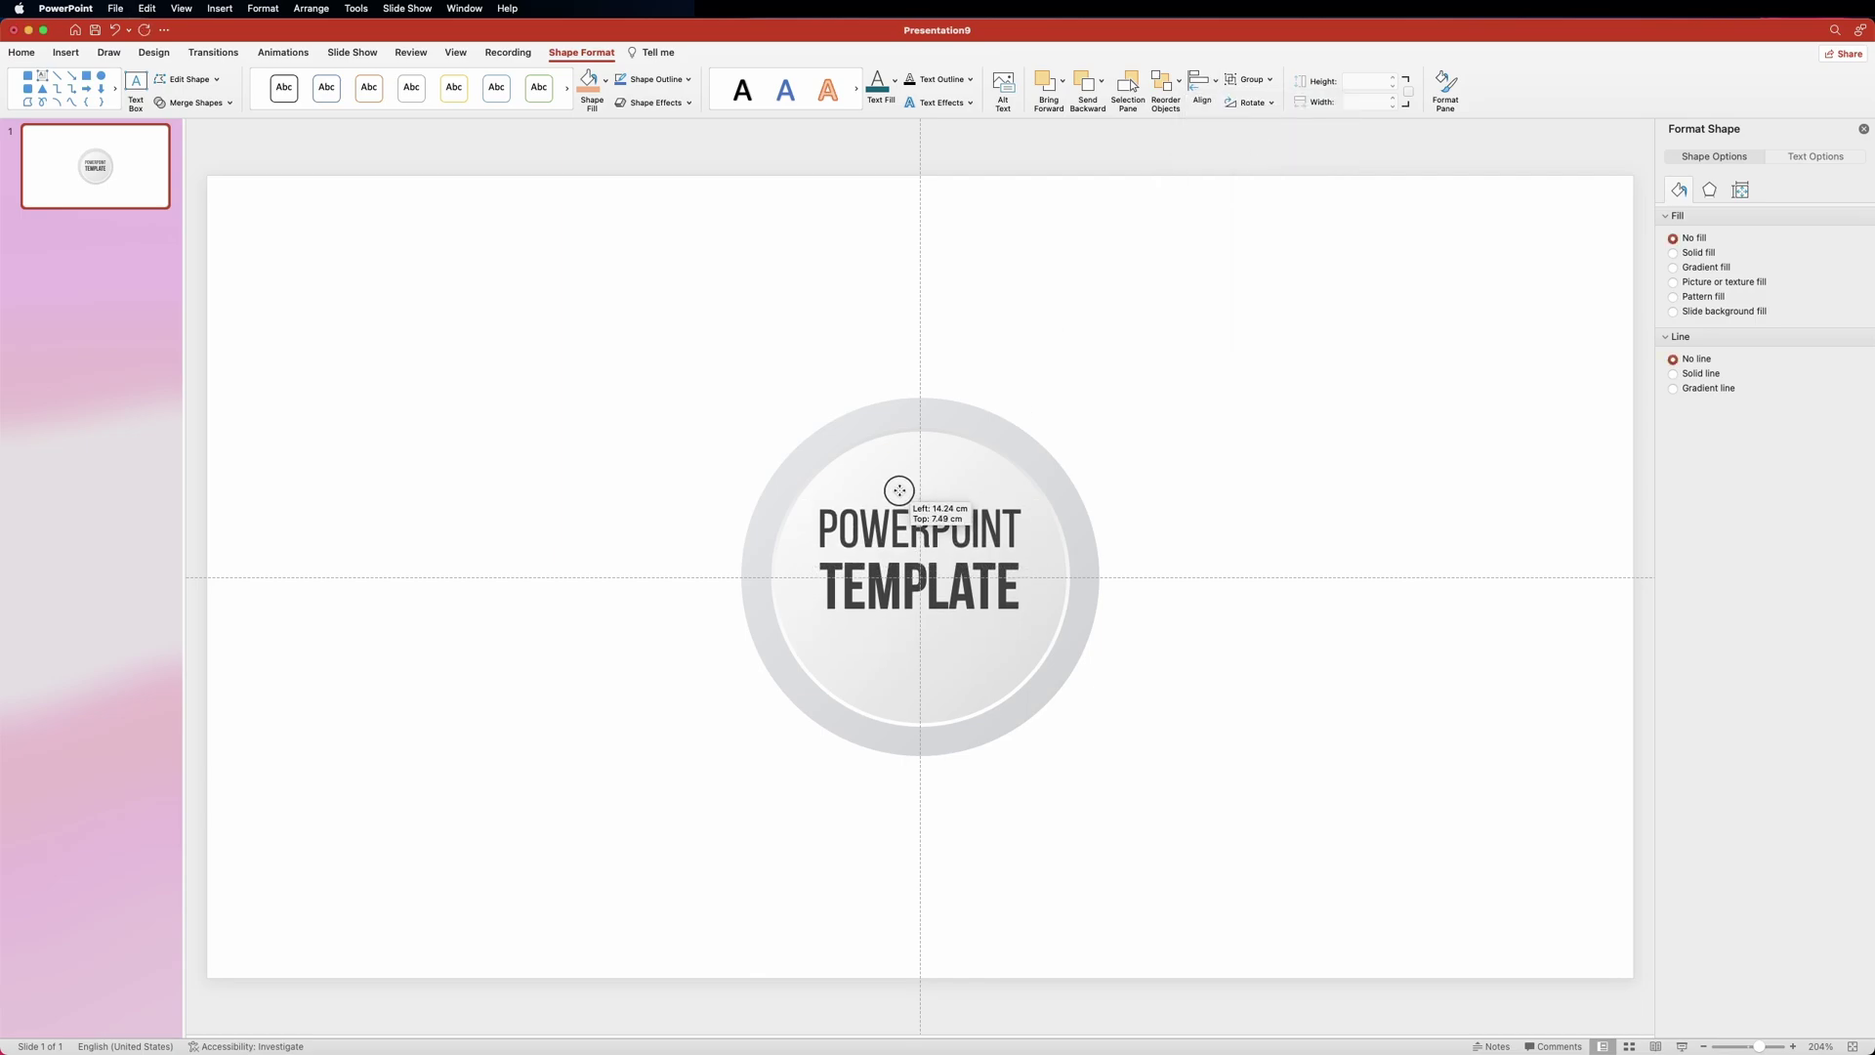
{"action": "left_click", "coordinate": [823, 323]}
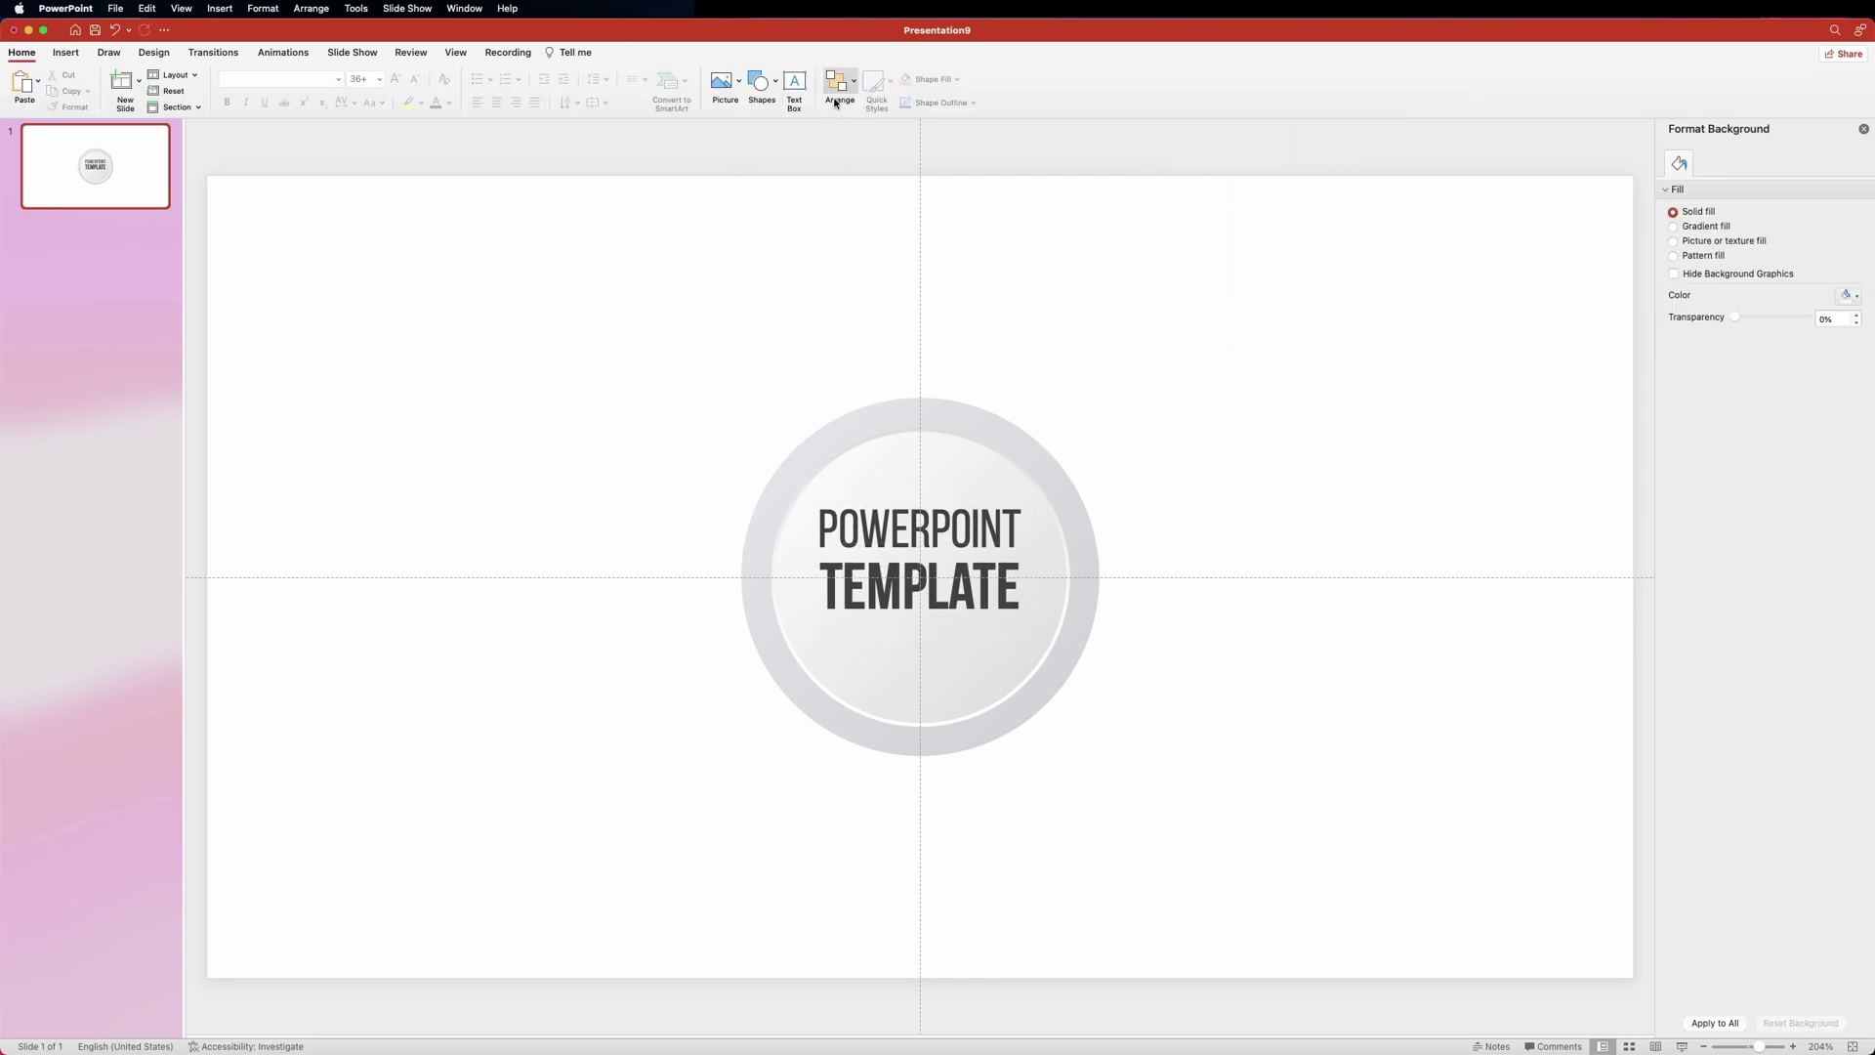
Step: Insert a rectangle above the circle sized 0.22 cm high by 0.35 cm wide
{"action": "left_click", "coordinate": [781, 85]}
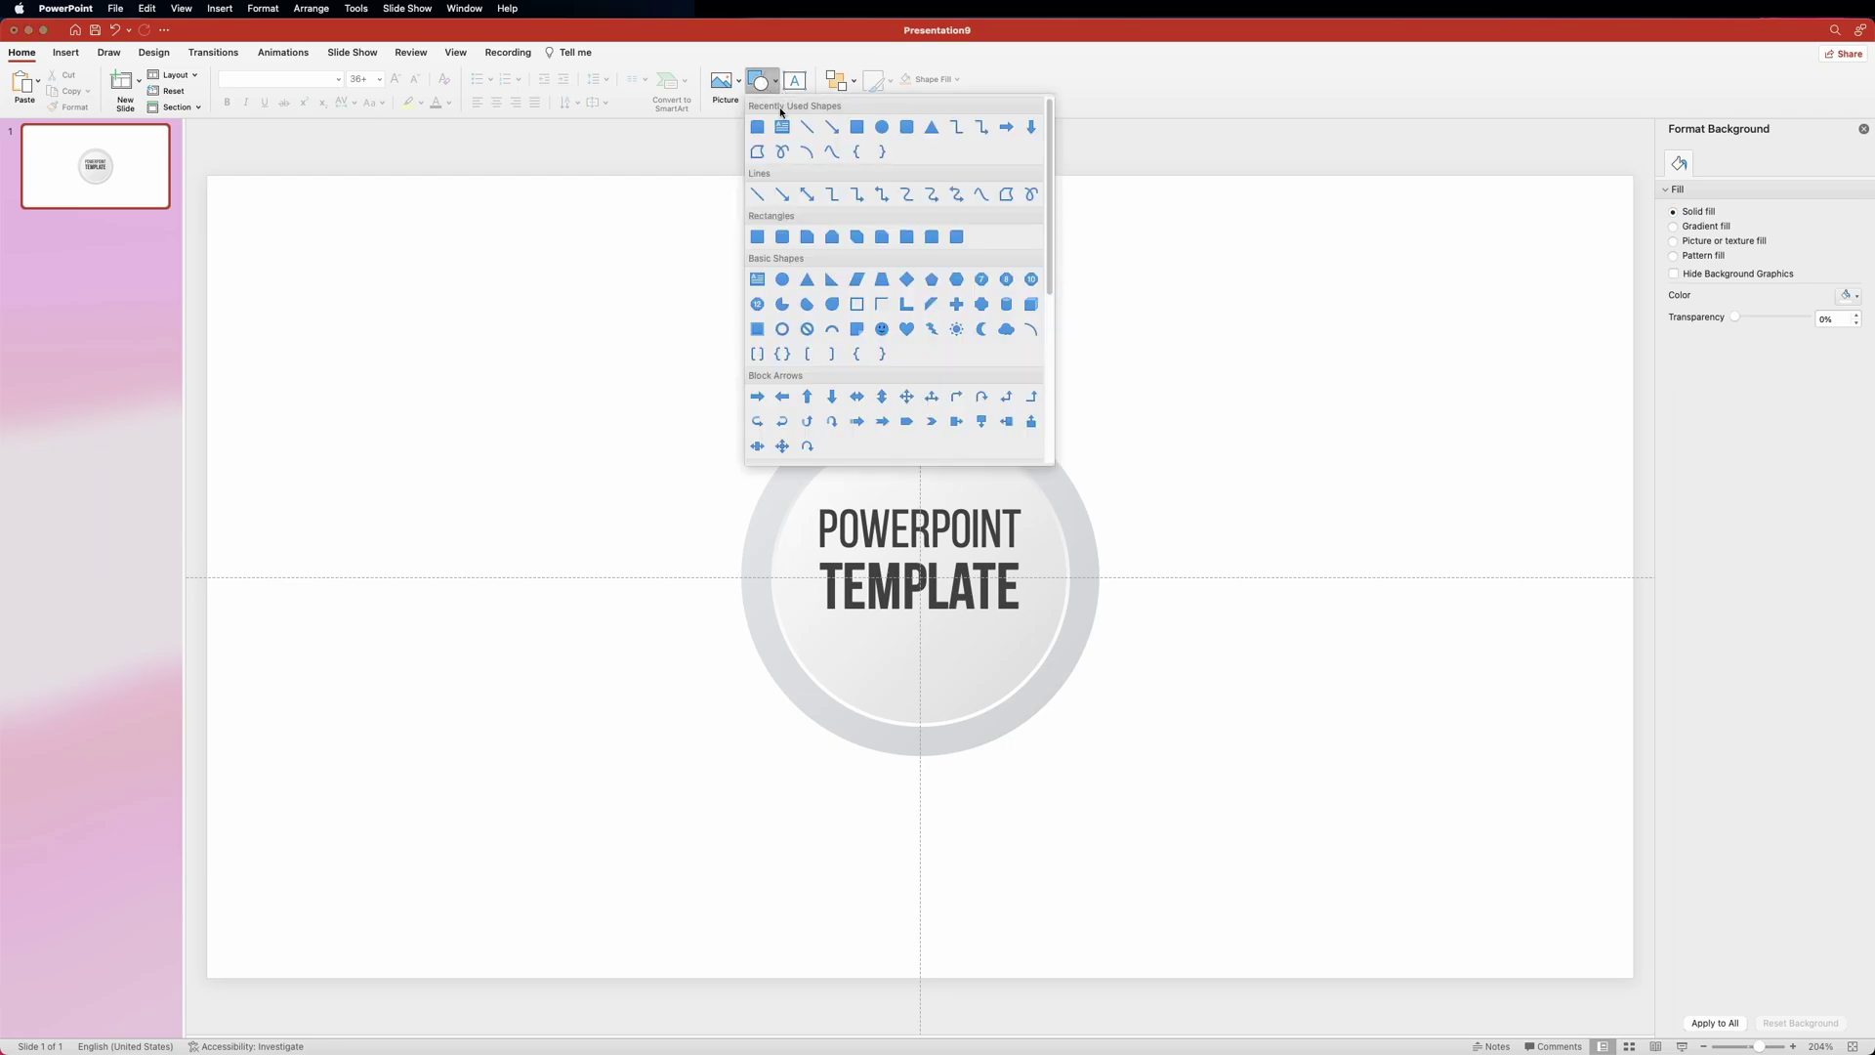
{"action": "left_click", "coordinate": [857, 127]}
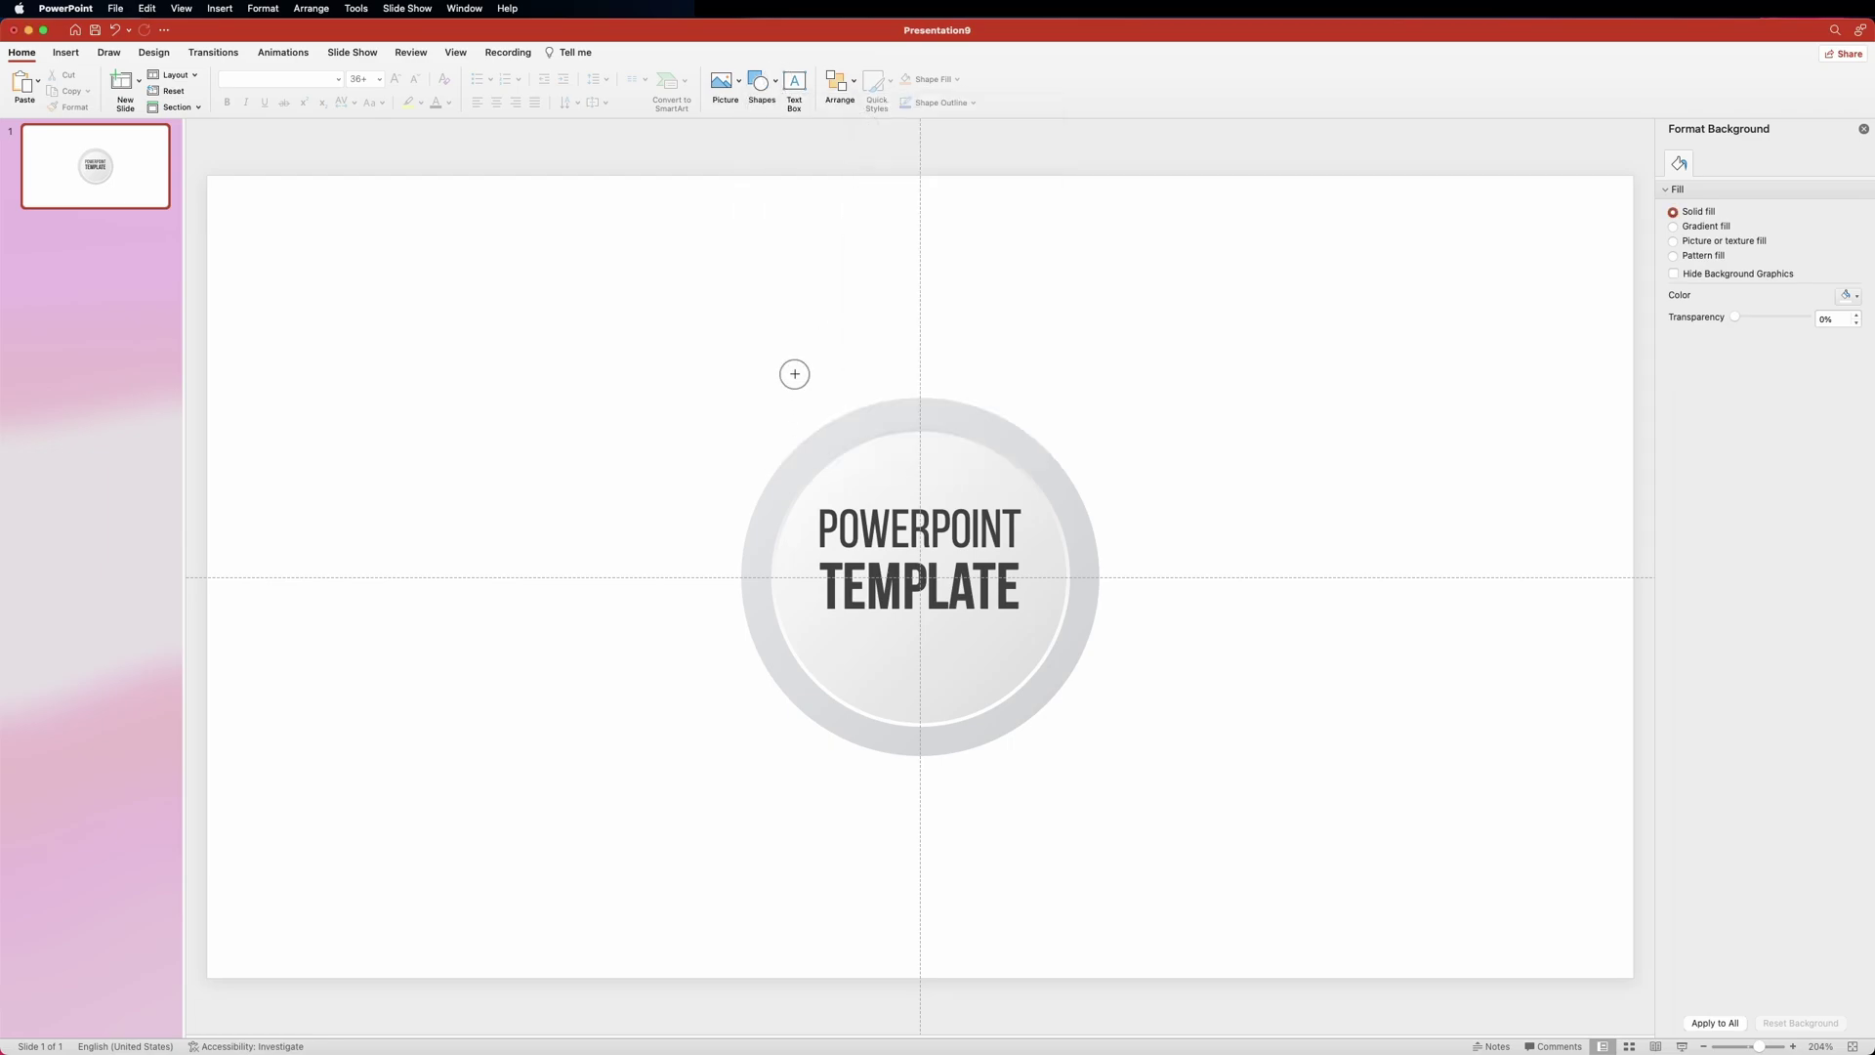
{"action": "left_click", "coordinate": [794, 374]}
{"action": "double_click", "coordinate": [1359, 82]}
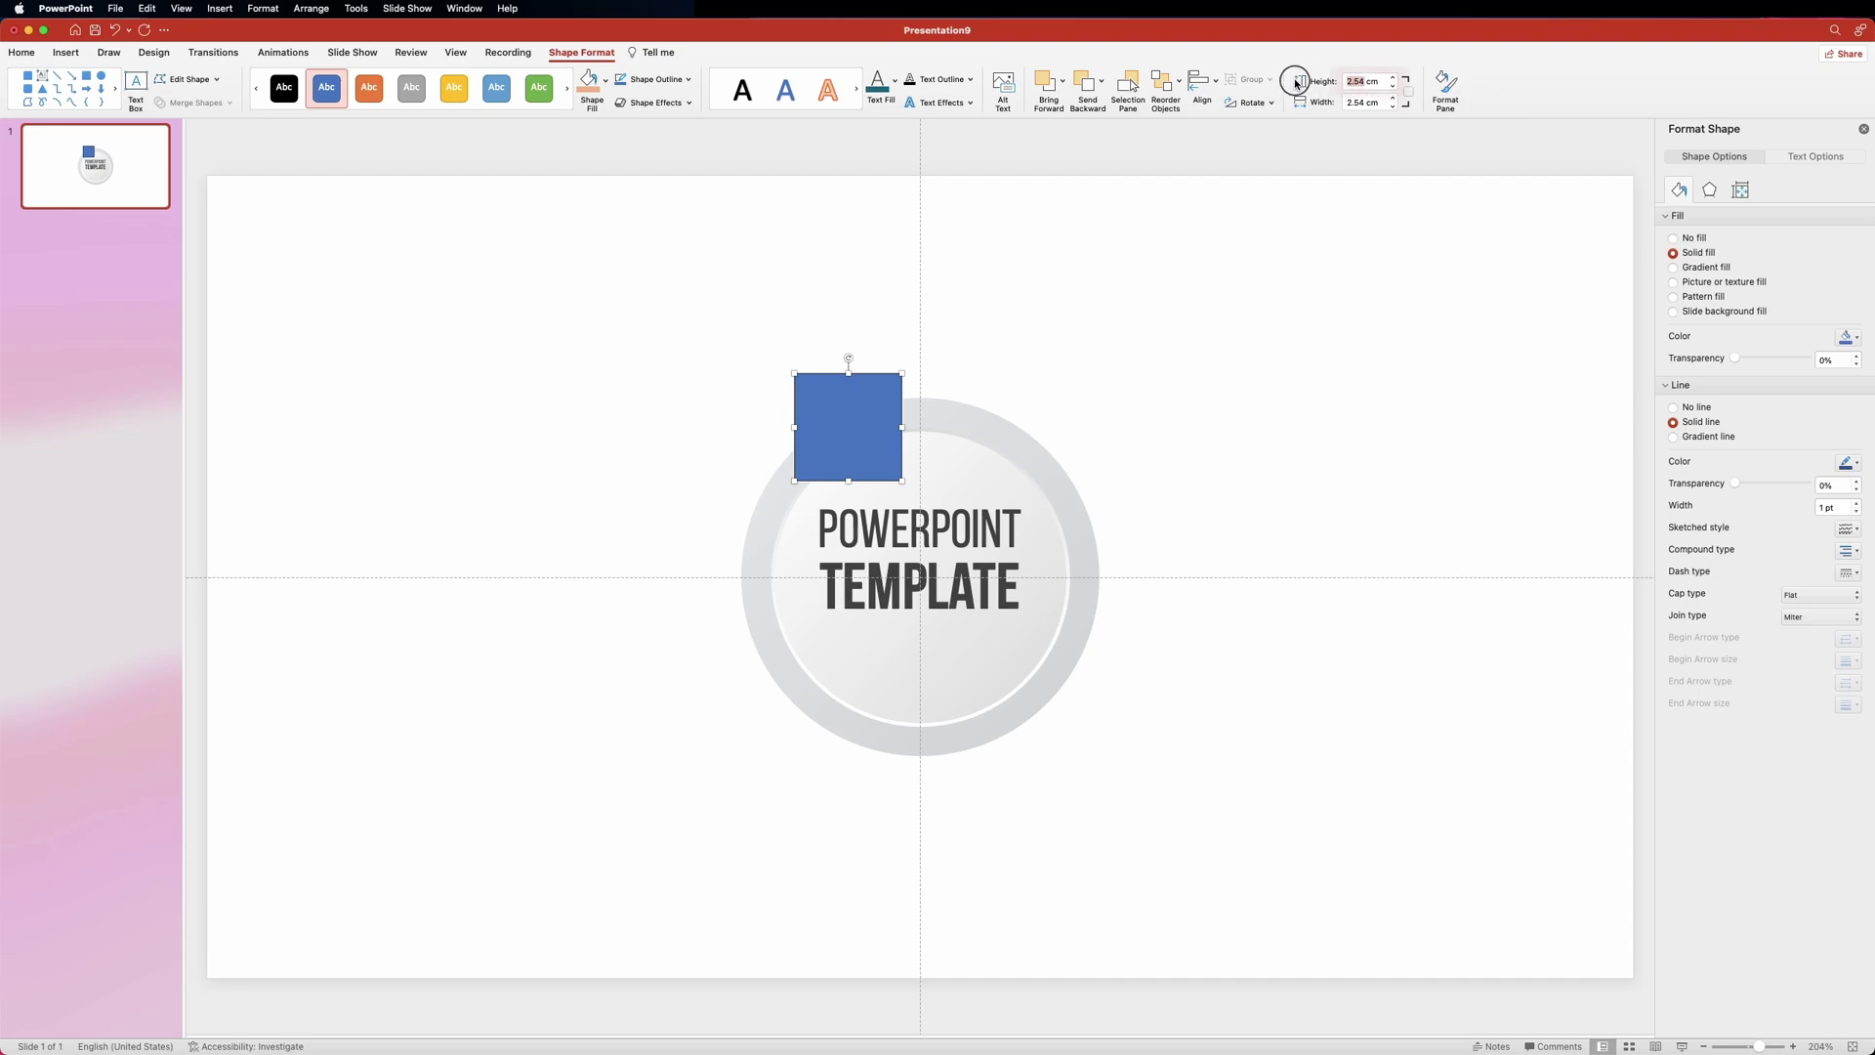
{"action": "type", "text": "0.22"}
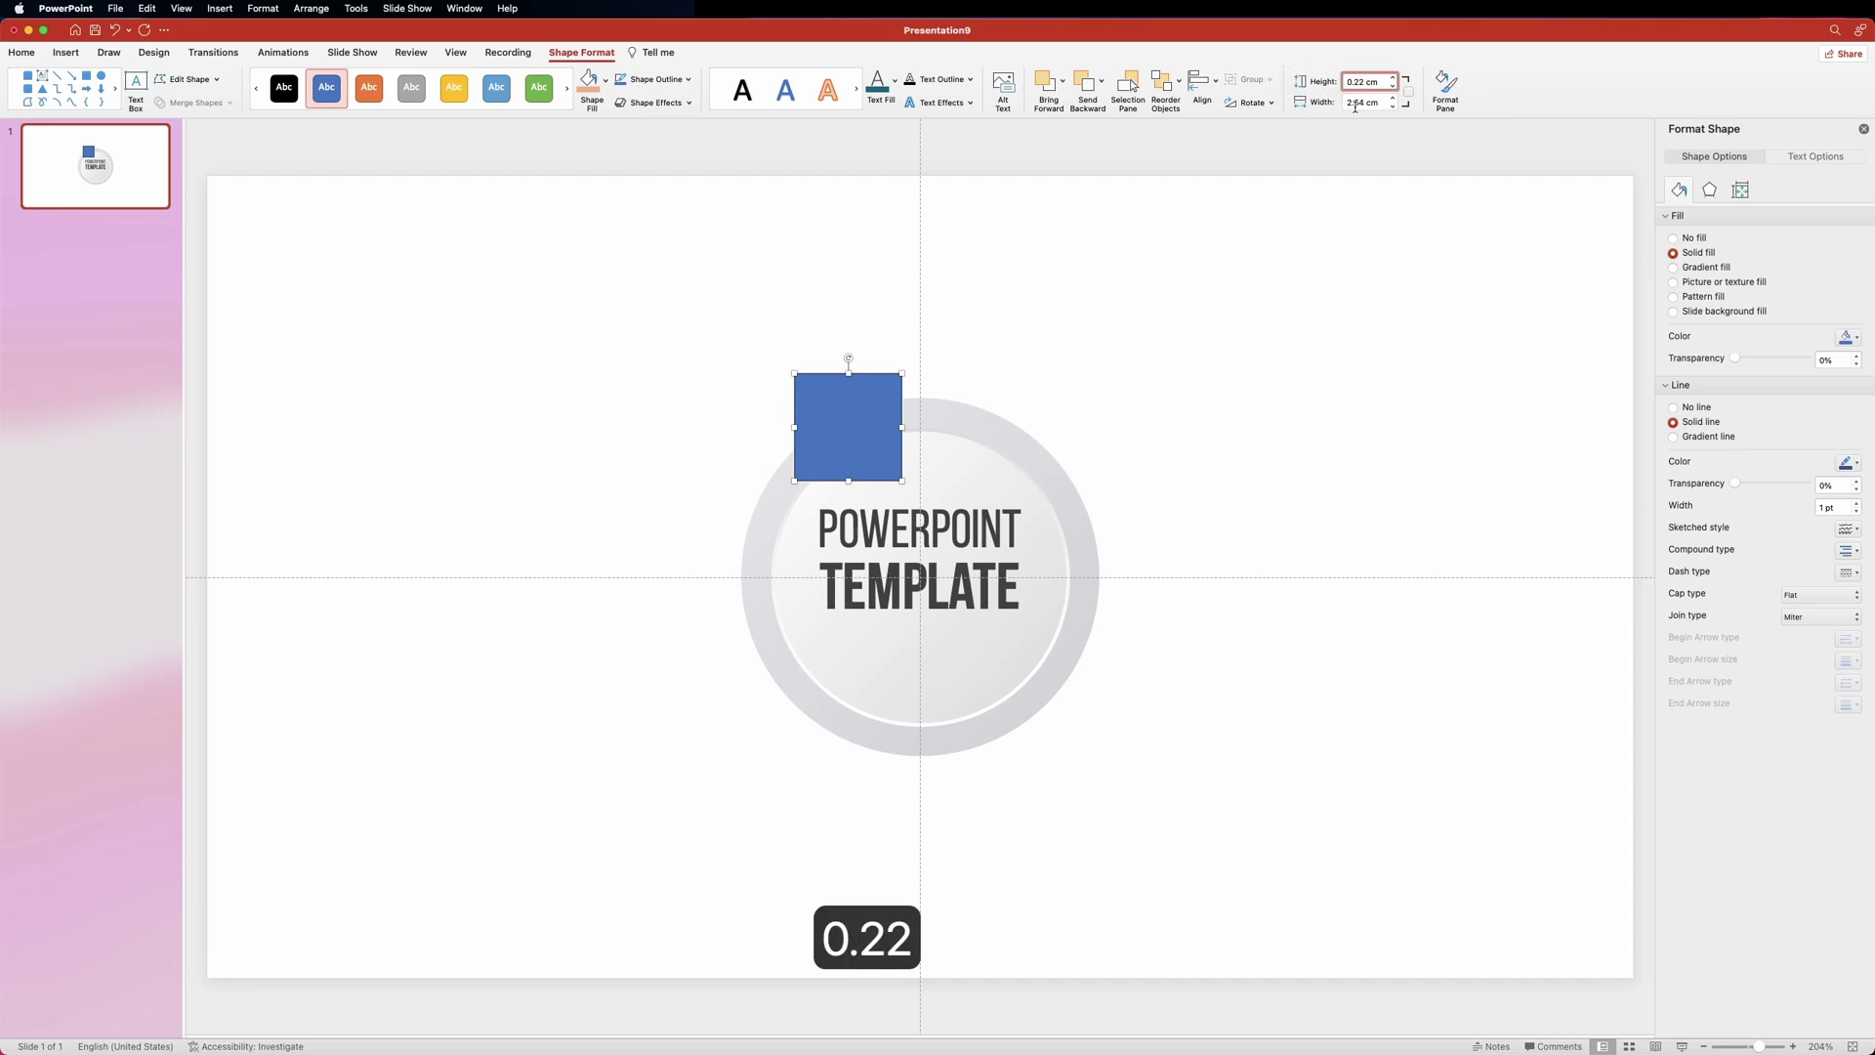
{"action": "double_click", "coordinate": [1356, 103]}
{"action": "type", "text": "0.35"}
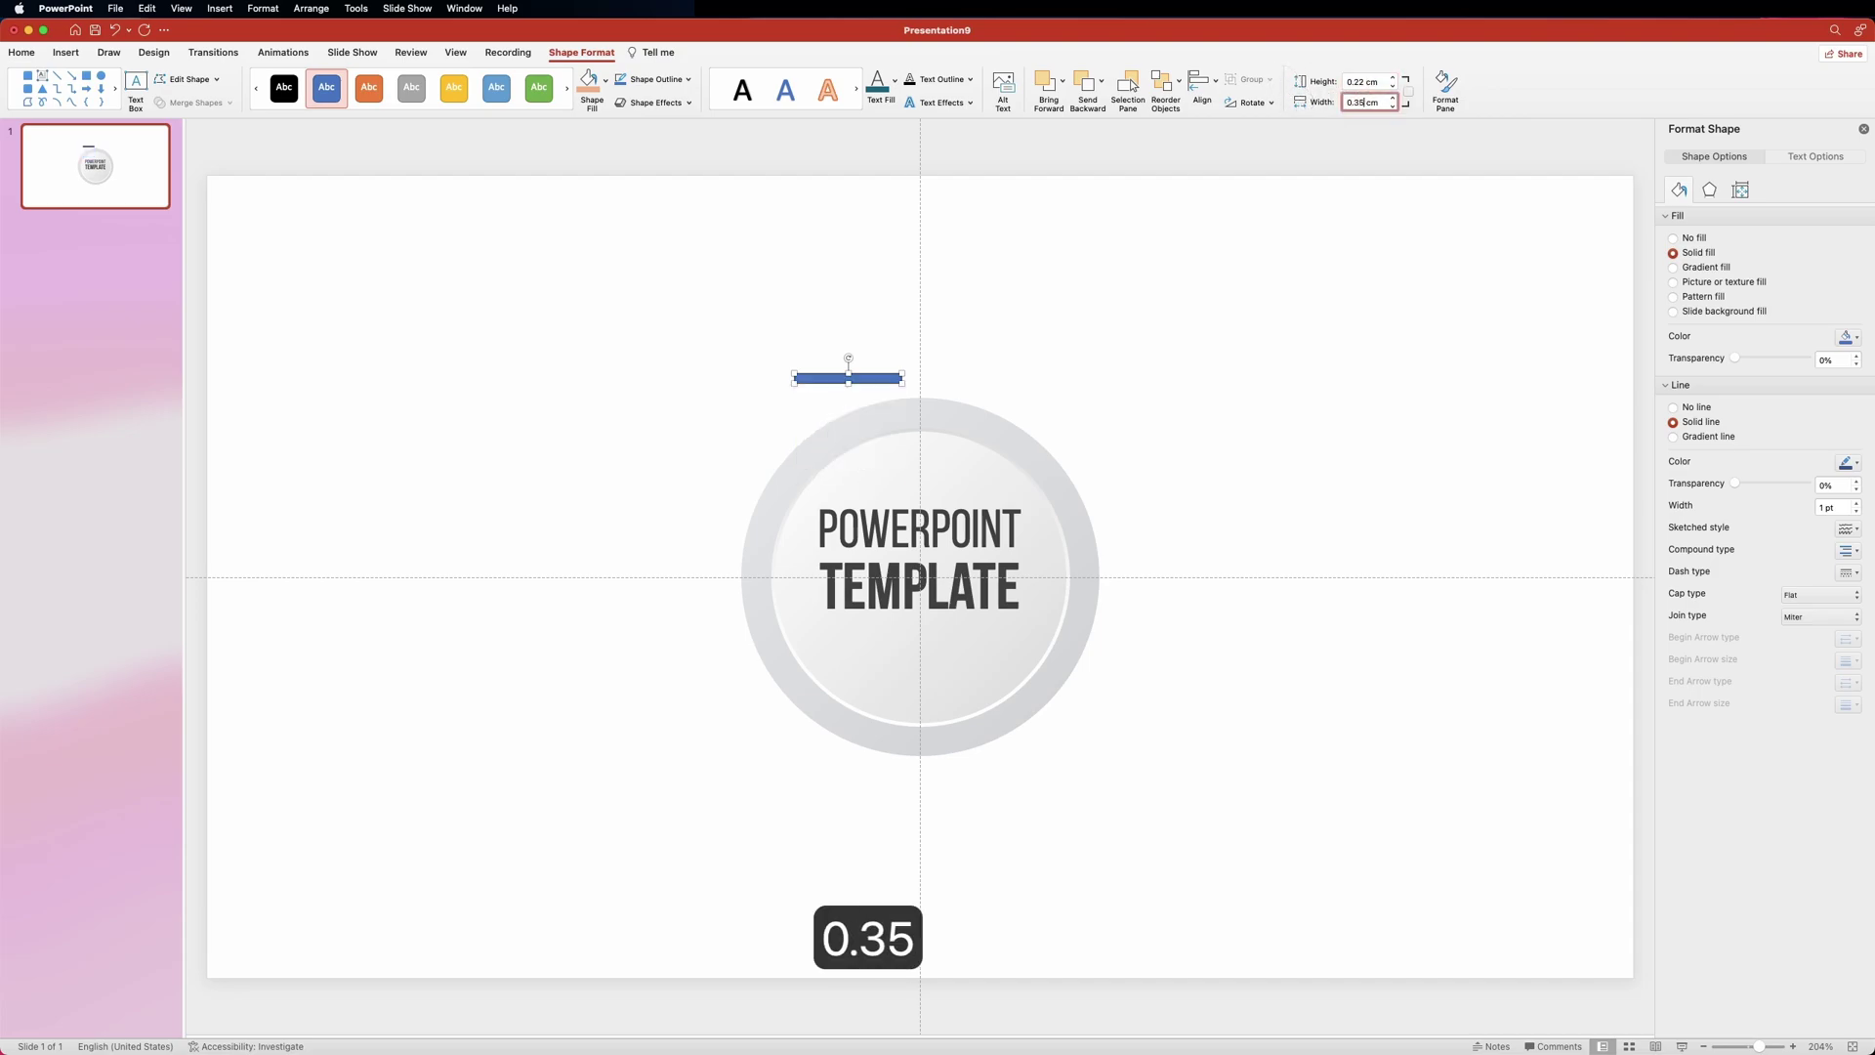
{"action": "key", "text": "Return"}
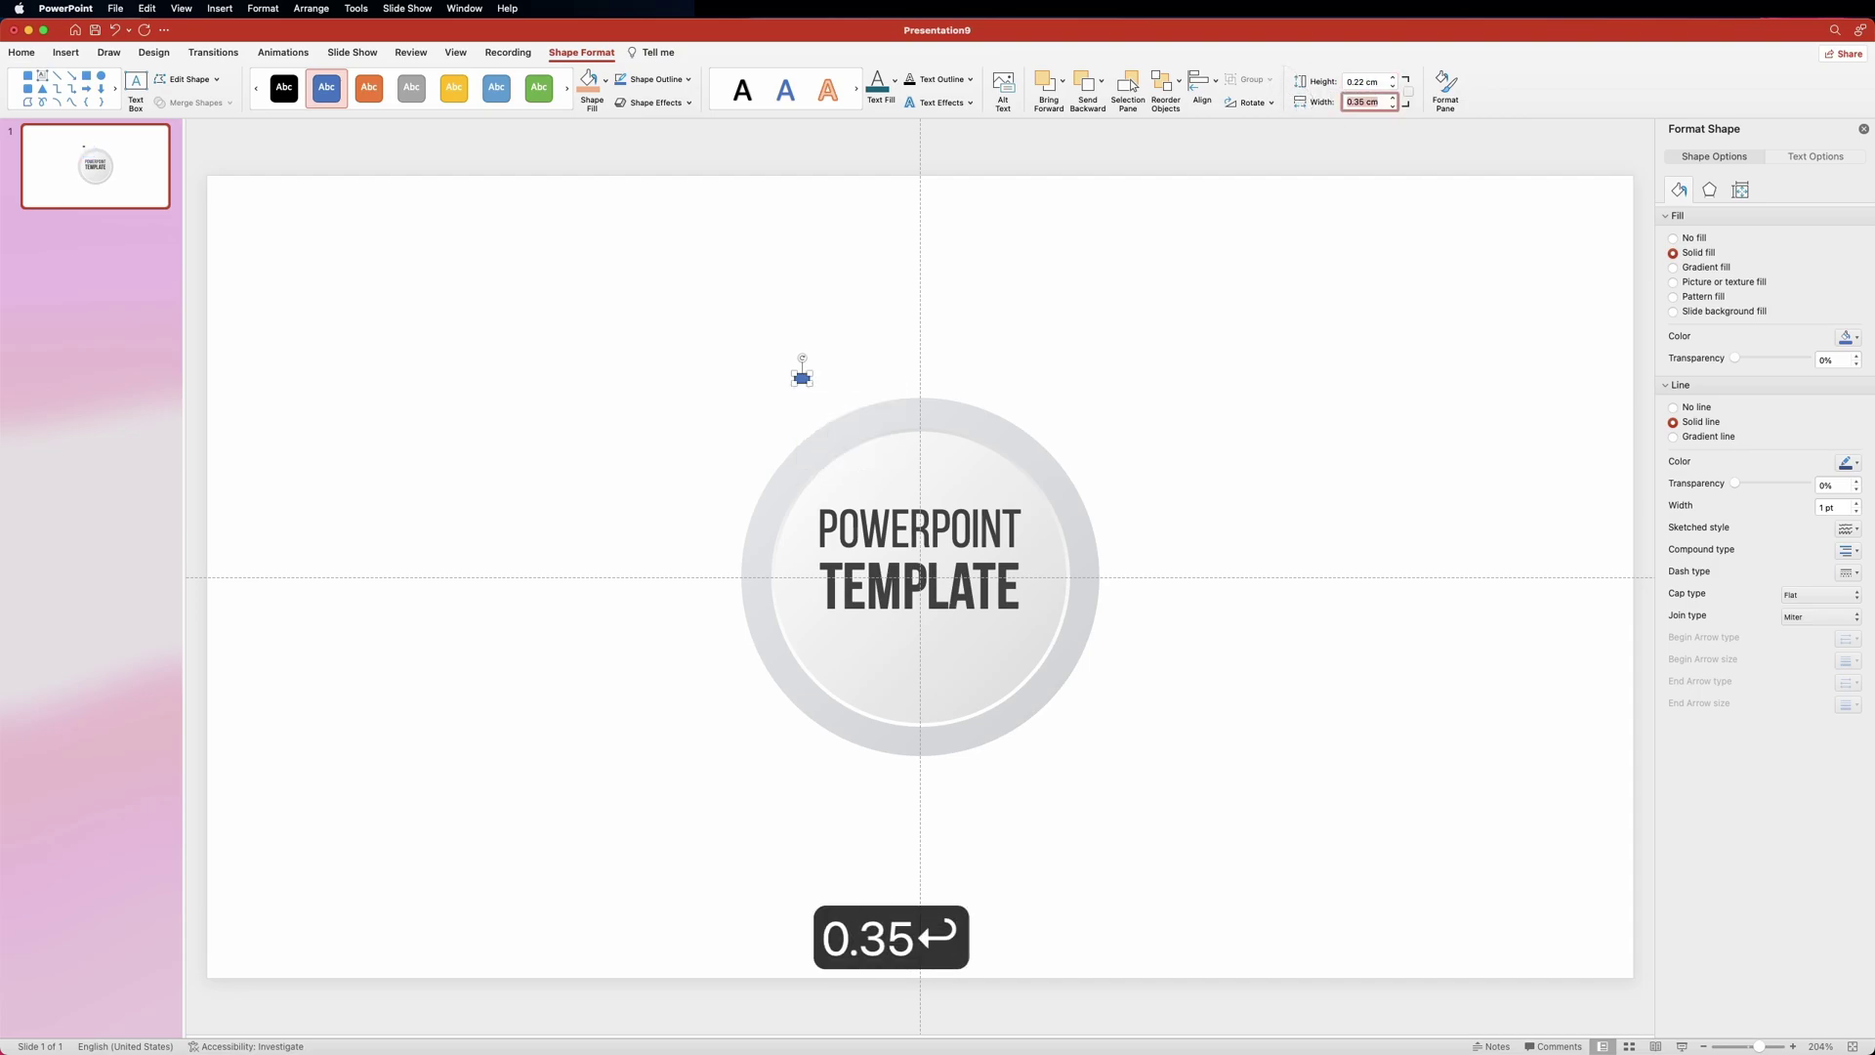
Step: Remove the square's outline, give it a gradient fill ending in FBA91A, and place a copy beside it
{"action": "left_click", "coordinate": [1674, 409]}
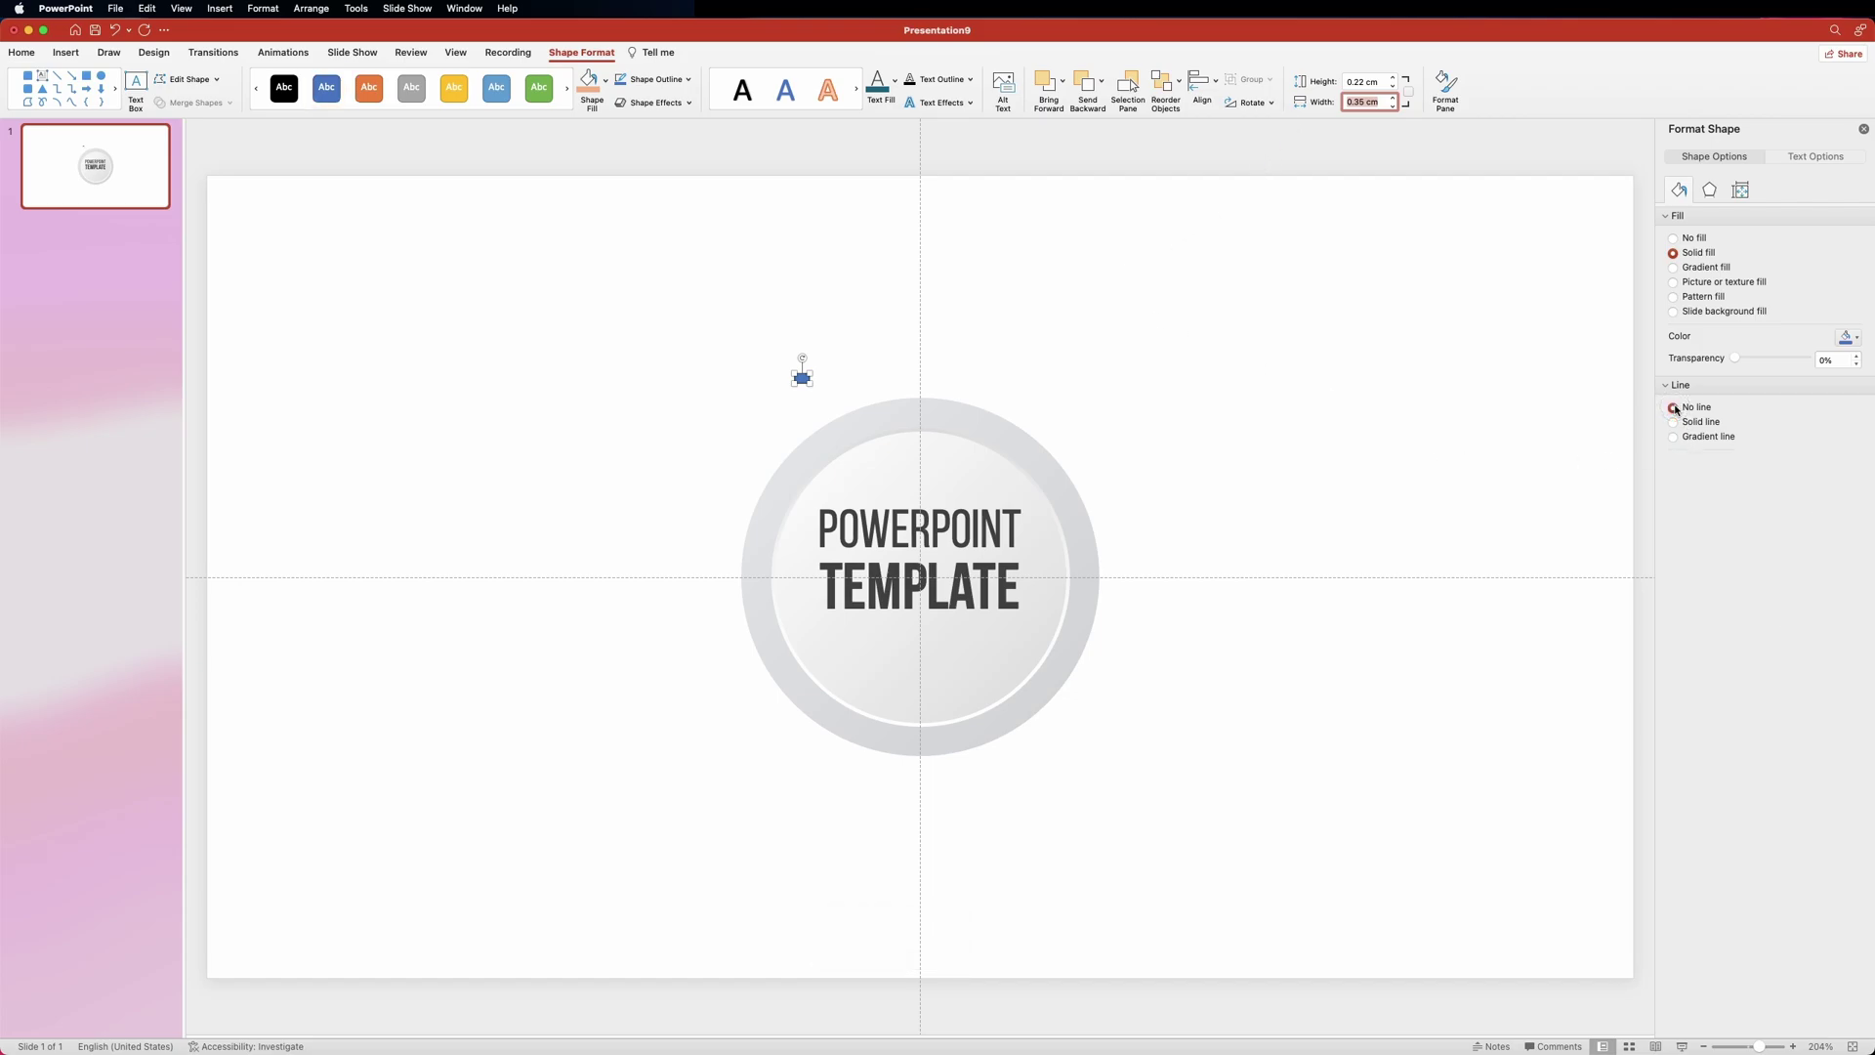
{"action": "left_click", "coordinate": [1674, 267]}
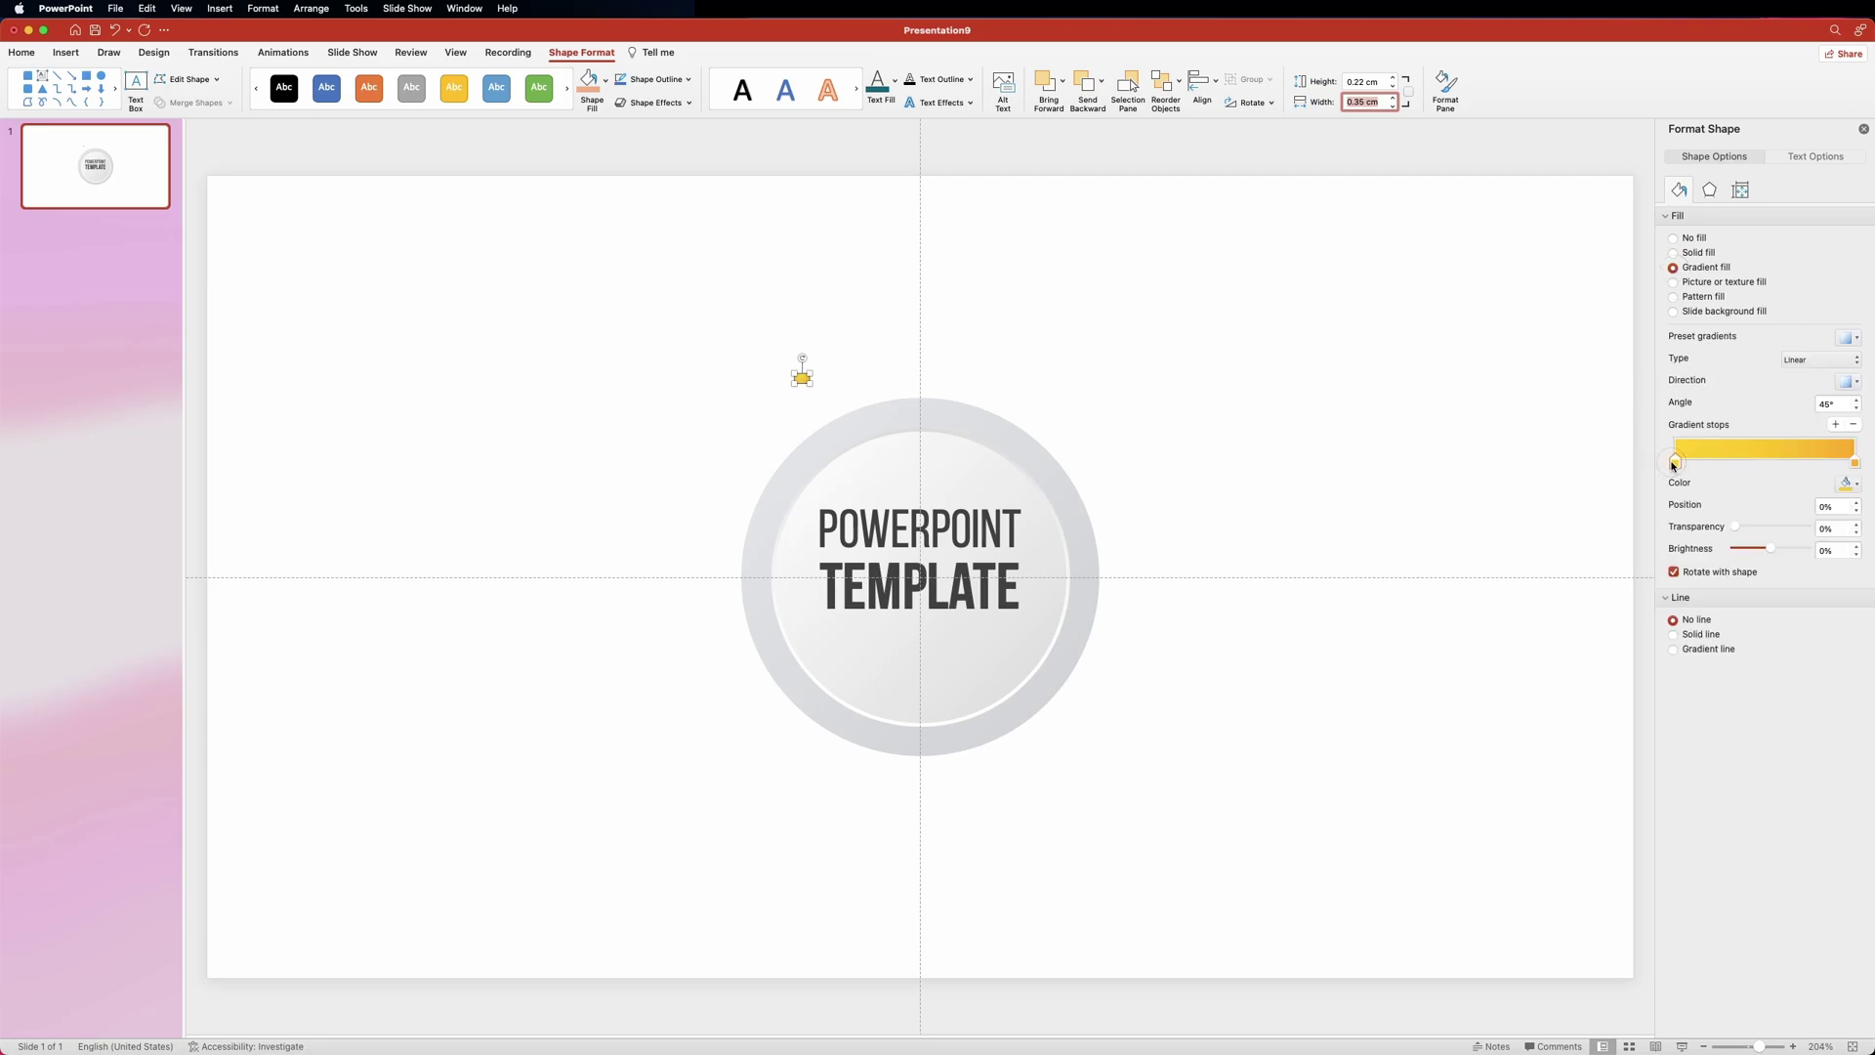
{"action": "left_click", "coordinate": [1855, 486]}
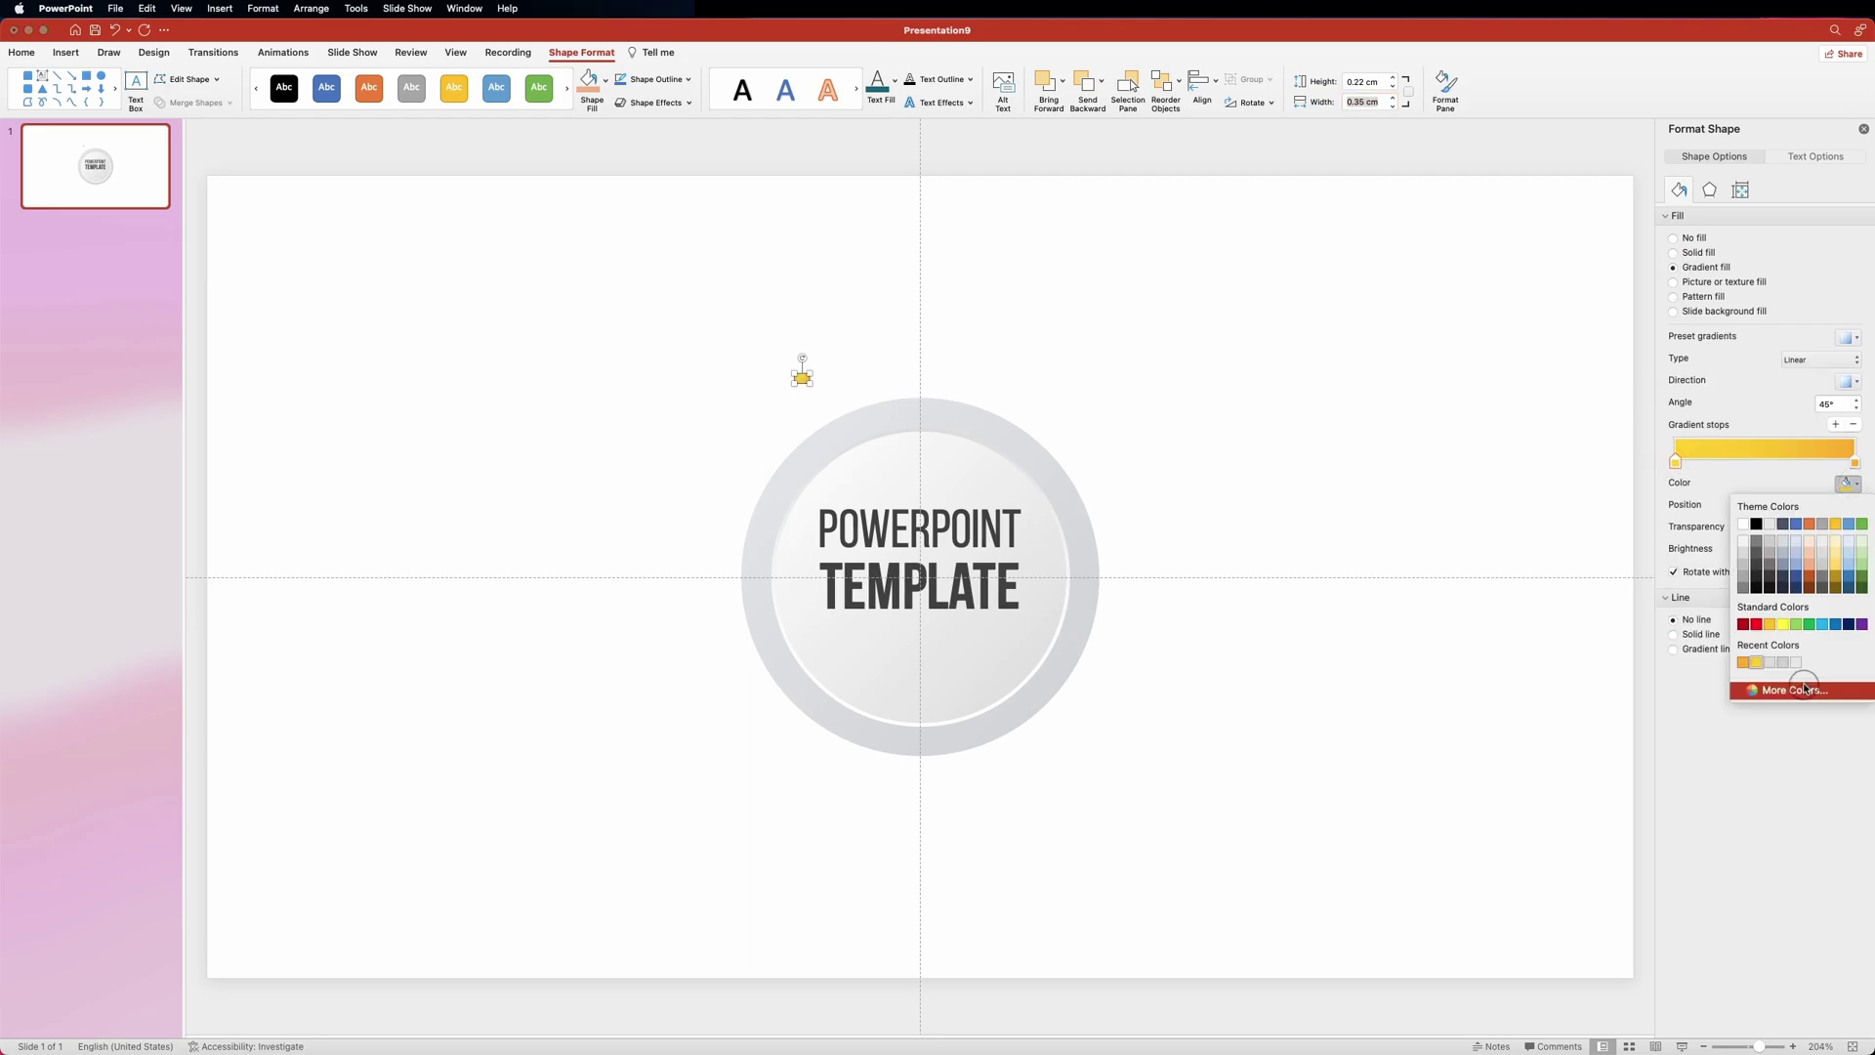
{"action": "left_click", "coordinate": [1768, 686]}
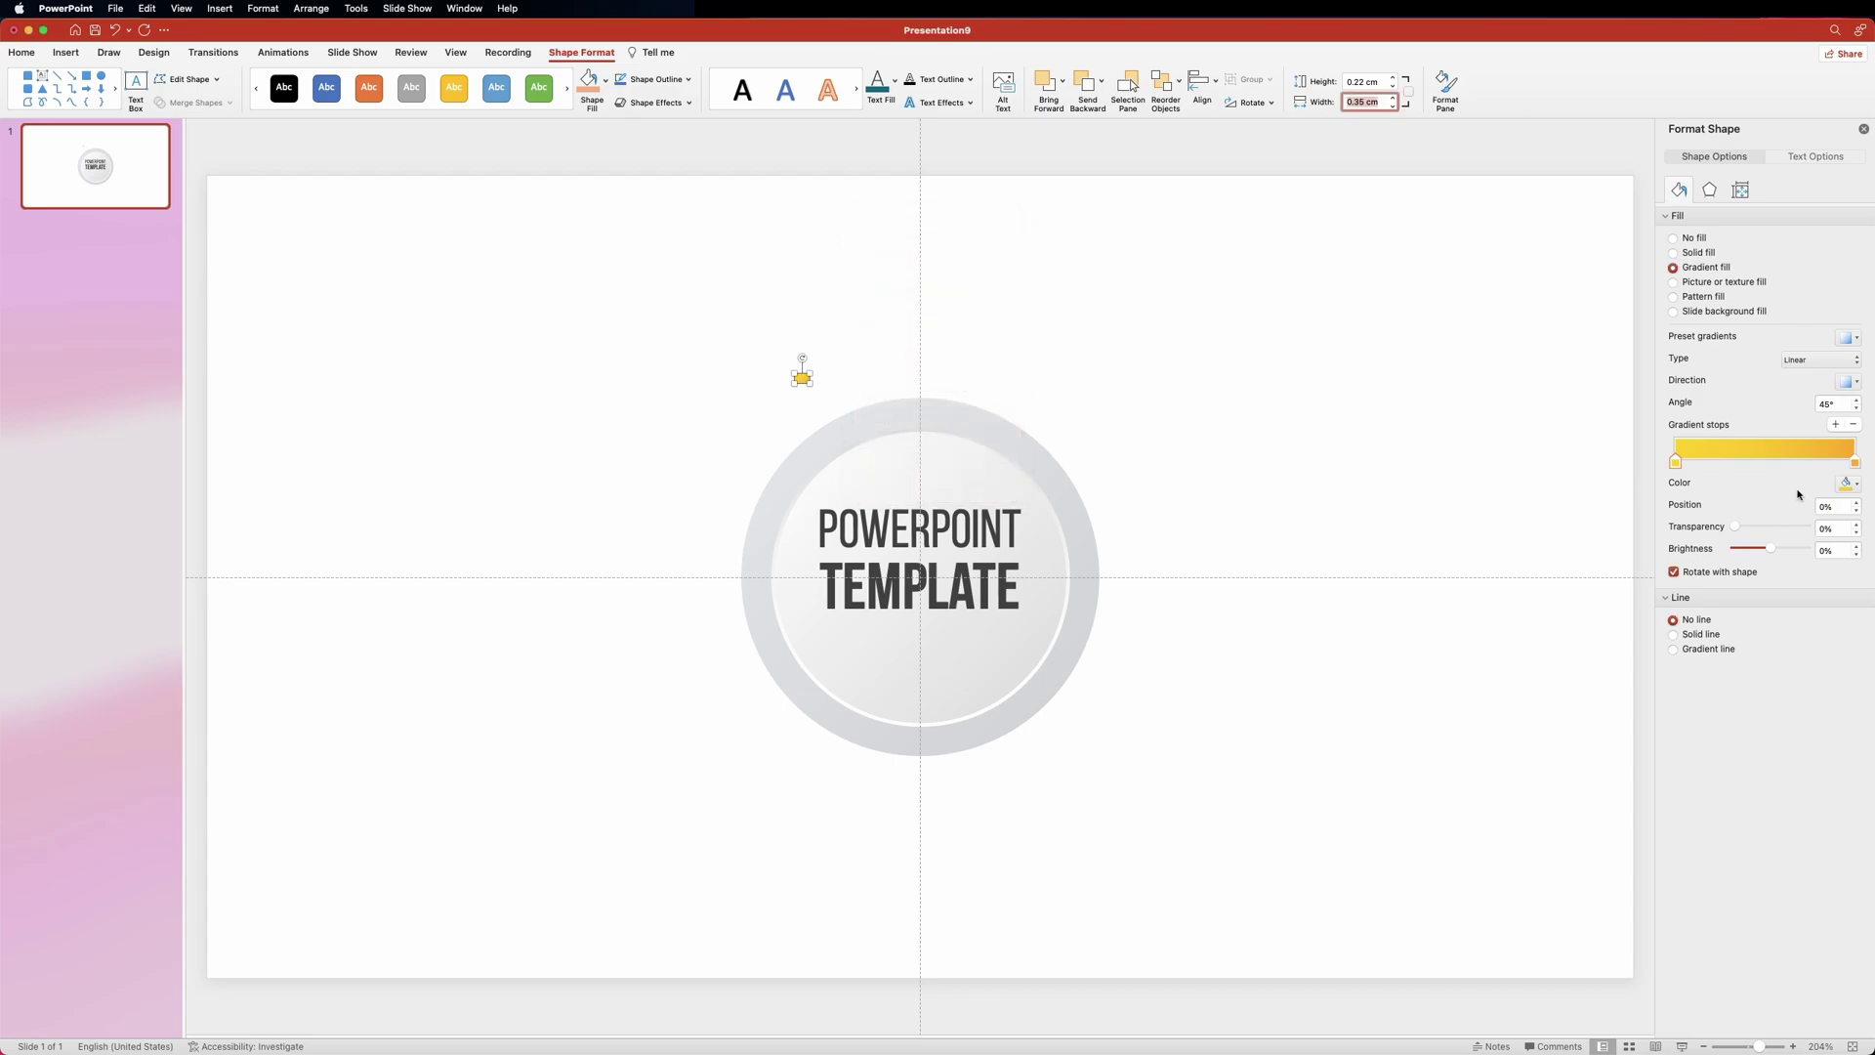
{"action": "left_click", "coordinate": [1857, 465]}
{"action": "left_click", "coordinate": [1850, 484]}
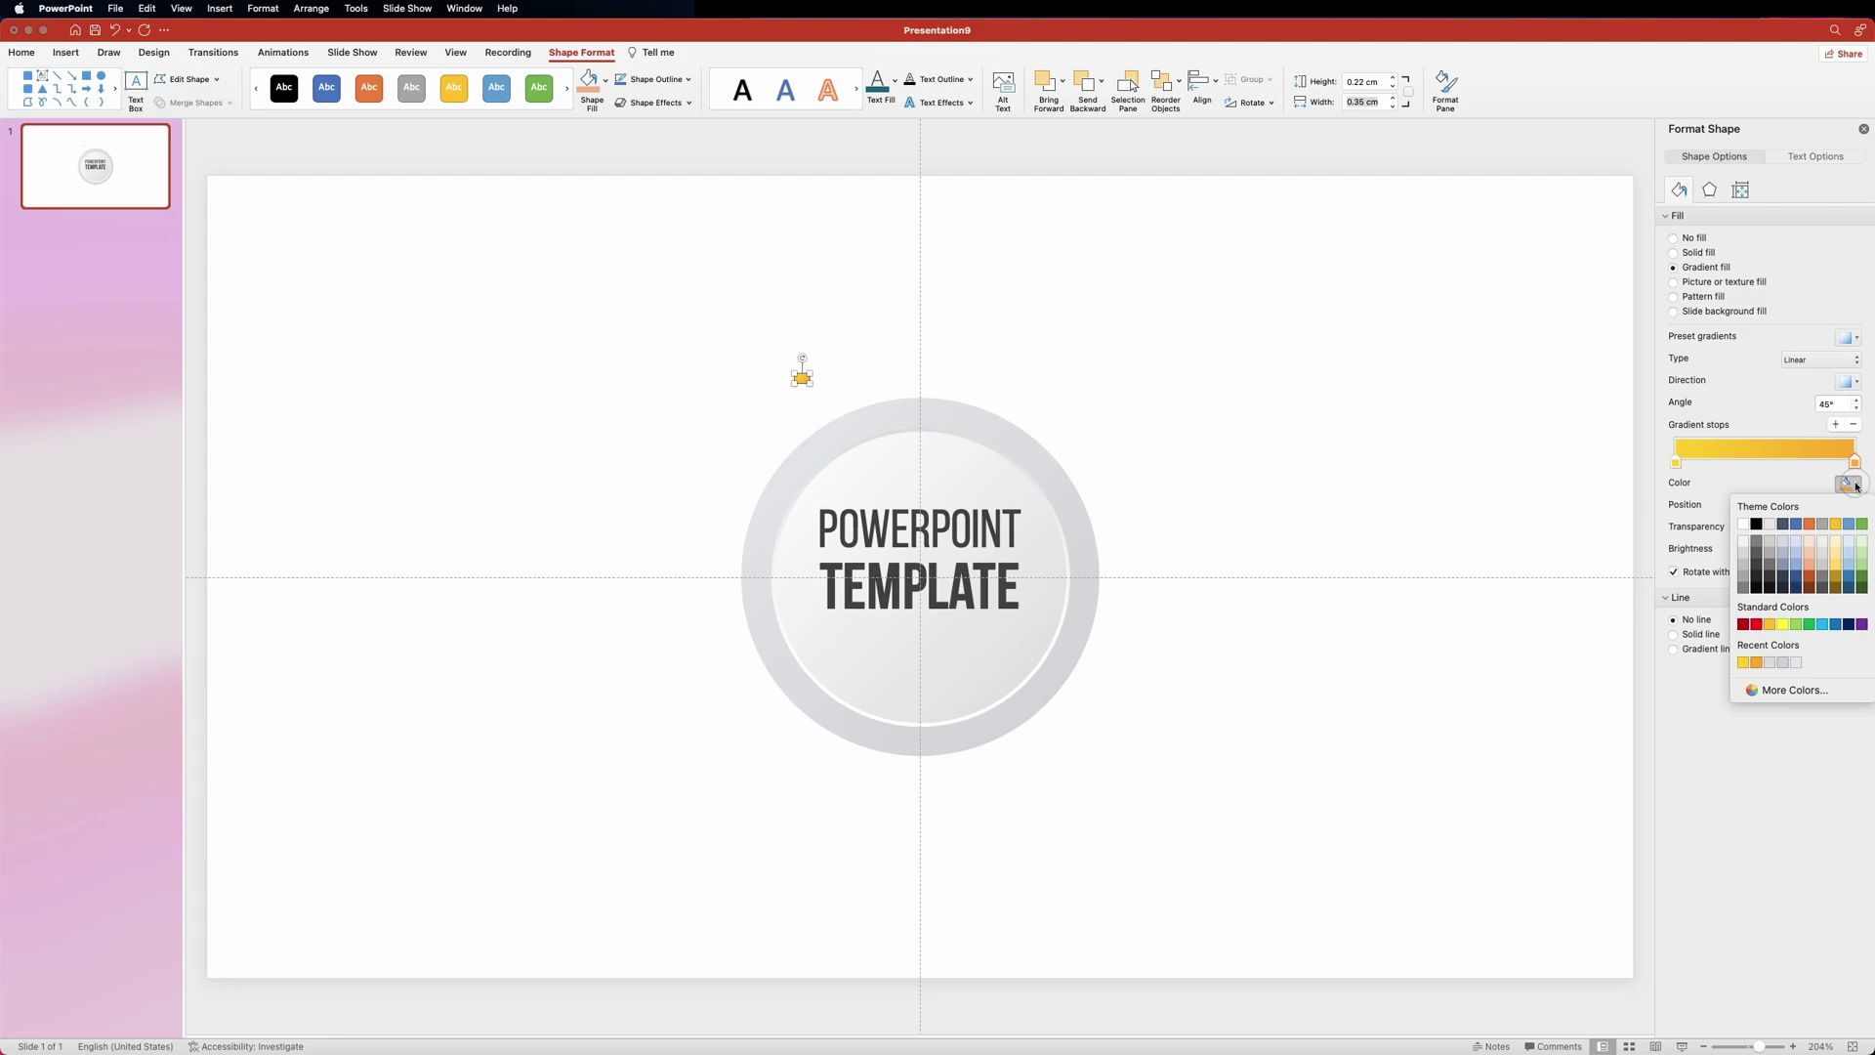
{"action": "left_click", "coordinate": [1749, 681]}
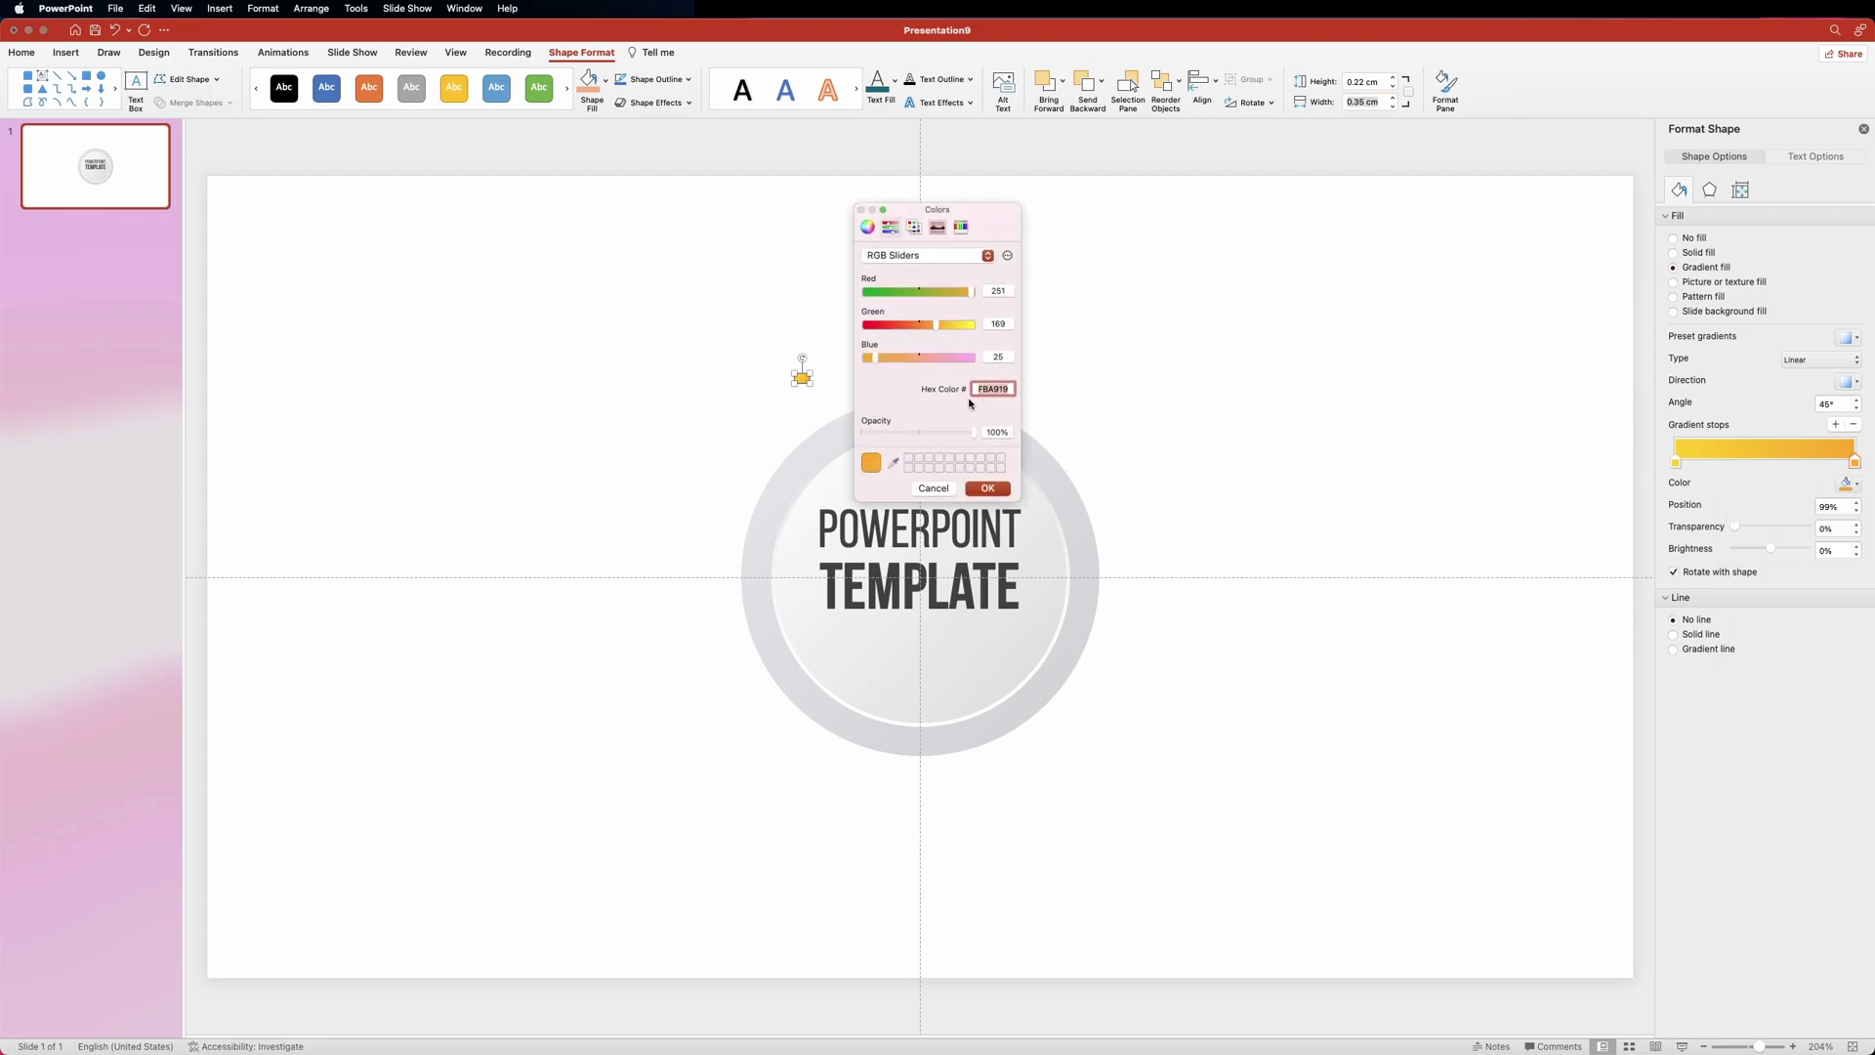
{"action": "type", "text": "fba"}
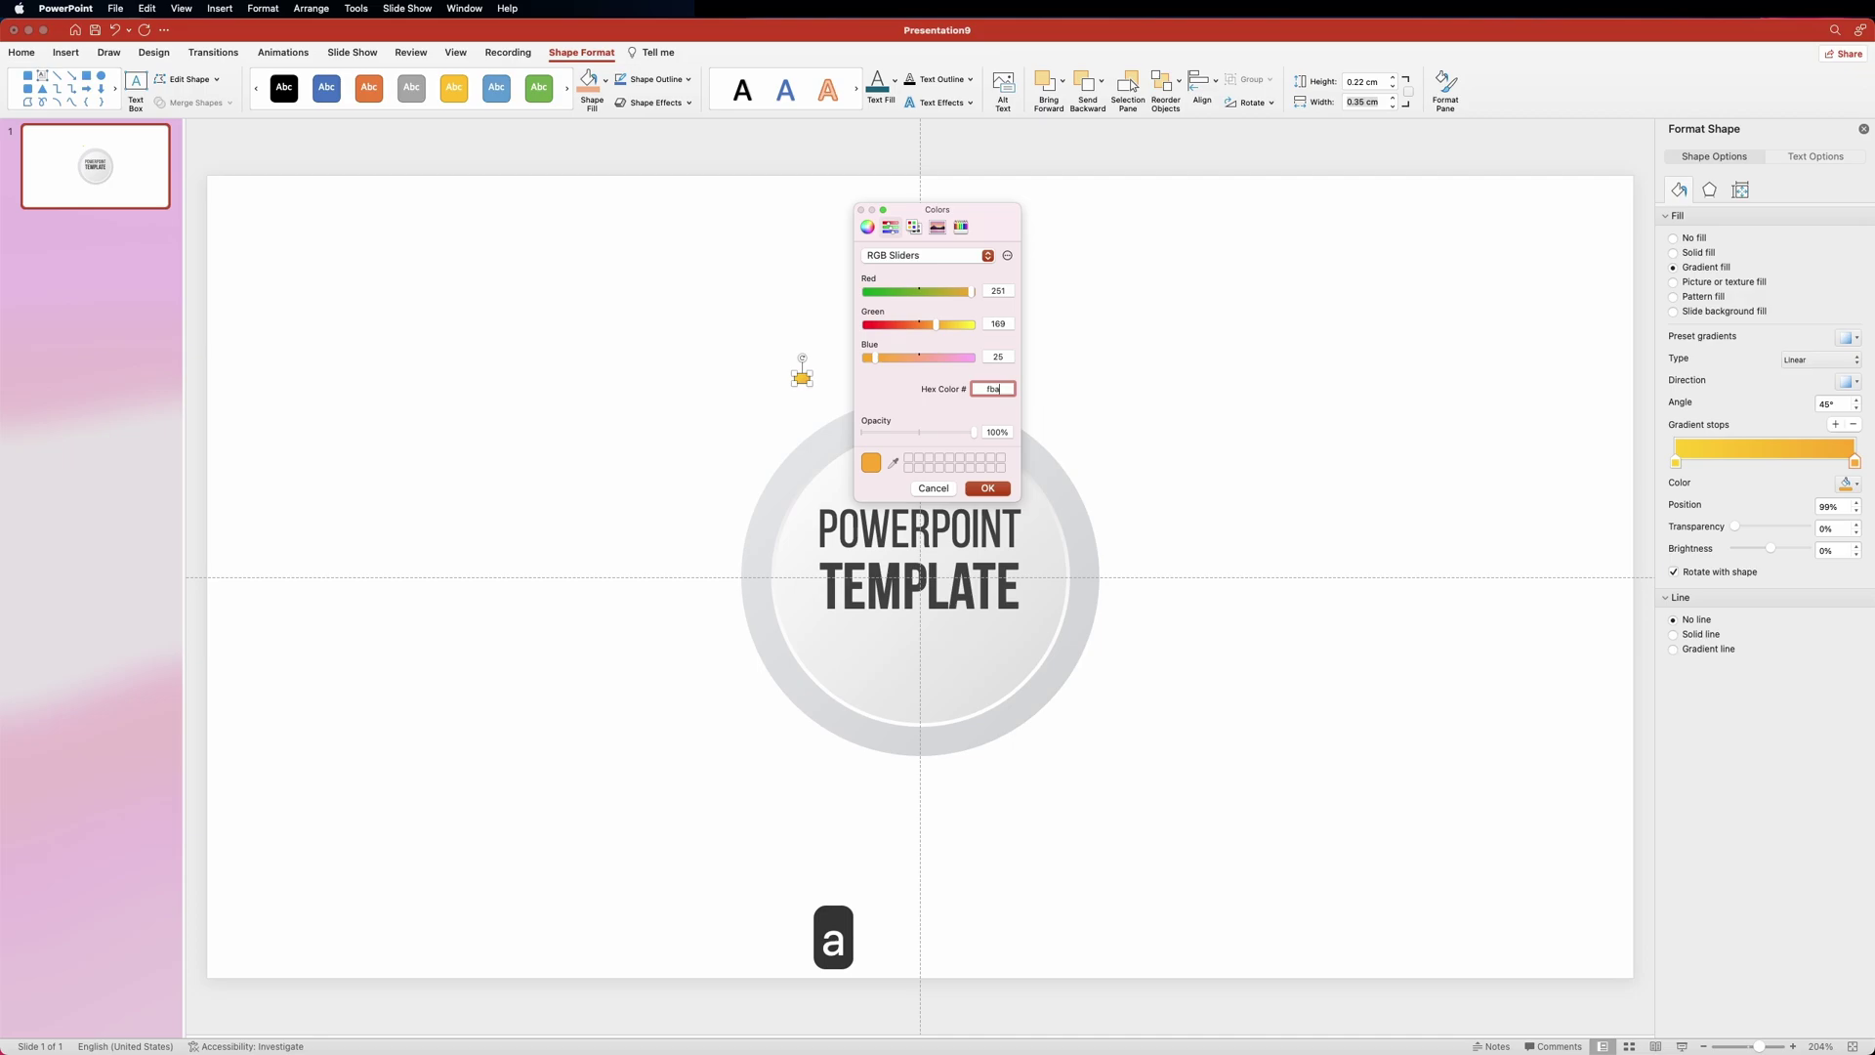
{"action": "type", "text": "91a"}
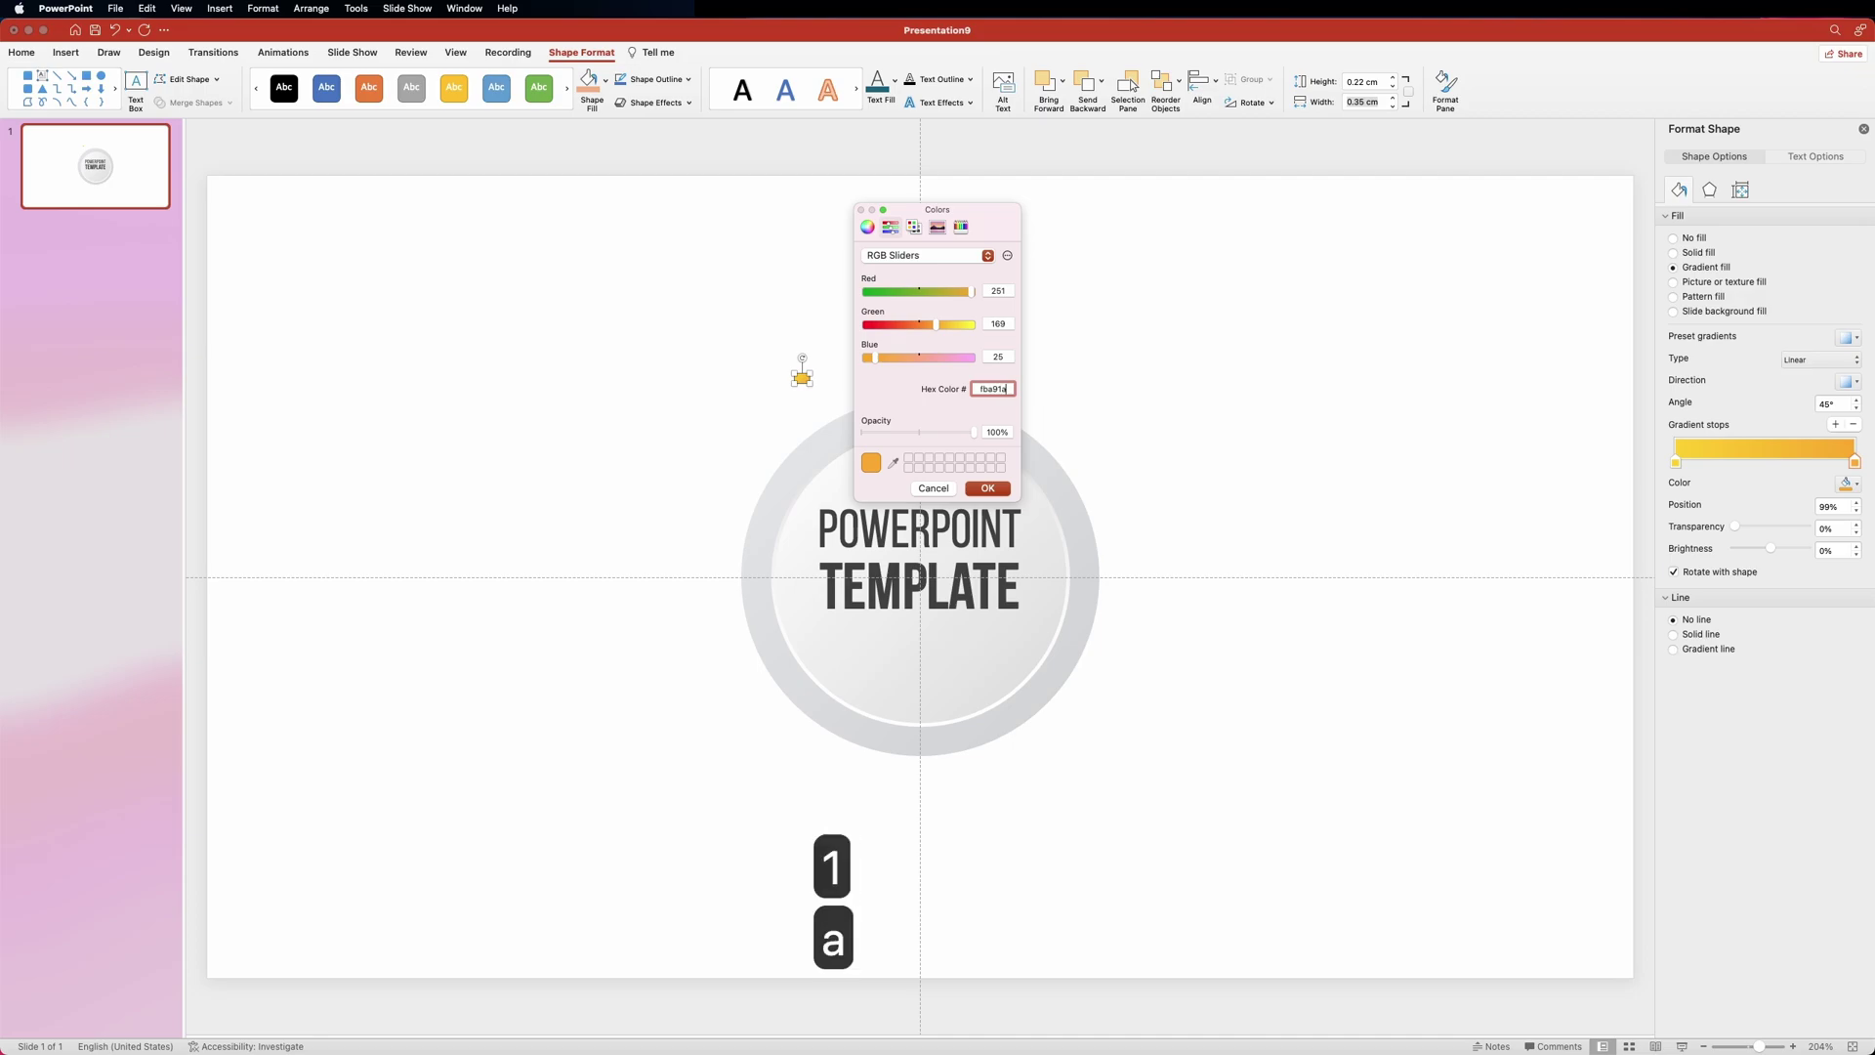
{"action": "key", "text": "Return"}
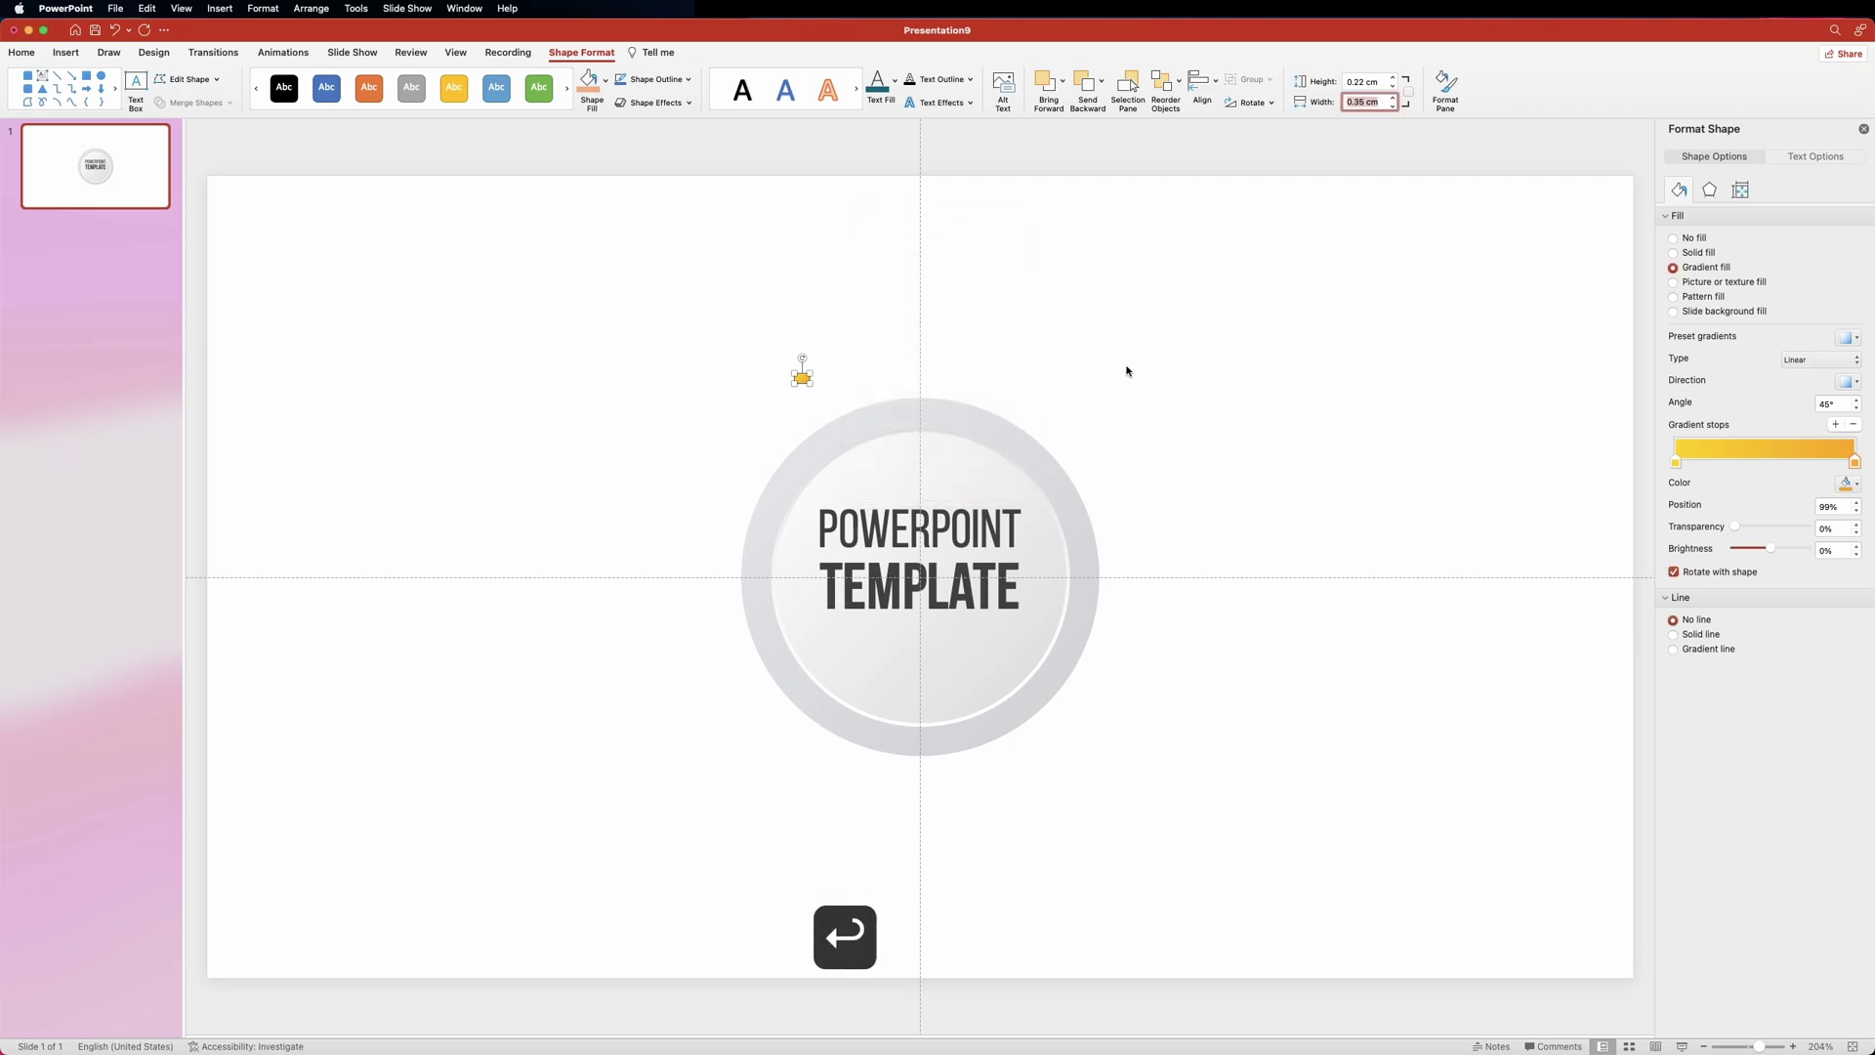
{"action": "left_click_drag", "start_coordinate": [801, 378], "coordinate": [820, 379]}
Step: Make the first copy 0.46 cm tall with an orange gradient from f88821 to ee5022
{"action": "left_click", "coordinate": [1368, 81]}
{"action": "key", "text": "BackSpace"}
{"action": "key", "text": "BackSpace"}
{"action": "type", "text": "46"}
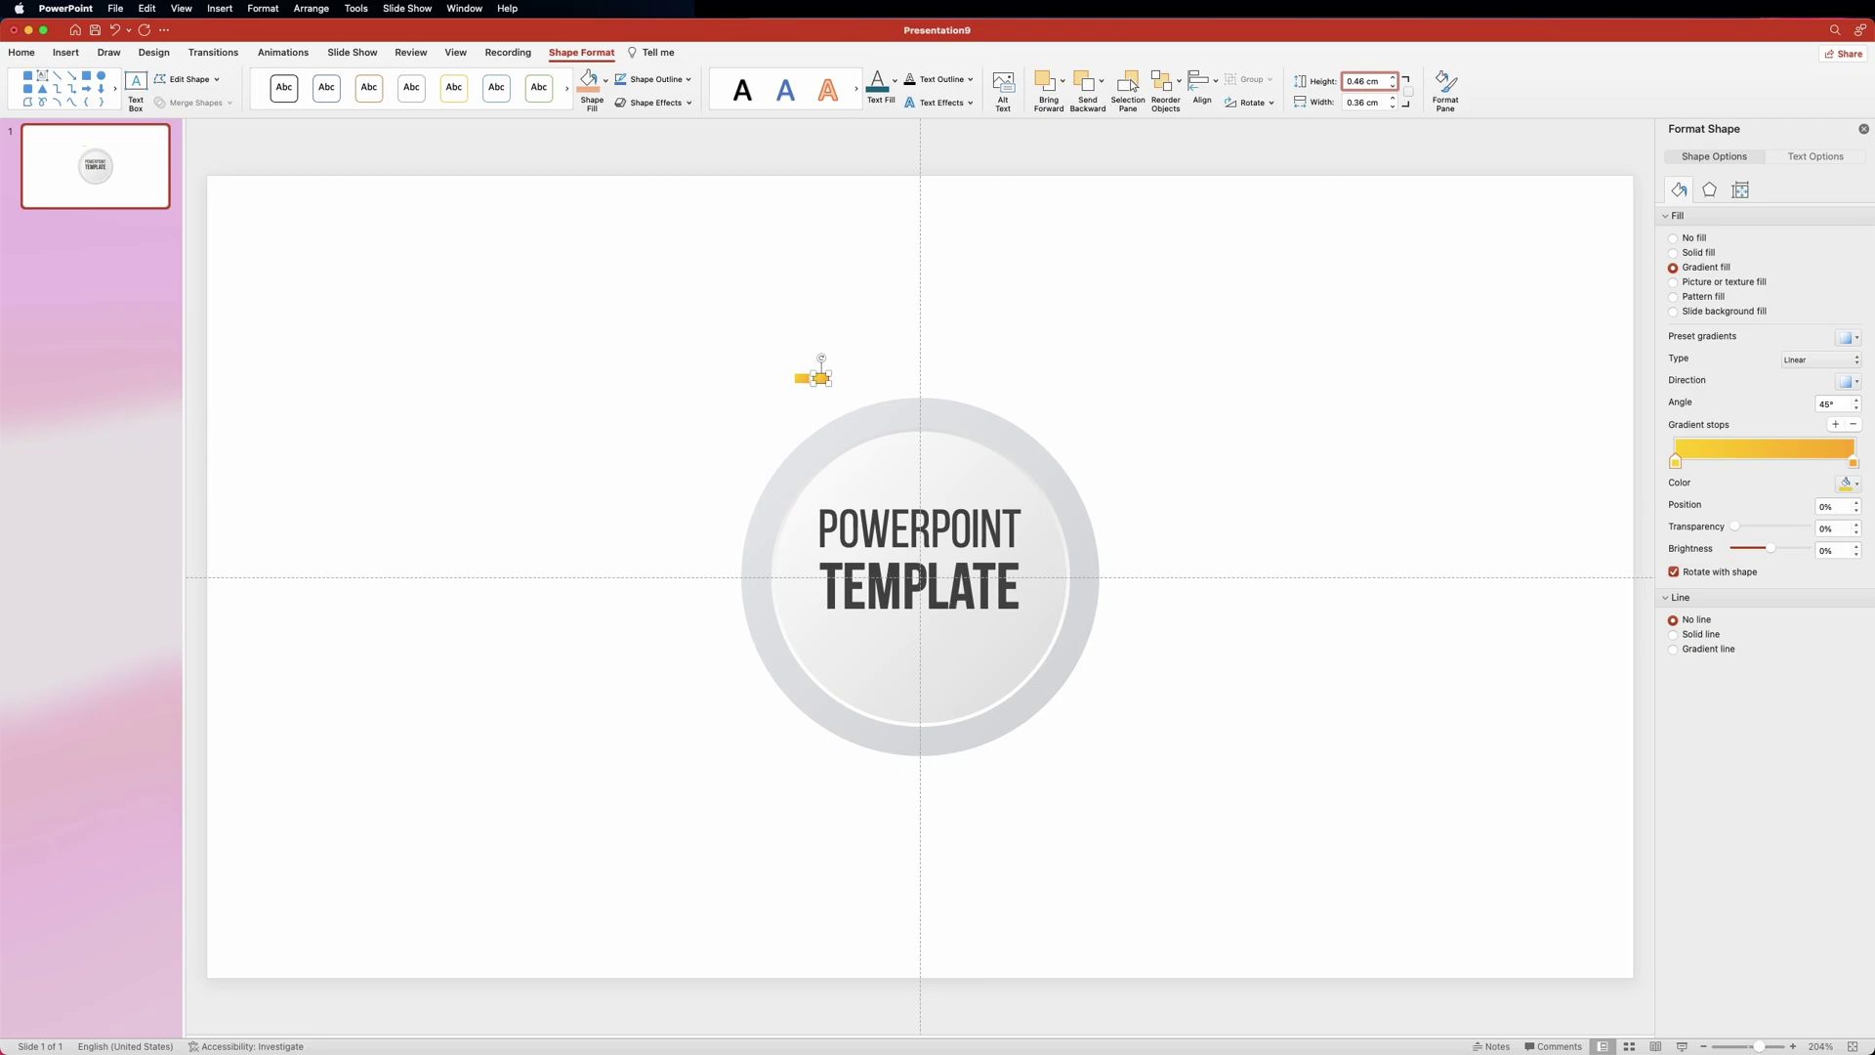
{"action": "key", "text": "Return"}
{"action": "left_click", "coordinate": [1849, 483]}
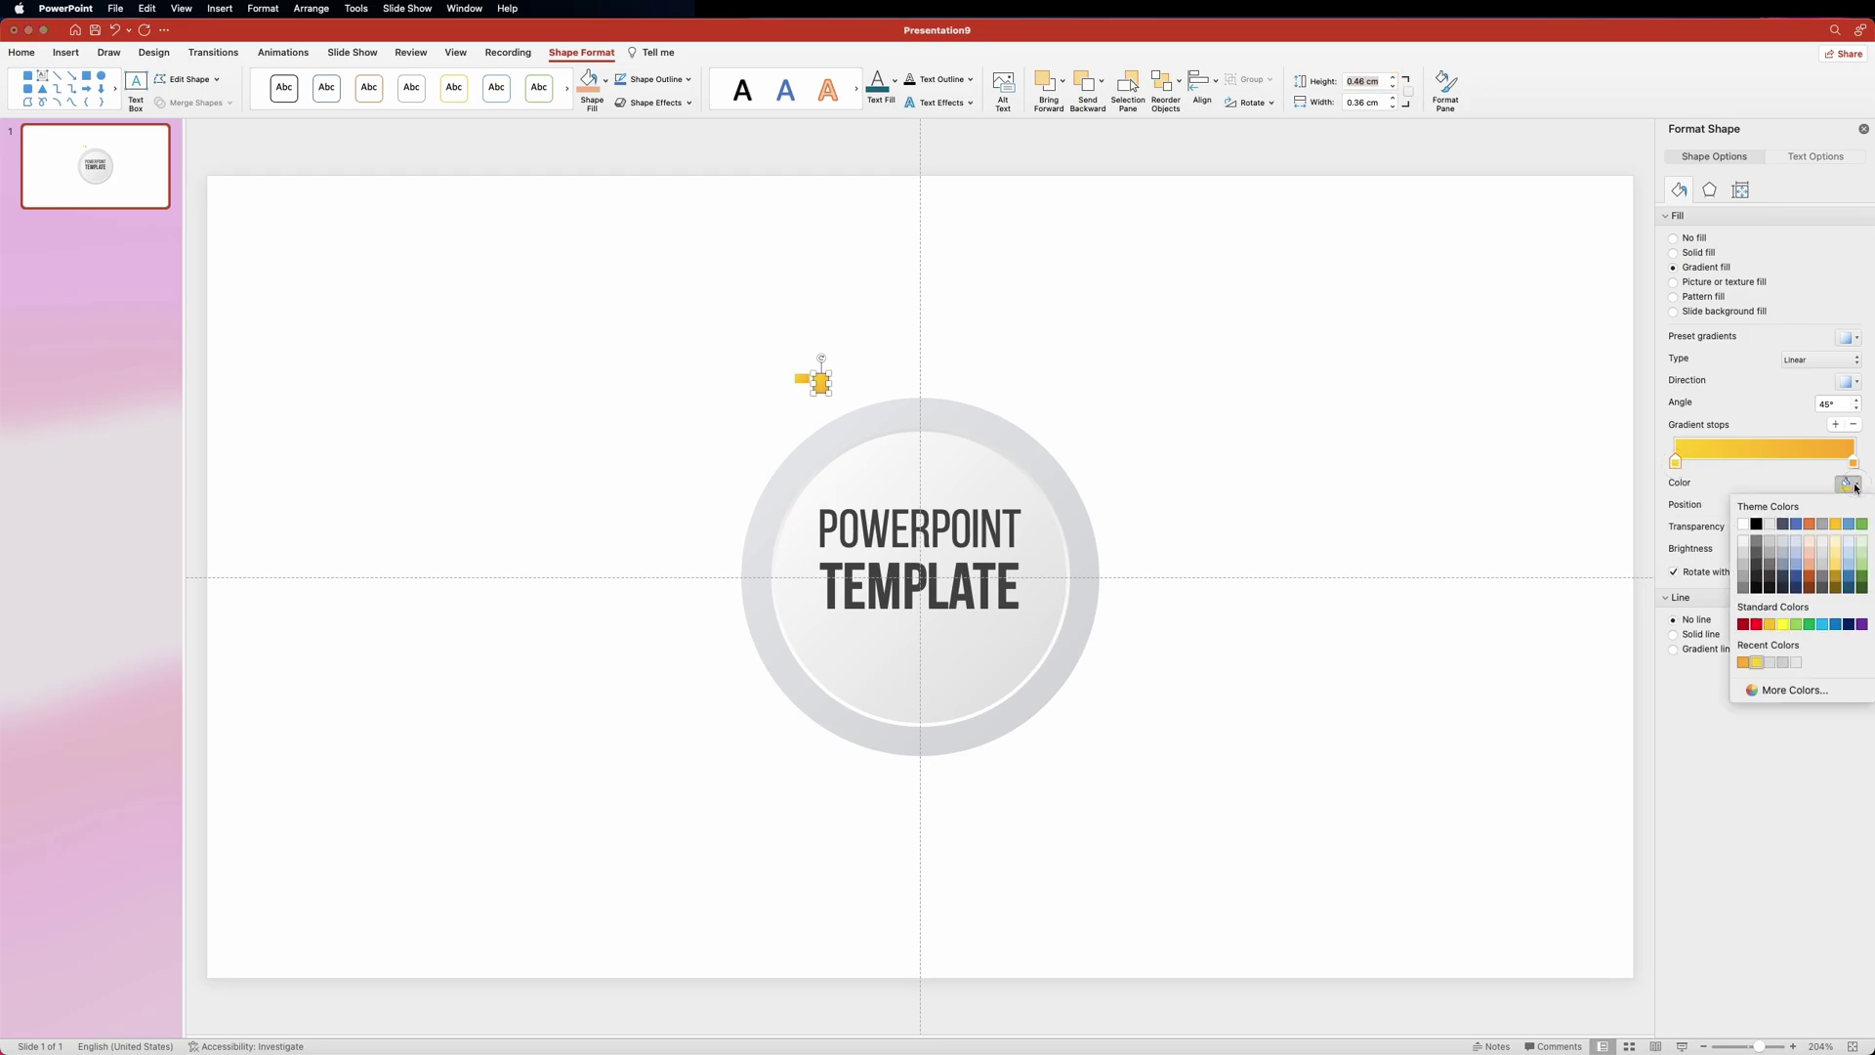
{"action": "left_click", "coordinate": [1780, 690]}
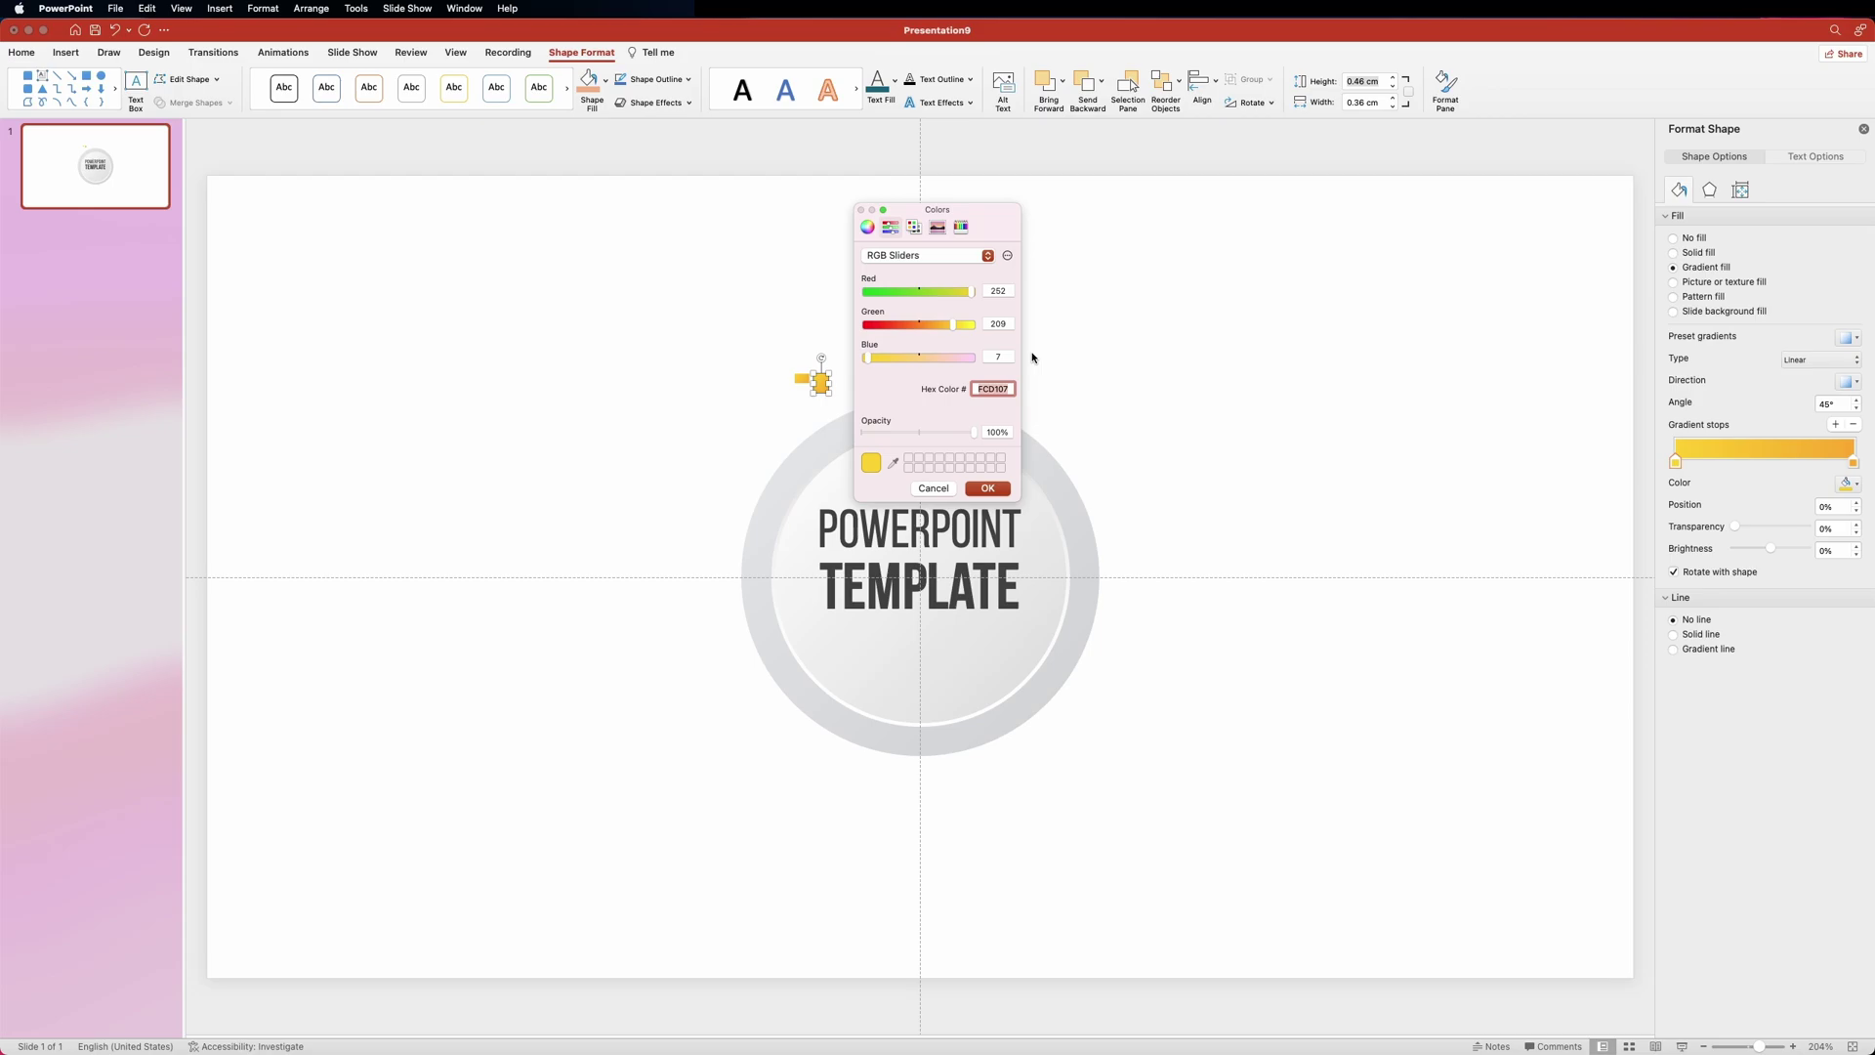
{"action": "type", "text": "f"}
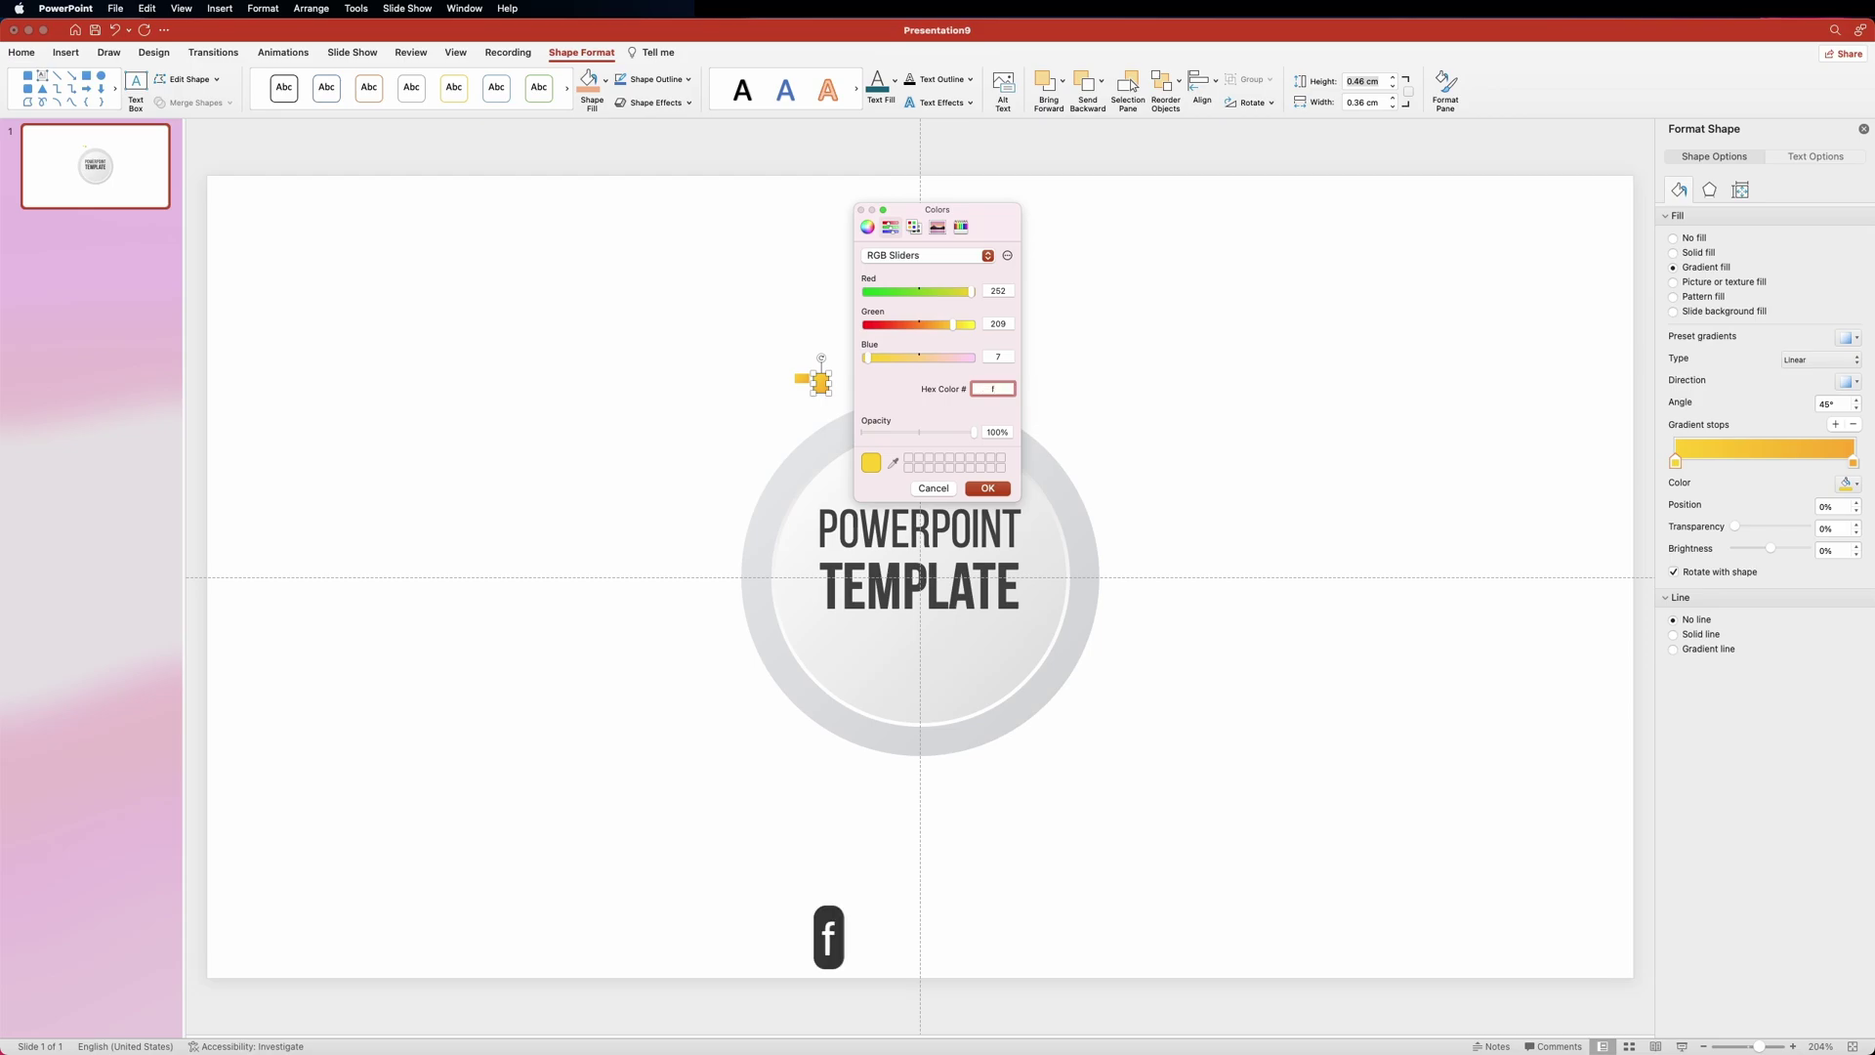
{"action": "type", "text": "88821"}
{"action": "key", "text": "Return"}
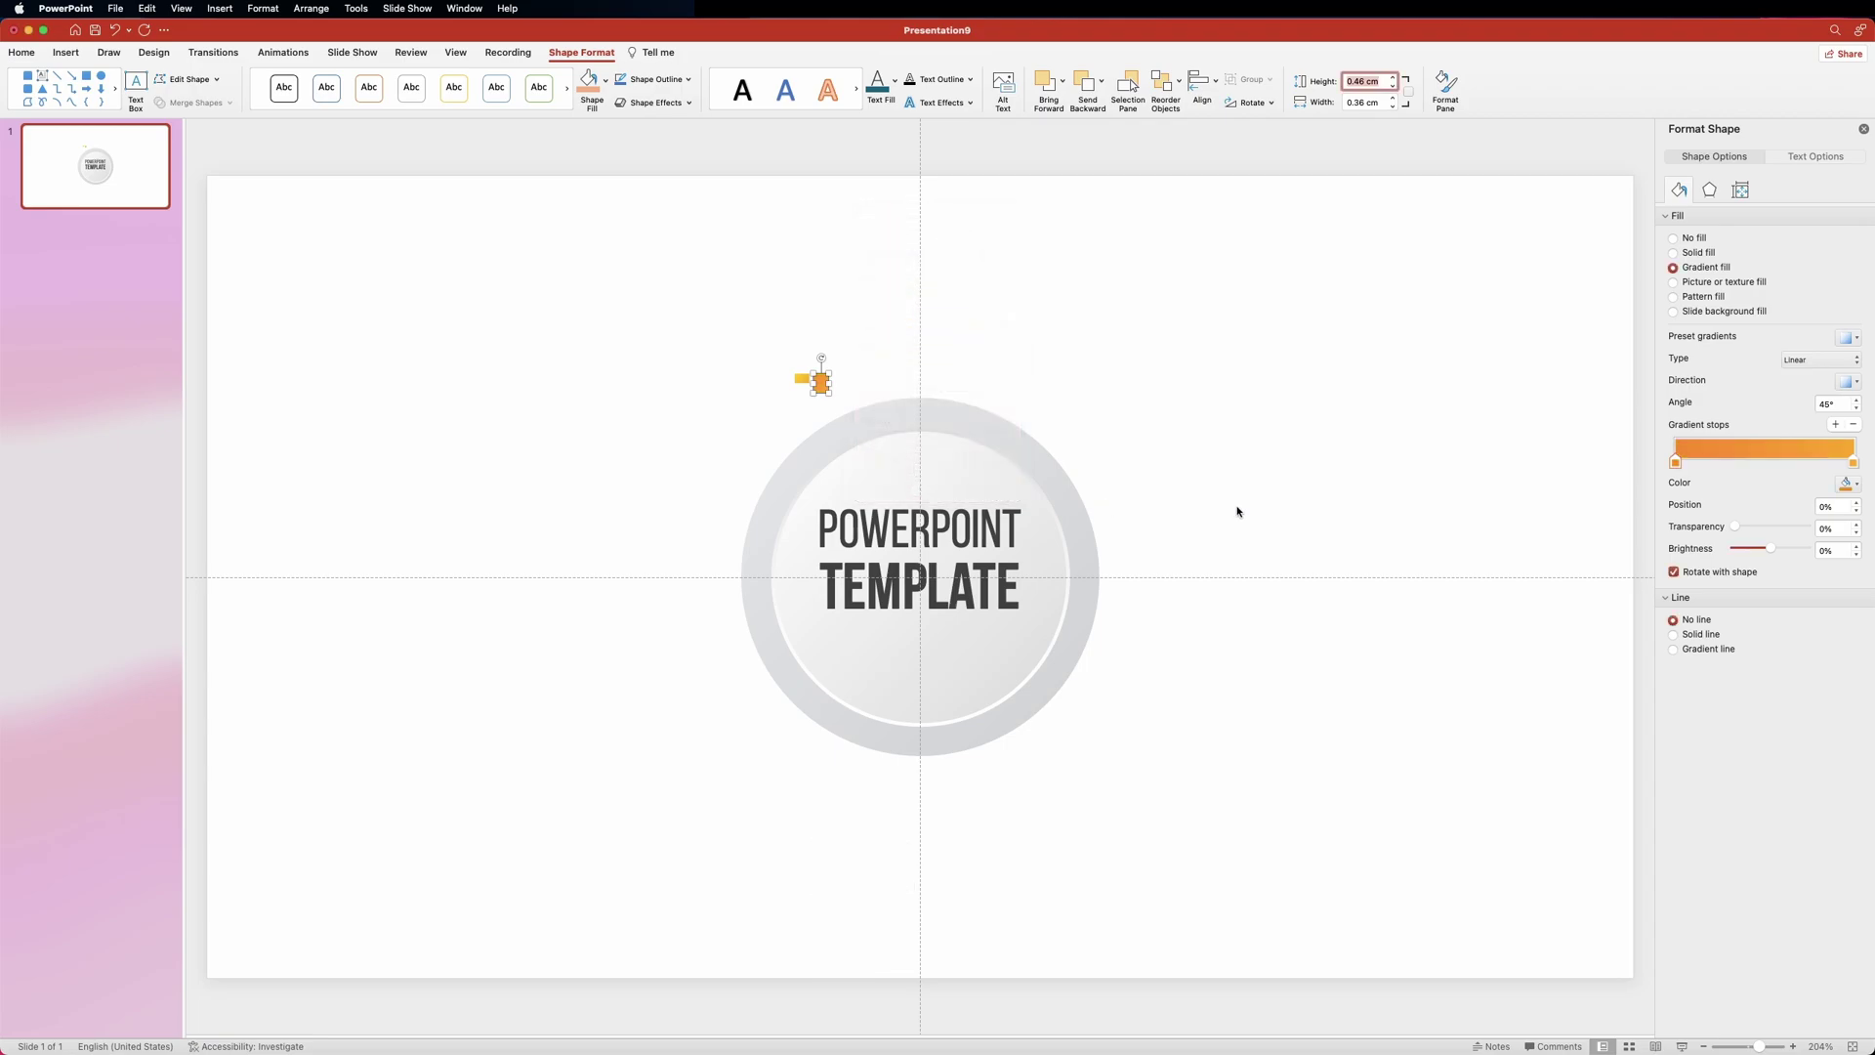
{"action": "left_click", "coordinate": [1854, 463]}
{"action": "left_click", "coordinate": [1849, 483]}
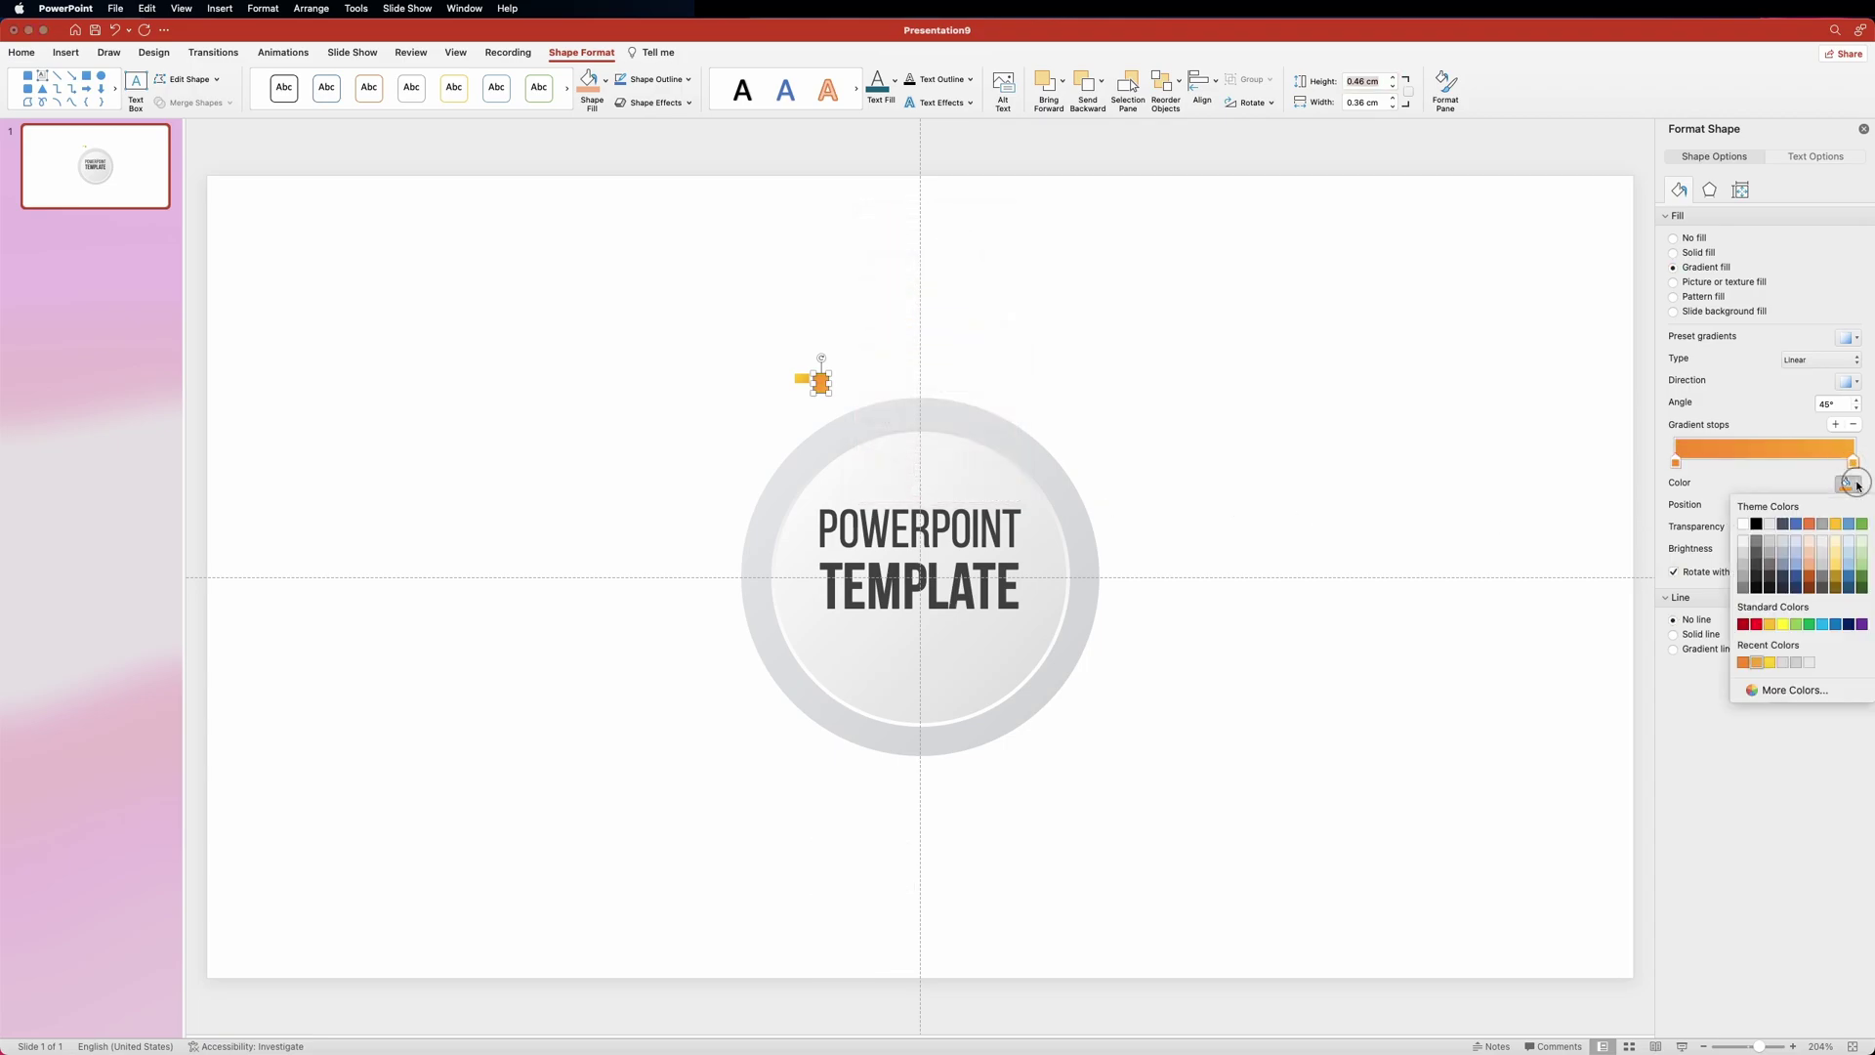
{"action": "left_click", "coordinate": [1785, 694]}
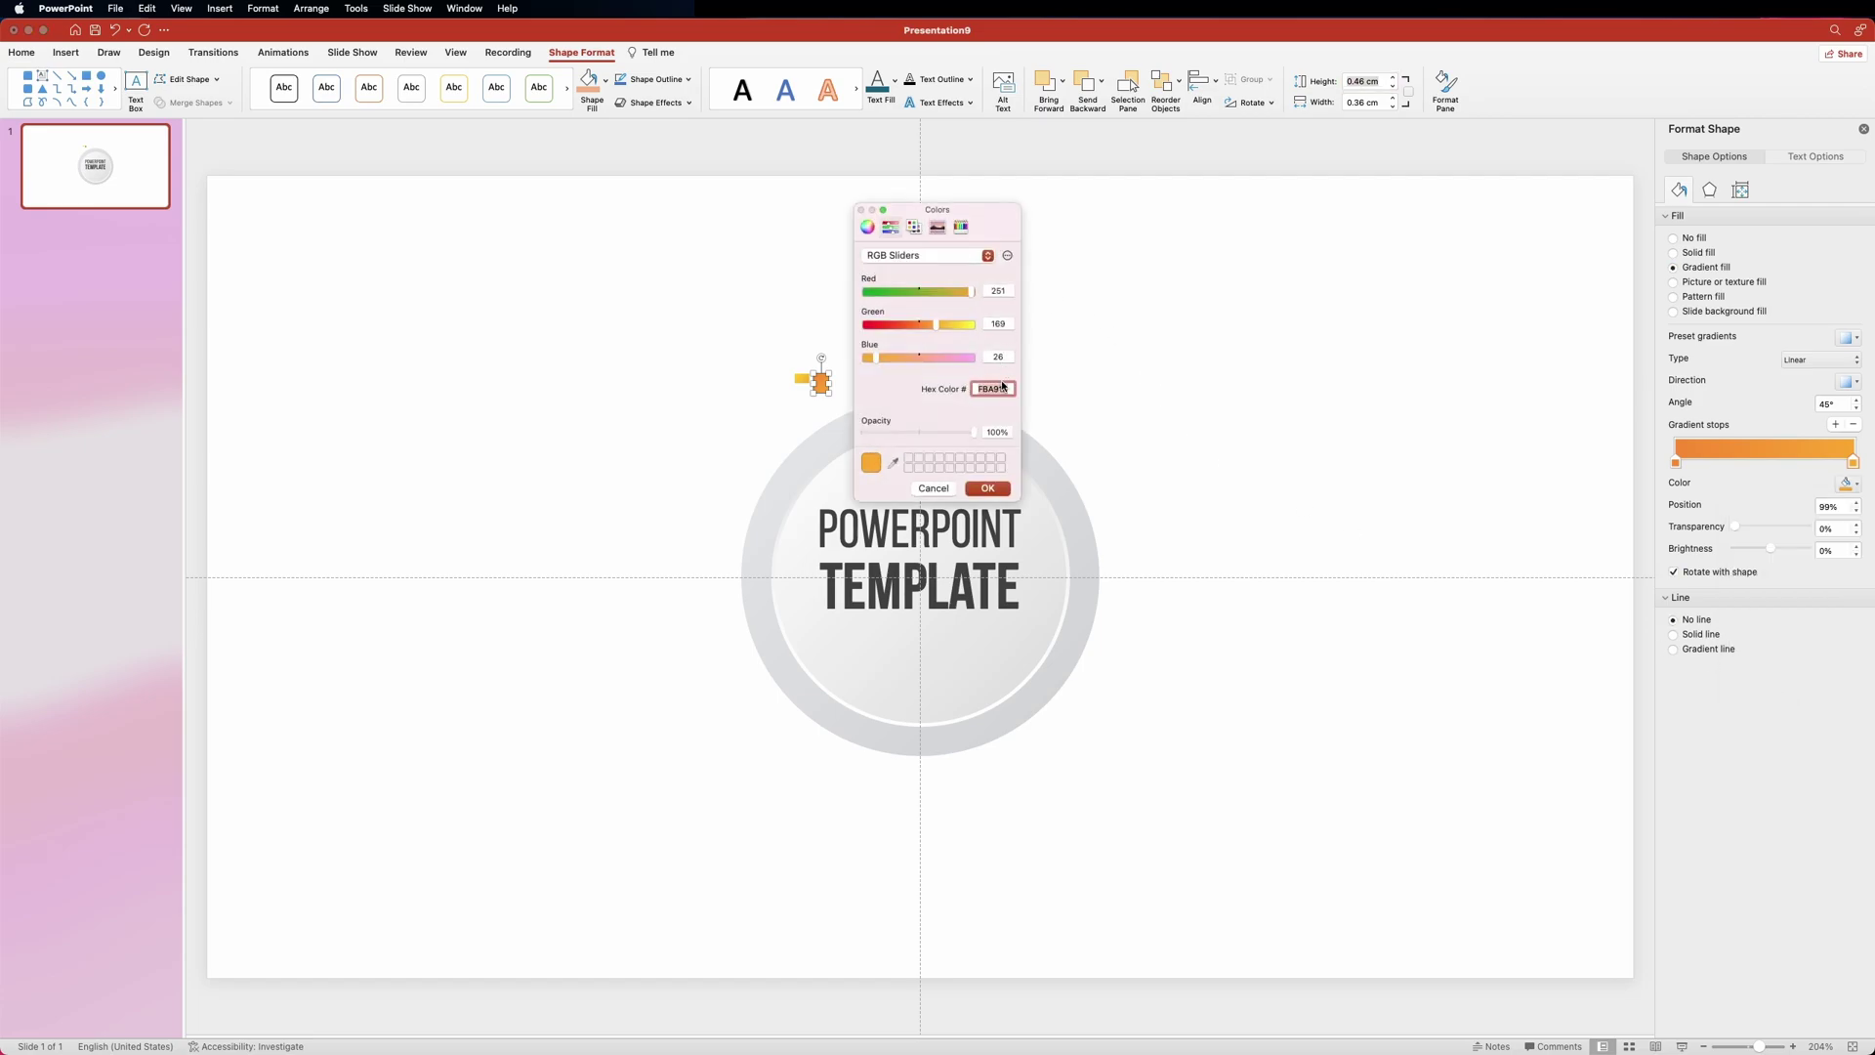
{"action": "type", "text": "ee5"}
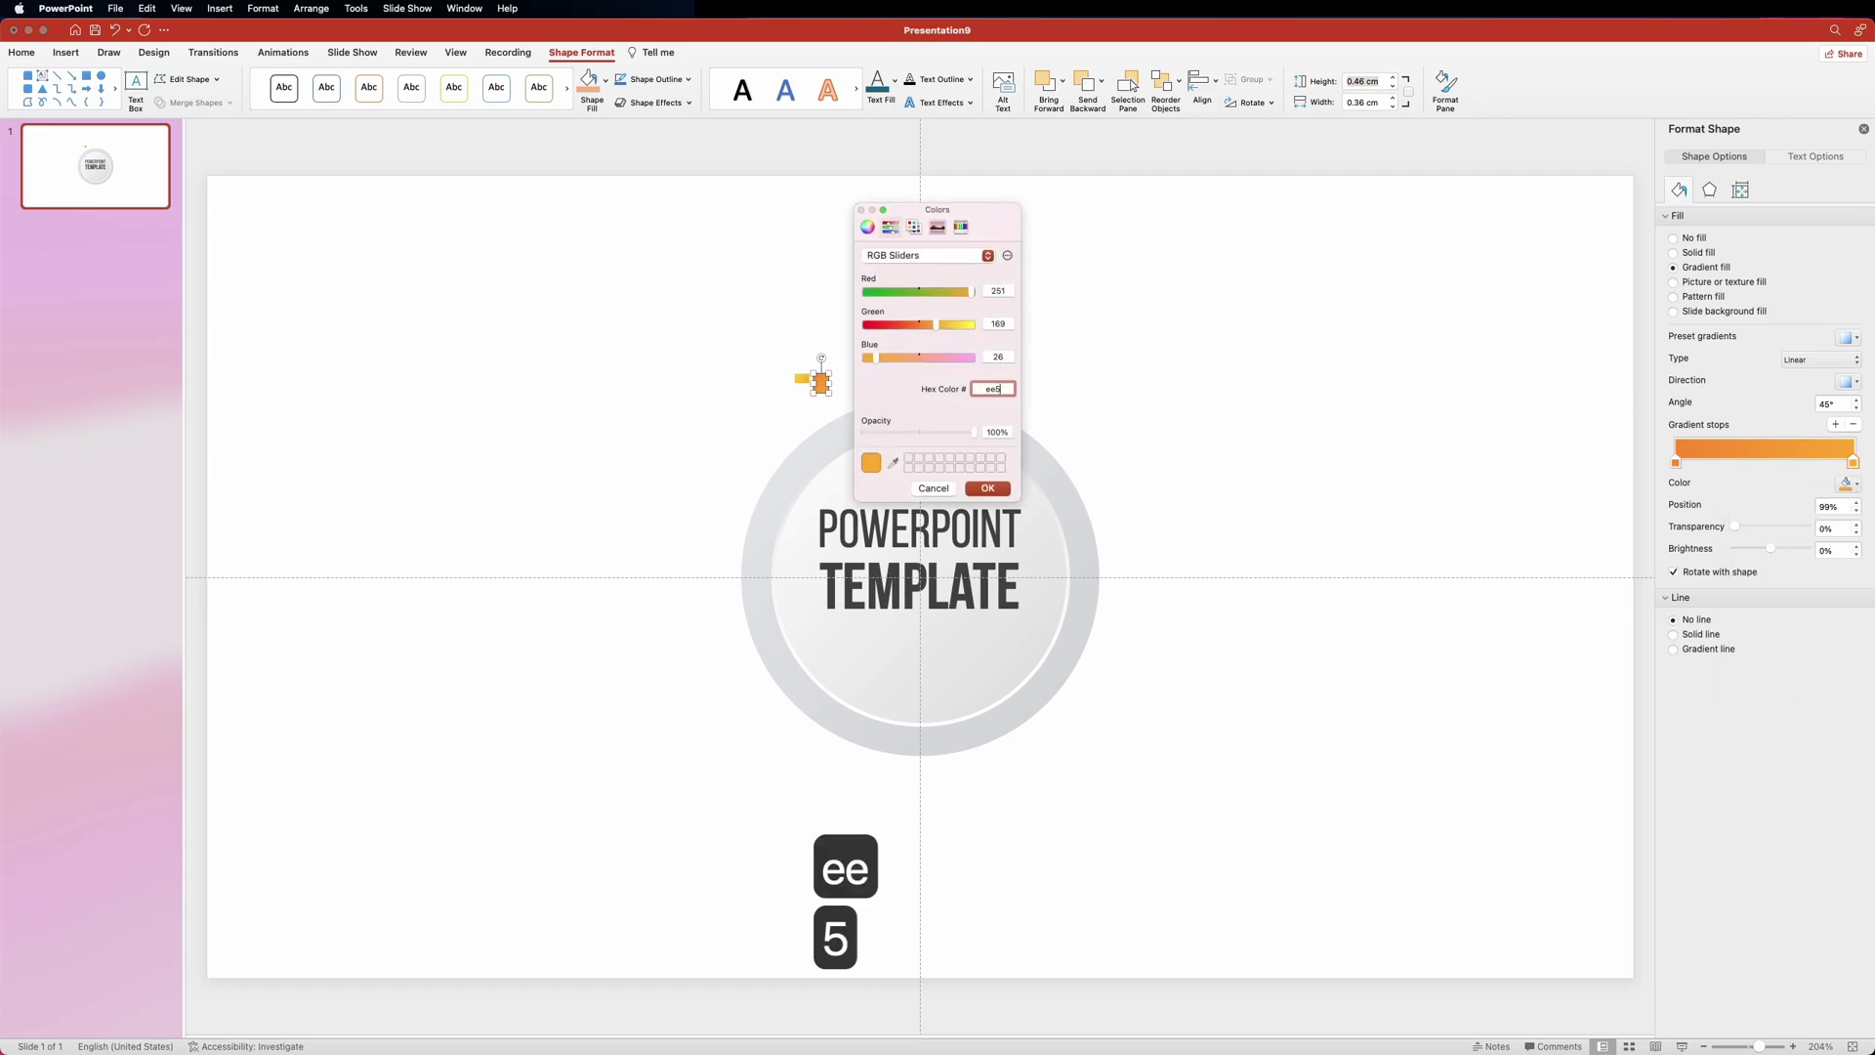
{"action": "type", "text": "022"}
{"action": "key", "text": "Return"}
Step: Duplicate the orange bar to its right and set the copy's height to 0.69 cm
{"action": "left_click_drag", "start_coordinate": [823, 386], "coordinate": [845, 384]}
{"action": "left_click", "coordinate": [1367, 81]}
{"action": "key", "text": "BackSpace"}
{"action": "key", "text": "BackSpace"}
{"action": "type", "text": "69"}
{"action": "key", "text": "Return"}
{"action": "left_click_drag", "start_coordinate": [849, 387], "coordinate": [852, 386]}
{"action": "key", "text": "super+z"}
Step: Give the 0.69 cm bar a pink gradient from ff7ea3 to ff3e95
{"action": "left_click", "coordinate": [1676, 463]}
{"action": "left_click", "coordinate": [1849, 482]}
{"action": "left_click", "coordinate": [1778, 624]}
{"action": "type", "text": "ff7ea3"}
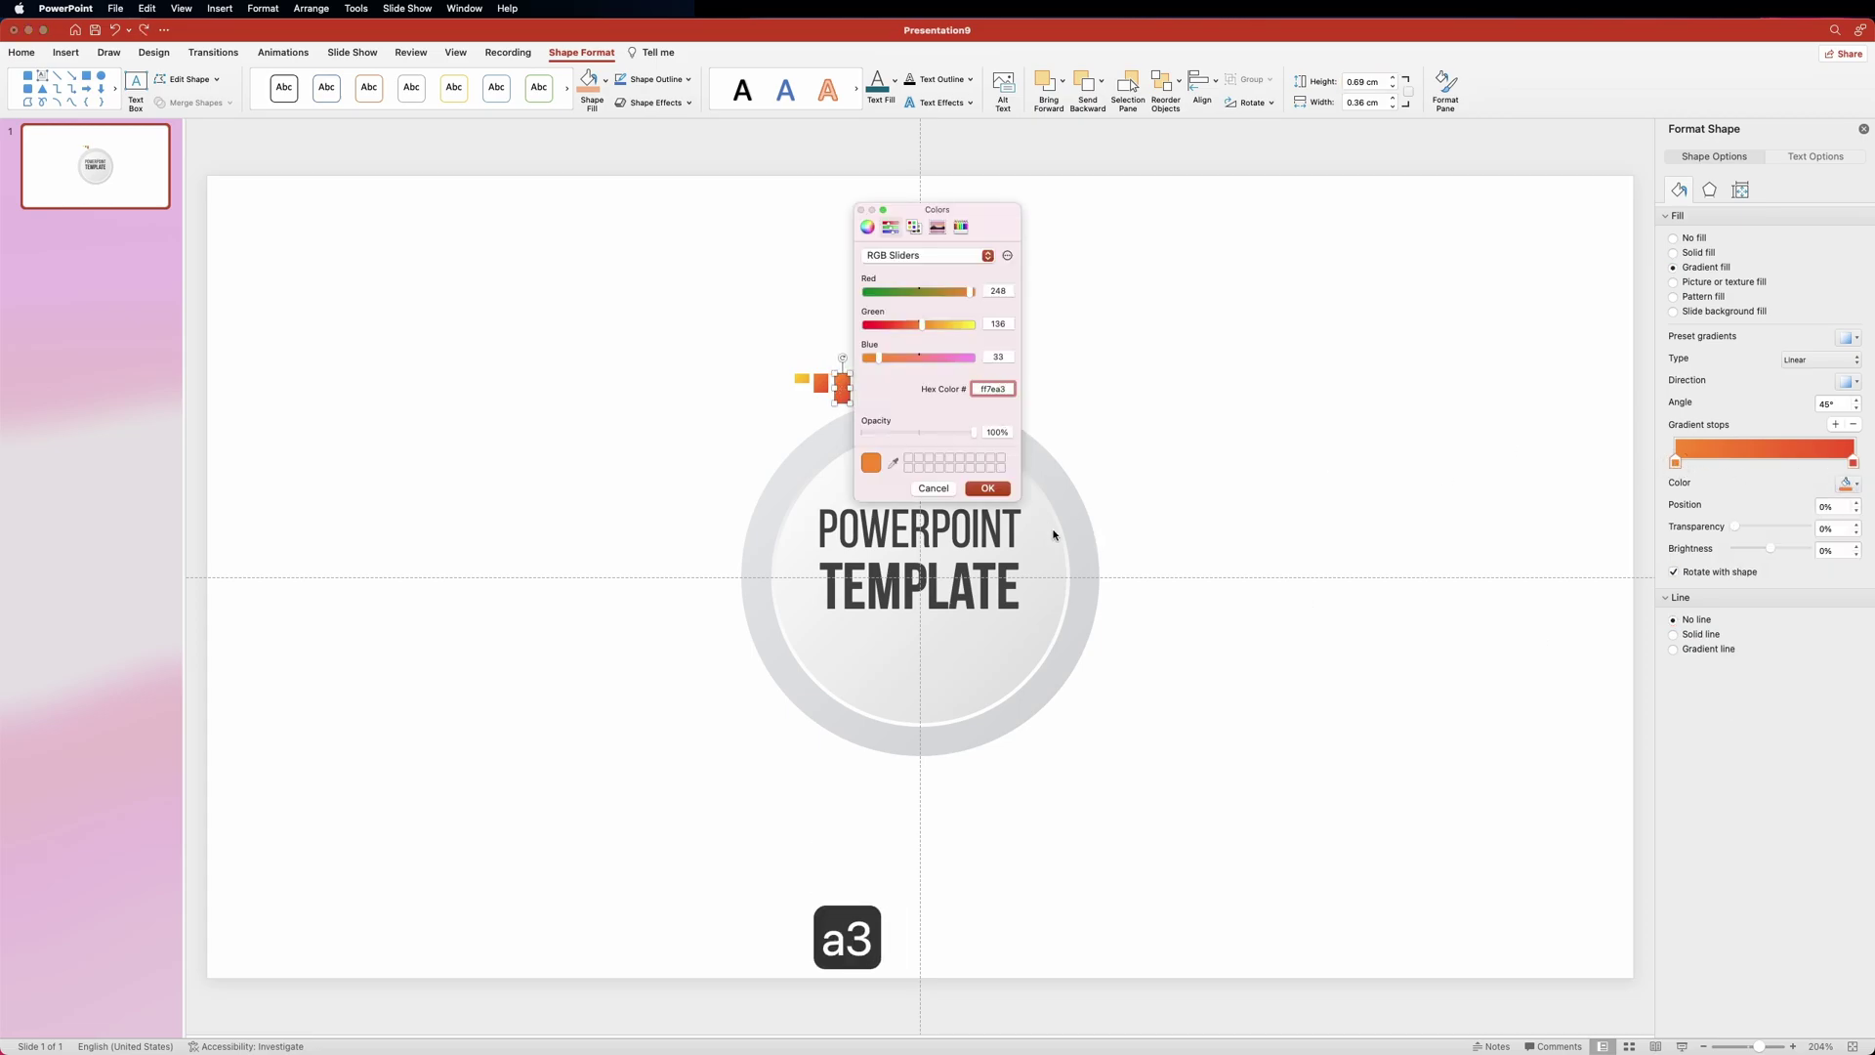
{"action": "key", "text": "Return"}
{"action": "left_click", "coordinate": [1851, 465]}
{"action": "left_click", "coordinate": [1849, 482]}
{"action": "left_click", "coordinate": [1788, 682]}
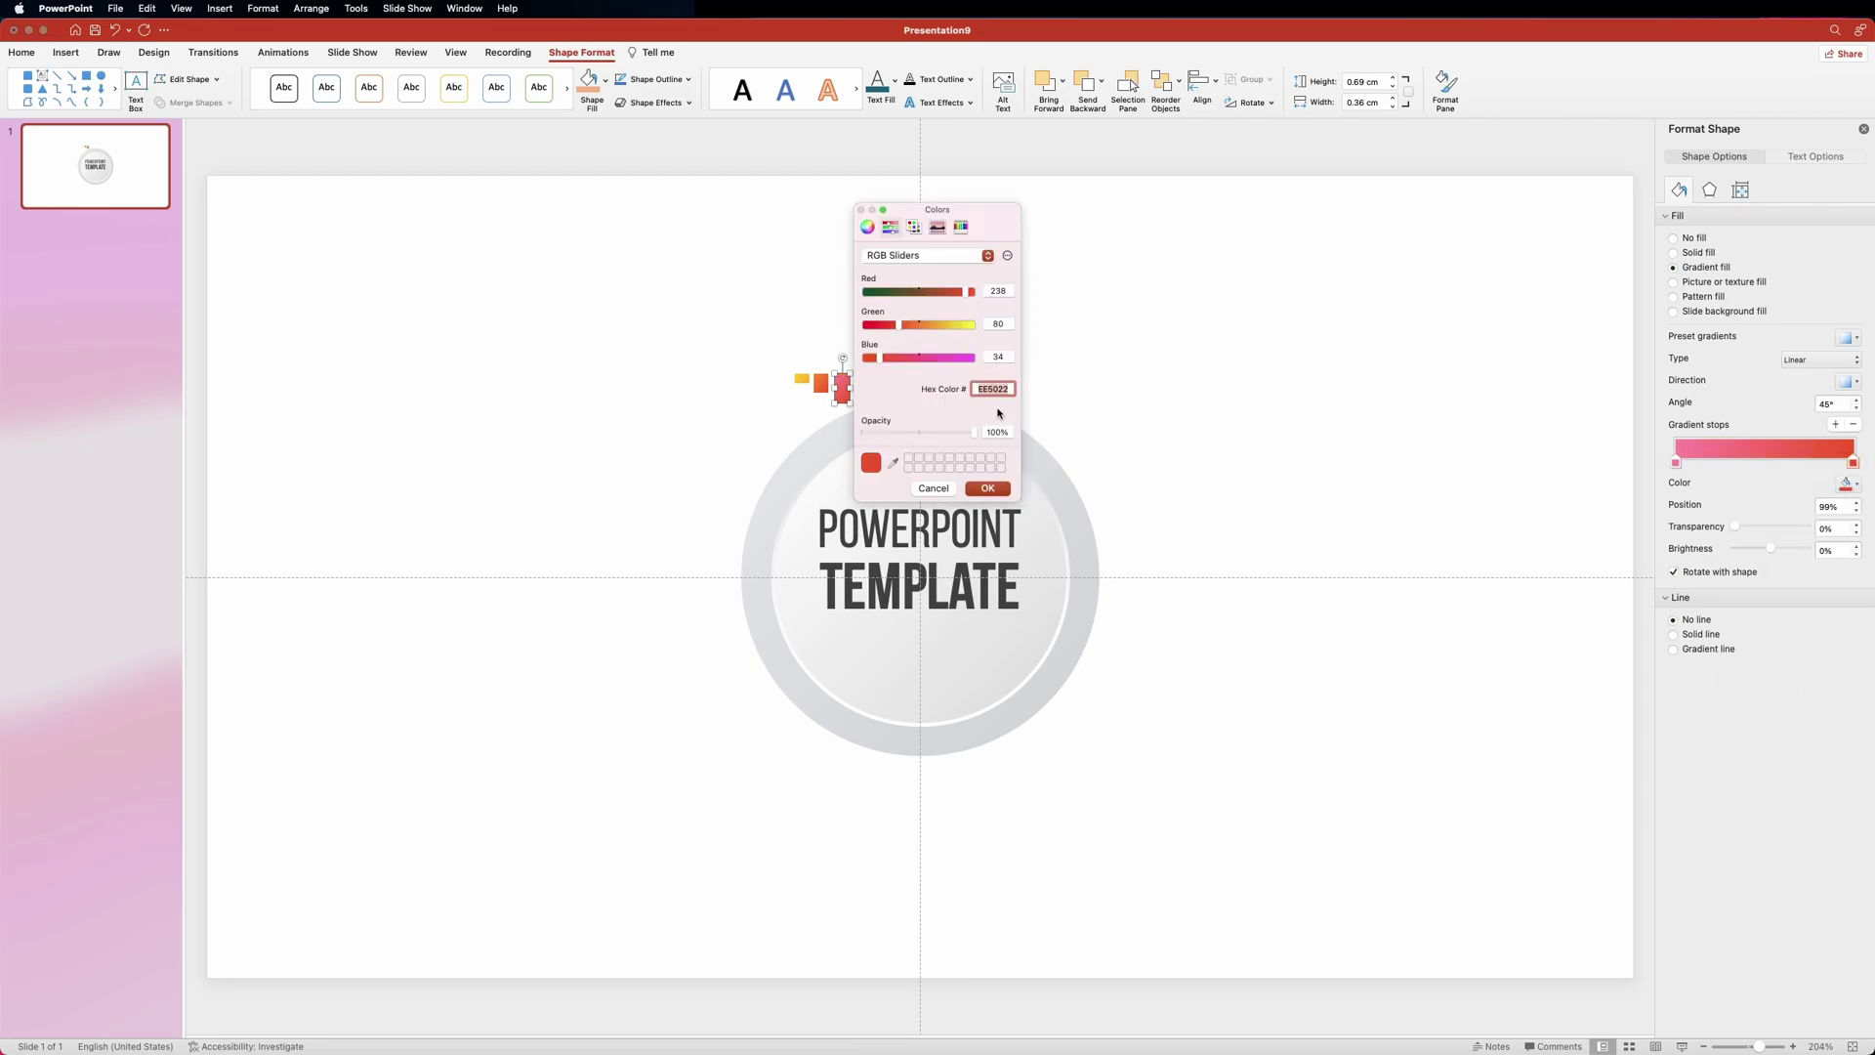
{"action": "type", "text": "ff3e95"}
{"action": "key", "text": "Return"}
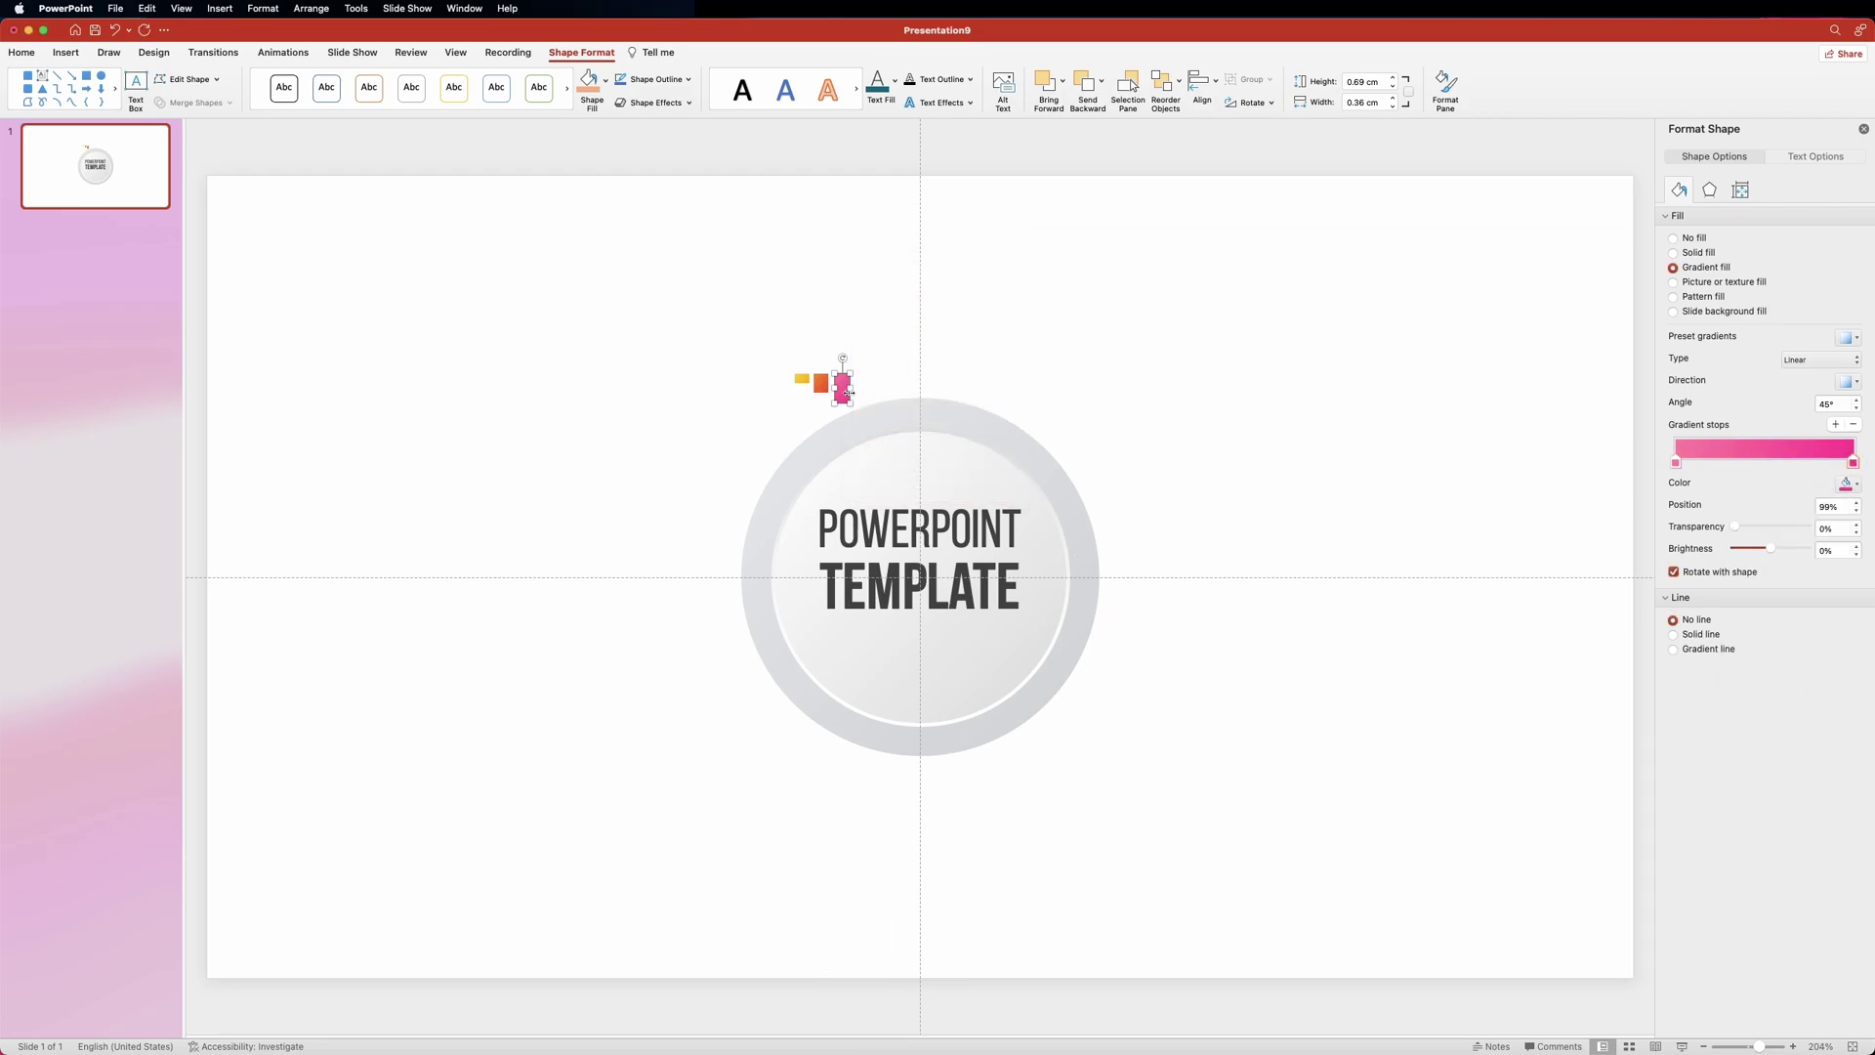
Step: Set the next copy's height to 0.92 cm
{"action": "left_click", "coordinate": [1364, 81]}
{"action": "key", "text": "BackSpace"}
{"action": "key", "text": "BackSpace"}
{"action": "type", "text": "92"}
{"action": "key", "text": "Return"}
Step: Give the 0.92 cm bar a gradient from violet ad65ba to purple 774896
{"action": "left_click", "coordinate": [1676, 463]}
{"action": "left_click", "coordinate": [1850, 484]}
{"action": "left_click", "coordinate": [1748, 690]}
{"action": "type", "text": "ad65ba"}
{"action": "left_click", "coordinate": [988, 489]}
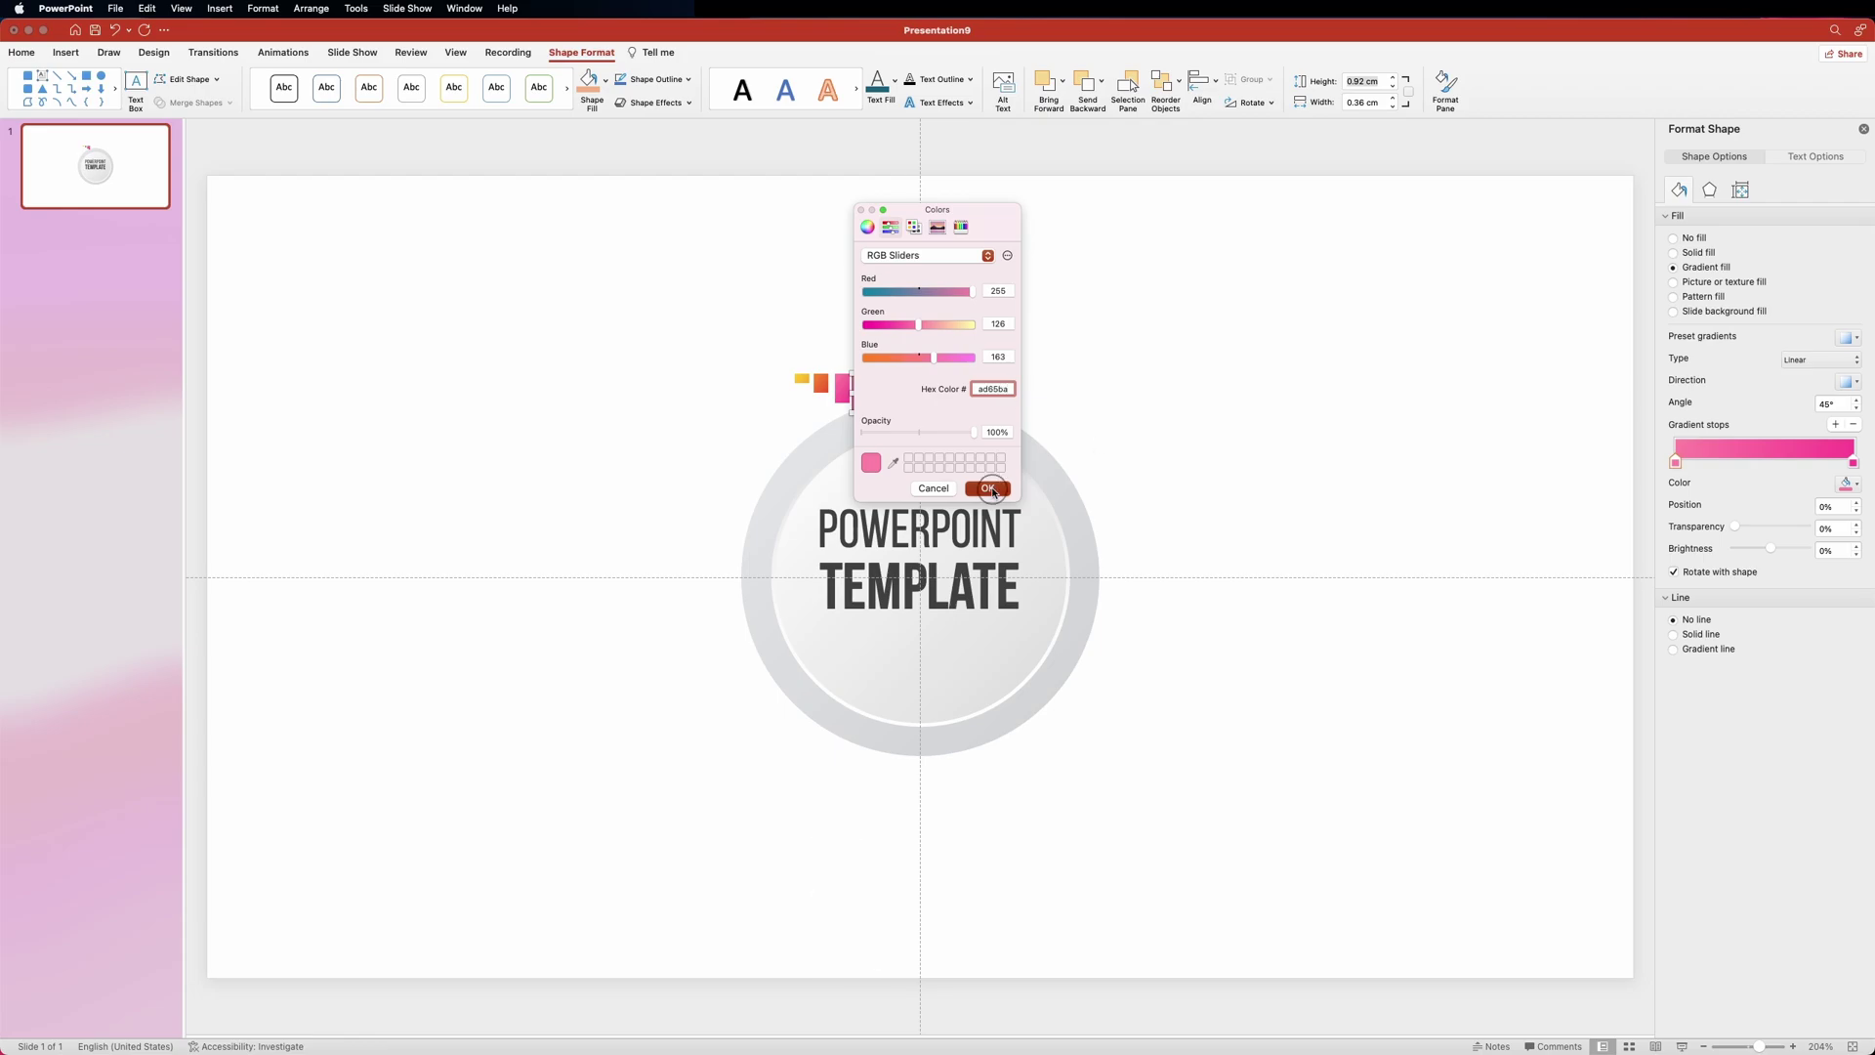
{"action": "left_click", "coordinate": [1854, 463]}
{"action": "left_click", "coordinate": [1850, 484]}
{"action": "left_click", "coordinate": [1749, 690]}
{"action": "type", "text": "774896"}
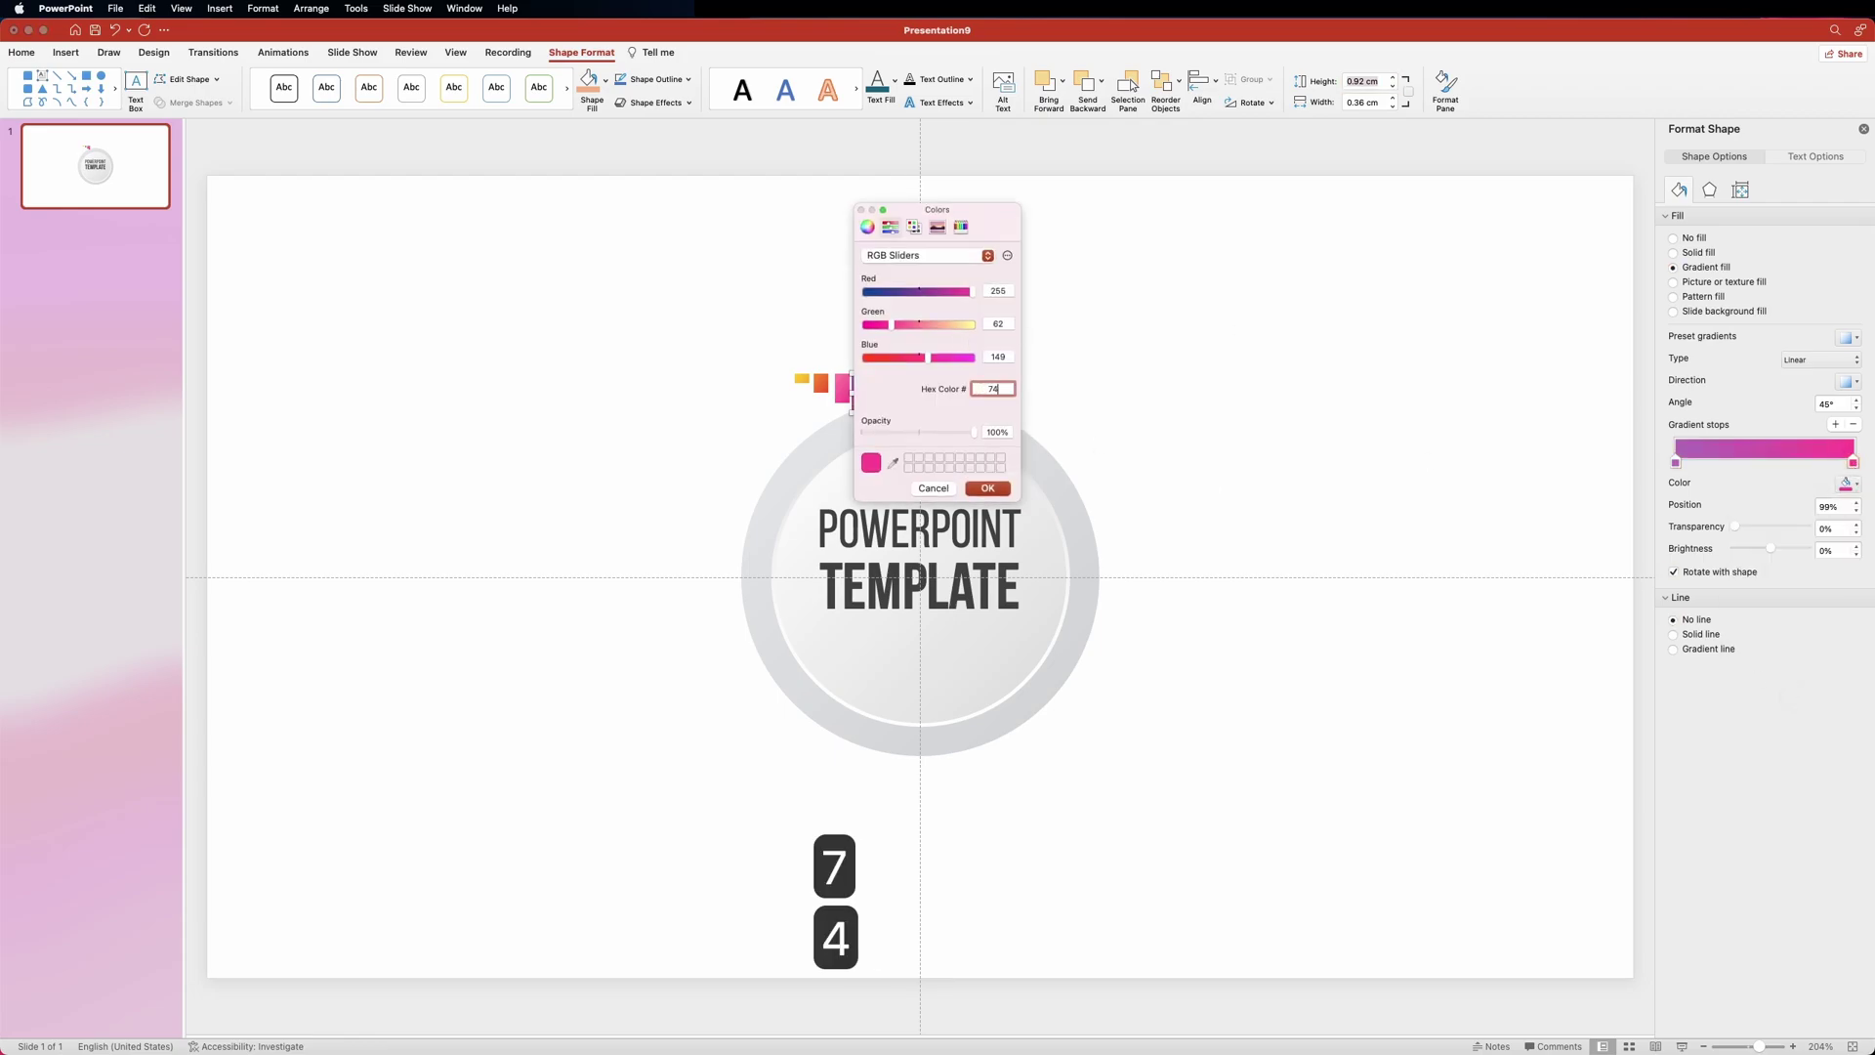
{"action": "key", "text": "Return"}
{"action": "left_click", "coordinate": [882, 405]}
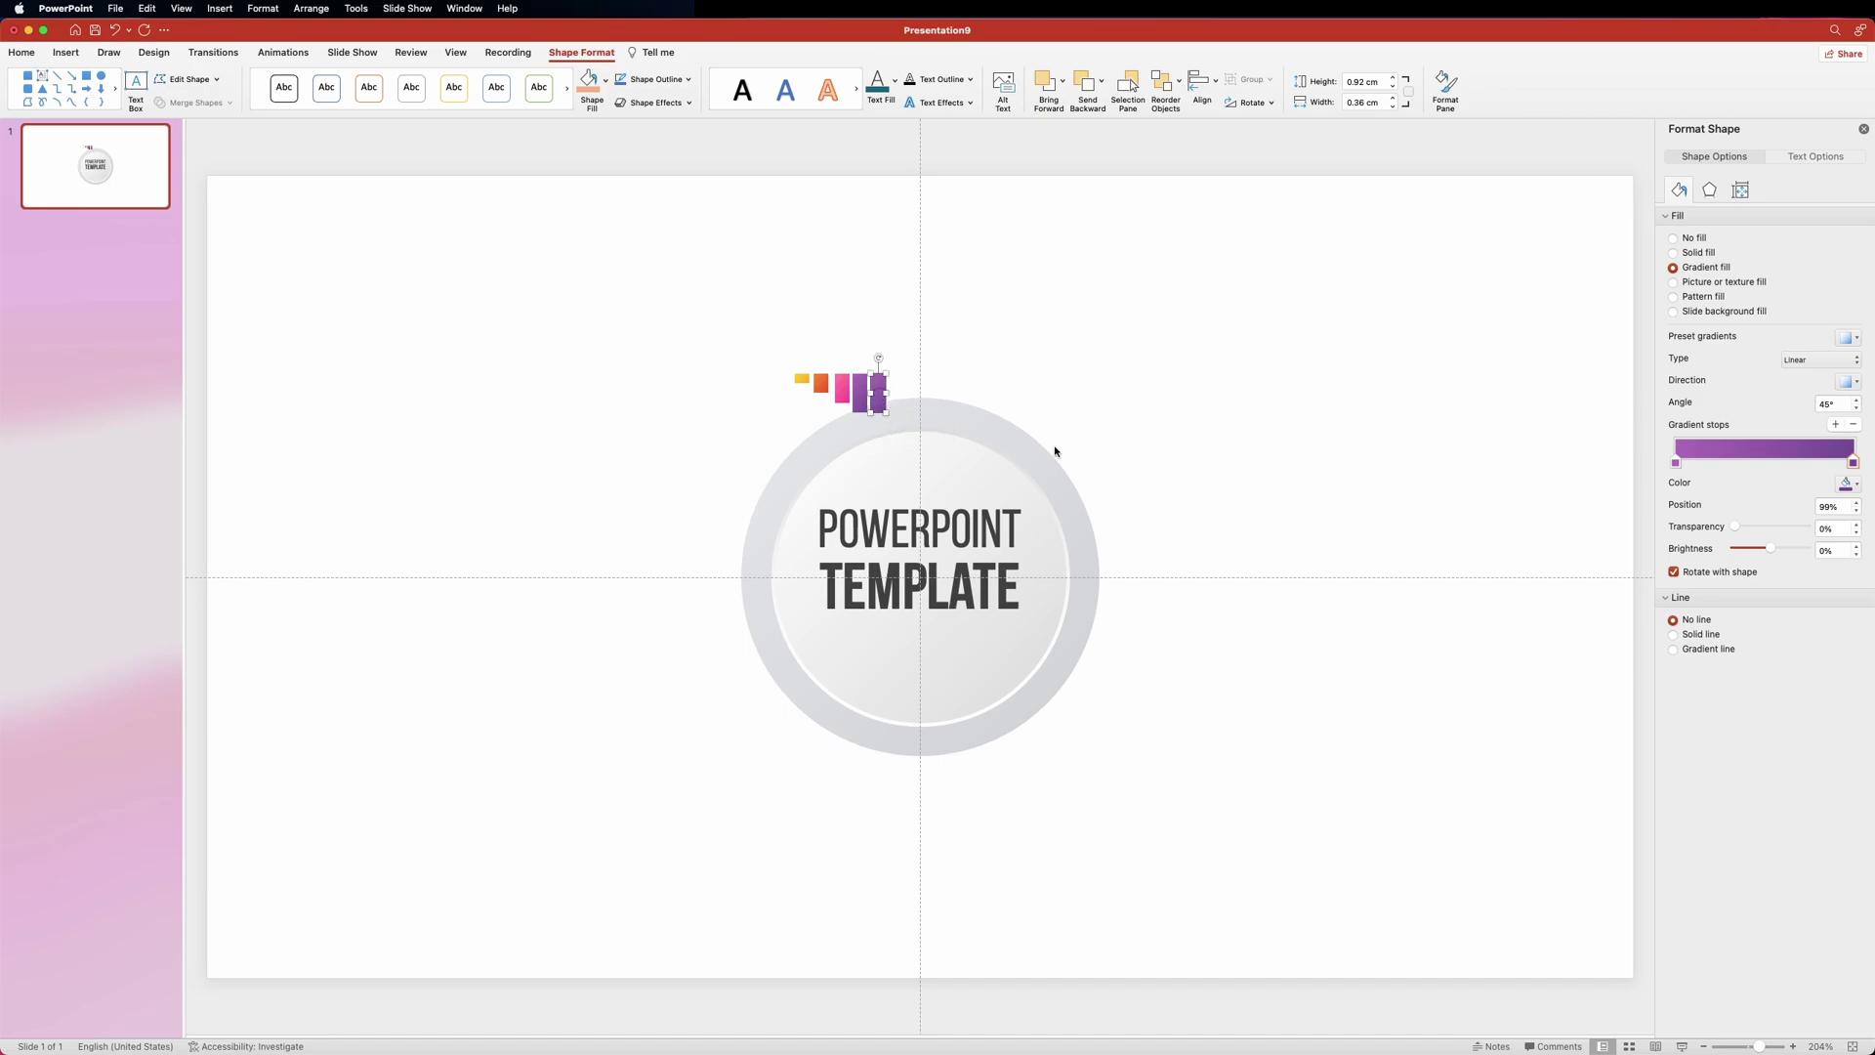
Step: Make the fifth bar 1.15 cm tall with a teal 0bbfbf left gradient stop
{"action": "left_click", "coordinate": [1365, 81]}
{"action": "key", "text": "BackSpace"}
{"action": "key", "text": "BackSpace"}
{"action": "key", "text": "BackSpace"}
{"action": "key", "text": "BackSpace"}
{"action": "type", "text": "1.15"}
{"action": "key", "text": "Return"}
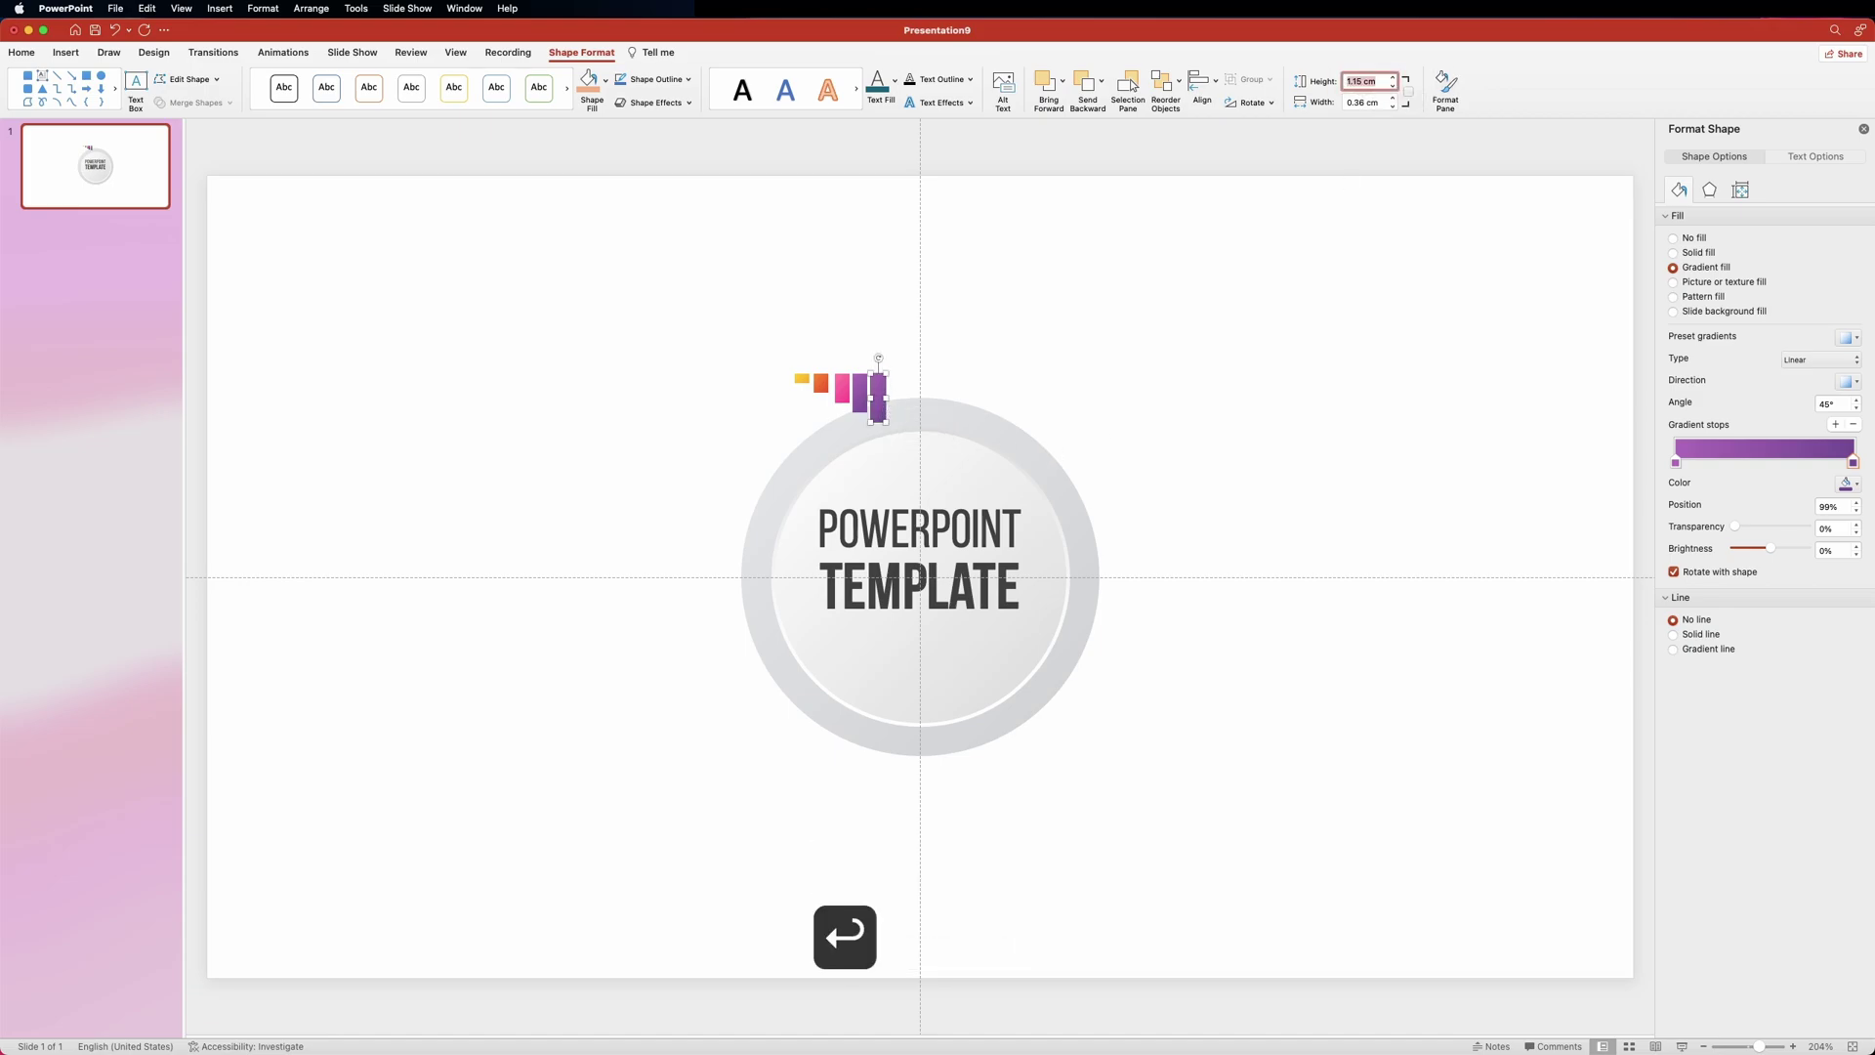
{"action": "left_click", "coordinate": [1677, 463]}
{"action": "left_click", "coordinate": [1850, 483]}
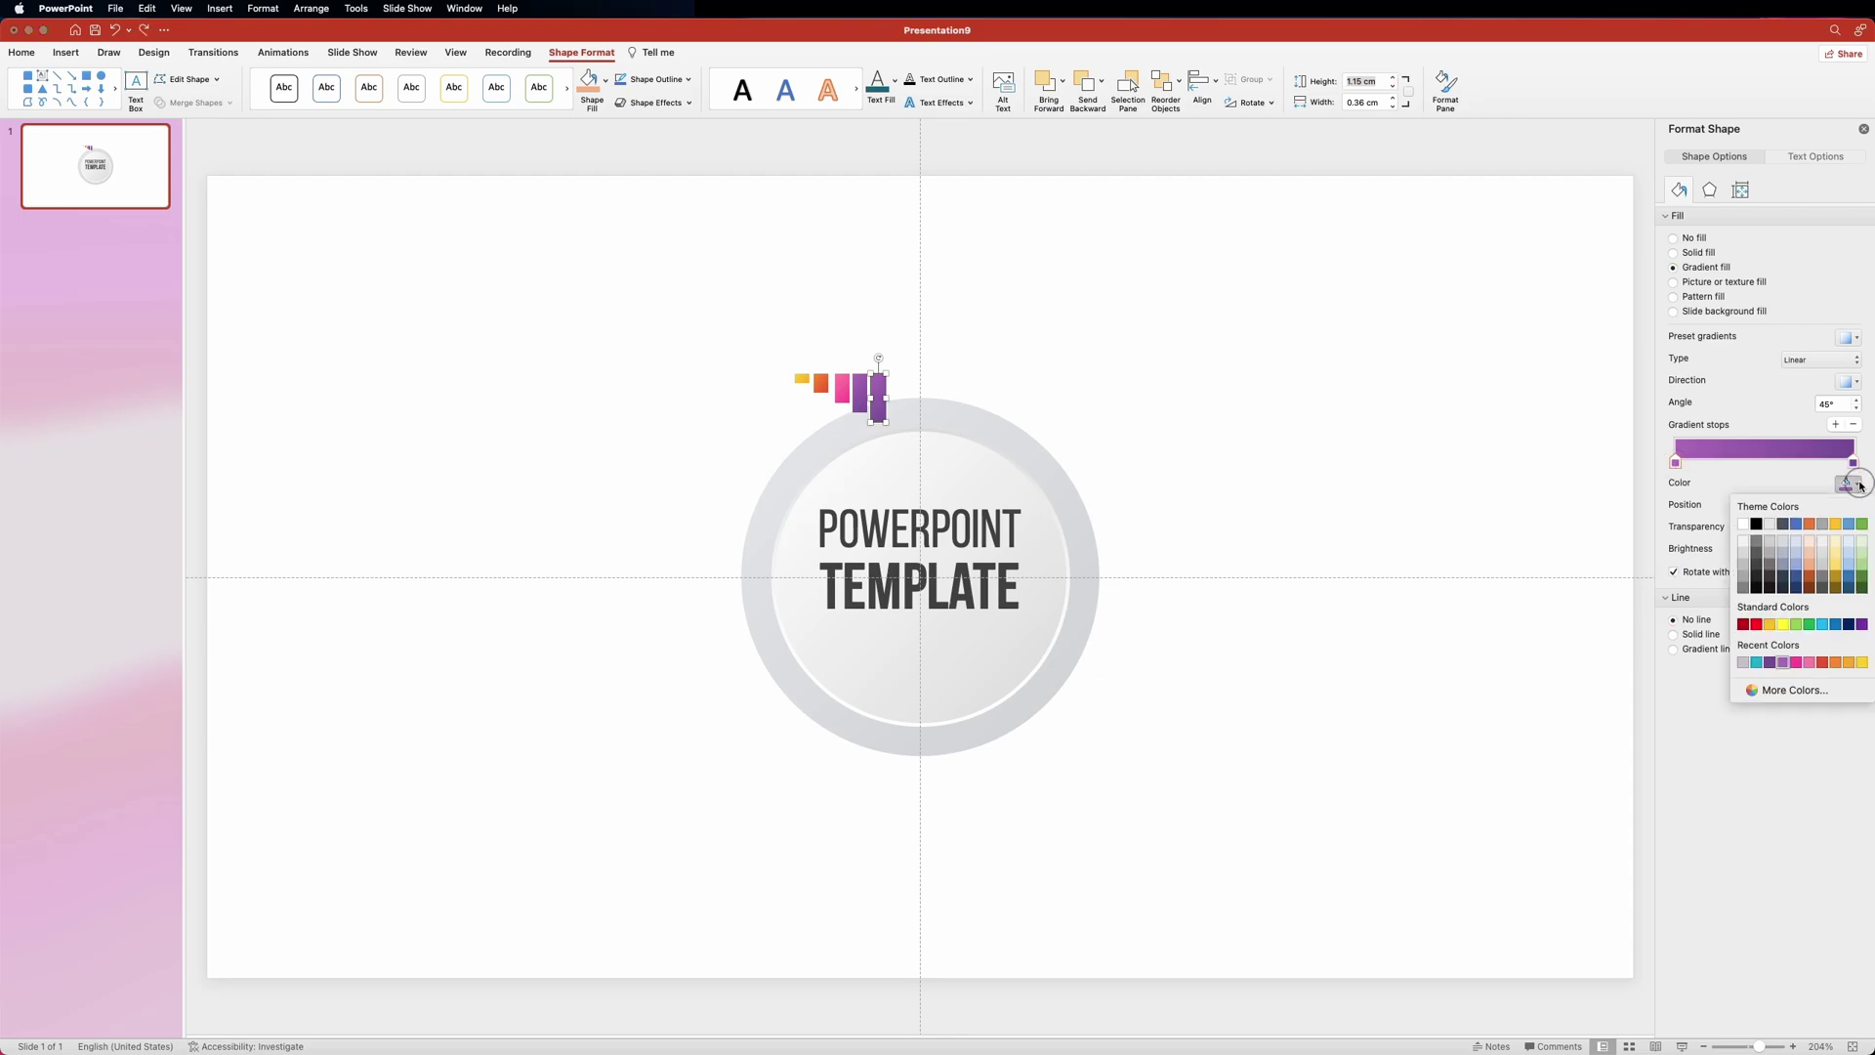
{"action": "left_click", "coordinate": [1768, 684]}
{"action": "type", "text": "0bbfbf"}
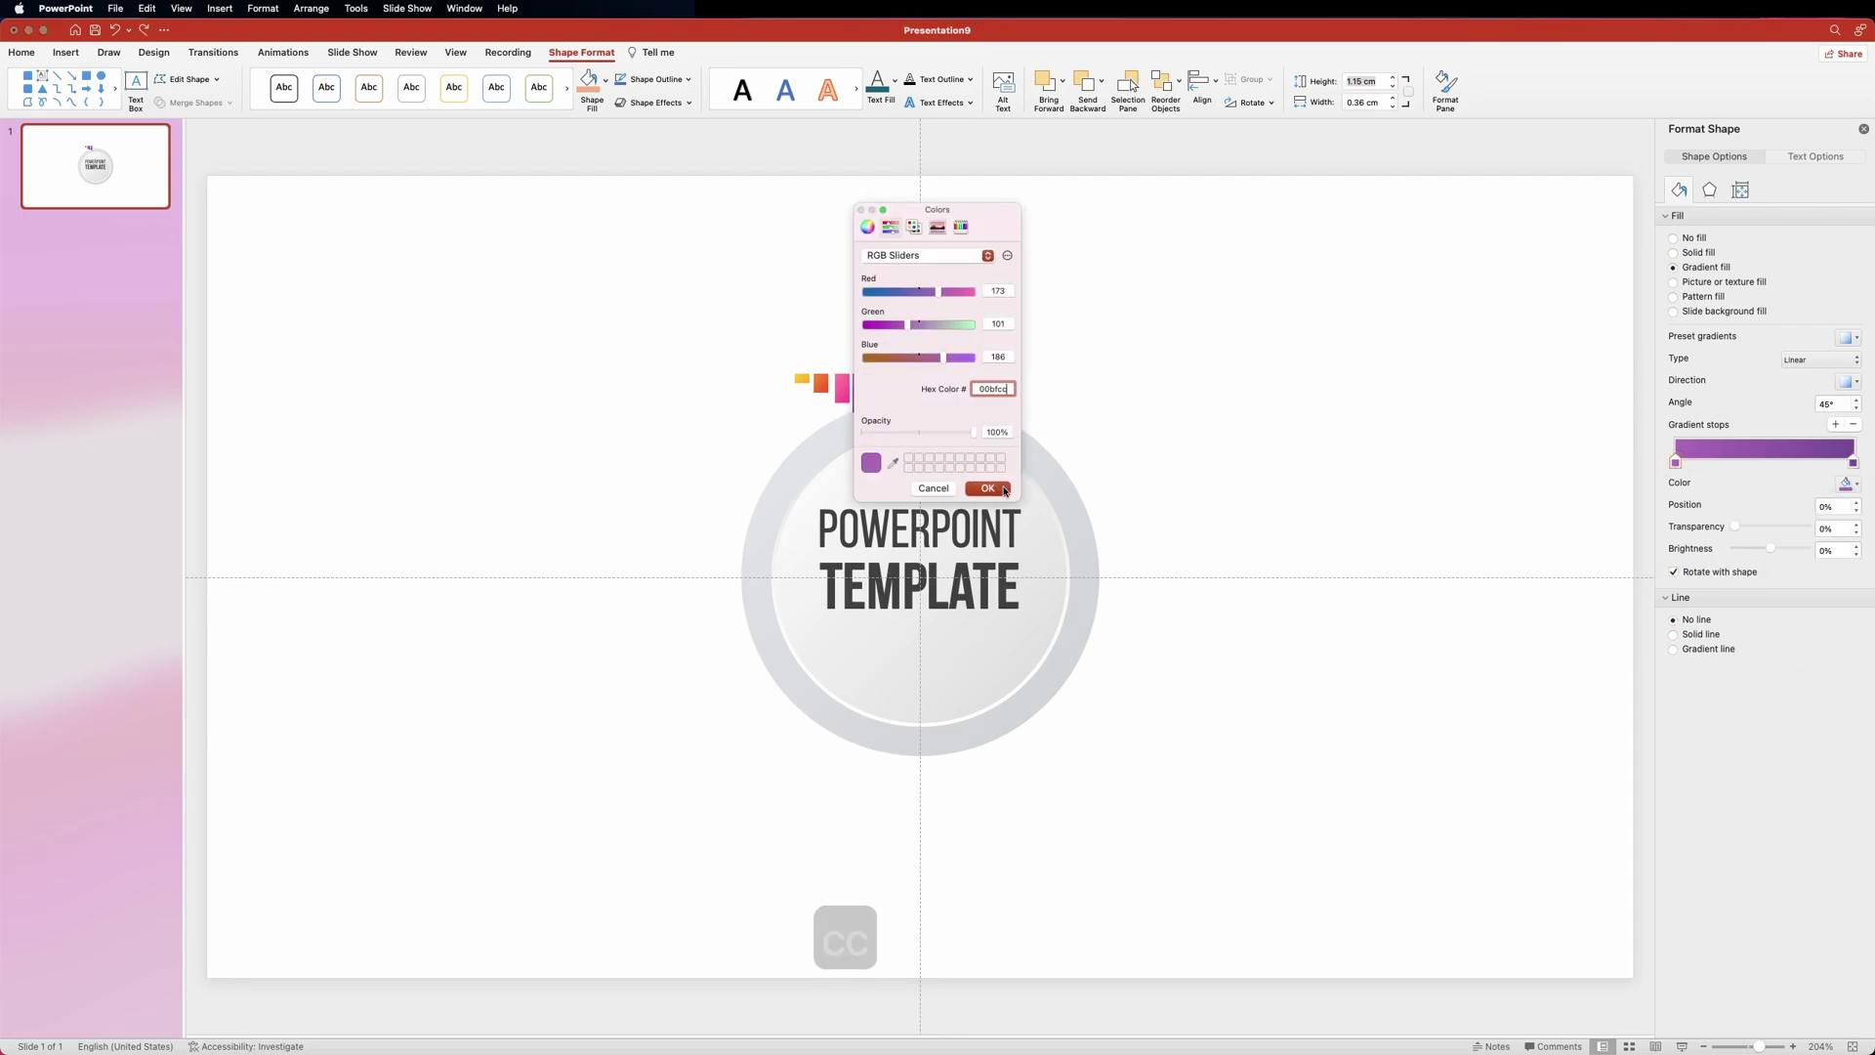
{"action": "key", "text": "Return"}
Step: Set the fifth bar's right gradient stop to teal 0adcd
{"action": "left_click", "coordinate": [1853, 463]}
{"action": "left_click", "coordinate": [1850, 482]}
{"action": "left_click", "coordinate": [1768, 684]}
{"action": "type", "text": "0adcd"}
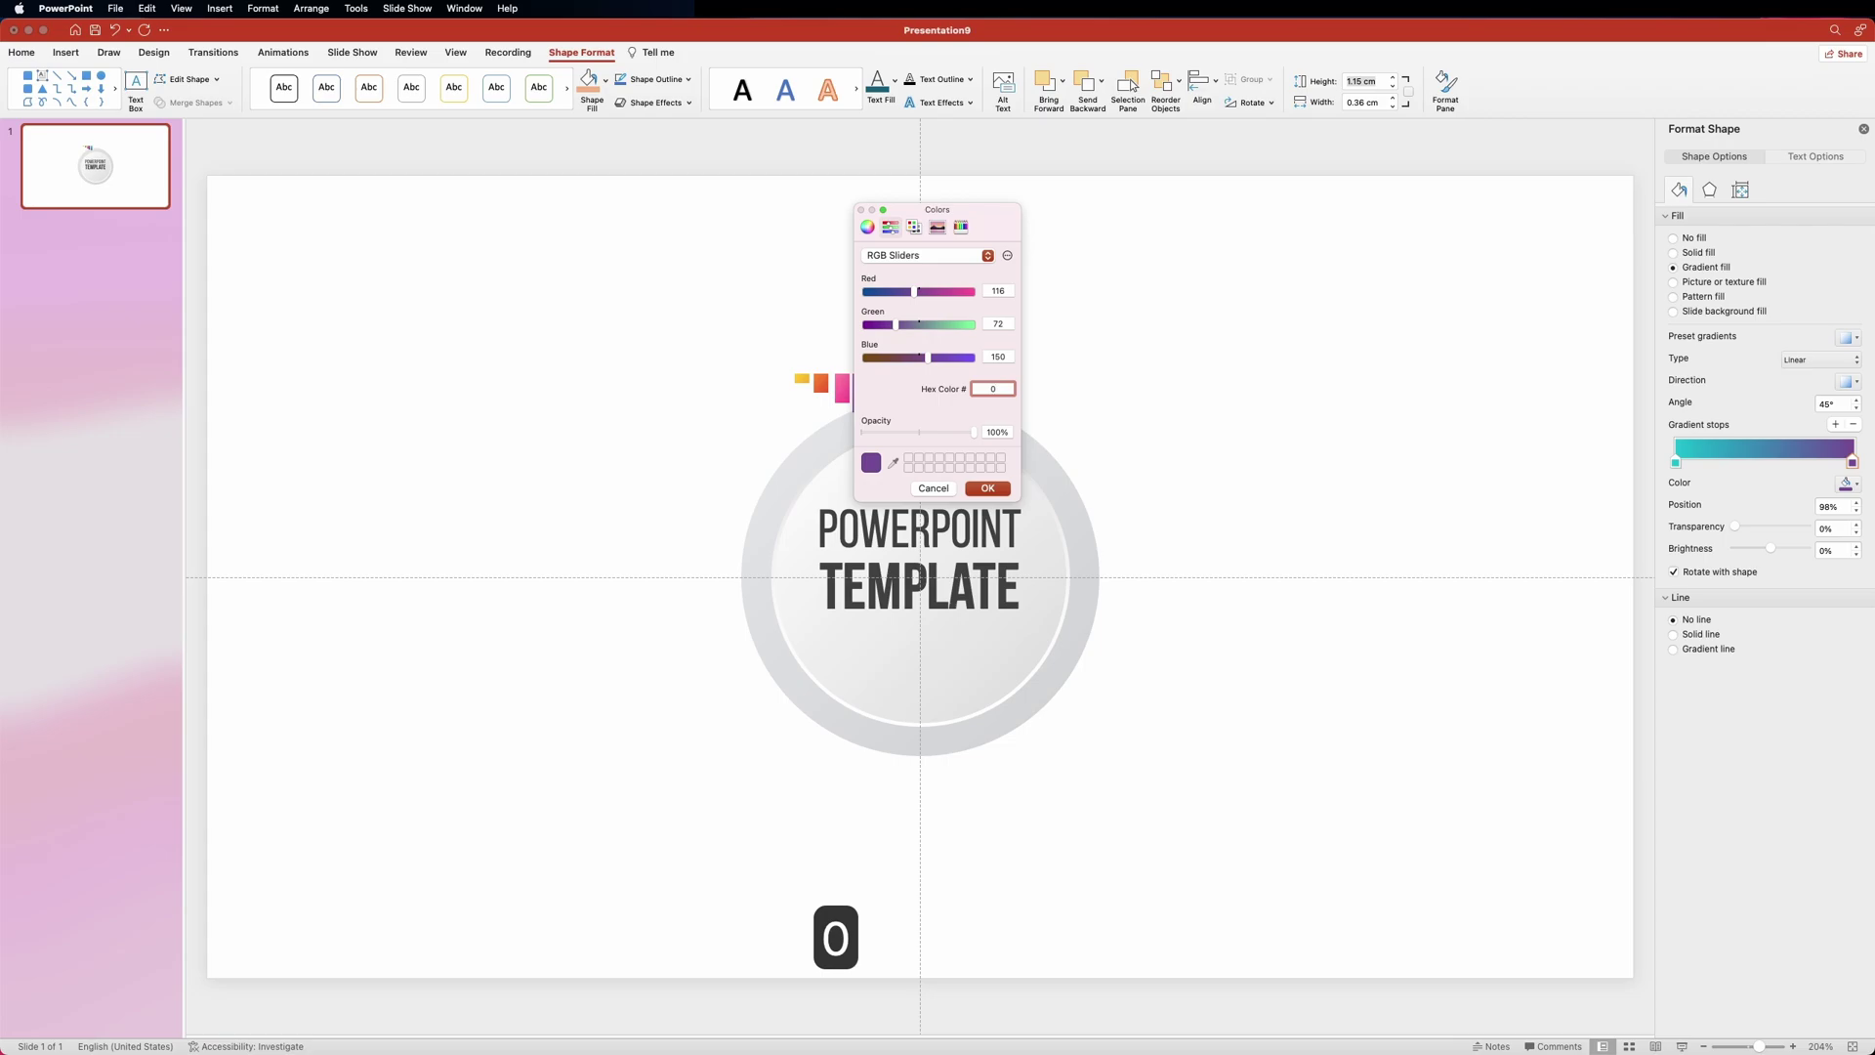
{"action": "left_click", "coordinate": [987, 488]}
Step: Duplicate the teal bar to its right and set the copy's height to 1.38 cm
{"action": "left_click_drag", "start_coordinate": [880, 411], "coordinate": [898, 414]}
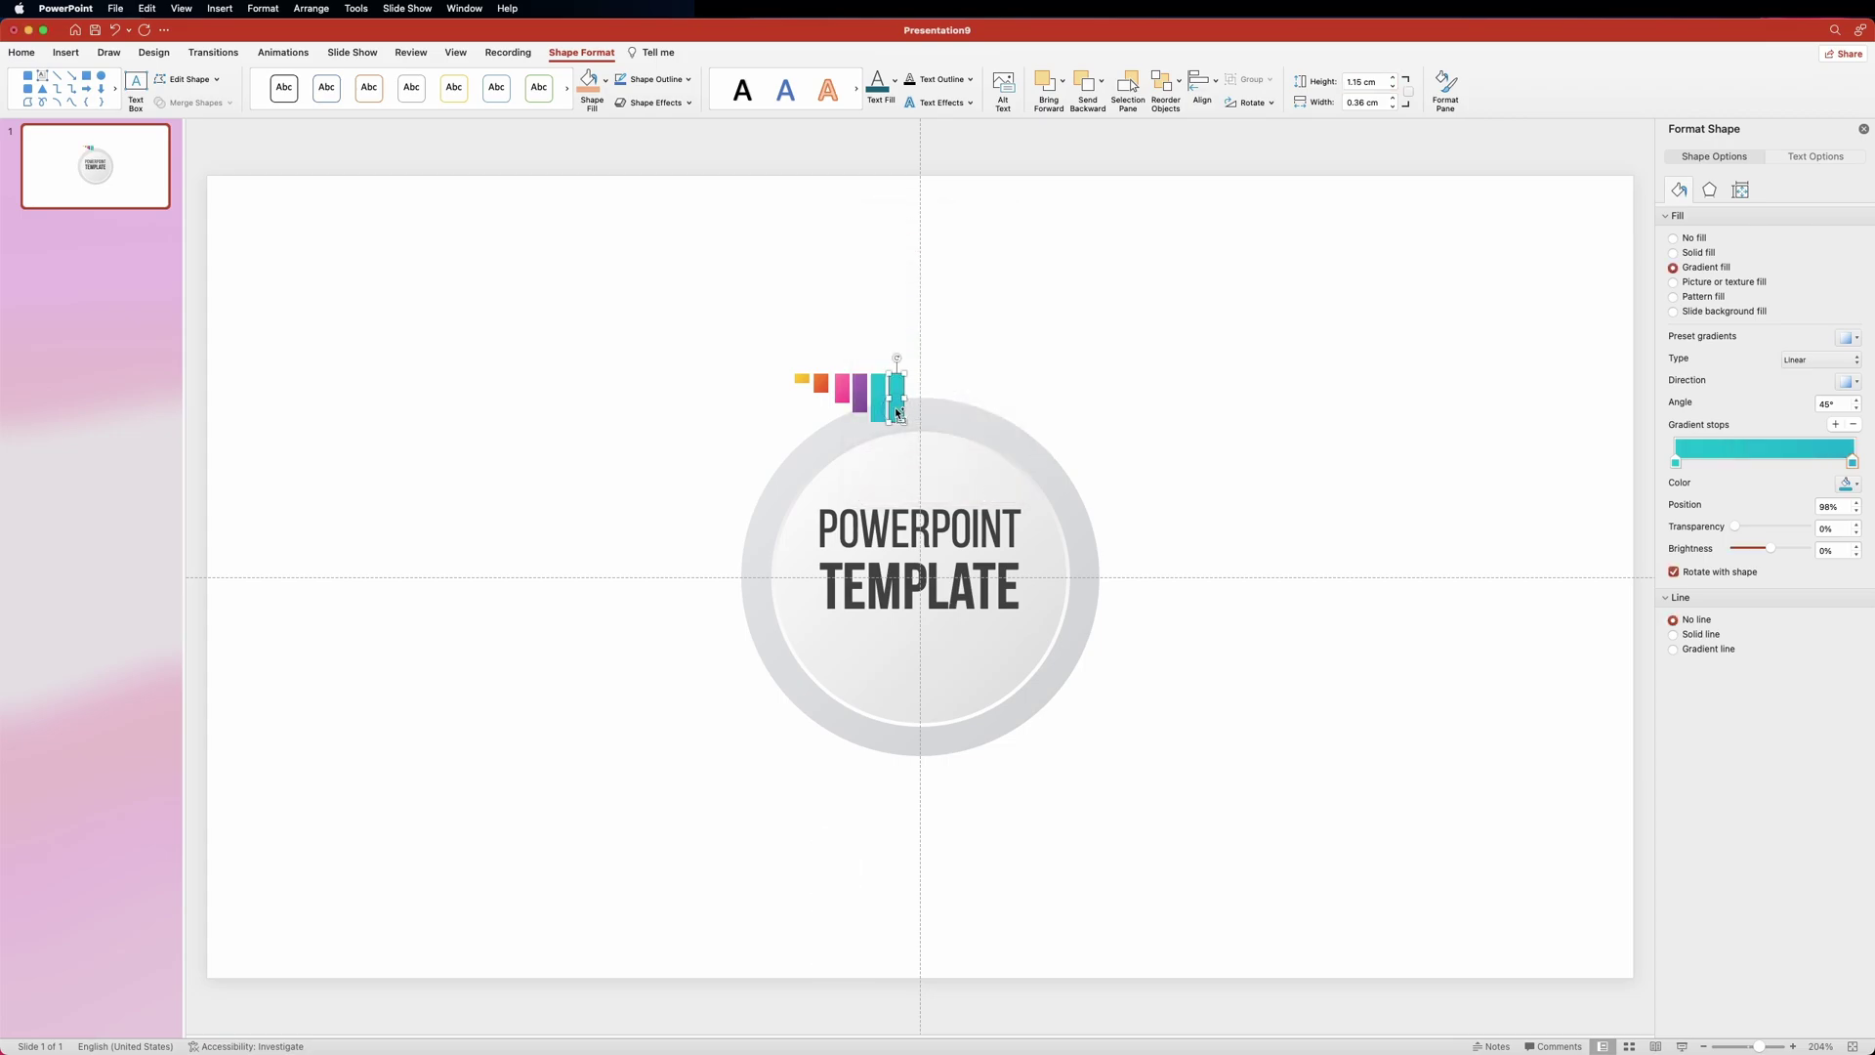
{"action": "left_click", "coordinate": [1348, 81]}
{"action": "key", "text": "BackSpace"}
{"action": "key", "text": "BackSpace"}
{"action": "type", "text": "38"}
{"action": "key", "text": "Return"}
Step: Give the 1.38 cm bar a gradient from yellow e9df1f to a9b3
{"action": "left_click", "coordinate": [1676, 463]}
{"action": "left_click", "coordinate": [1849, 483]}
{"action": "left_click", "coordinate": [1757, 694]}
{"action": "type", "text": "e9df1f"}
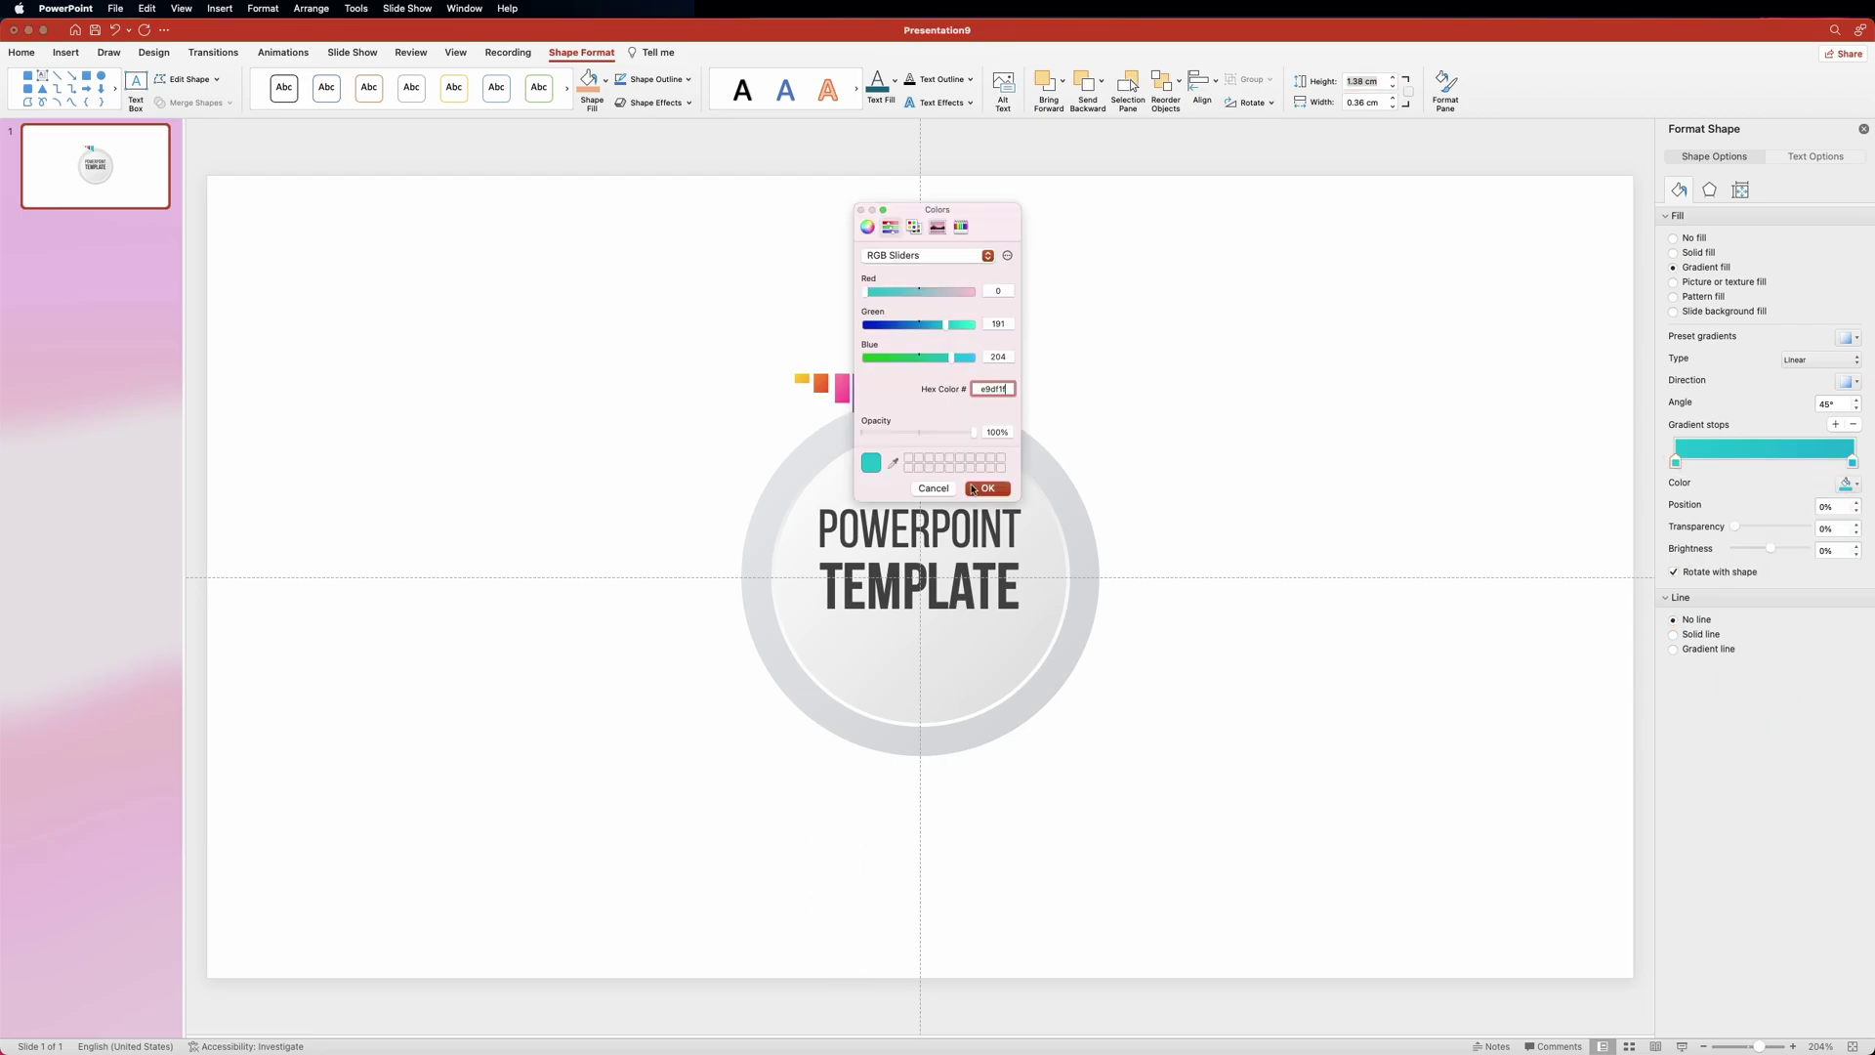
{"action": "left_click", "coordinate": [973, 488]}
{"action": "left_click", "coordinate": [1853, 463]}
{"action": "left_click", "coordinate": [1849, 483]}
{"action": "left_click", "coordinate": [1757, 694]}
{"action": "type", "text": "a9b3"}
{"action": "key", "text": "Return"}
Step: Bottom-align and evenly distribute all six bars, then move them into the circle below TEMPLATE
{"action": "left_click", "coordinate": [879, 401], "text": "shift"}
{"action": "left_click", "coordinate": [860, 395], "text": "shift"}
{"action": "left_click", "coordinate": [842, 387], "text": "shift"}
{"action": "left_click", "coordinate": [822, 383], "text": "shift"}
{"action": "left_click", "coordinate": [802, 379], "text": "shift"}
{"action": "left_click", "coordinate": [1212, 83]}
{"action": "left_click", "coordinate": [1247, 236]}
{"action": "left_click", "coordinate": [1206, 83]}
{"action": "left_click", "coordinate": [1260, 281]}
{"action": "left_click_drag", "start_coordinate": [897, 386], "coordinate": [968, 644]}
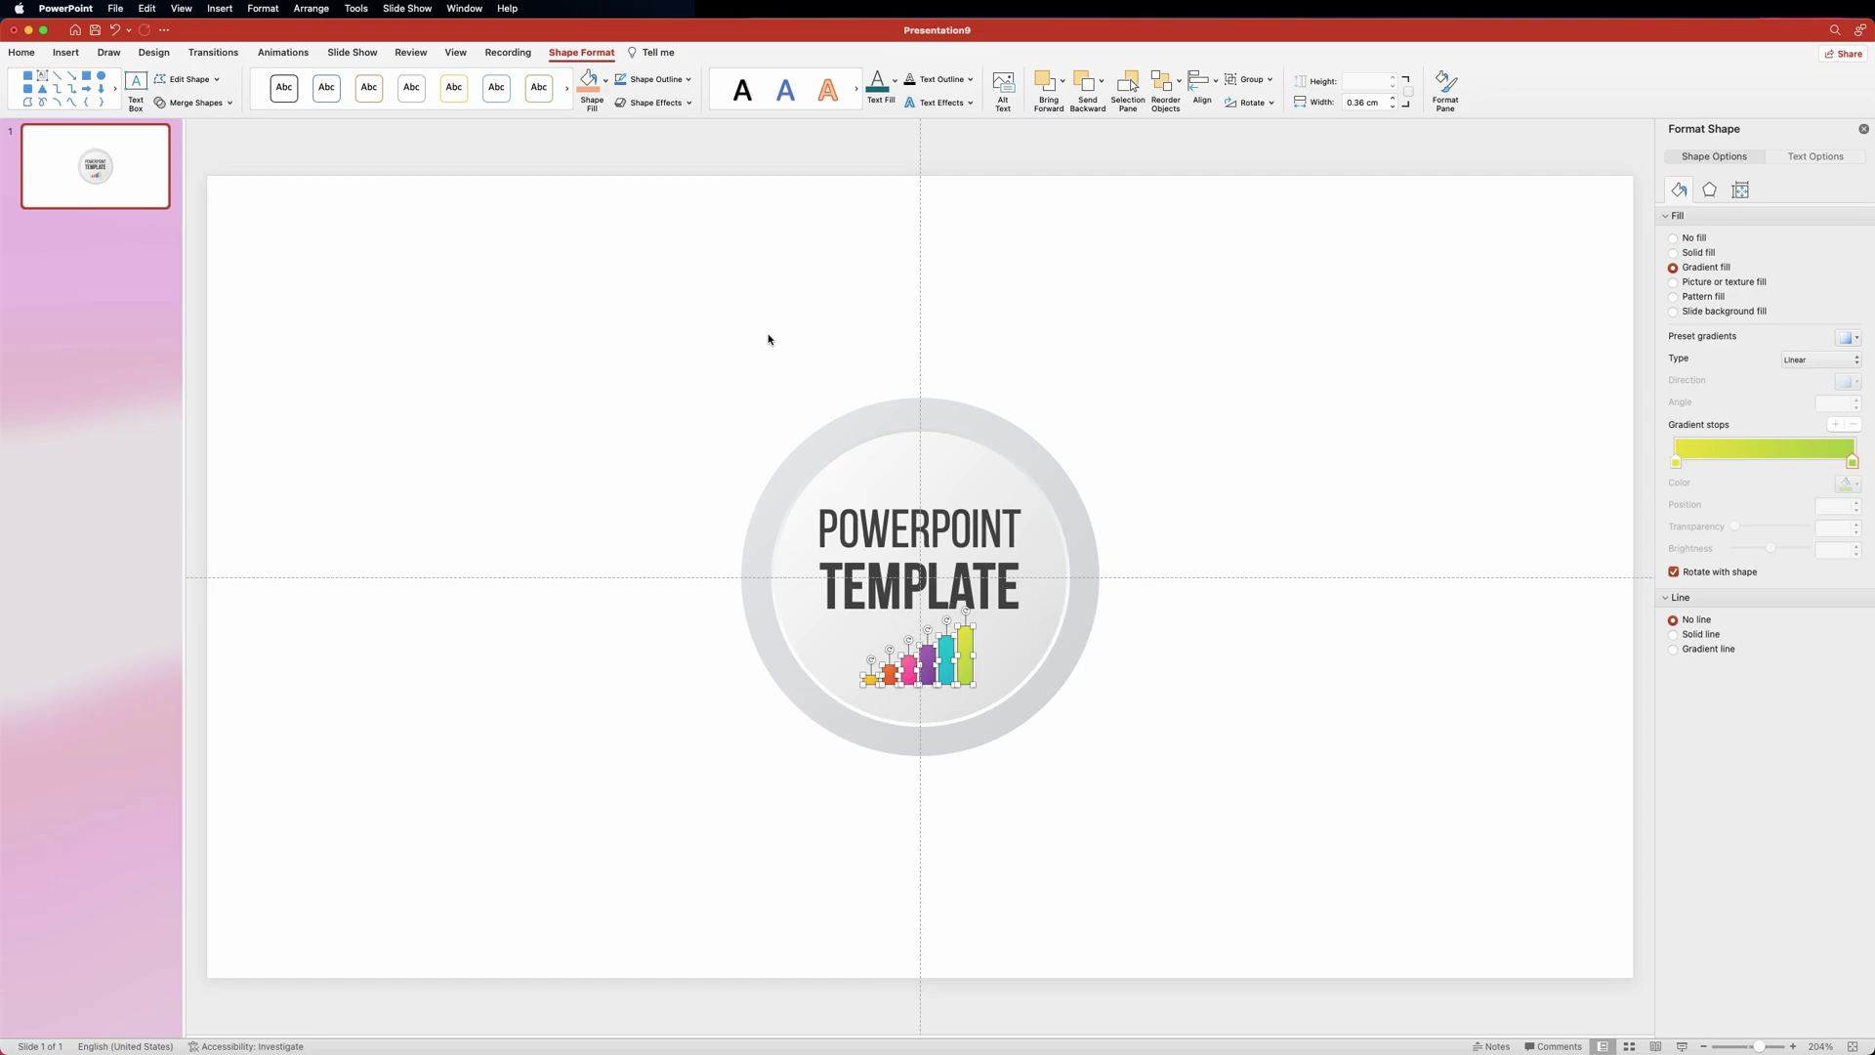
{"action": "left_click", "coordinate": [23, 54]}
Step: Insert a rectangle sized 4 cm high by 9 cm wide
{"action": "left_click", "coordinate": [761, 82]}
{"action": "left_click", "coordinate": [857, 128]}
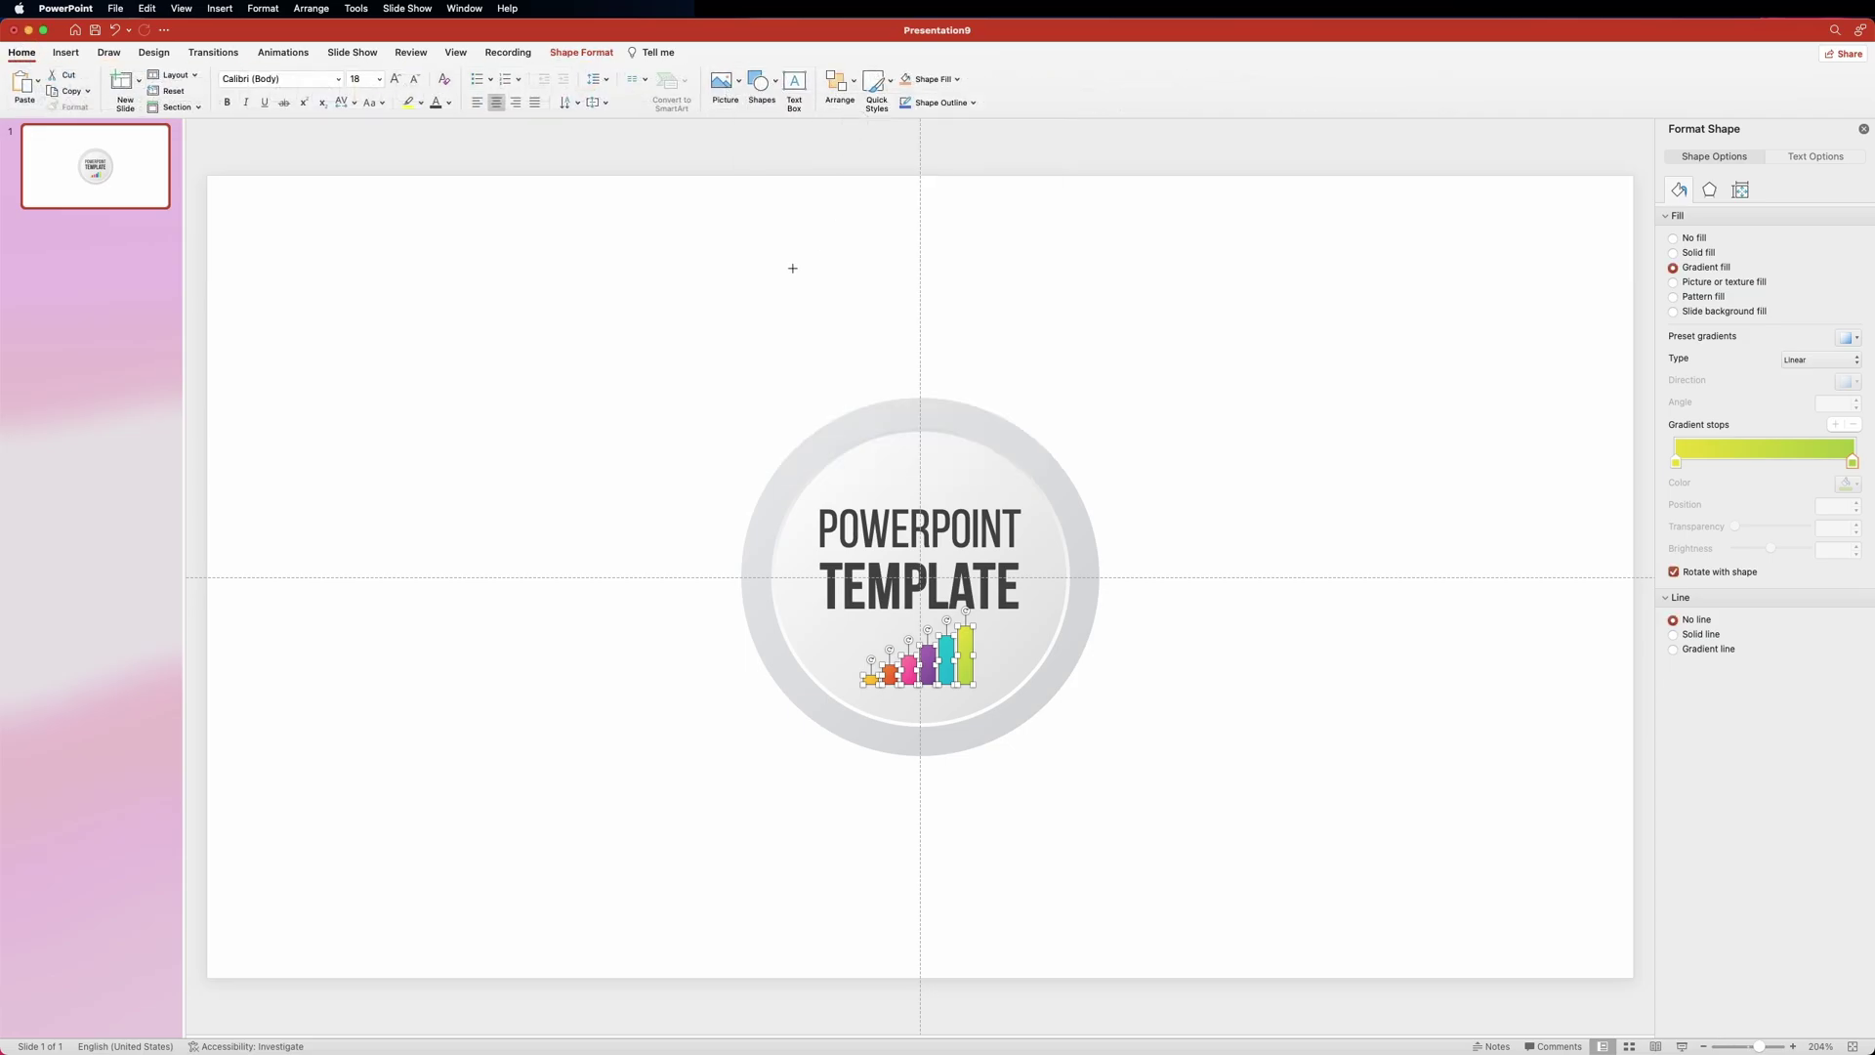
{"action": "left_click", "coordinate": [761, 333]}
{"action": "double_click", "coordinate": [1360, 81]}
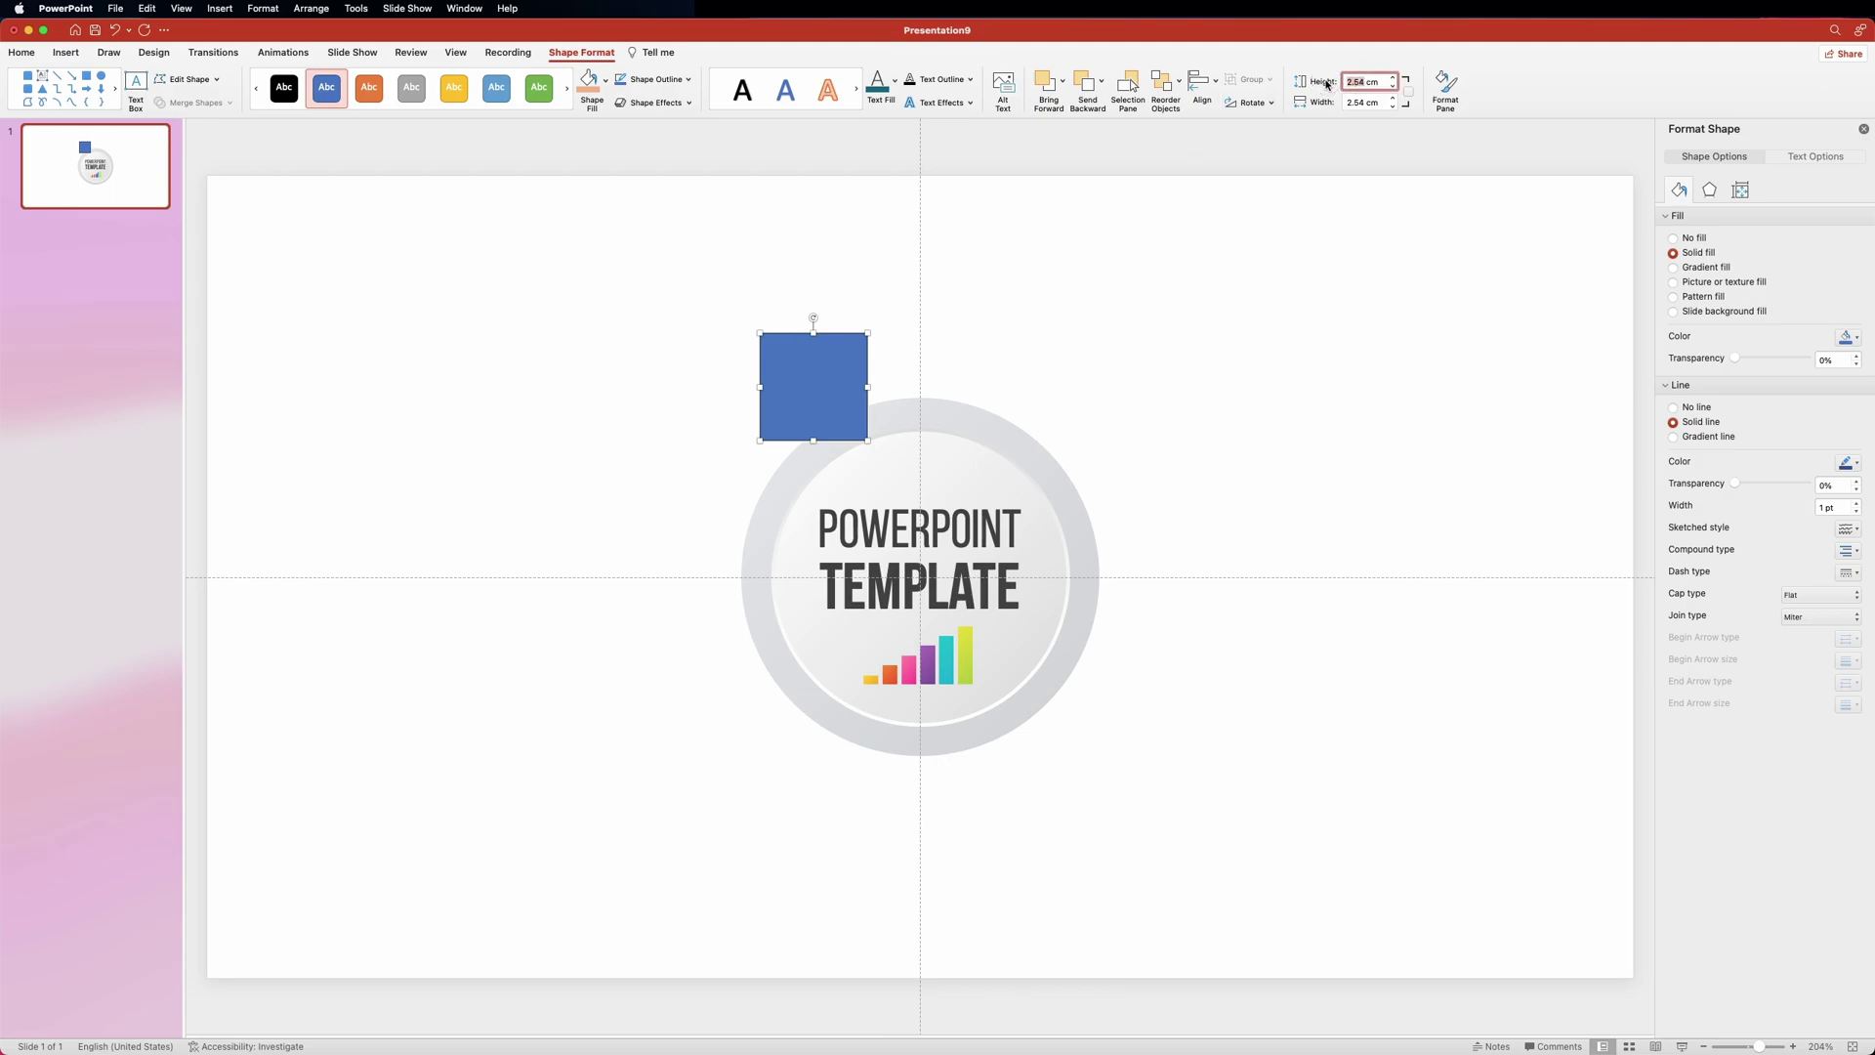
{"action": "type", "text": "4"}
{"action": "key", "text": "Tab"}
{"action": "type", "text": "9"}
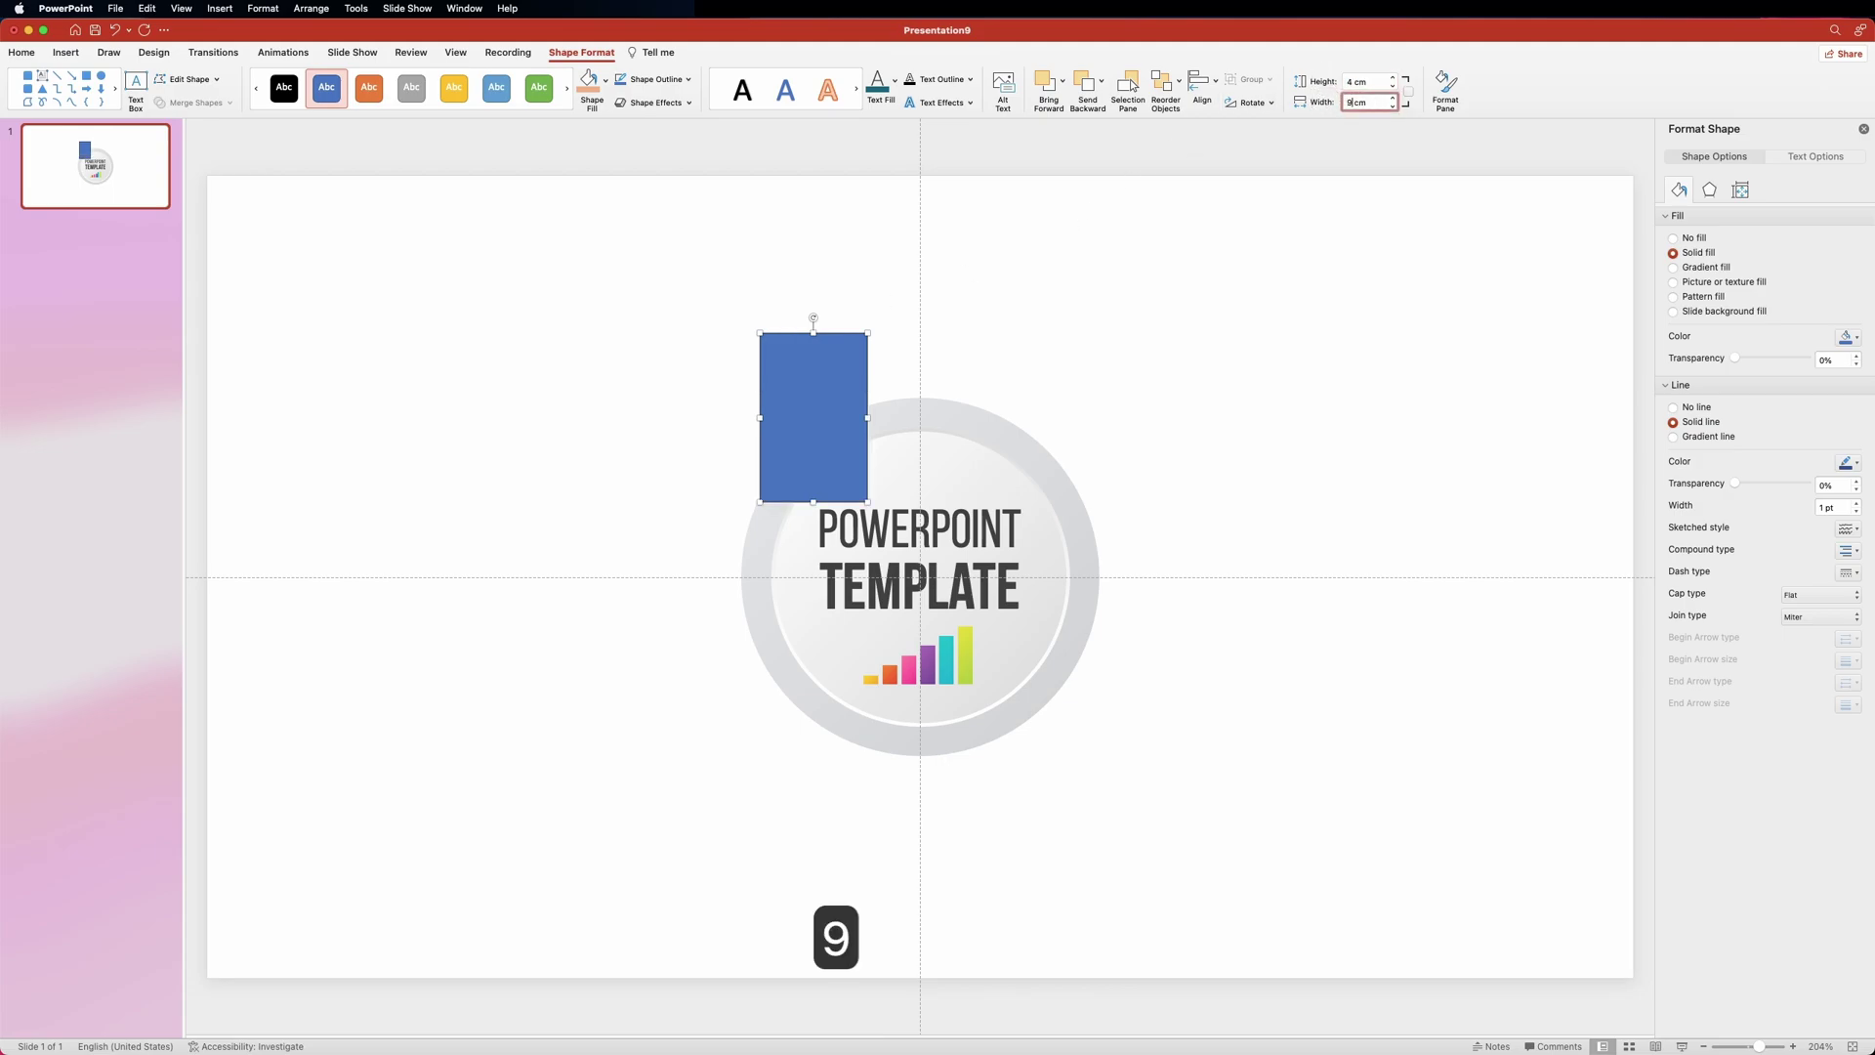
{"action": "key", "text": "Return"}
Step: Move the rectangle to the slide's upper left and remove its outline
{"action": "left_click_drag", "start_coordinate": [1110, 382], "coordinate": [720, 330]}
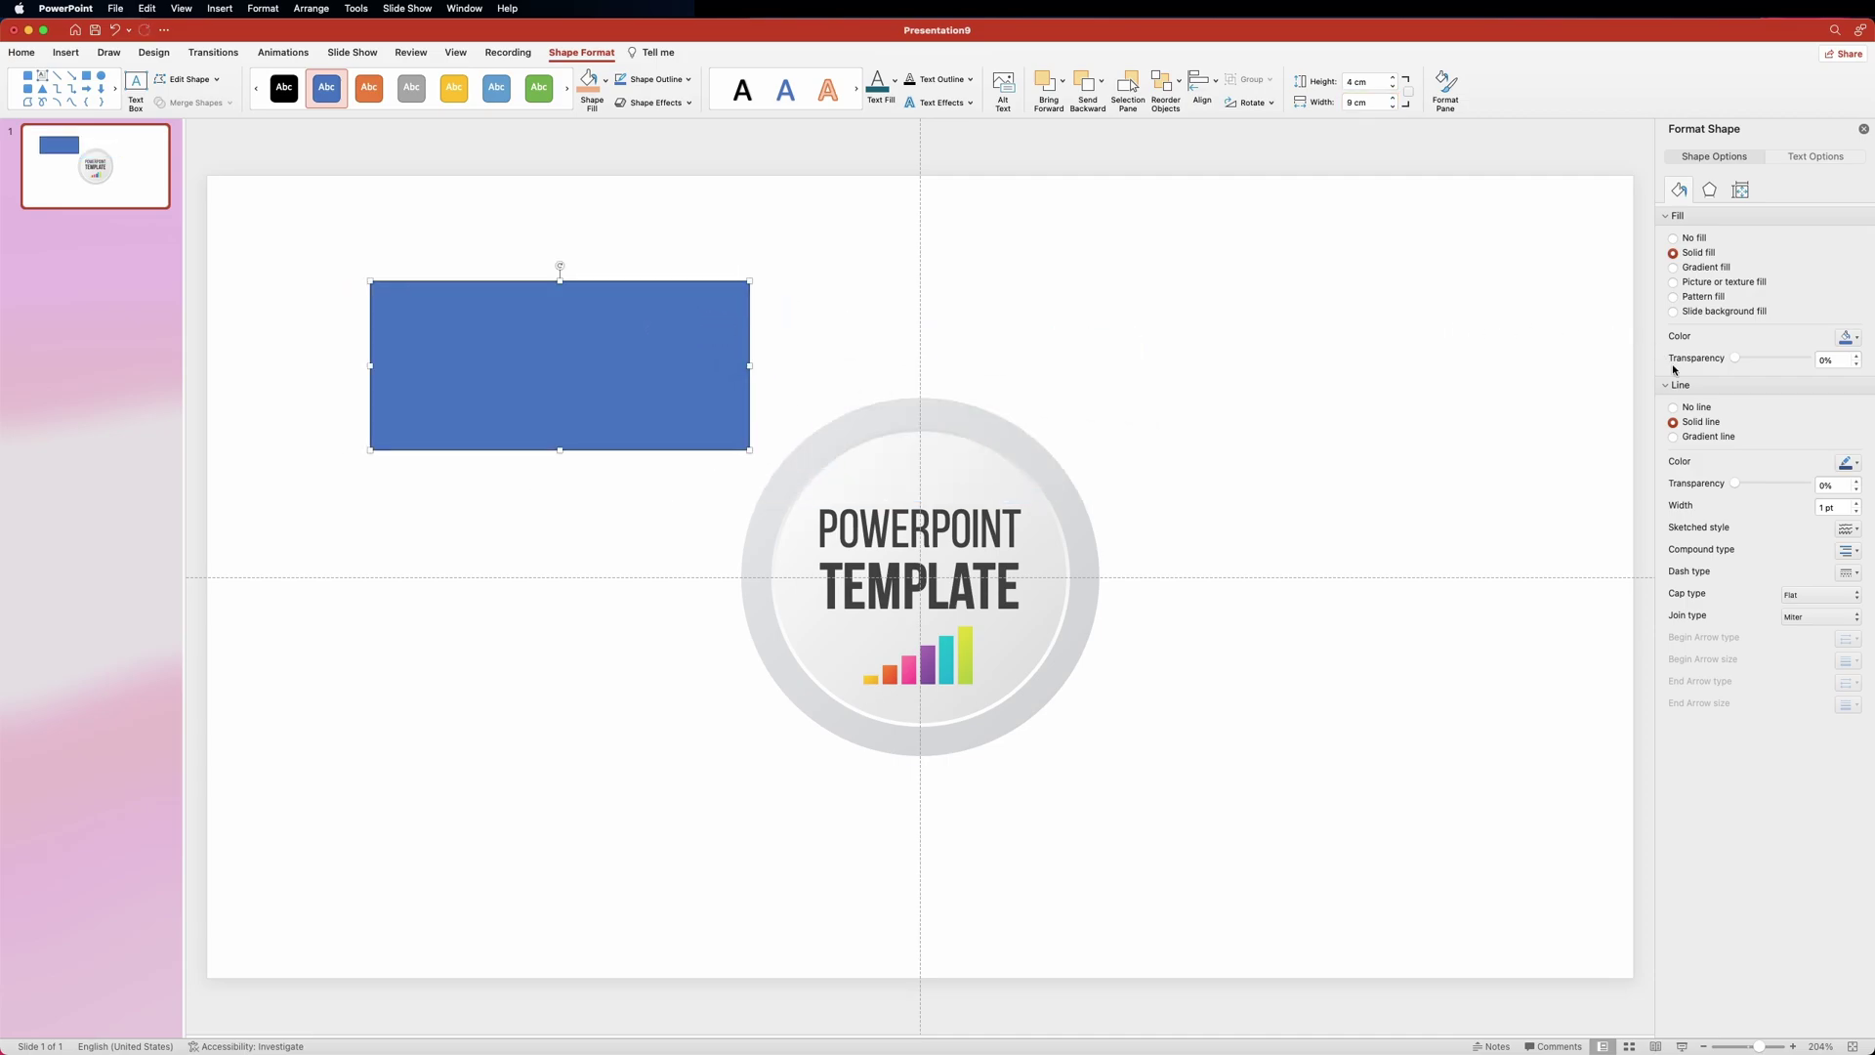
{"action": "left_click", "coordinate": [1673, 408]}
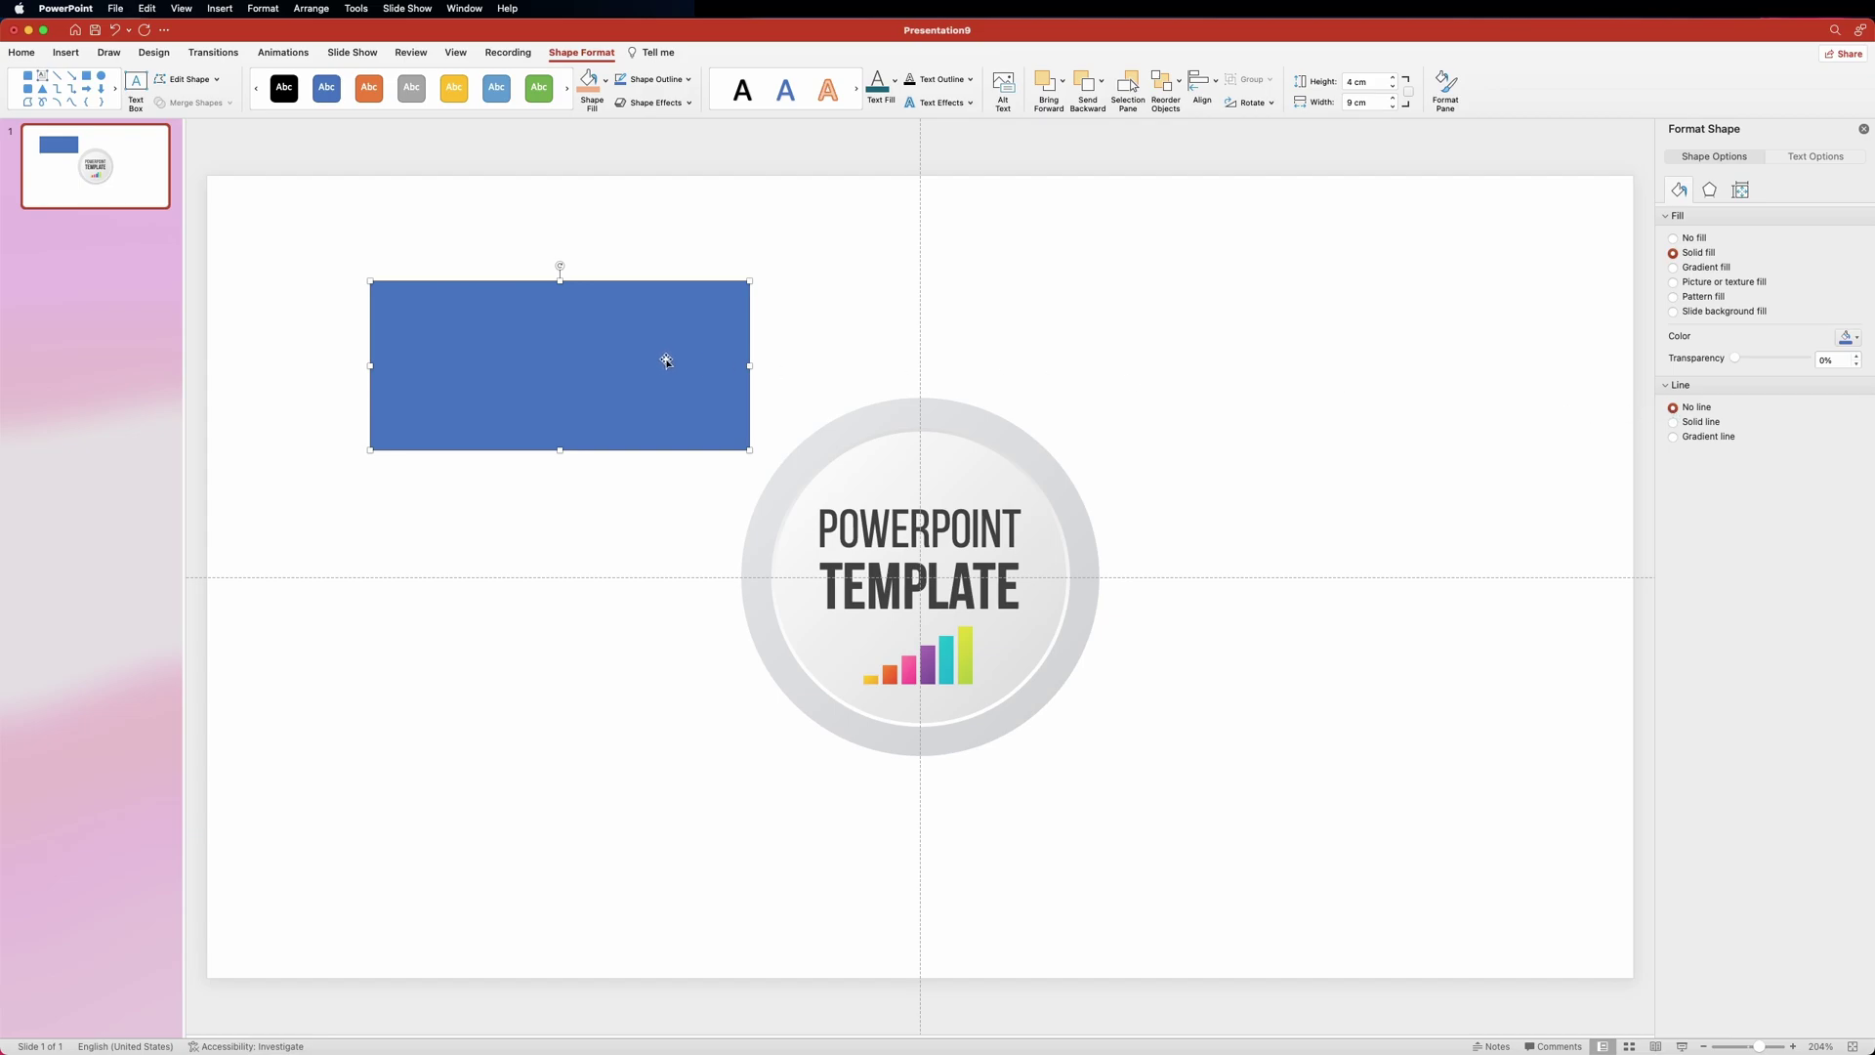
{"action": "left_click", "coordinate": [30, 57]}
{"action": "left_click", "coordinate": [778, 85]}
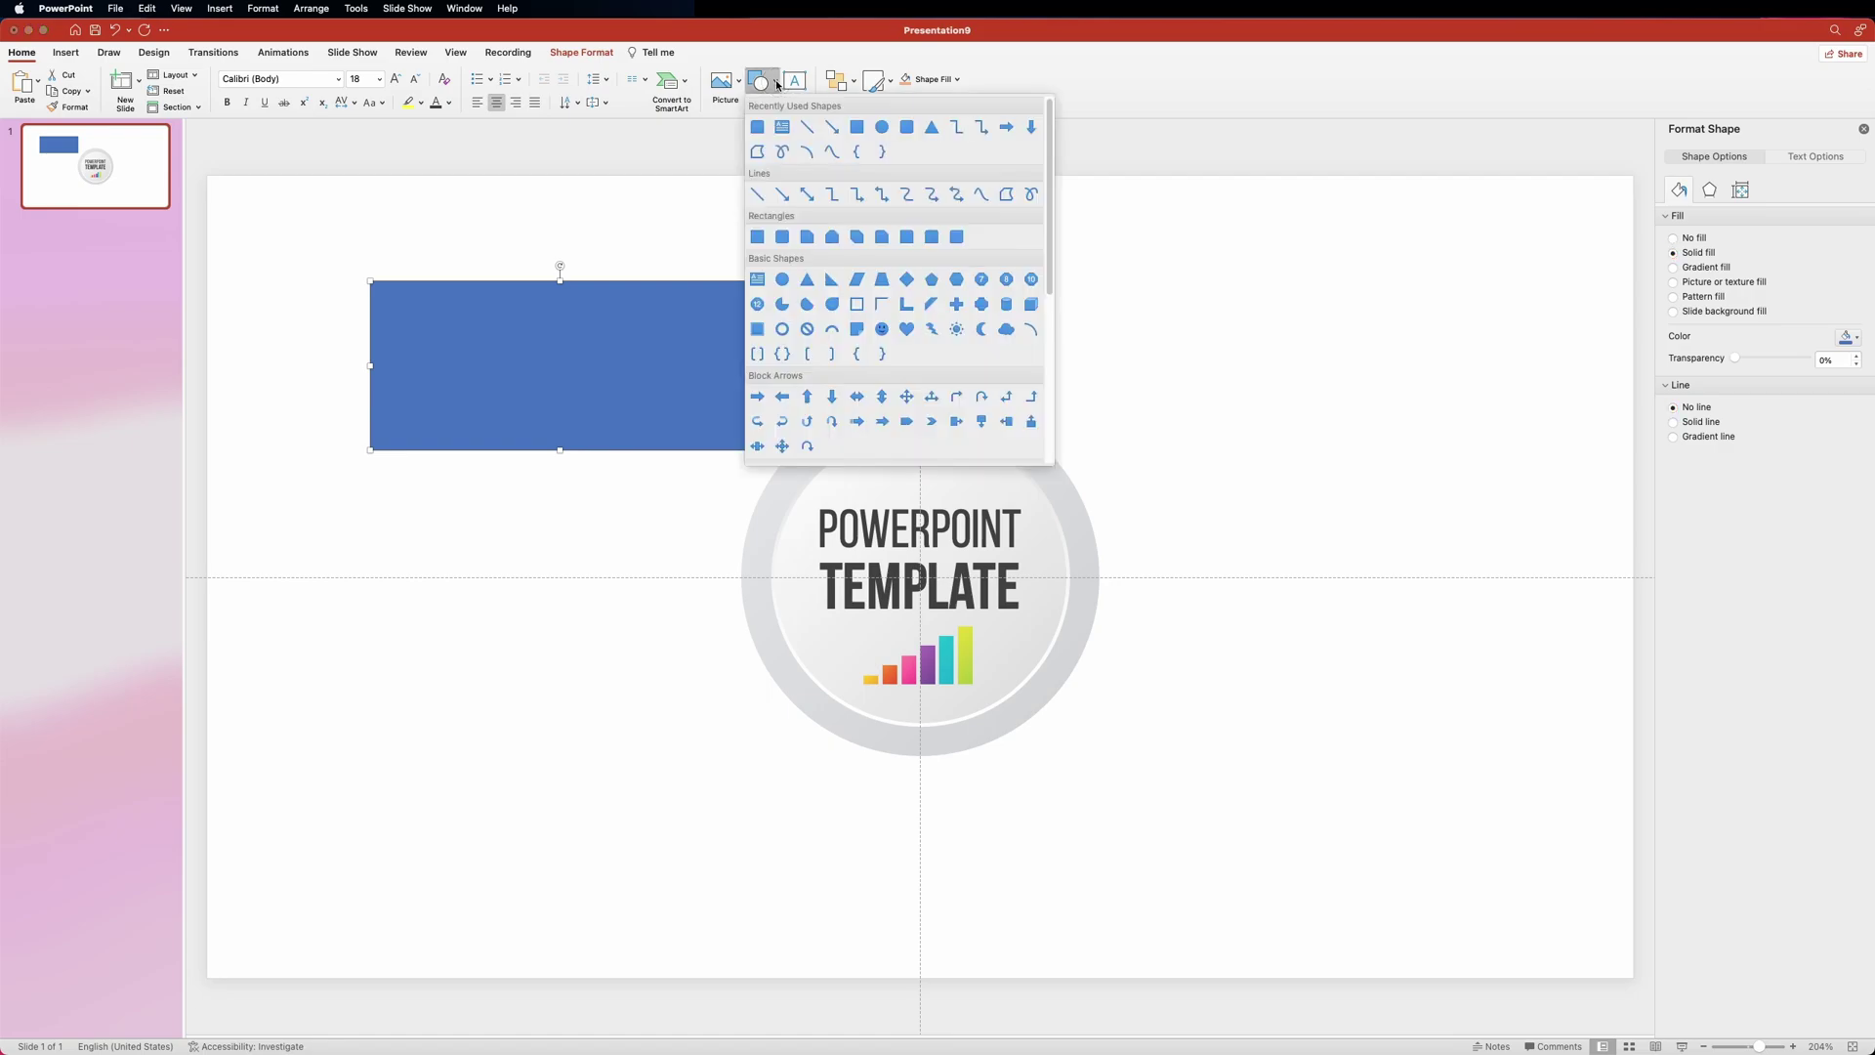
{"action": "left_click", "coordinate": [882, 127]}
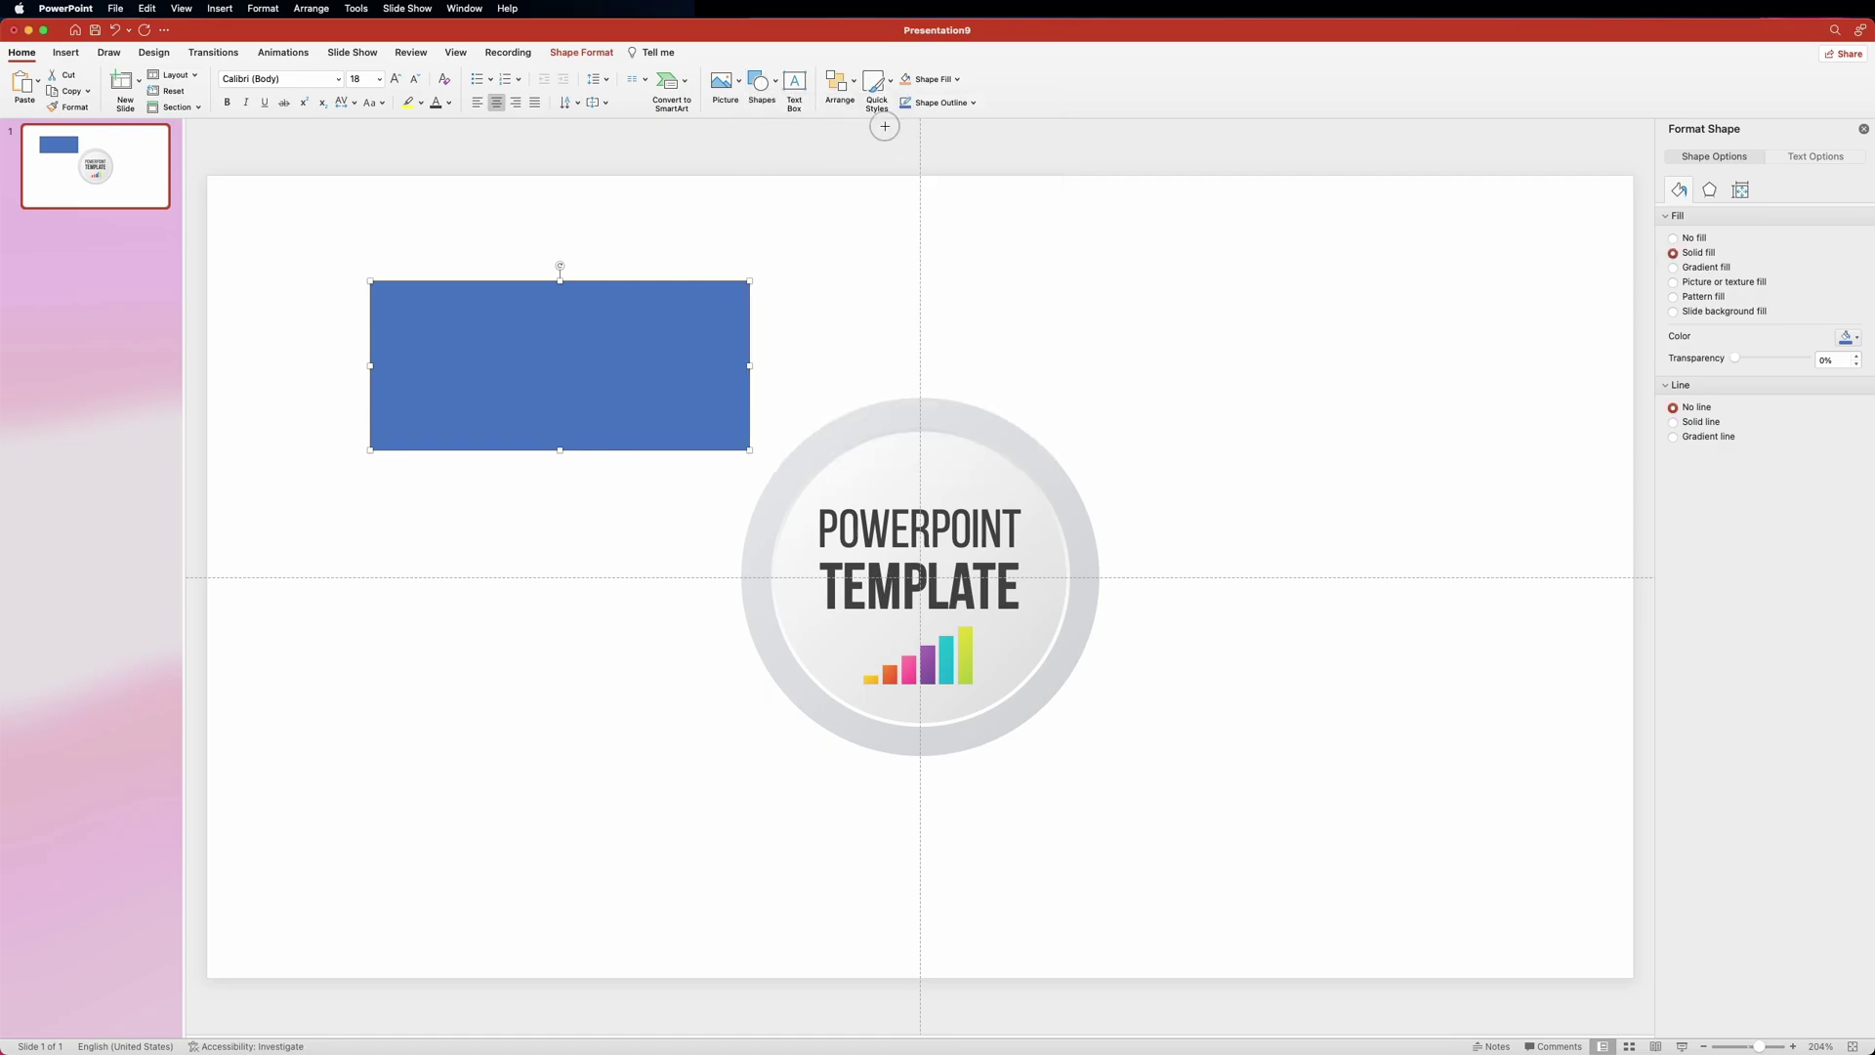
Step: Place a 4 × 4 cm outline-free circle over the rectangle's left end
{"action": "left_click", "coordinate": [817, 308]}
{"action": "left_click", "coordinate": [1364, 82]}
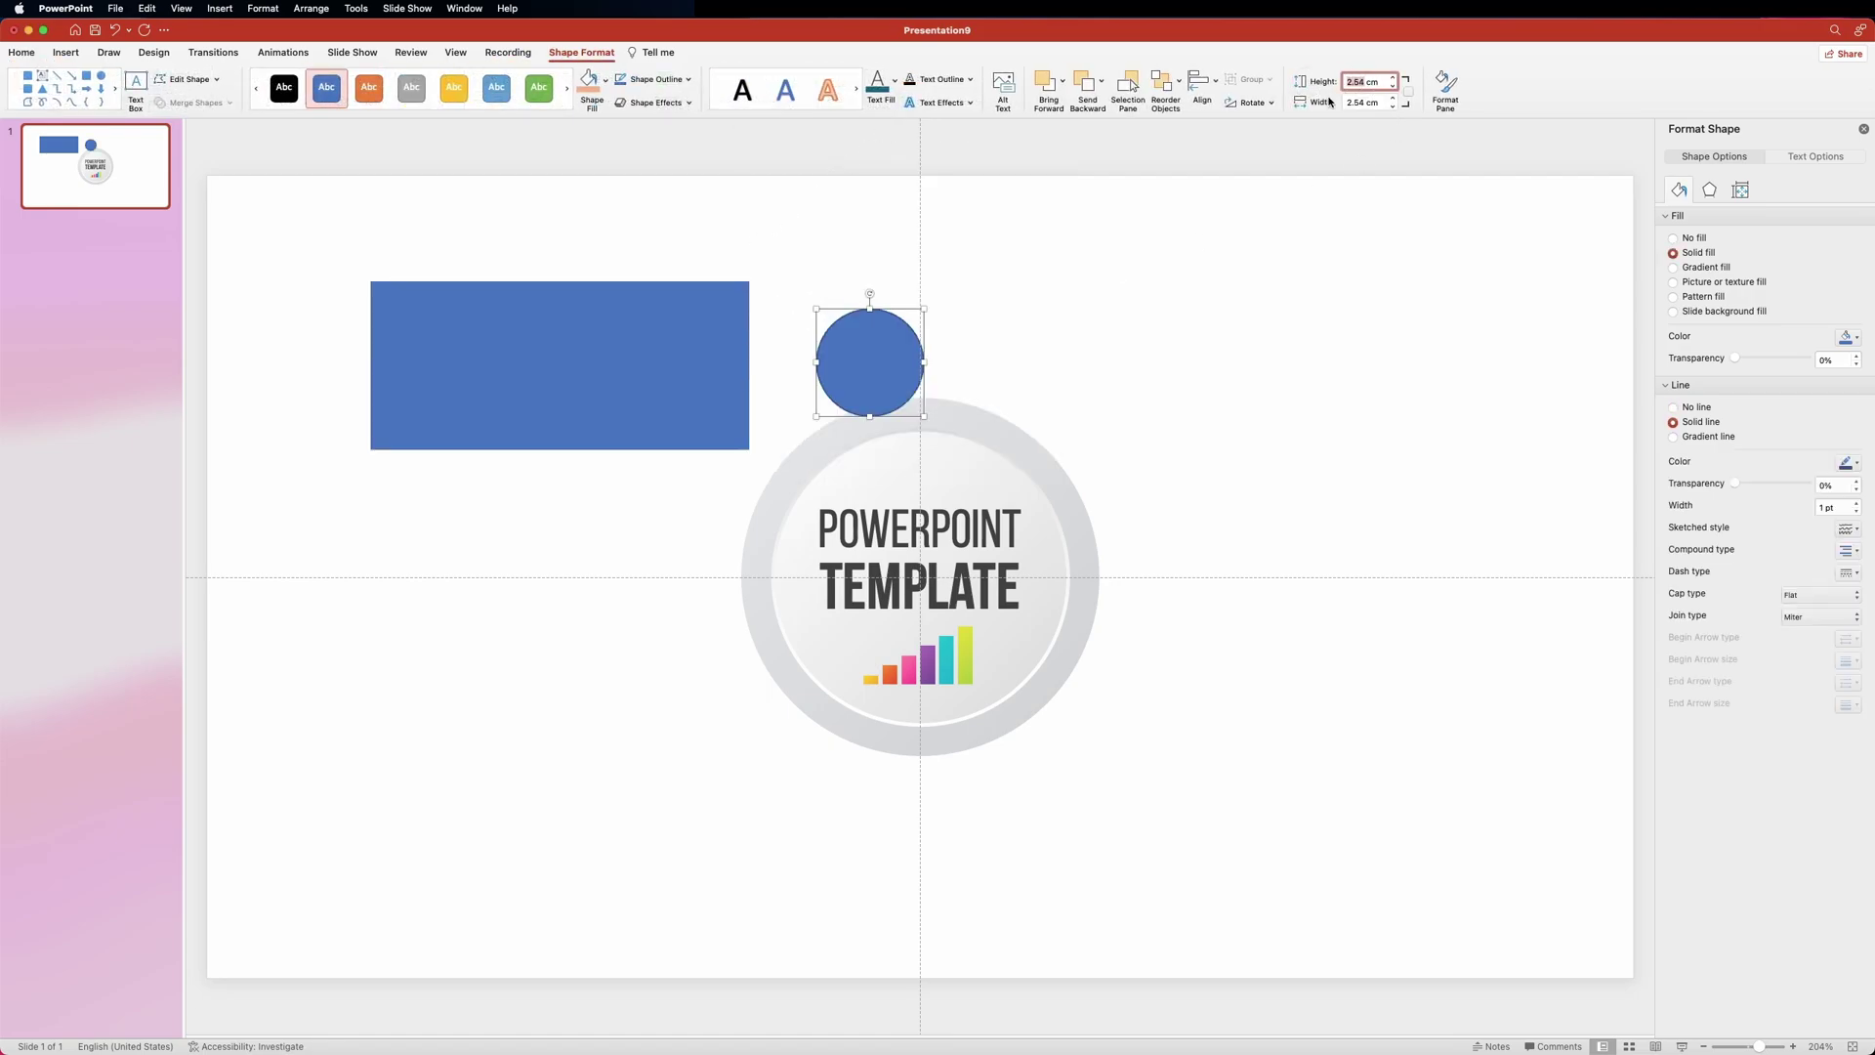
{"action": "type", "text": "4"}
{"action": "key", "text": "Tab"}
{"action": "type", "text": "4"}
{"action": "key", "text": "Return"}
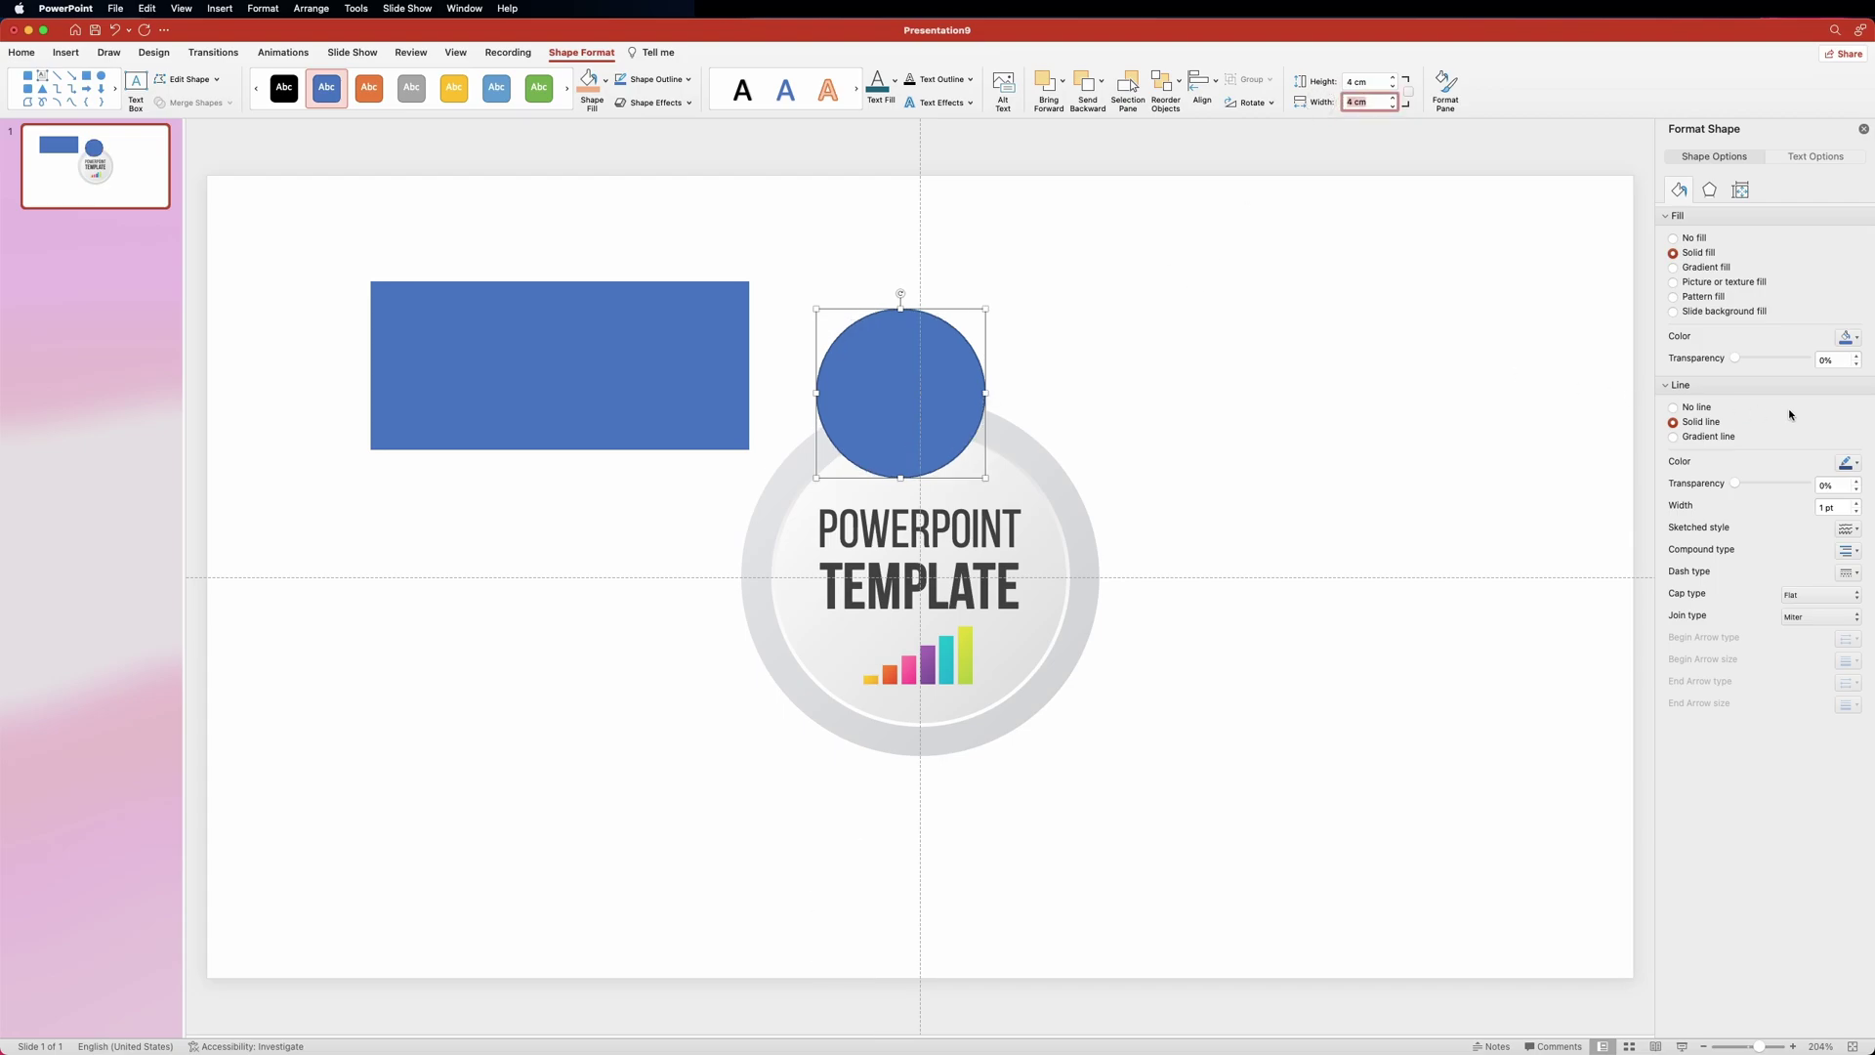
{"action": "left_click", "coordinate": [1673, 407]}
{"action": "left_click_drag", "start_coordinate": [940, 389], "coordinate": [419, 361]}
Step: Duplicate the rectangle-and-circle pair directly below the original
{"action": "left_click", "coordinate": [381, 264]}
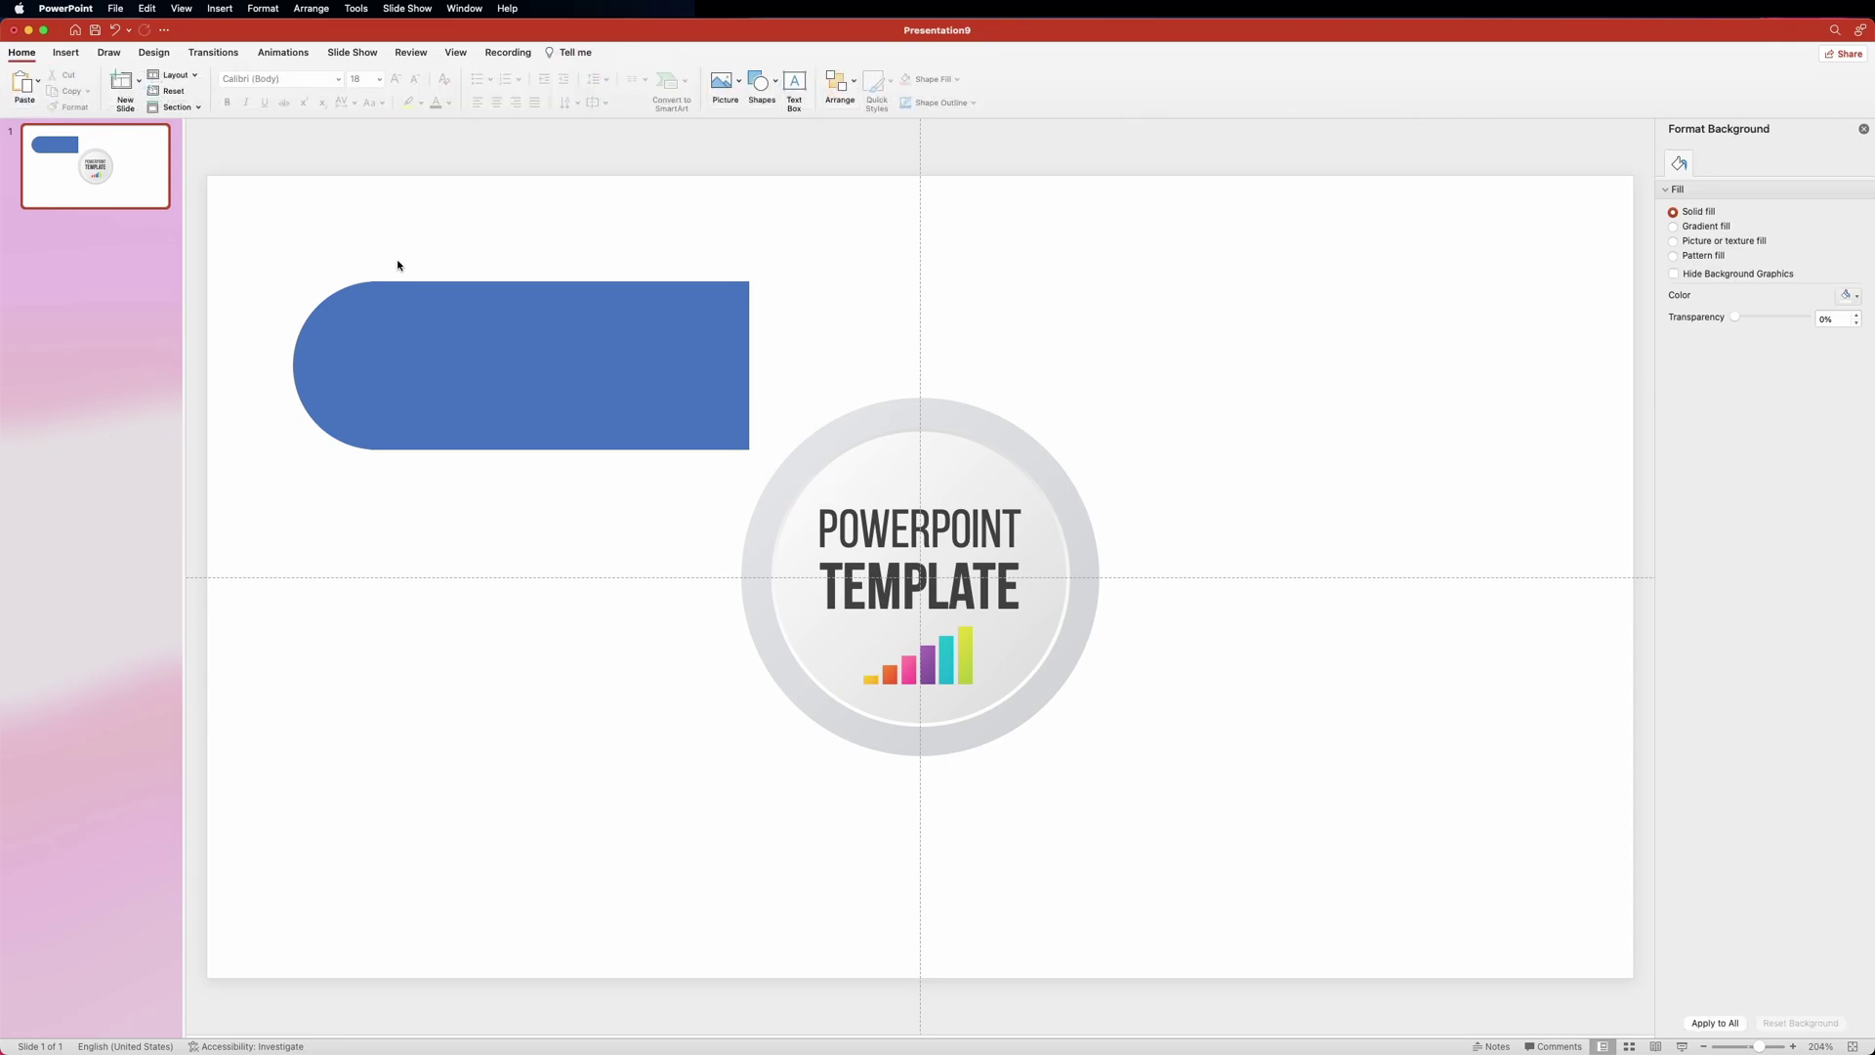
{"action": "left_click", "coordinate": [521, 332]}
{"action": "left_click", "coordinate": [349, 344], "text": "shift"}
{"action": "left_click_drag", "start_coordinate": [606, 314], "coordinate": [591, 516]}
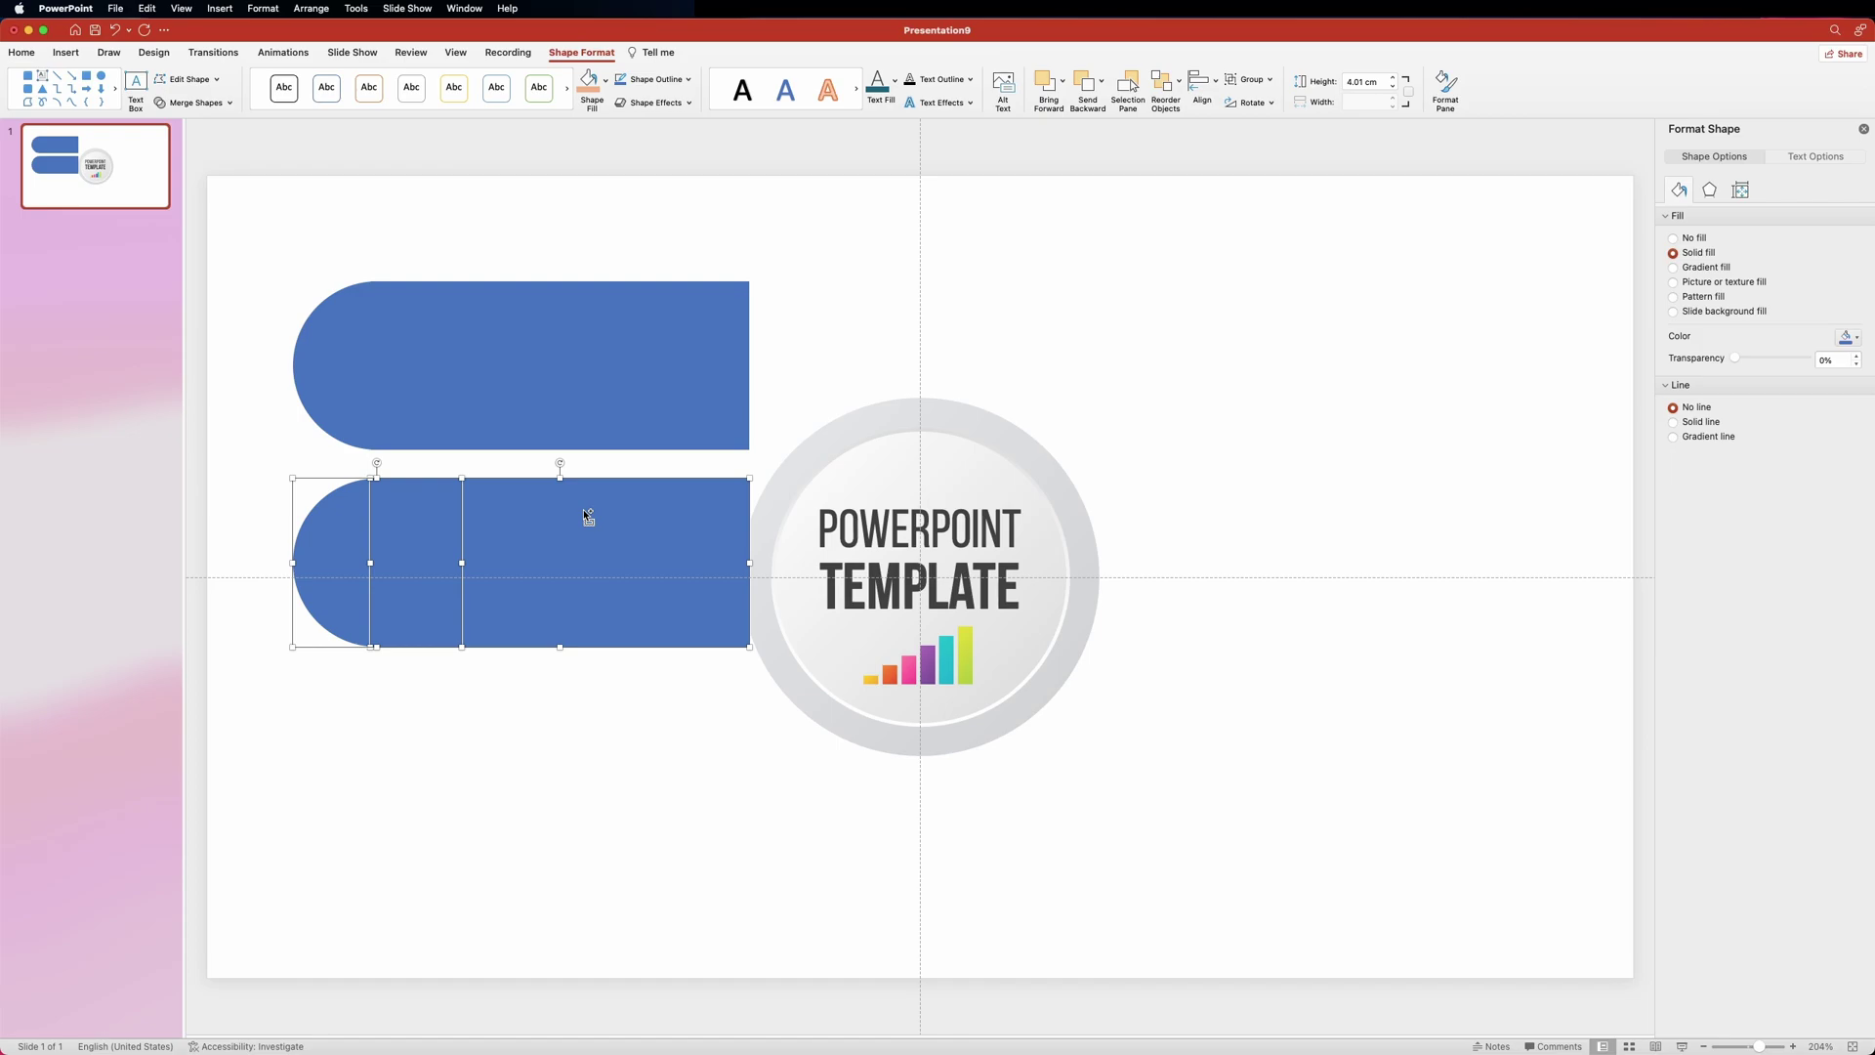
{"action": "left_click", "coordinate": [230, 104]}
Step: Fragment the lower pair and delete the four circle pieces to leave a notched bar
{"action": "left_click", "coordinate": [218, 161]}
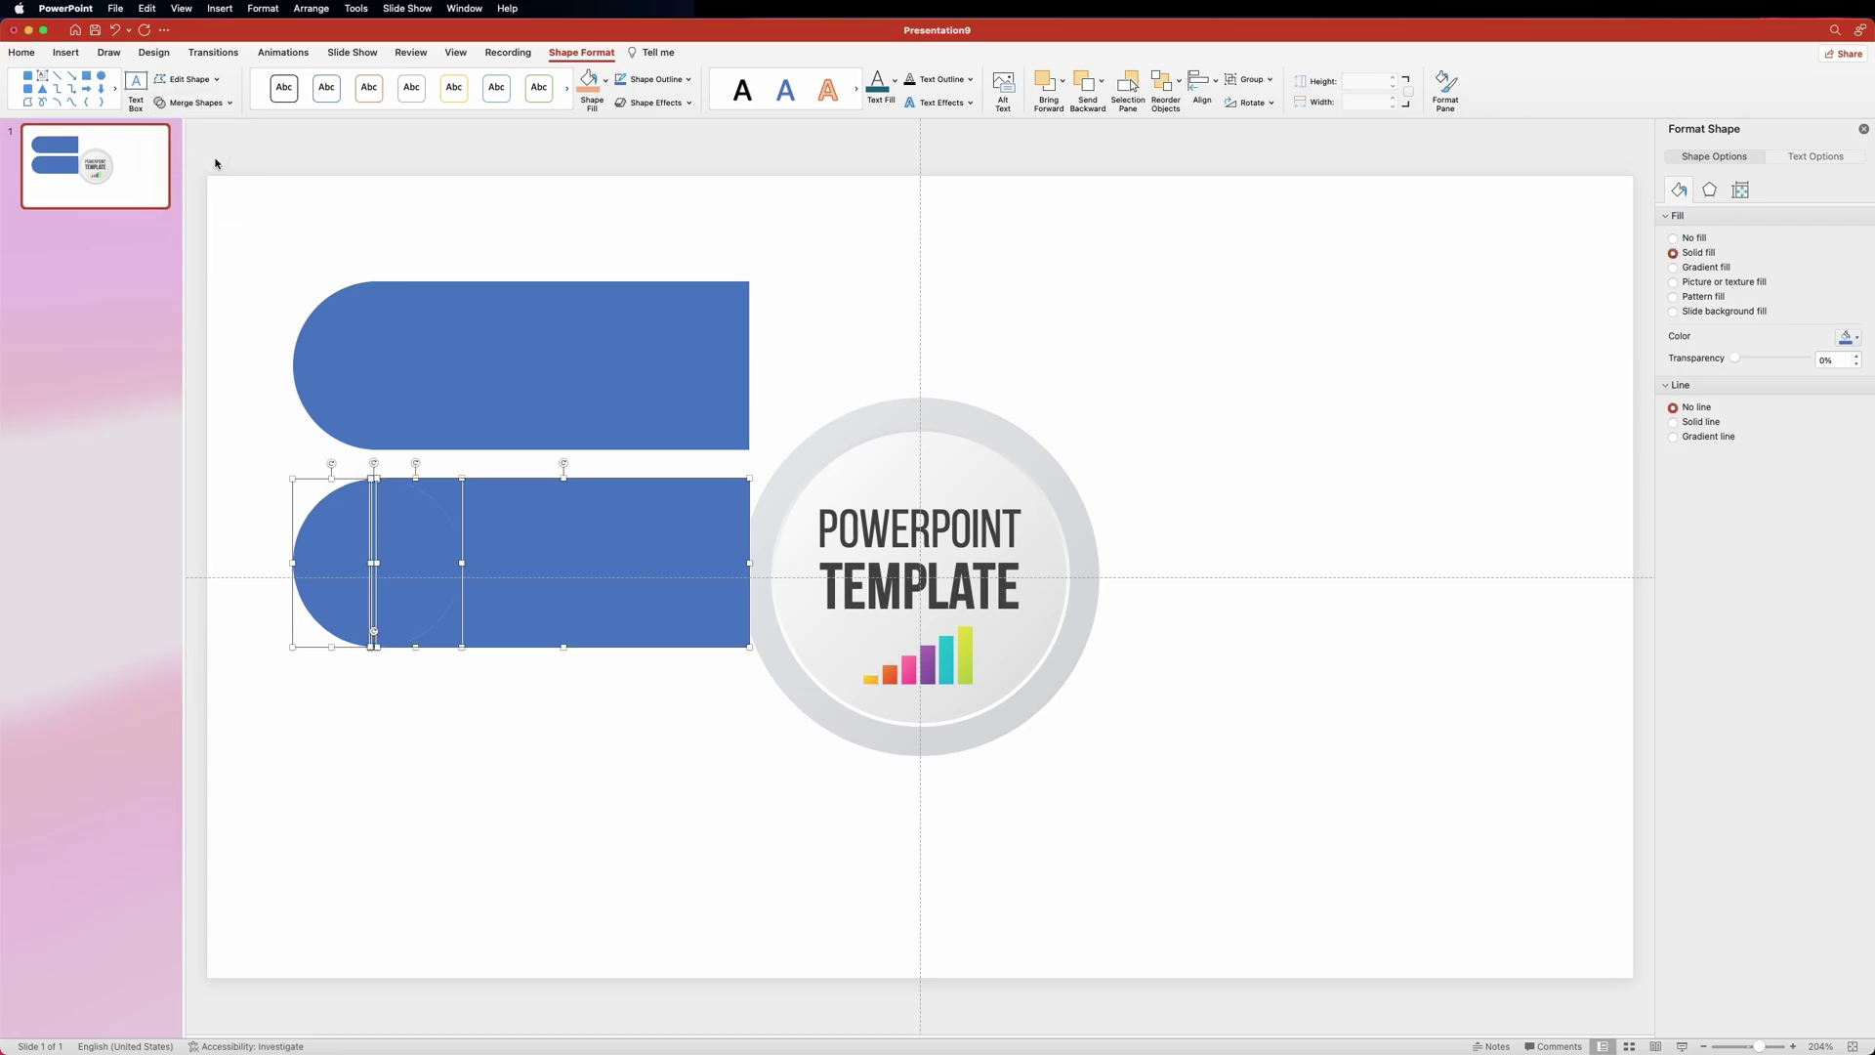
{"action": "left_click", "coordinate": [458, 703]}
{"action": "left_click", "coordinate": [351, 530]}
{"action": "key", "text": "BackSpace"}
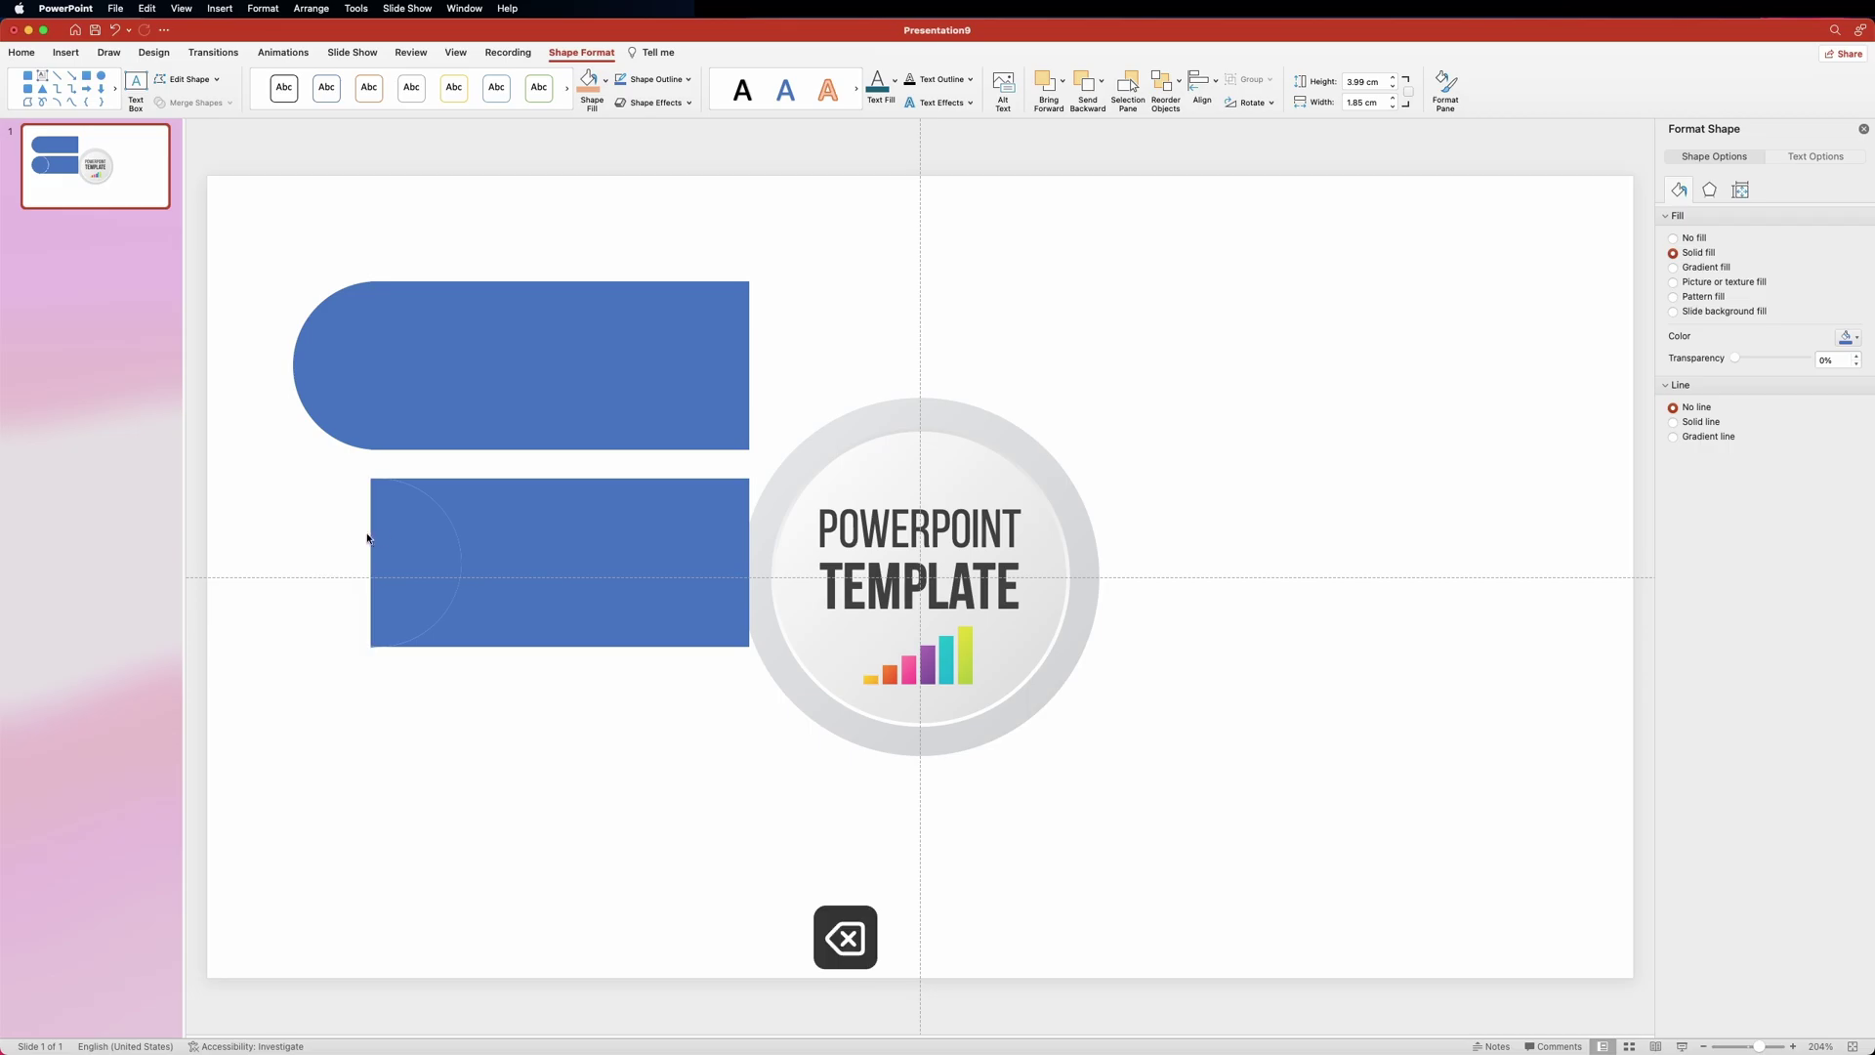
{"action": "left_click", "coordinate": [399, 525]}
{"action": "key", "text": "BackSpace"}
{"action": "left_click", "coordinate": [370, 642]}
{"action": "key", "text": "BackSpace"}
{"action": "left_click", "coordinate": [373, 478]}
{"action": "key", "text": "BackSpace"}
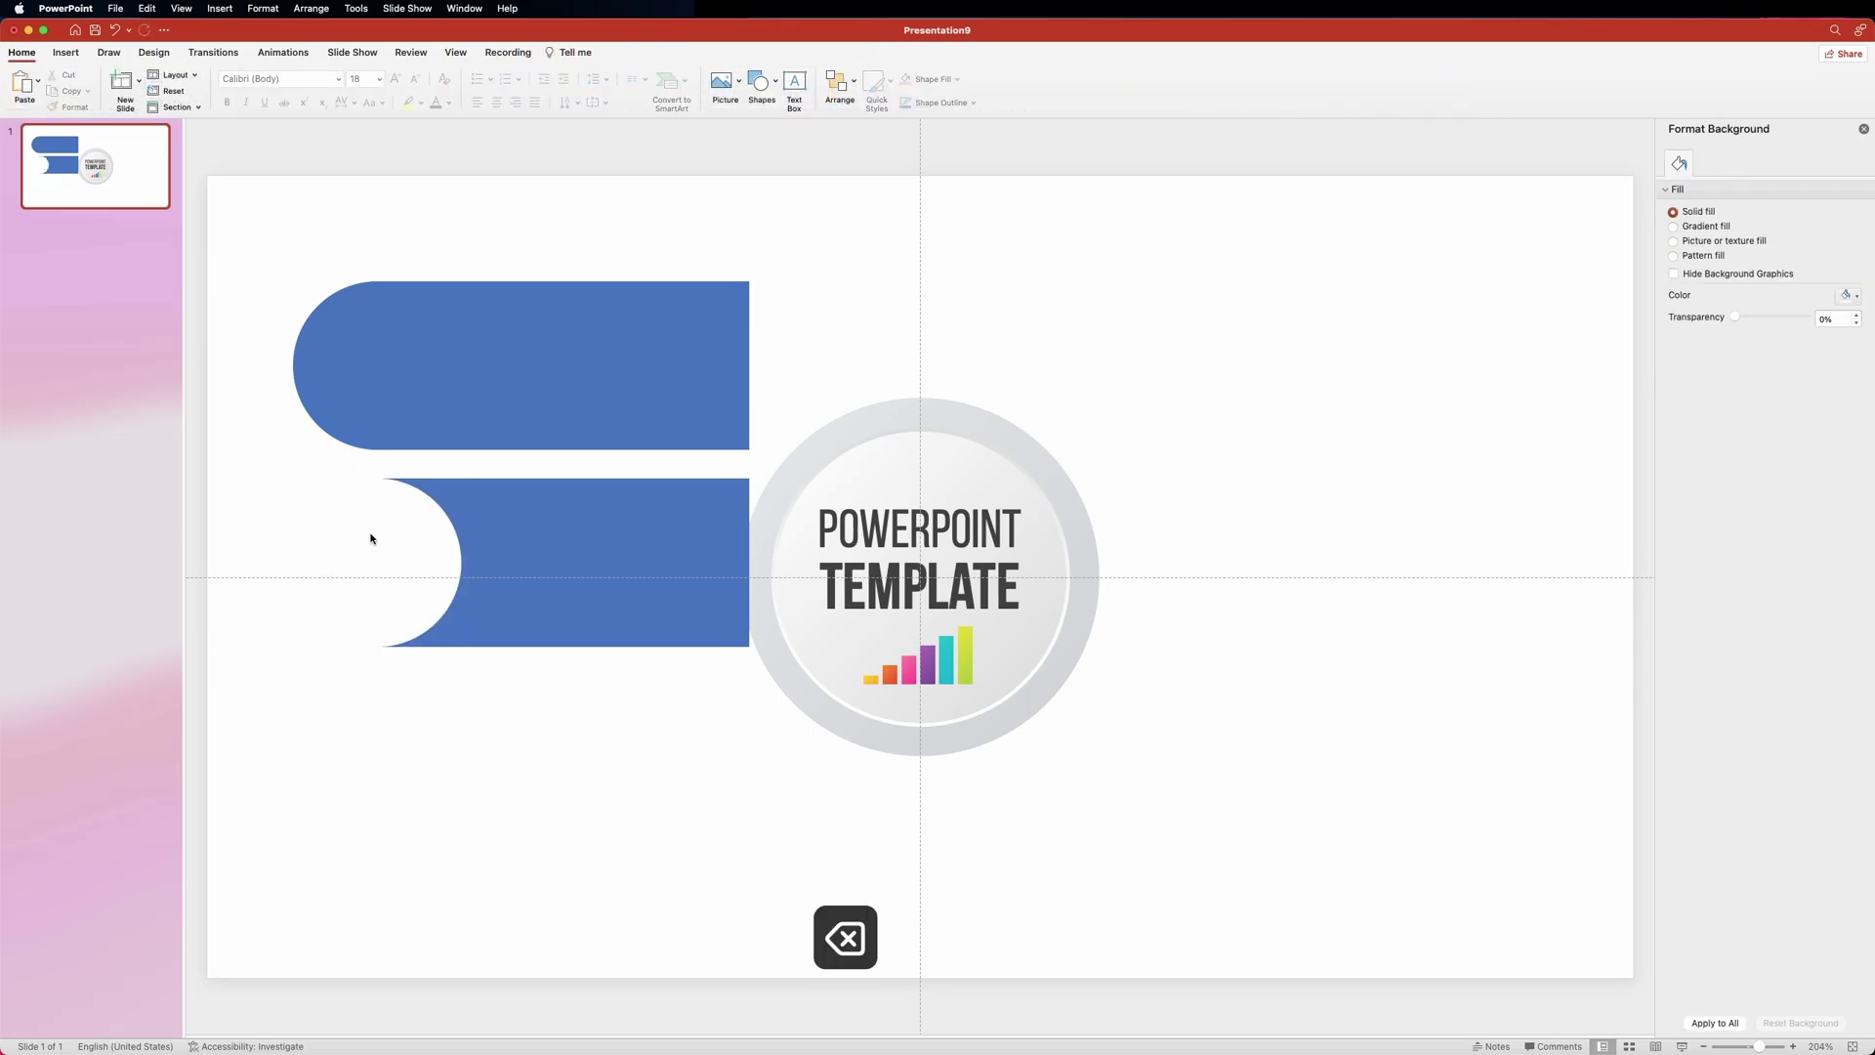
Step: Union the upper circle and rectangle into a single rounded bar
{"action": "left_click", "coordinate": [337, 347]}
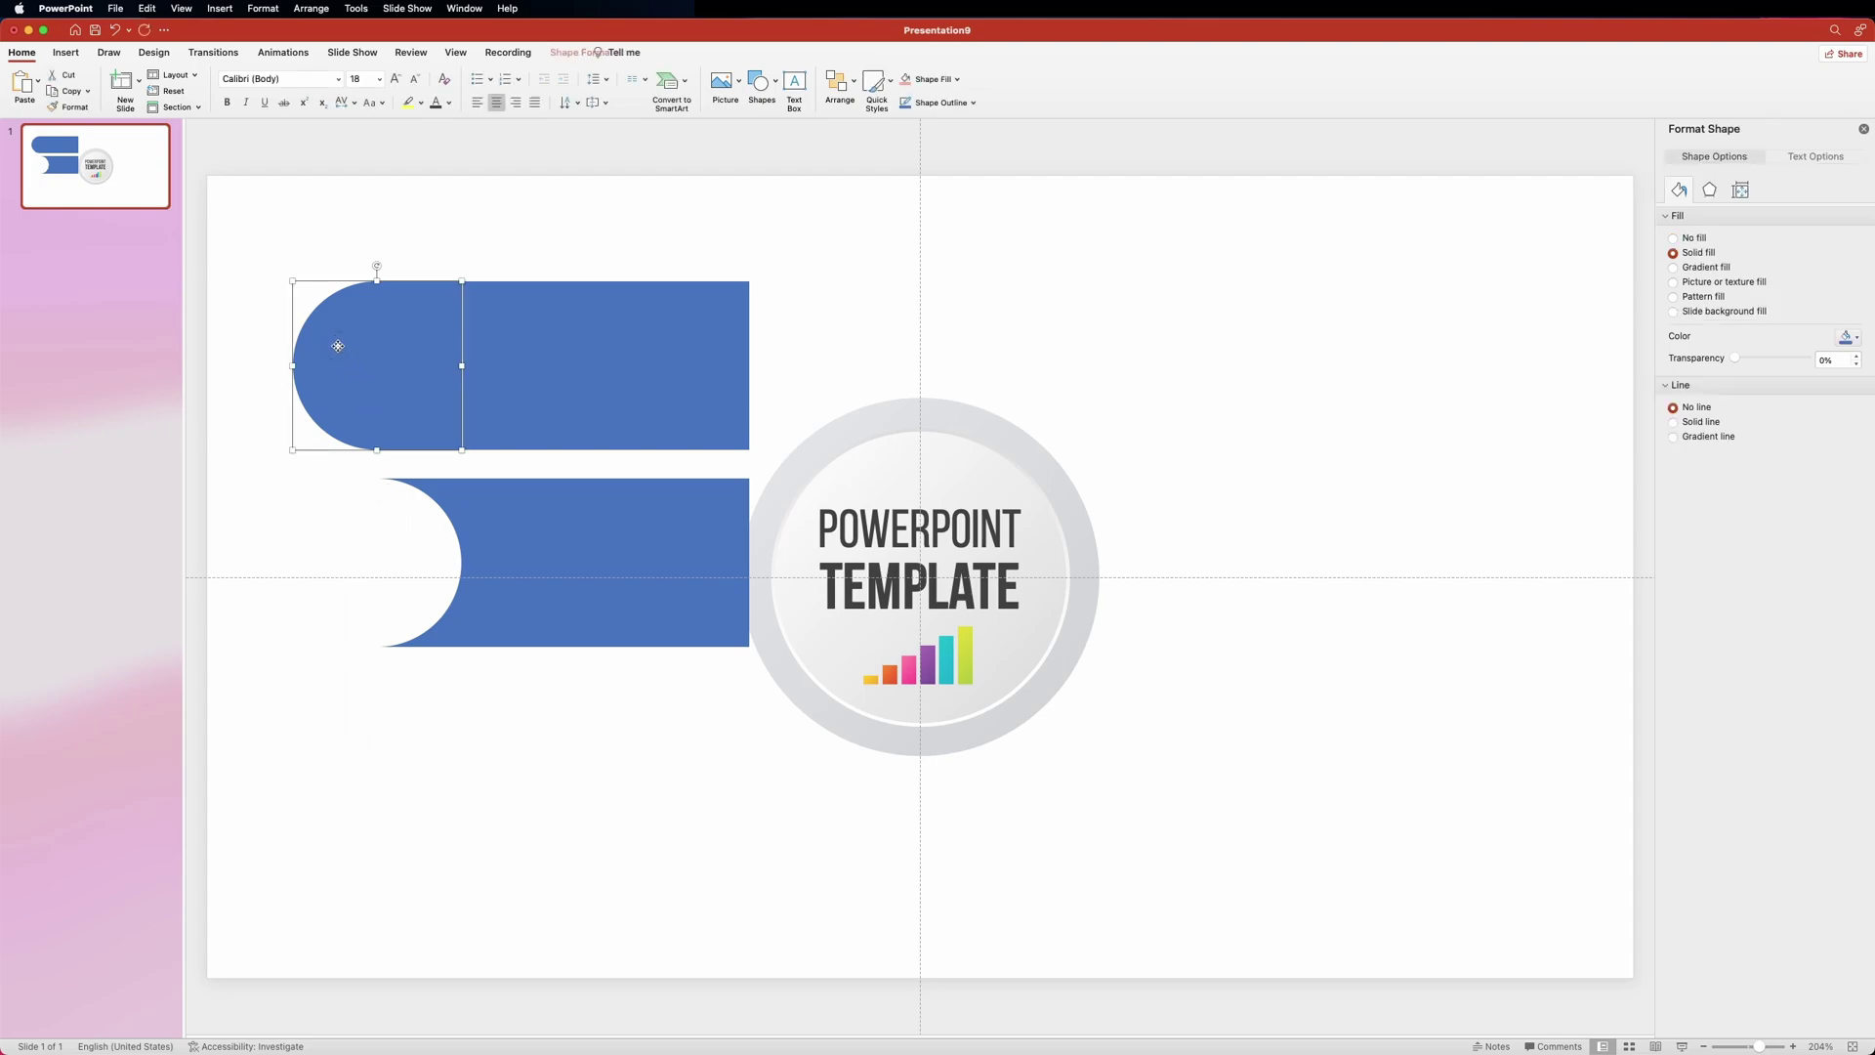
{"action": "left_click", "coordinate": [612, 349], "text": "shift"}
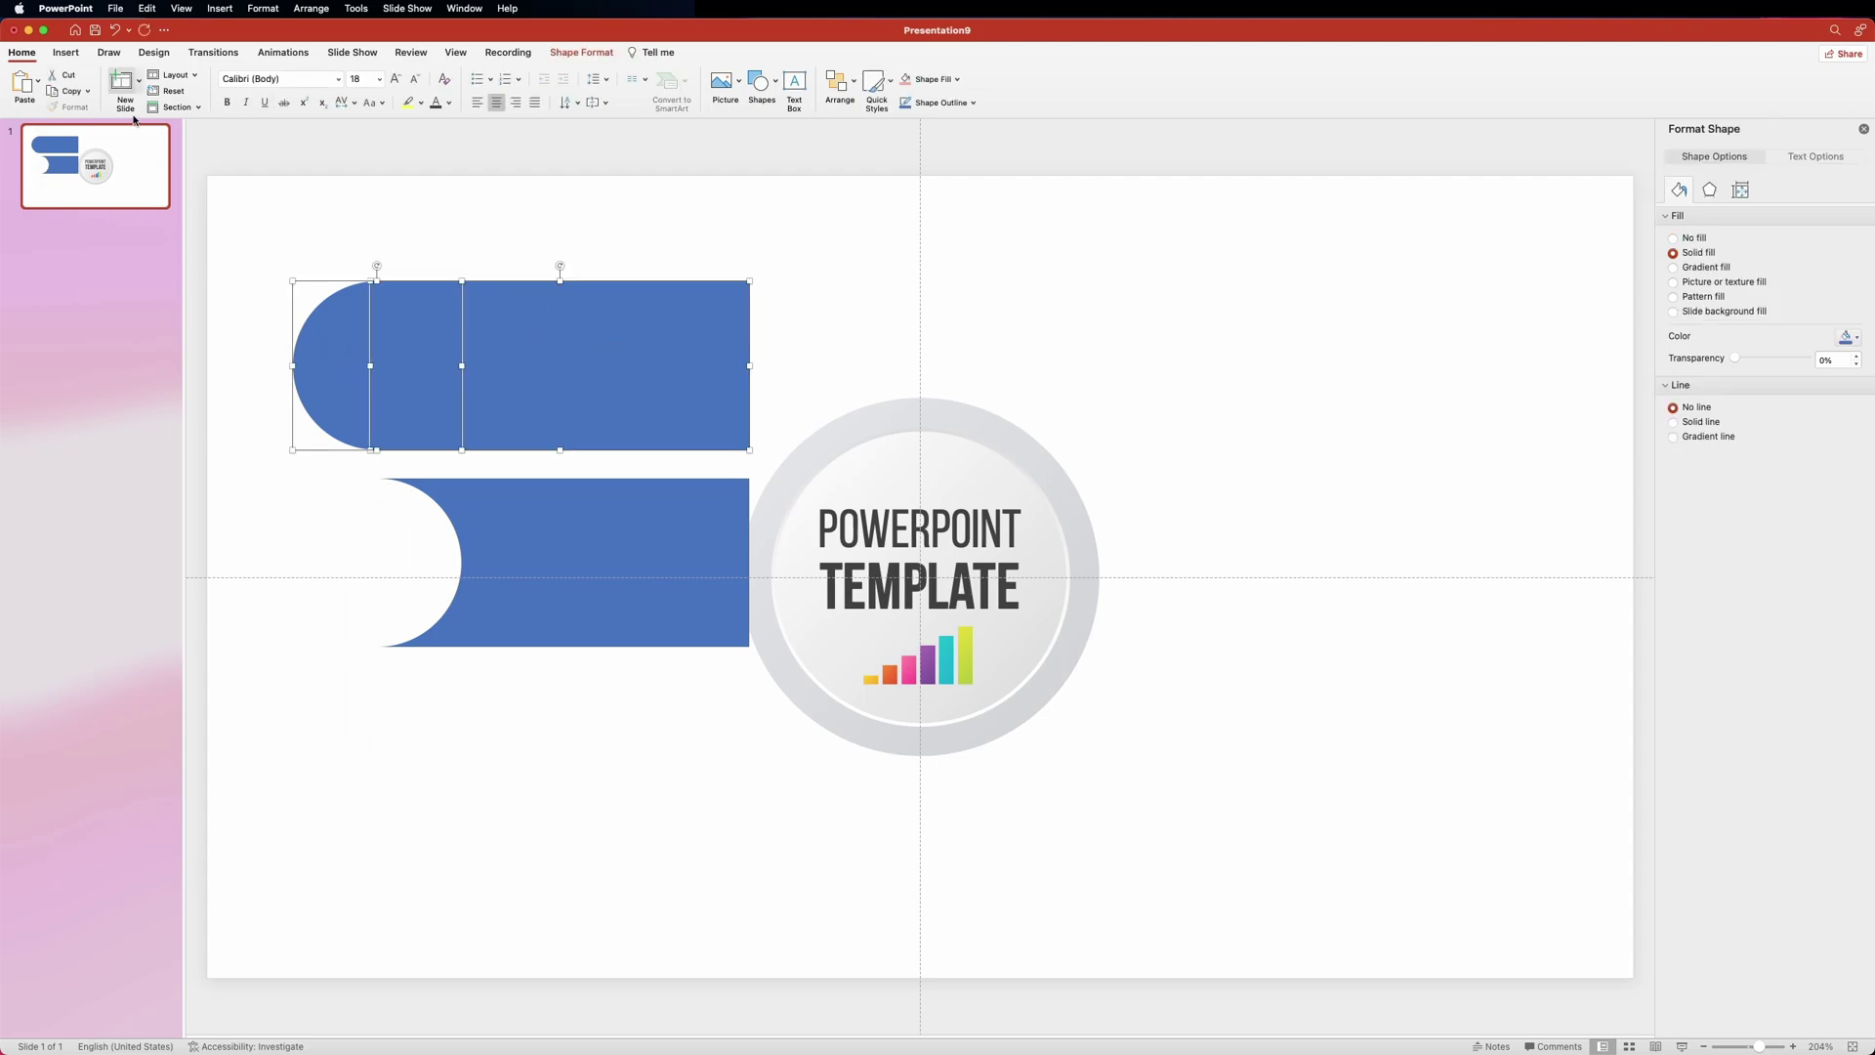
{"action": "left_click", "coordinate": [574, 54]}
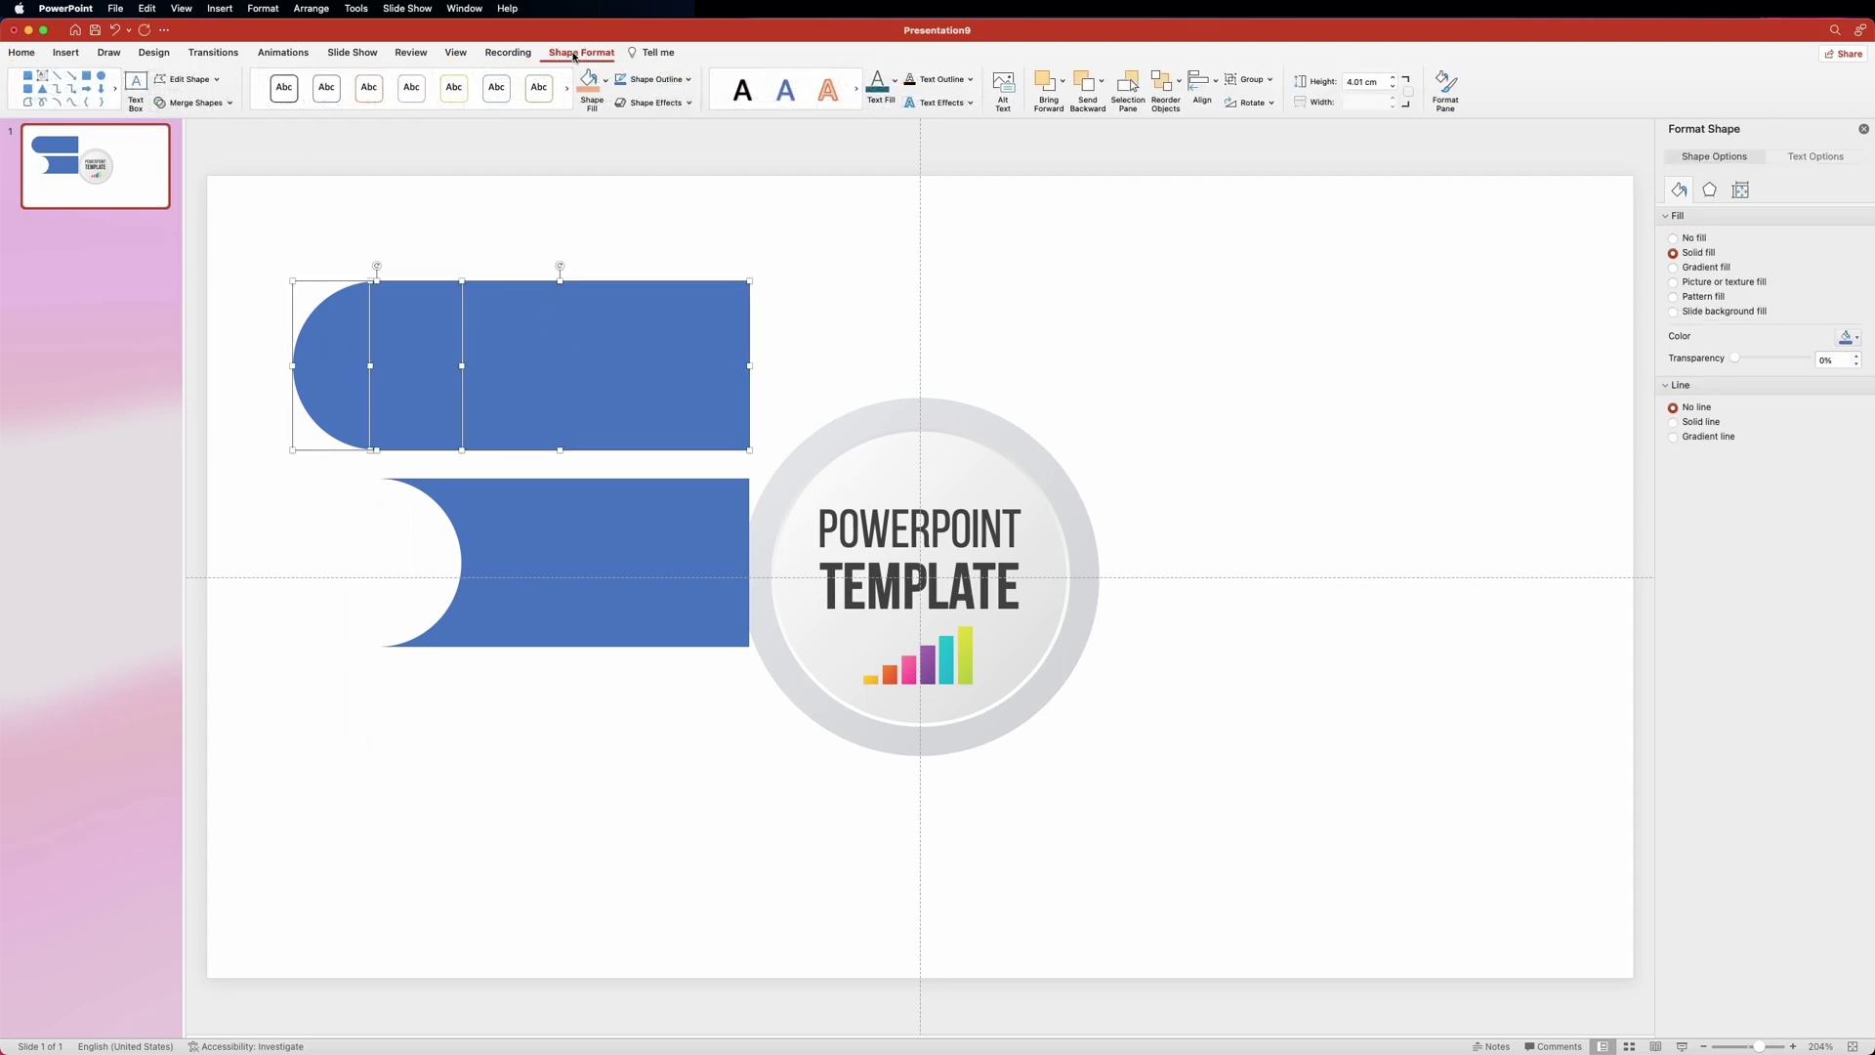
{"action": "left_click", "coordinate": [226, 104]}
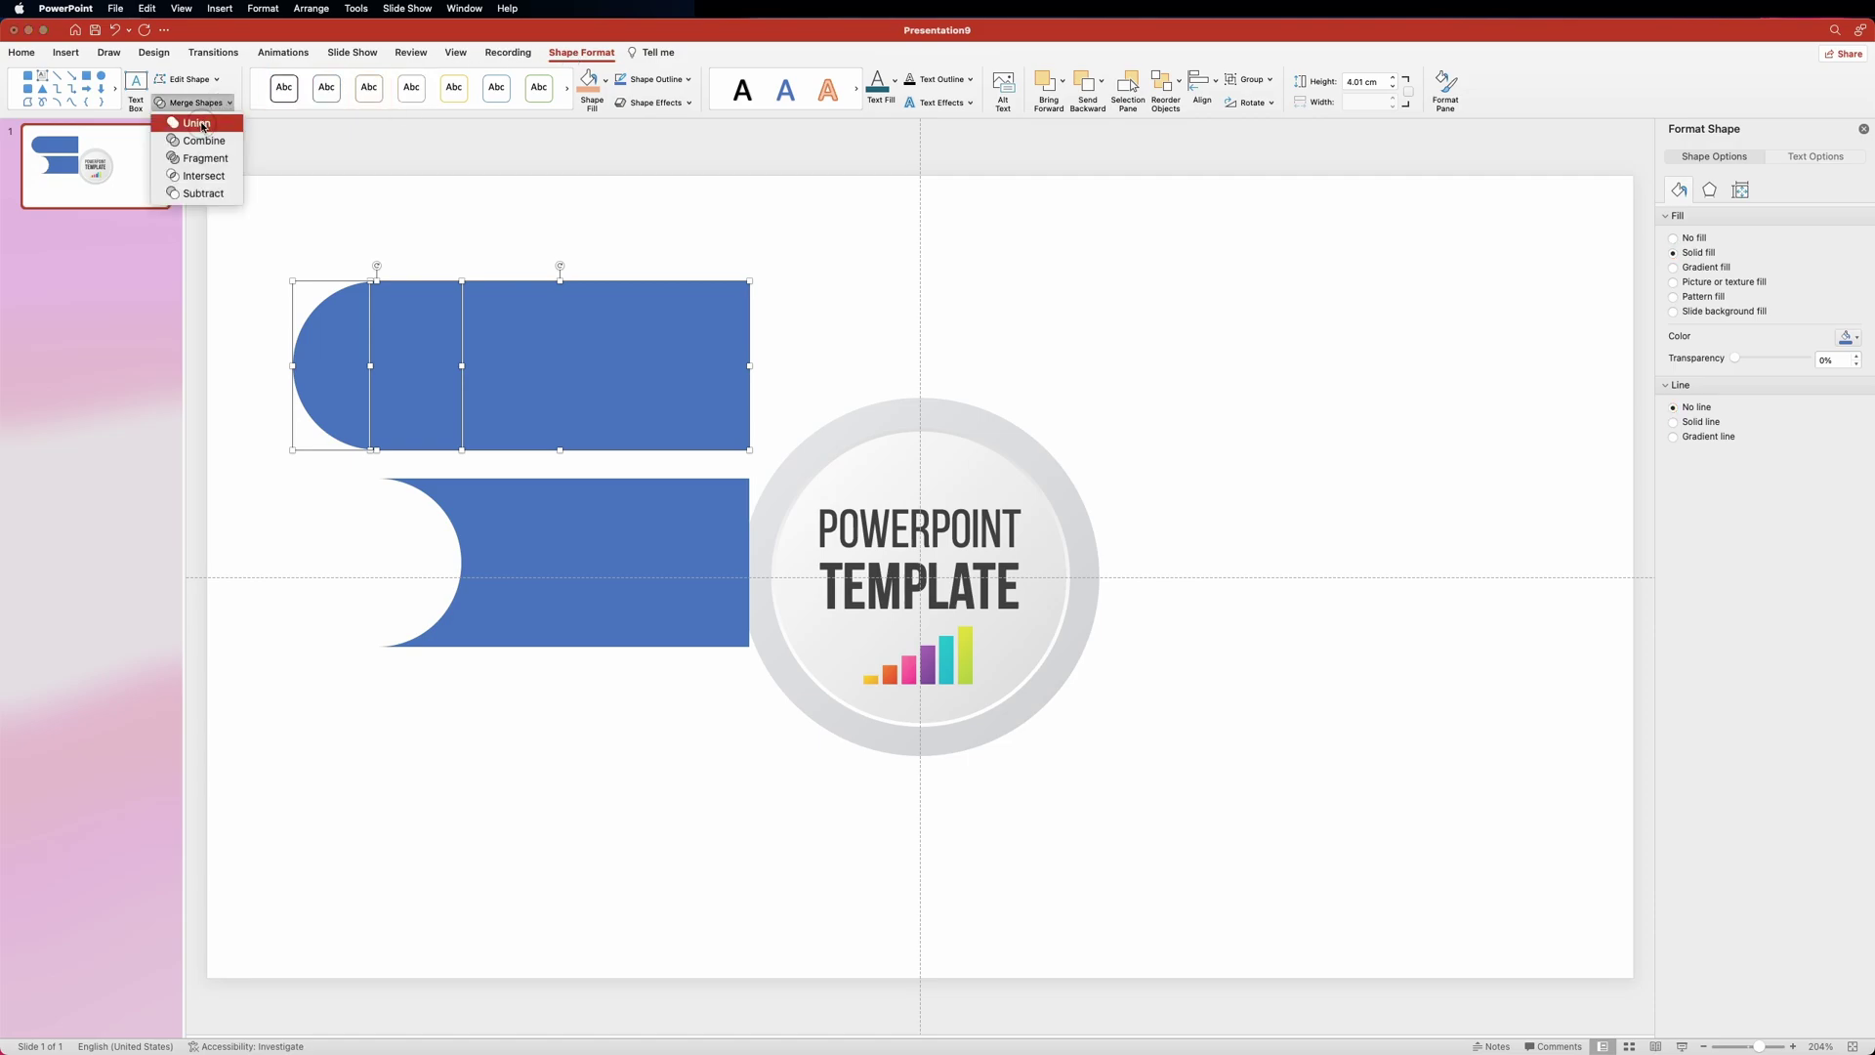
{"action": "left_click", "coordinate": [200, 124]}
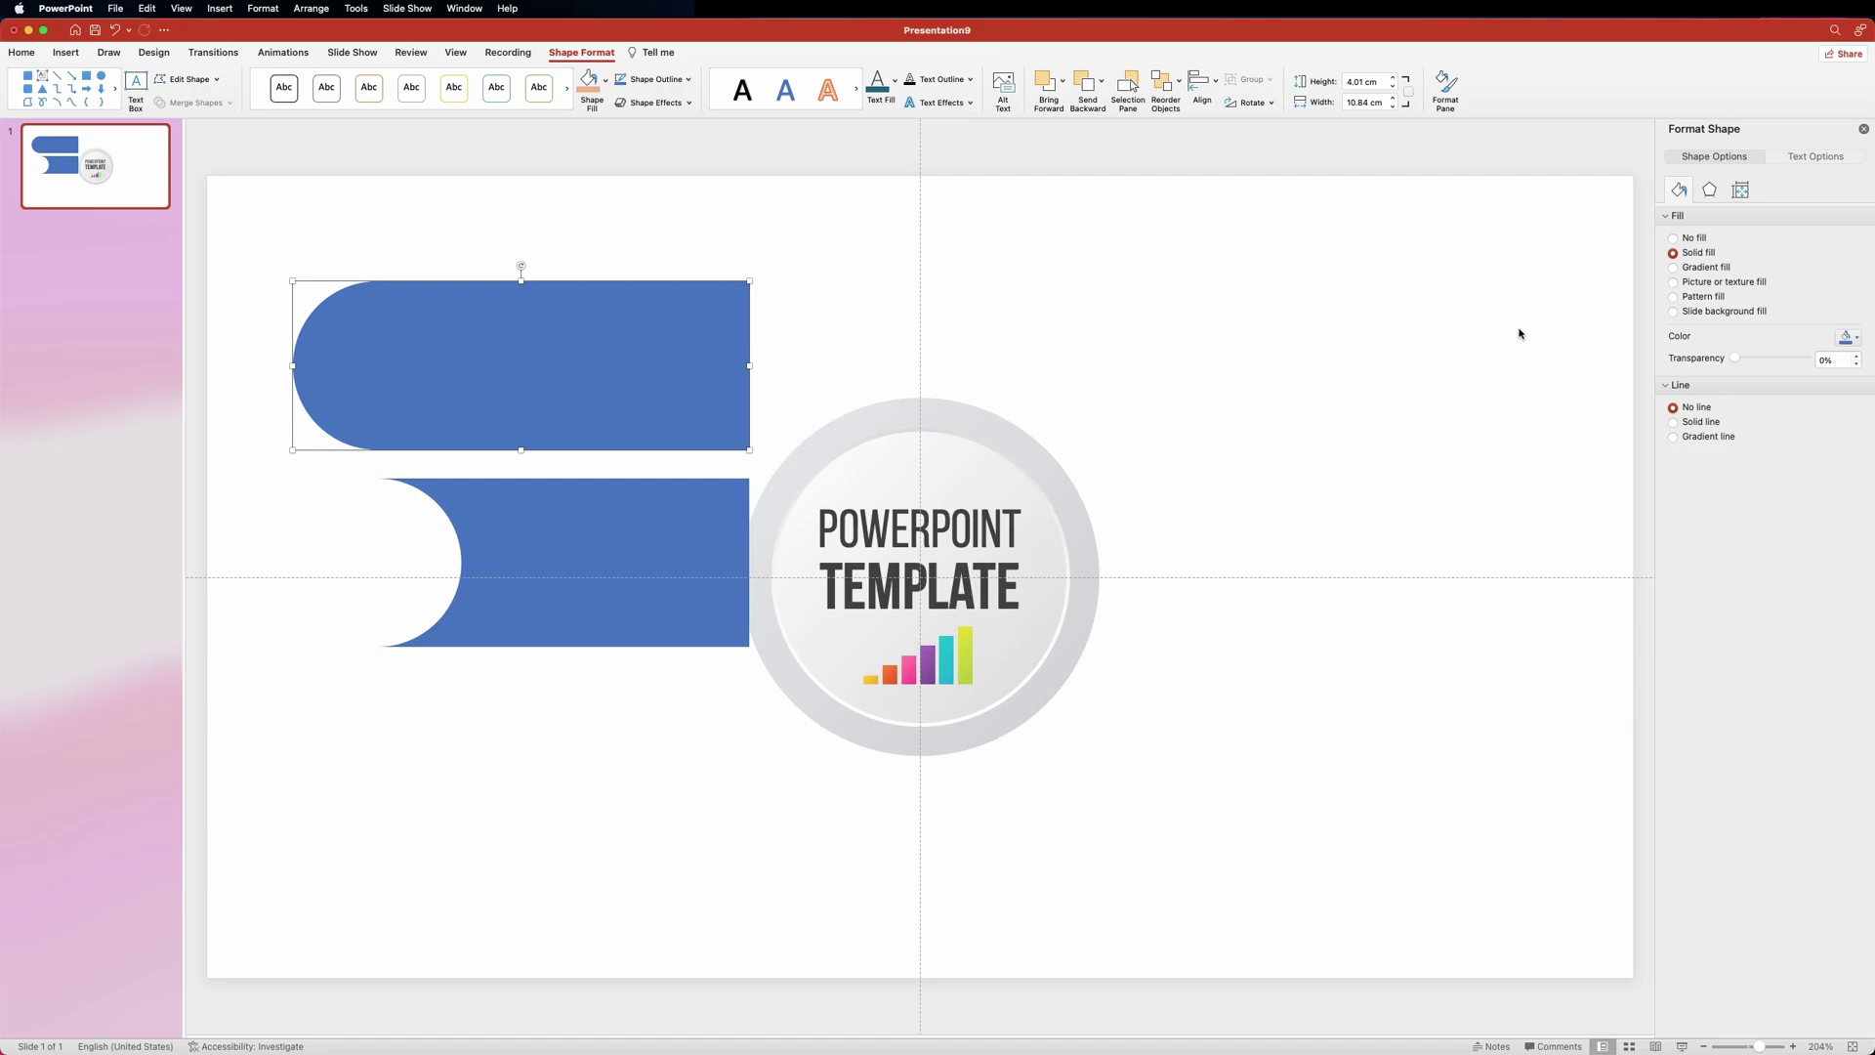
{"action": "left_click", "coordinate": [1849, 337]}
Step: Fill the circle light orange and move it onto the blue bar's left end
{"action": "left_click", "coordinate": [1813, 422]}
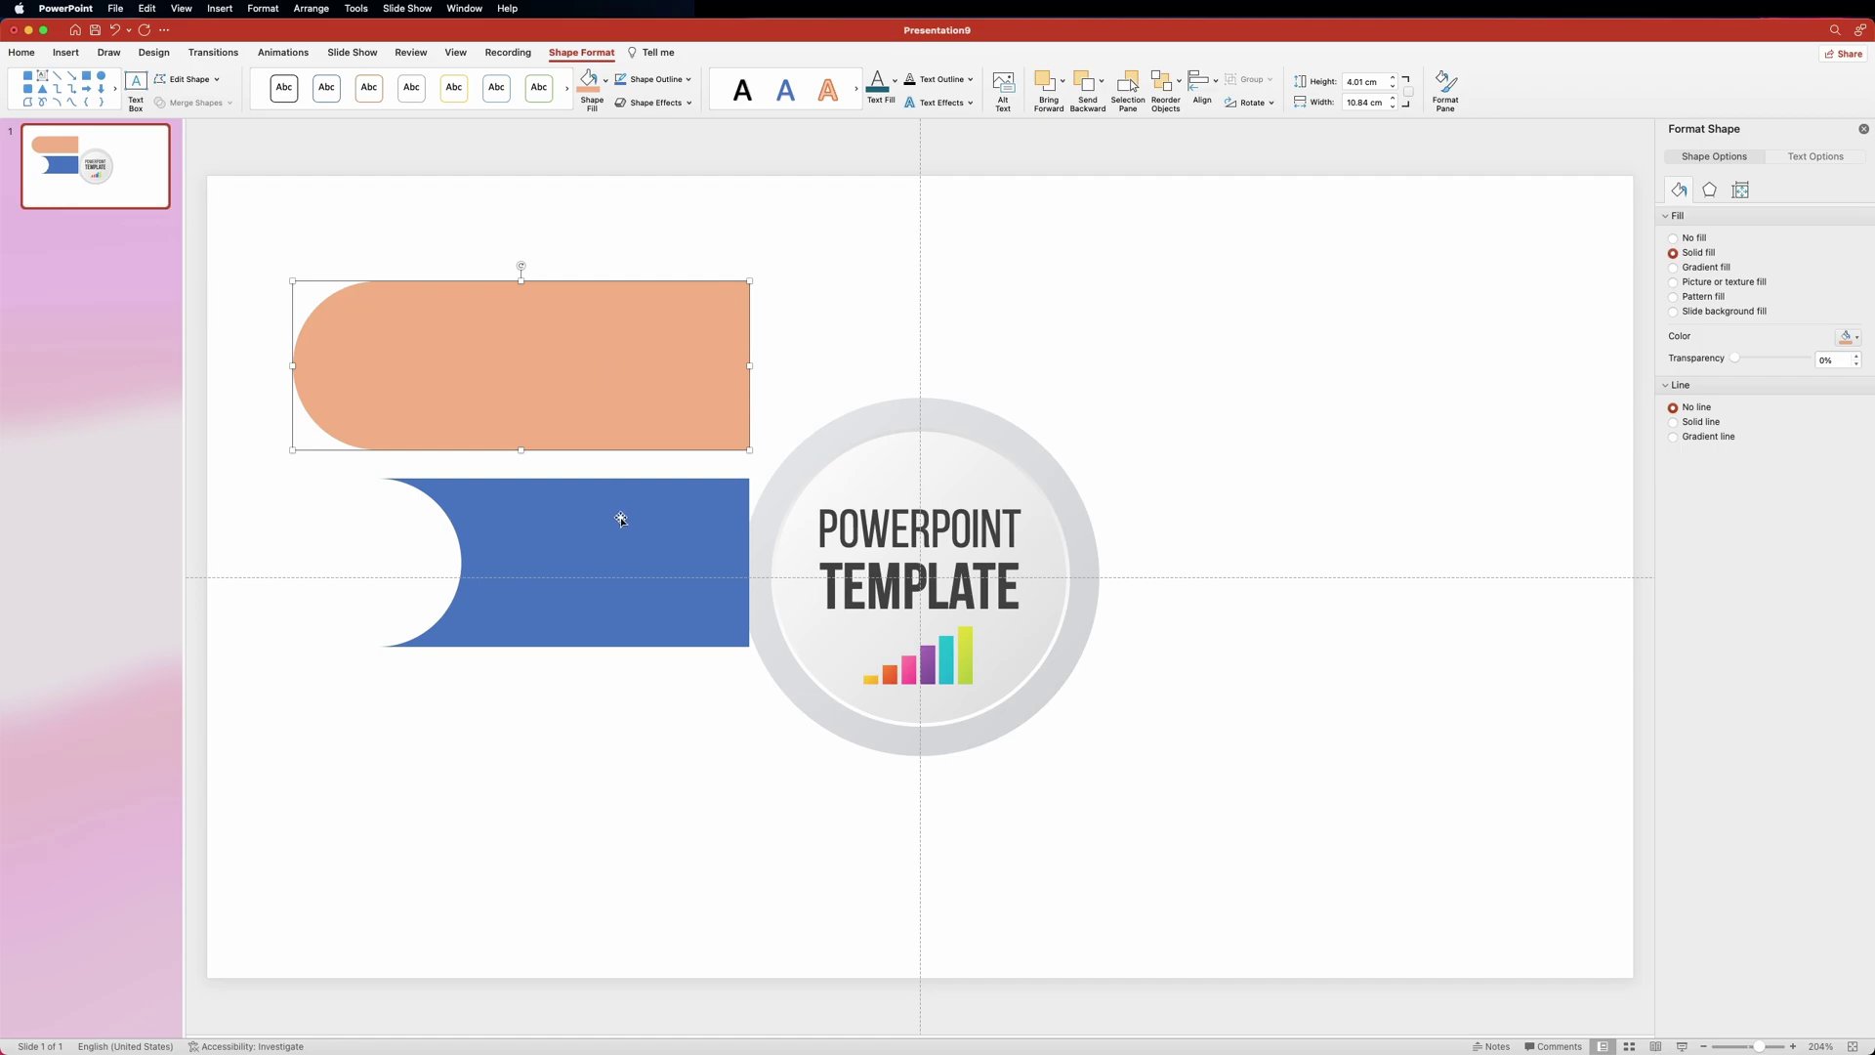
{"action": "left_click_drag", "start_coordinate": [623, 369], "coordinate": [668, 317]}
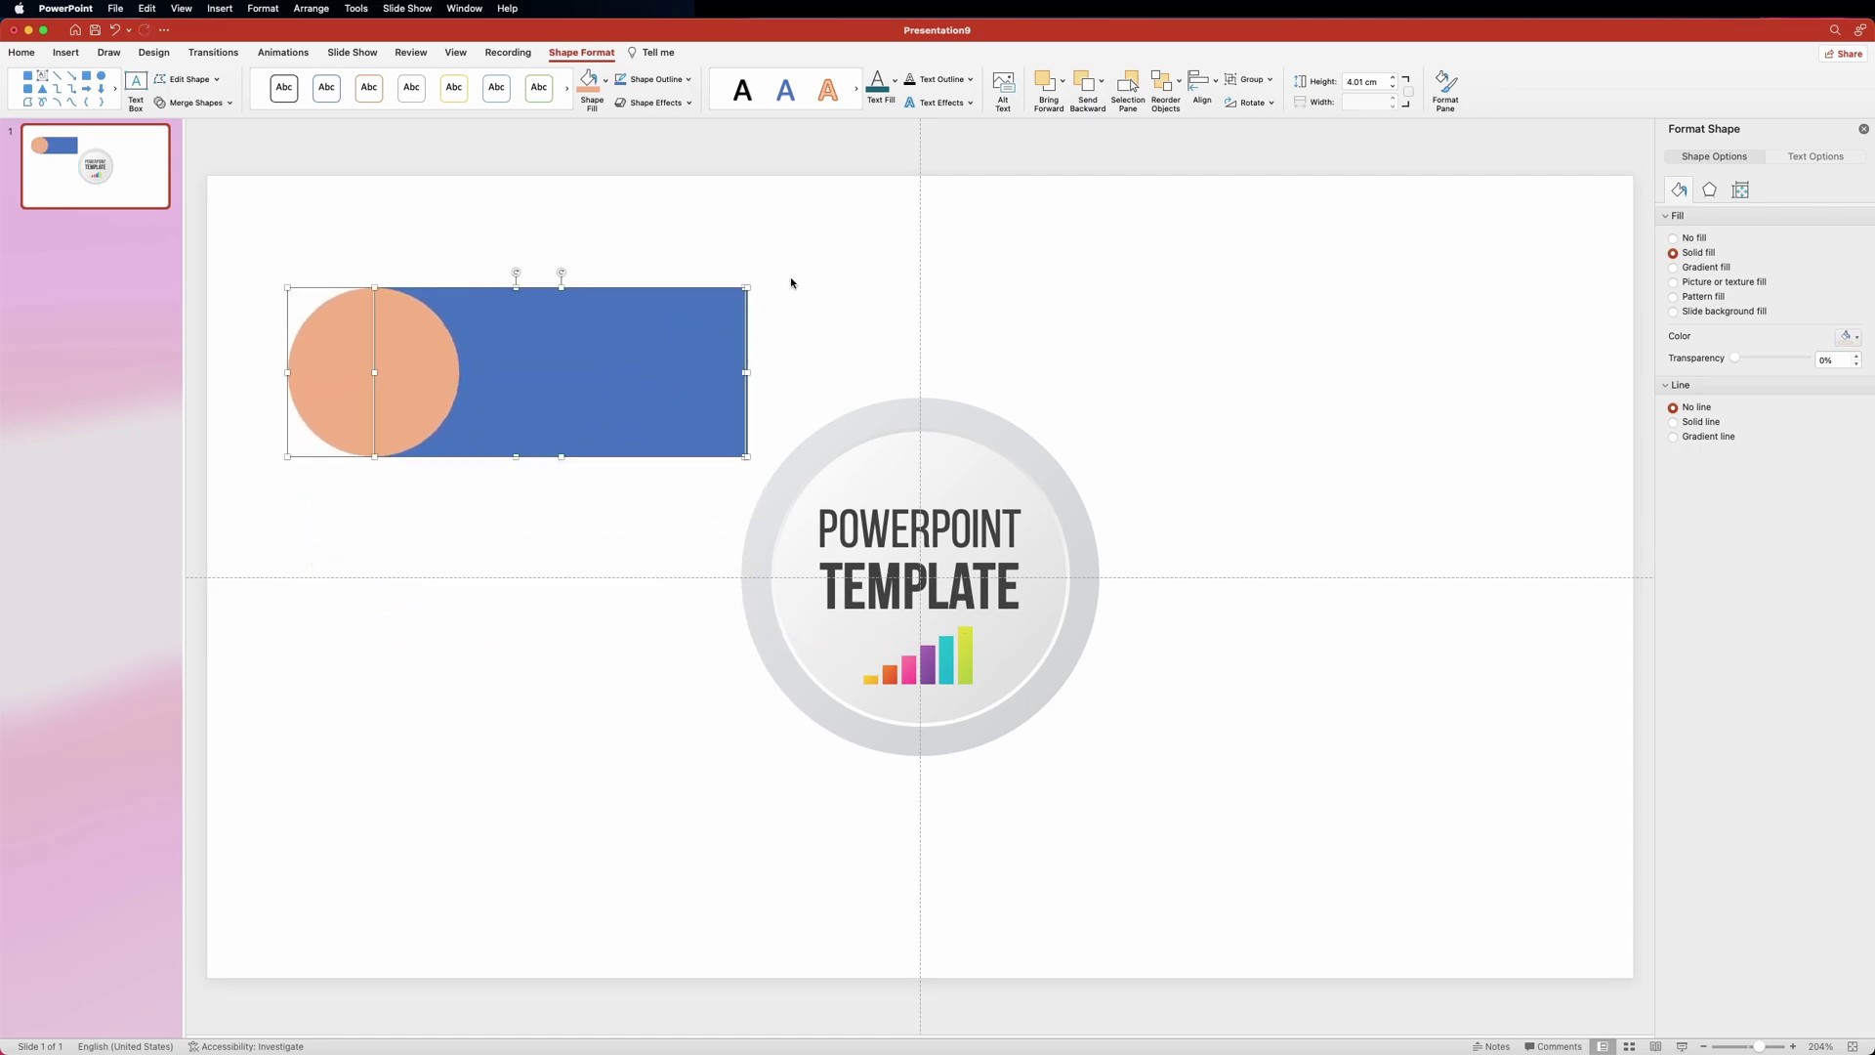
{"action": "left_click", "coordinate": [731, 249]}
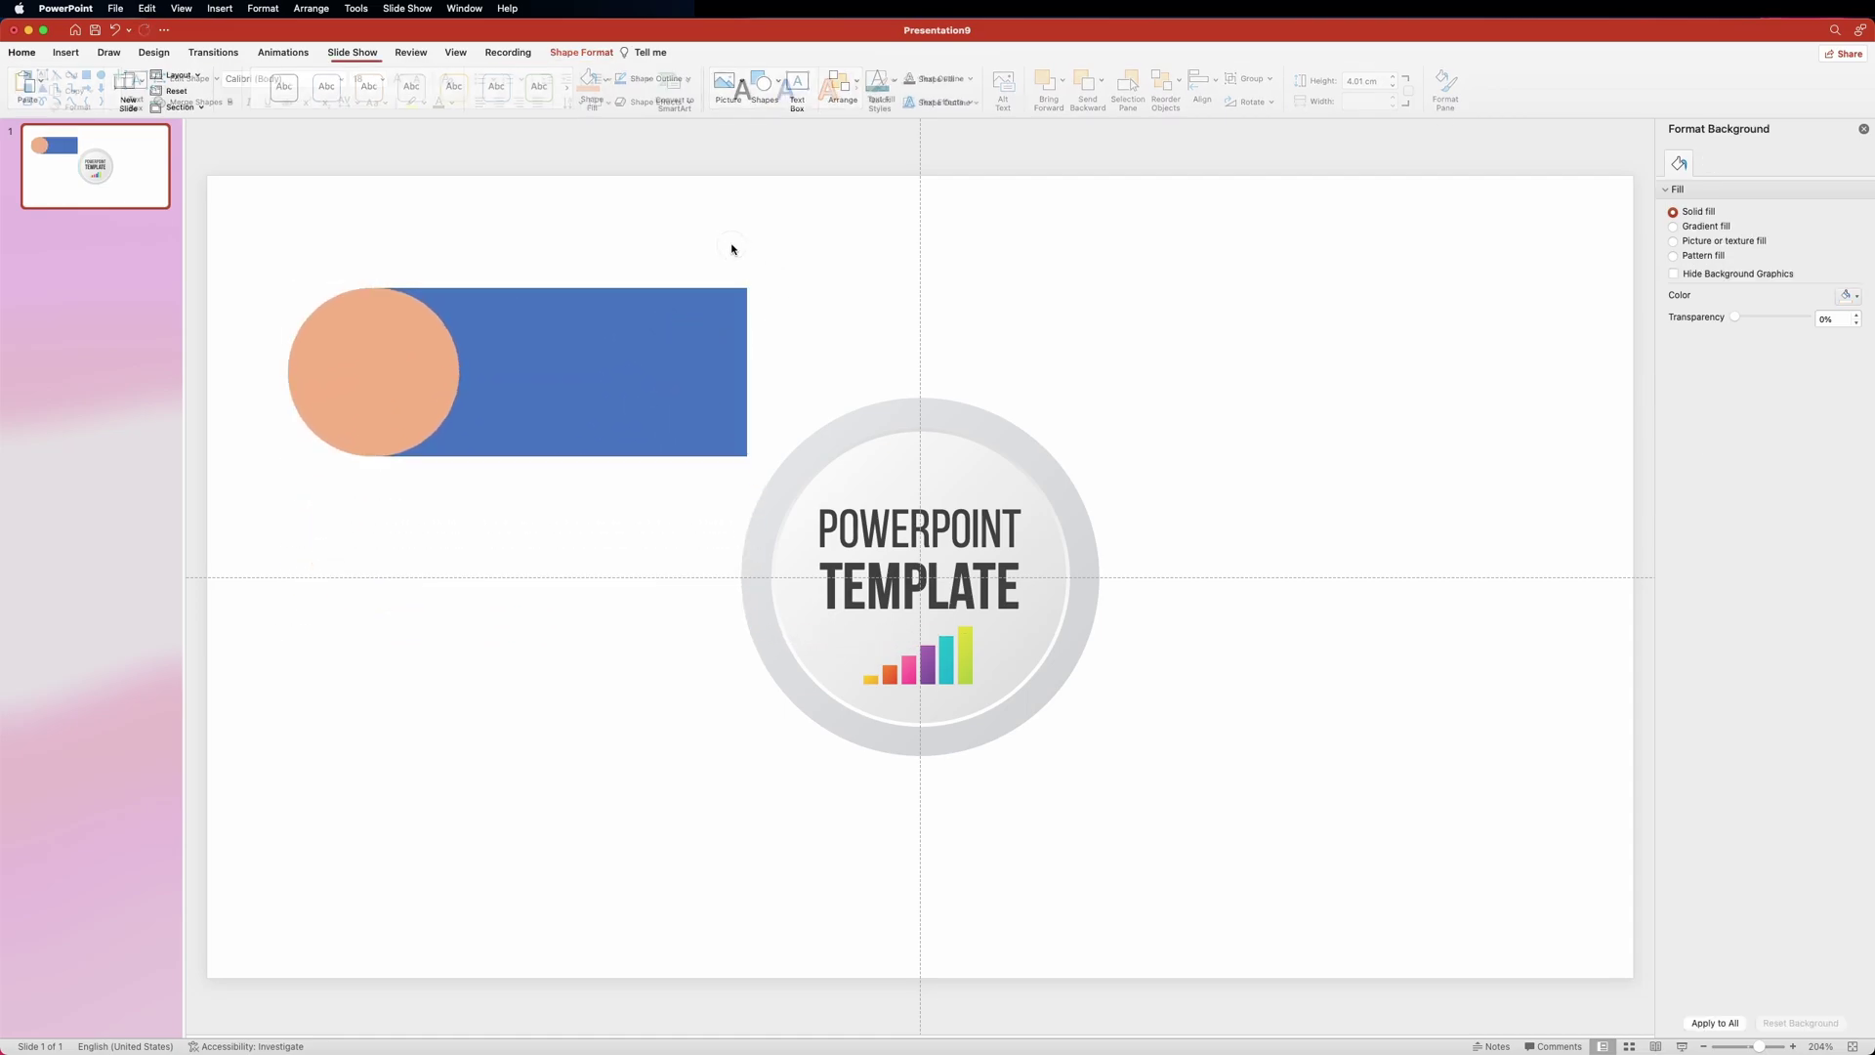
Step: Set the blue rectangle's height to 4.02 cm
{"action": "left_click", "coordinate": [677, 339]}
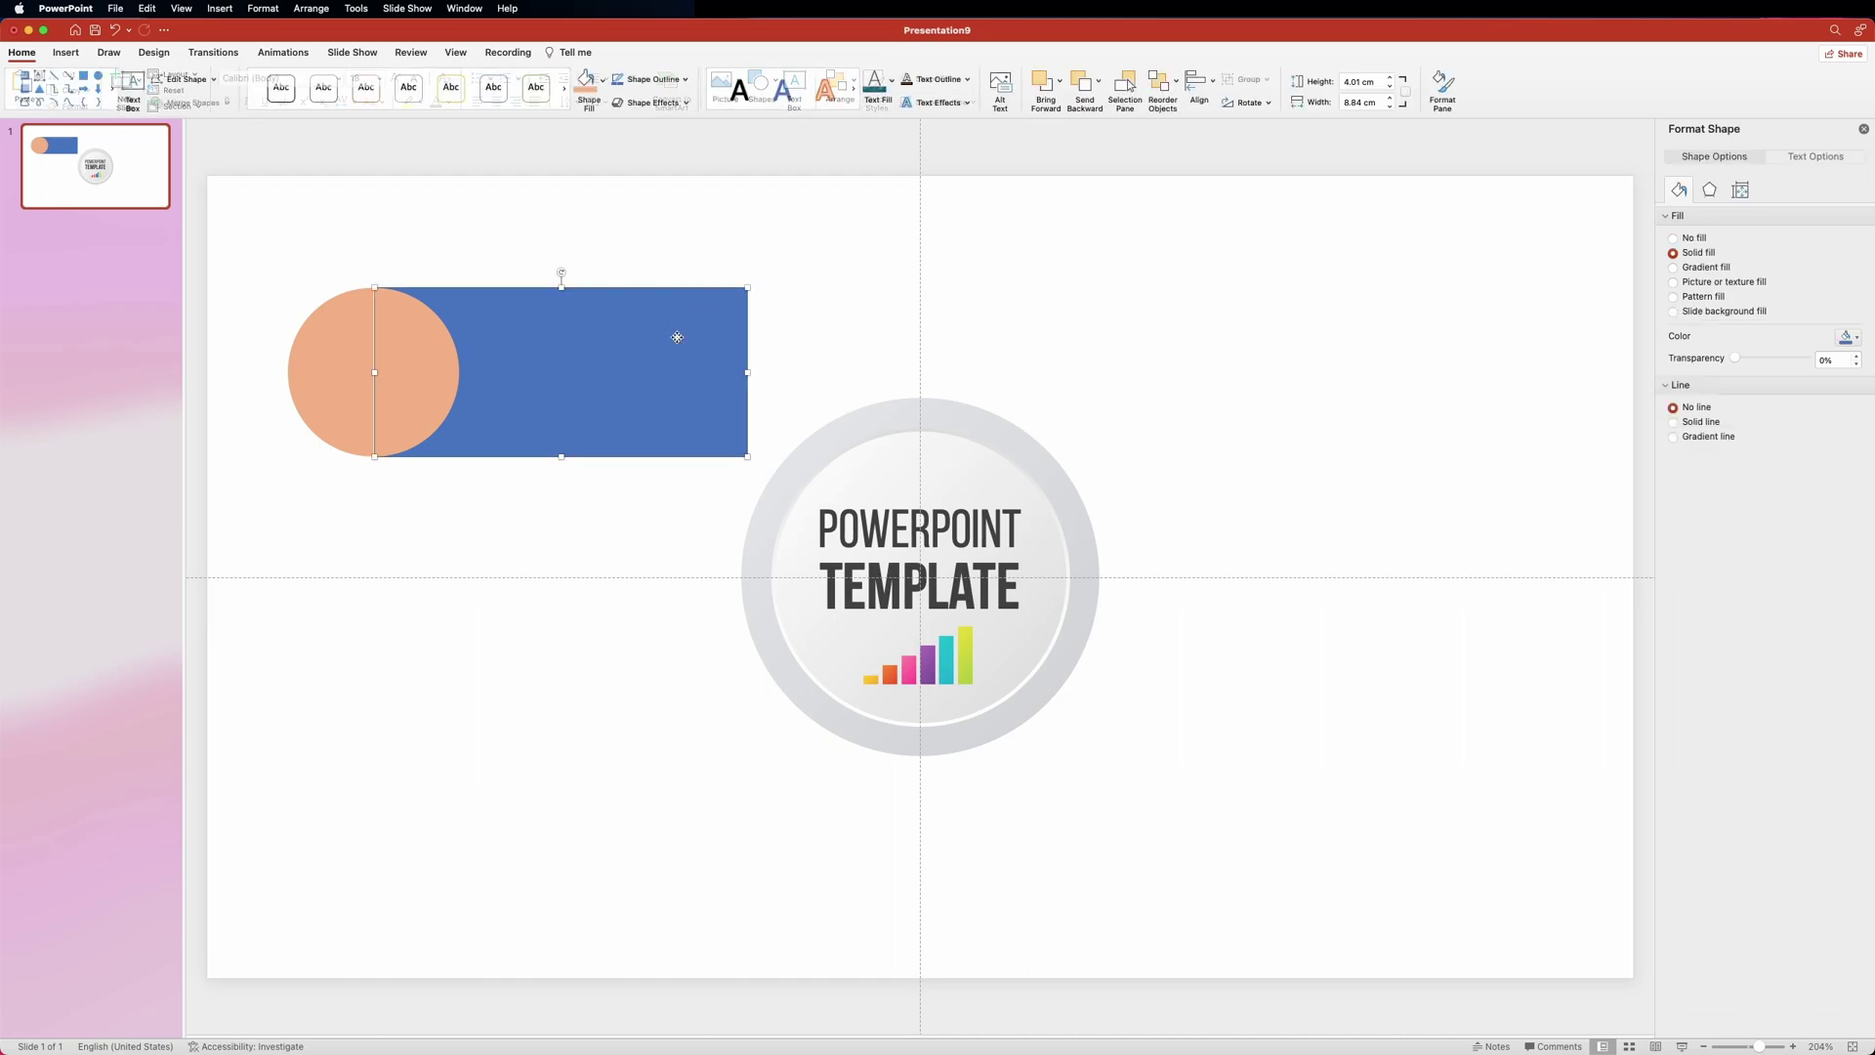
{"action": "left_click", "coordinate": [1361, 81]}
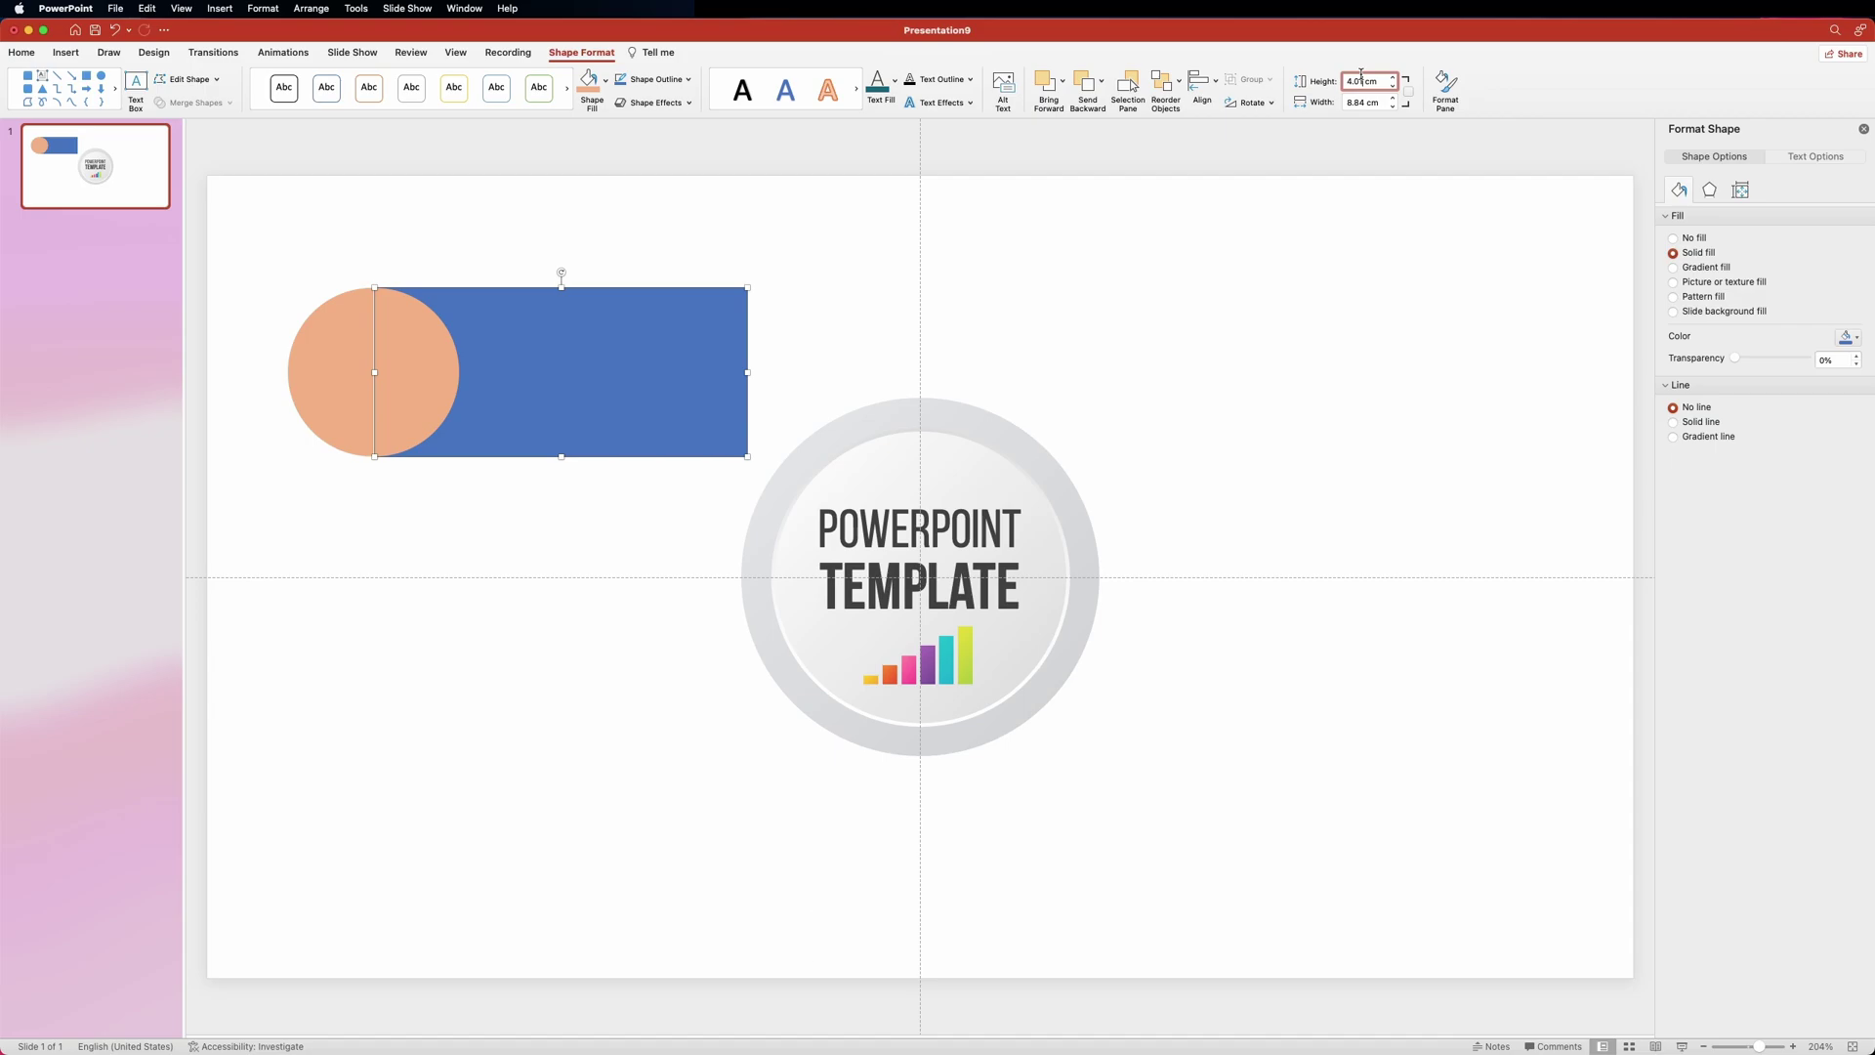
{"action": "key", "text": "BackSpace"}
{"action": "type", "text": "2"}
{"action": "key", "text": "Return"}
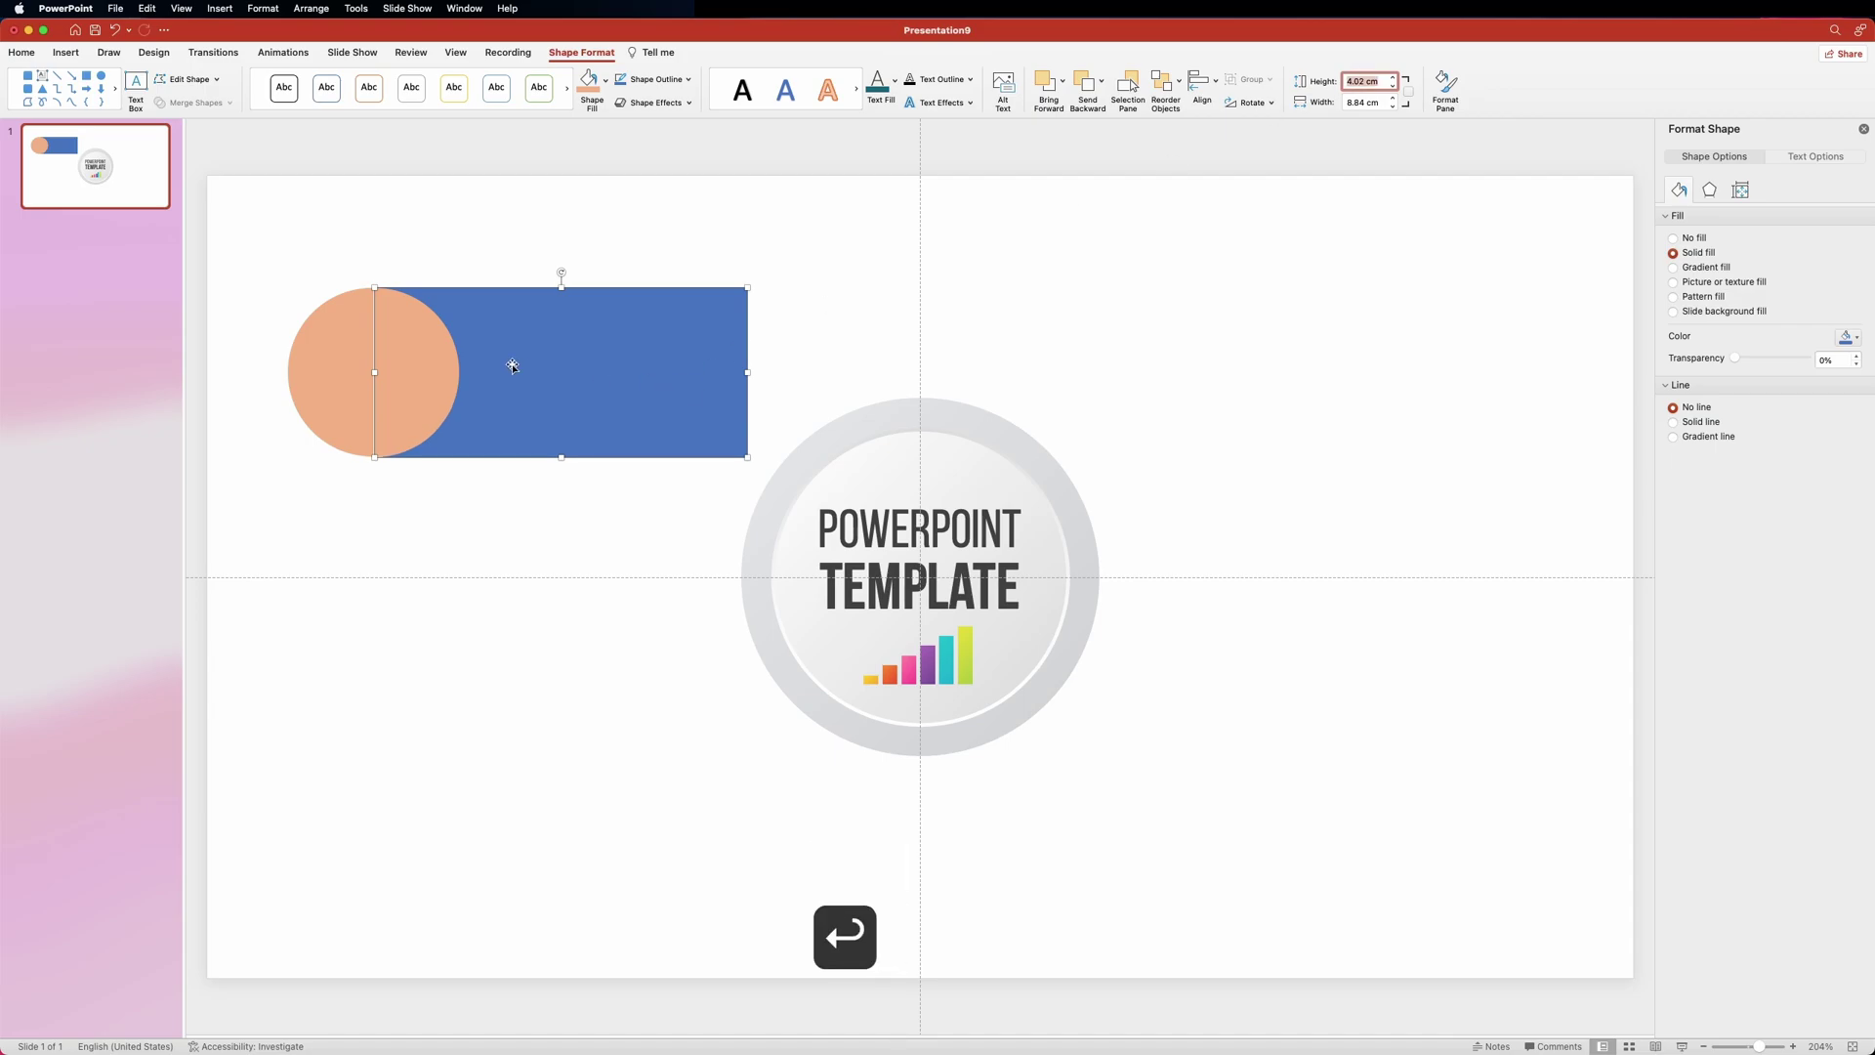
Step: Align the blue bar and orange circle on their vertical middles
{"action": "left_click", "coordinate": [494, 251]}
{"action": "left_click", "coordinate": [498, 319]}
{"action": "left_click", "coordinate": [323, 353], "text": "shift"}
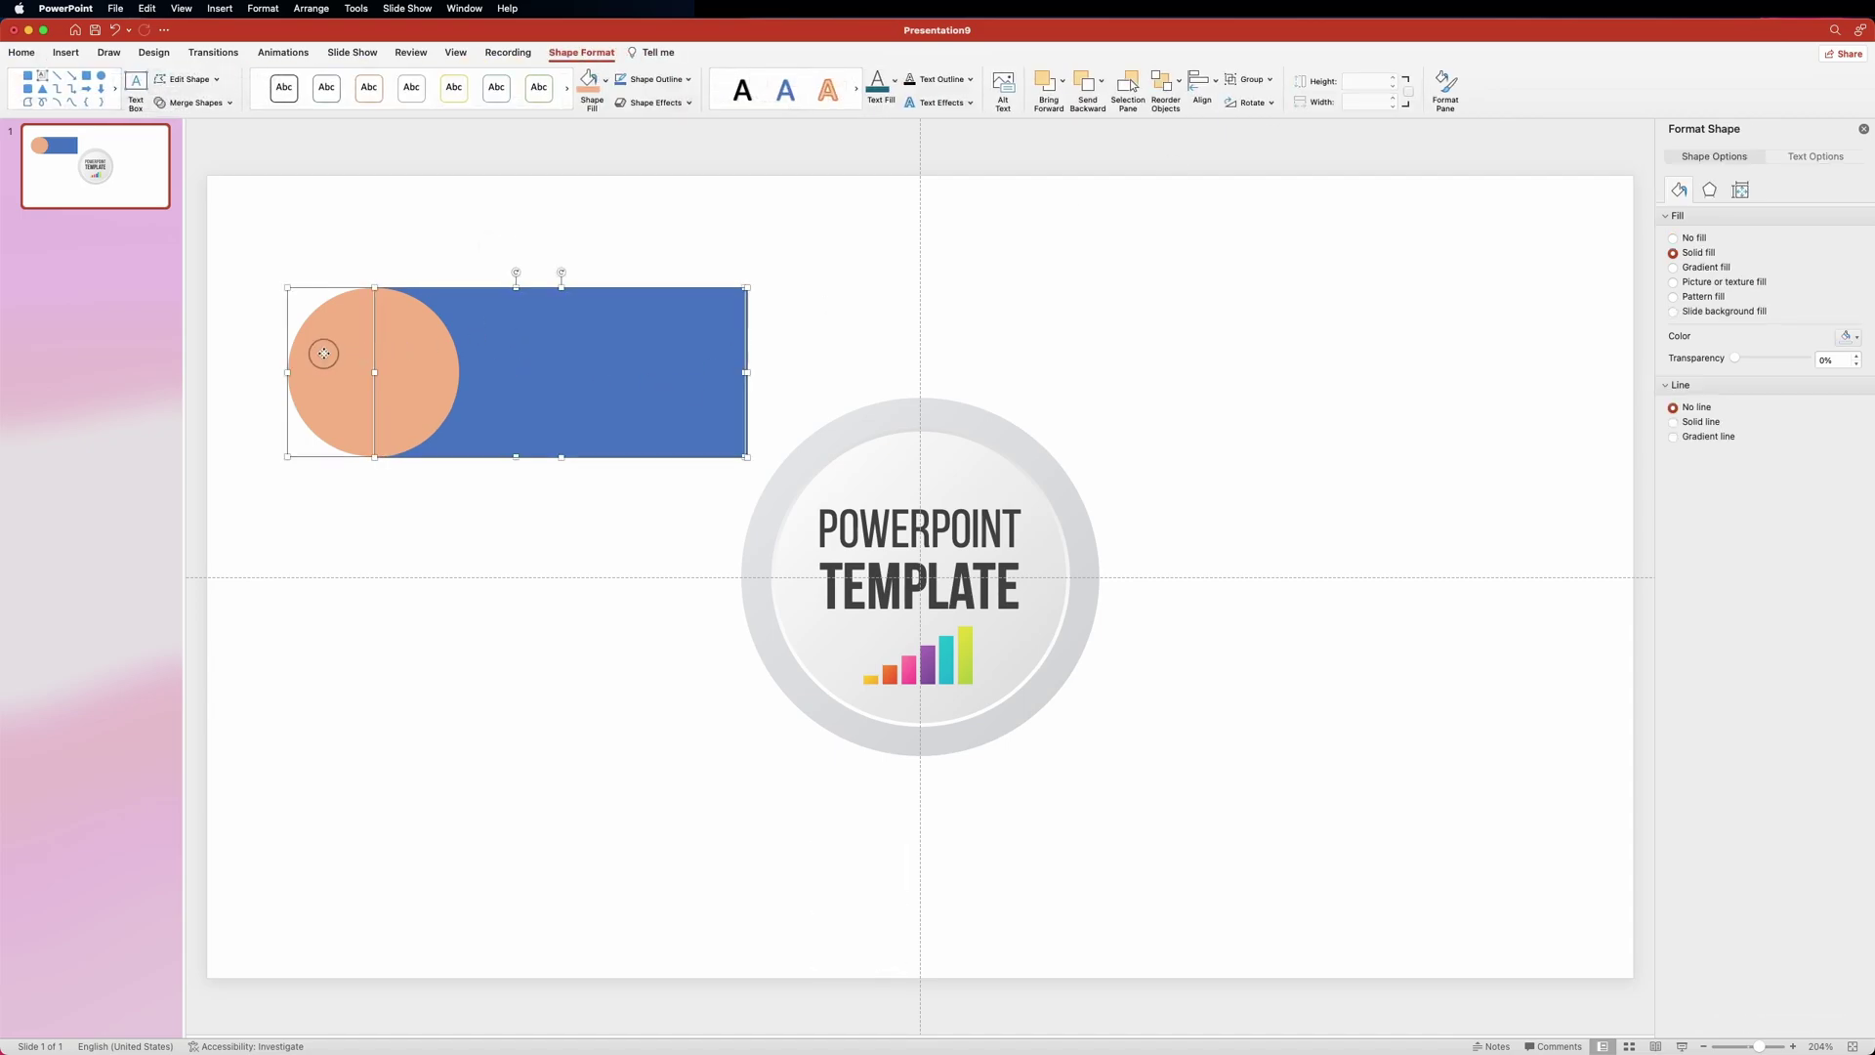
{"action": "left_click", "coordinate": [1203, 86]}
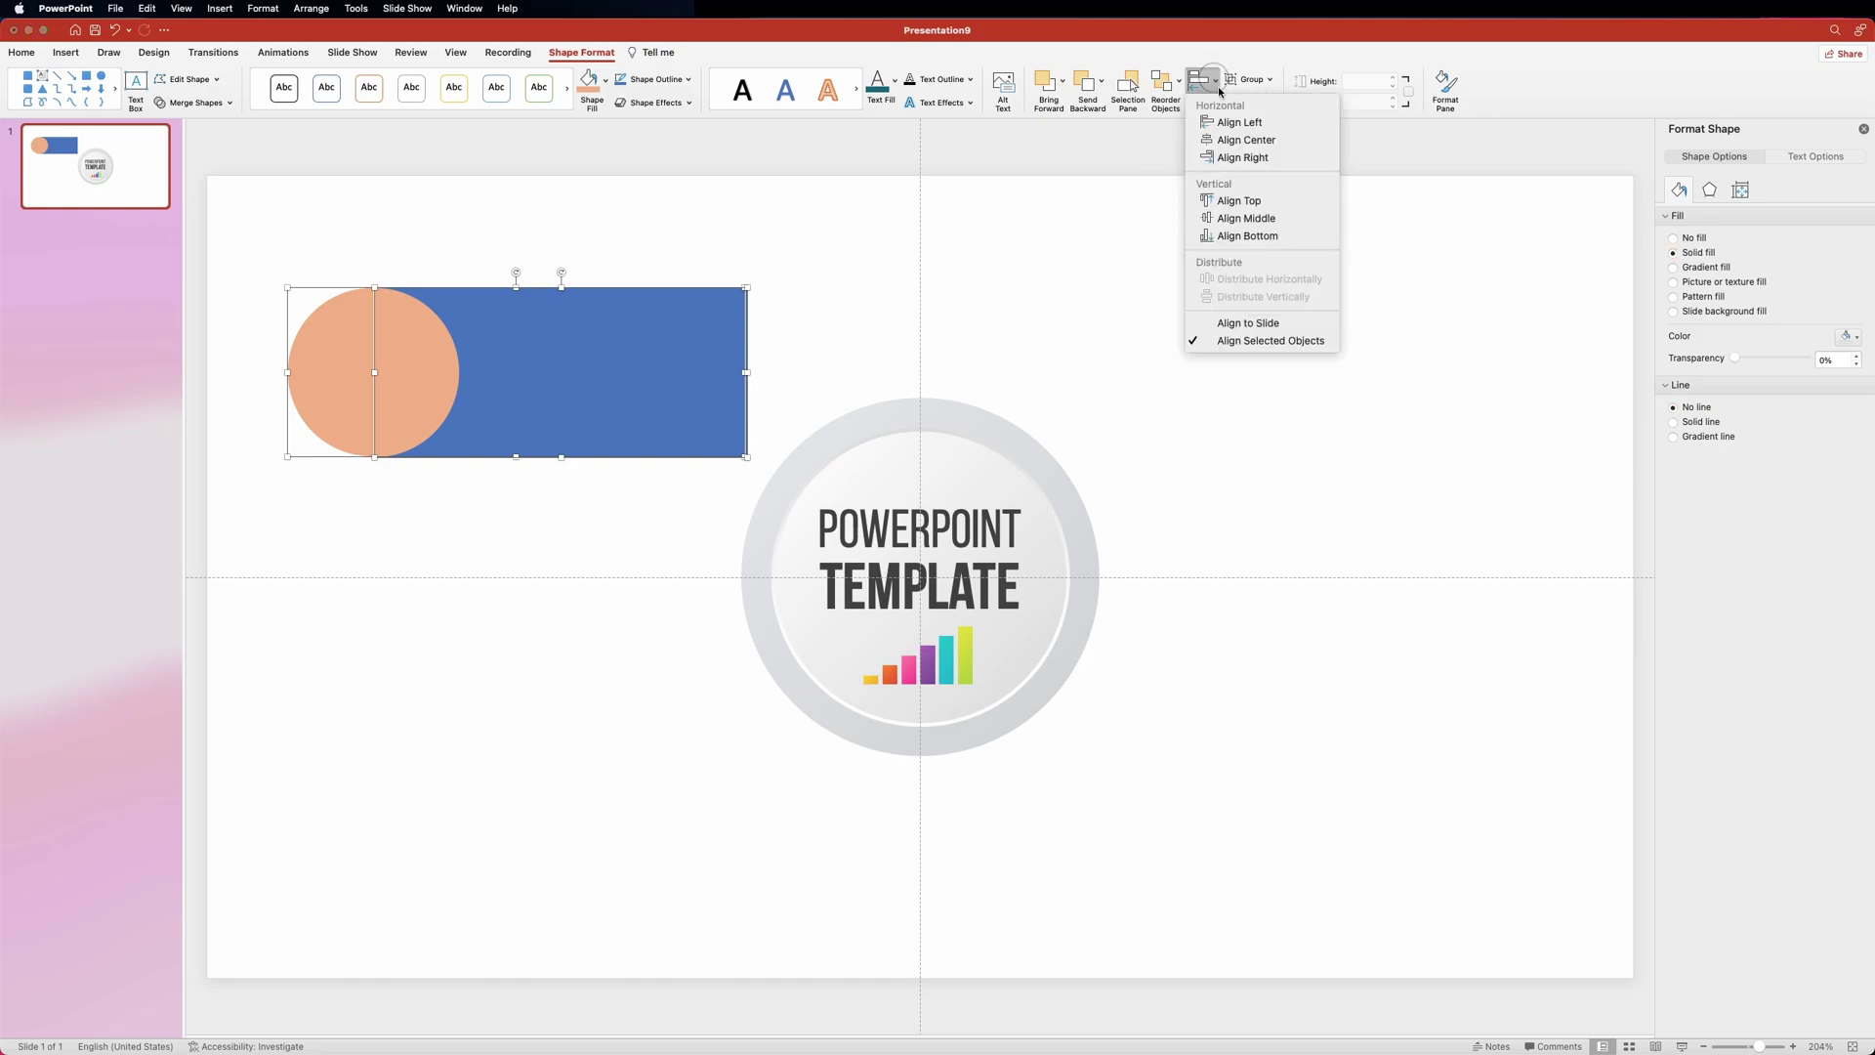
{"action": "left_click", "coordinate": [1248, 219]}
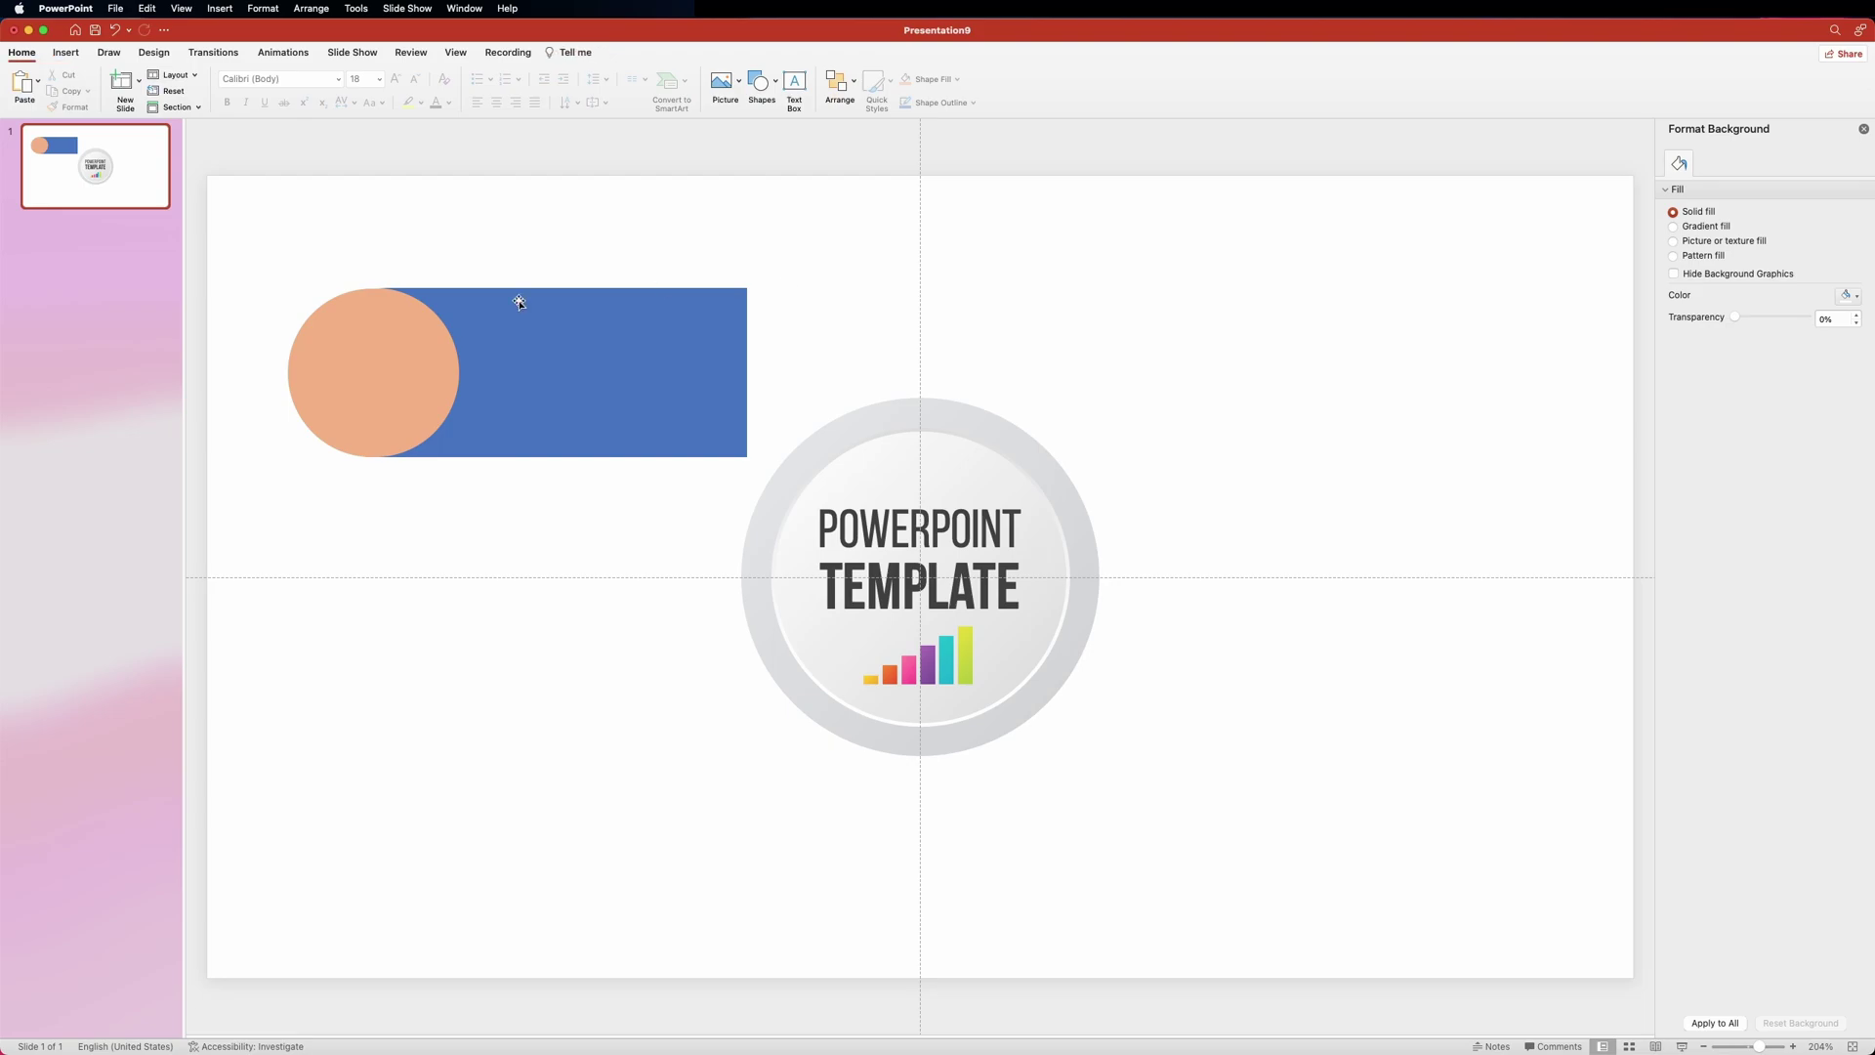
{"action": "left_click", "coordinate": [761, 82]}
Step: Insert an oval below the bar and size it to 3 cm height and width
{"action": "left_click", "coordinate": [856, 127]}
{"action": "left_click", "coordinate": [487, 510]}
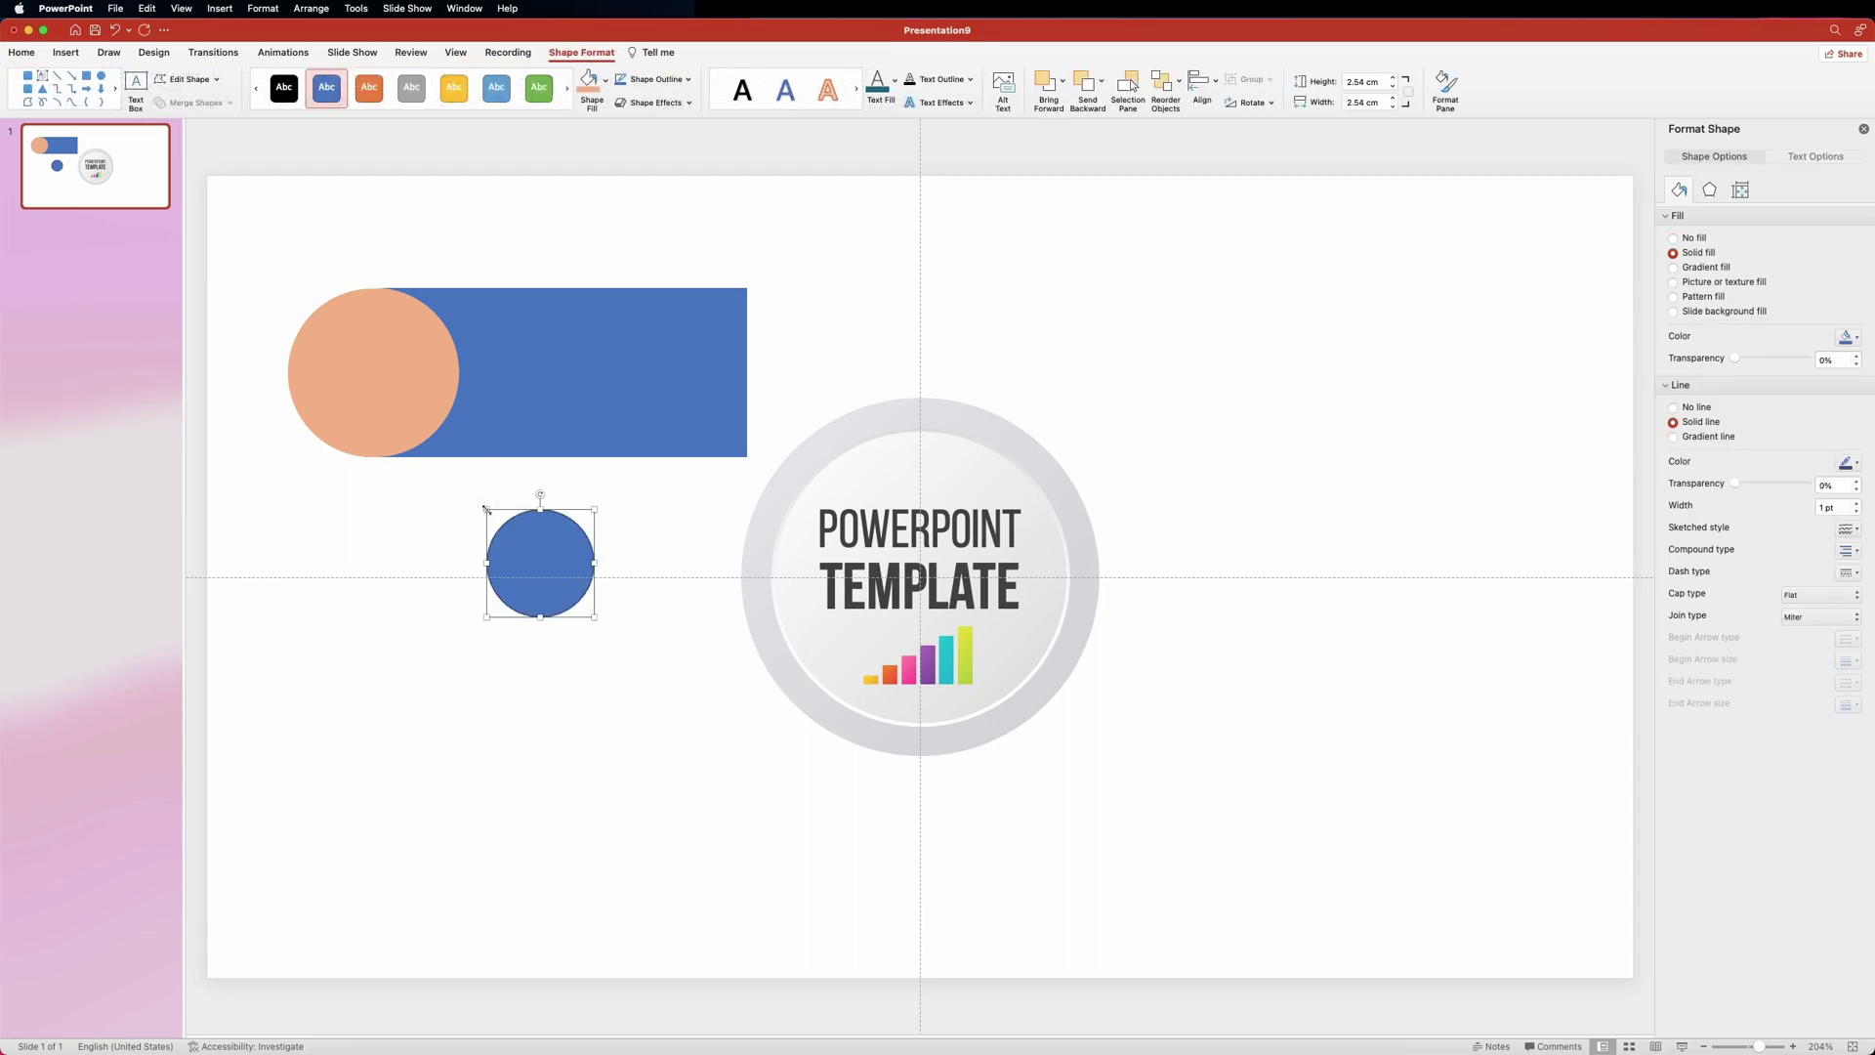
{"action": "double_click", "coordinate": [1365, 83]}
{"action": "type", "text": "3"}
{"action": "double_click", "coordinate": [1365, 102]}
{"action": "type", "text": "3"}
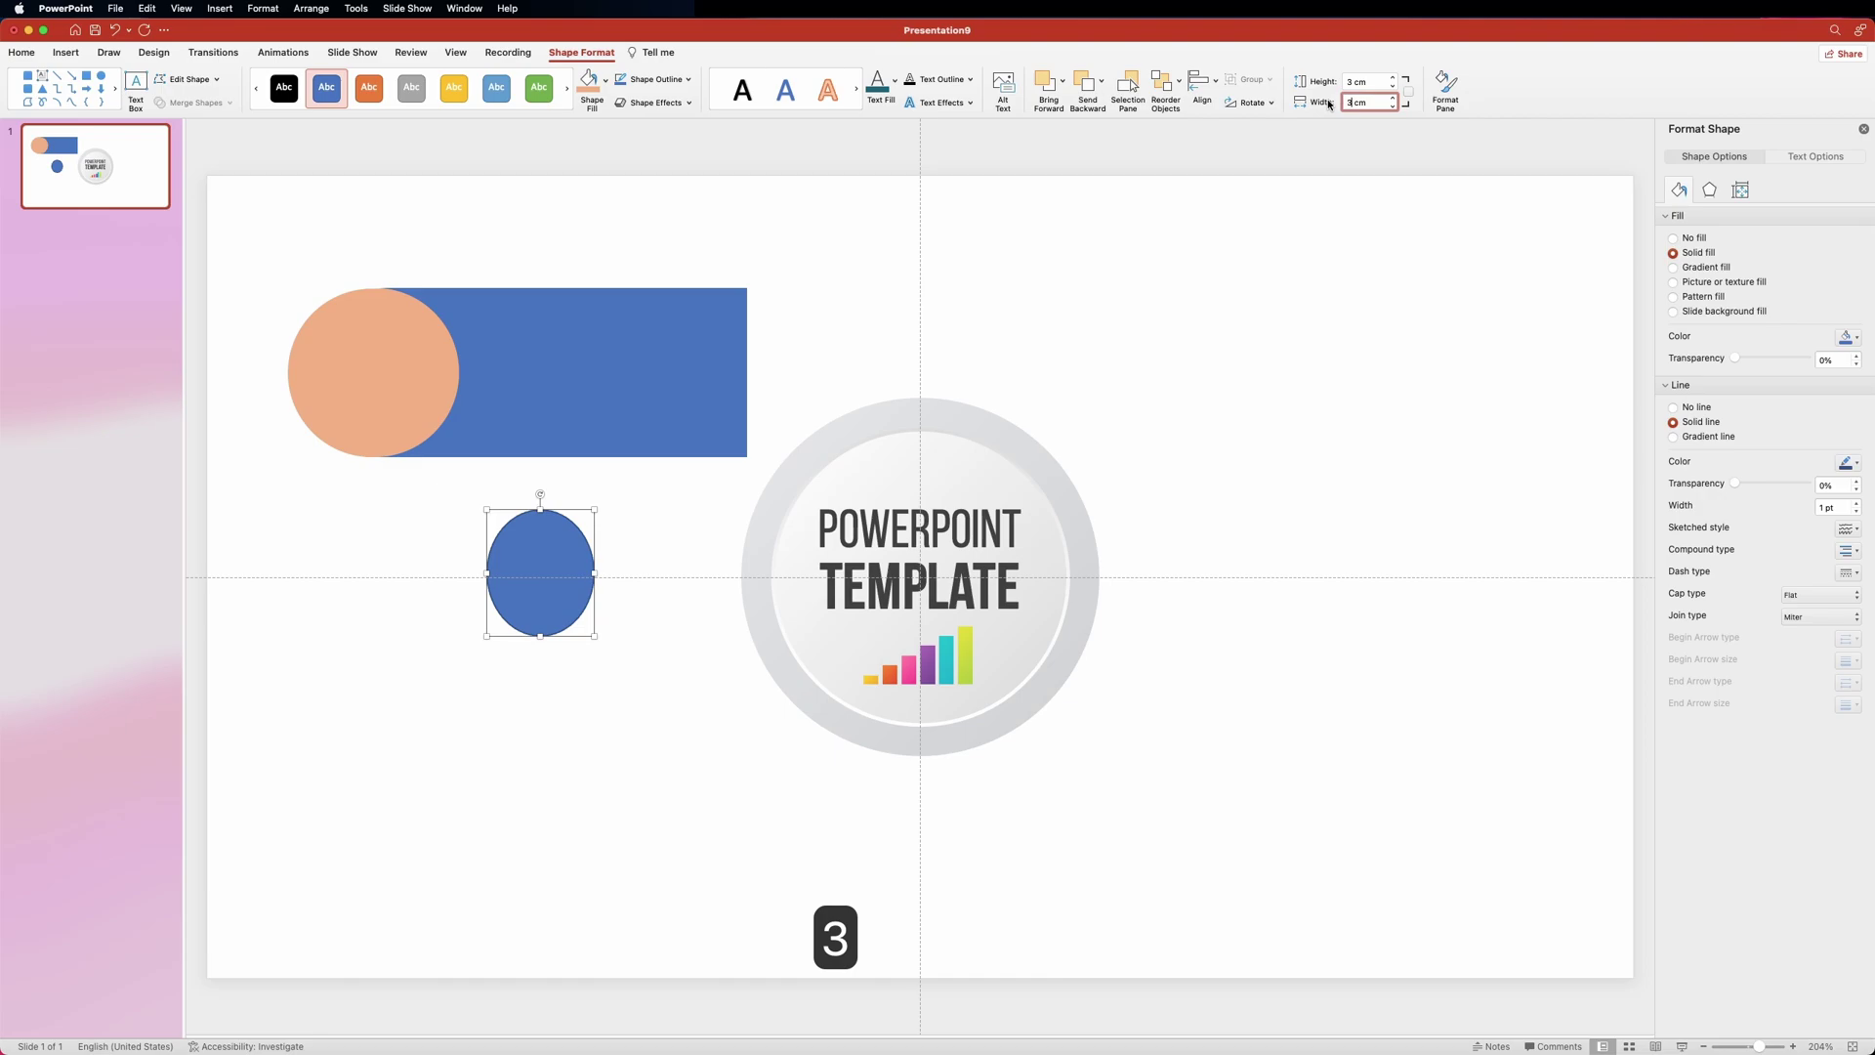
{"action": "key", "text": "Return"}
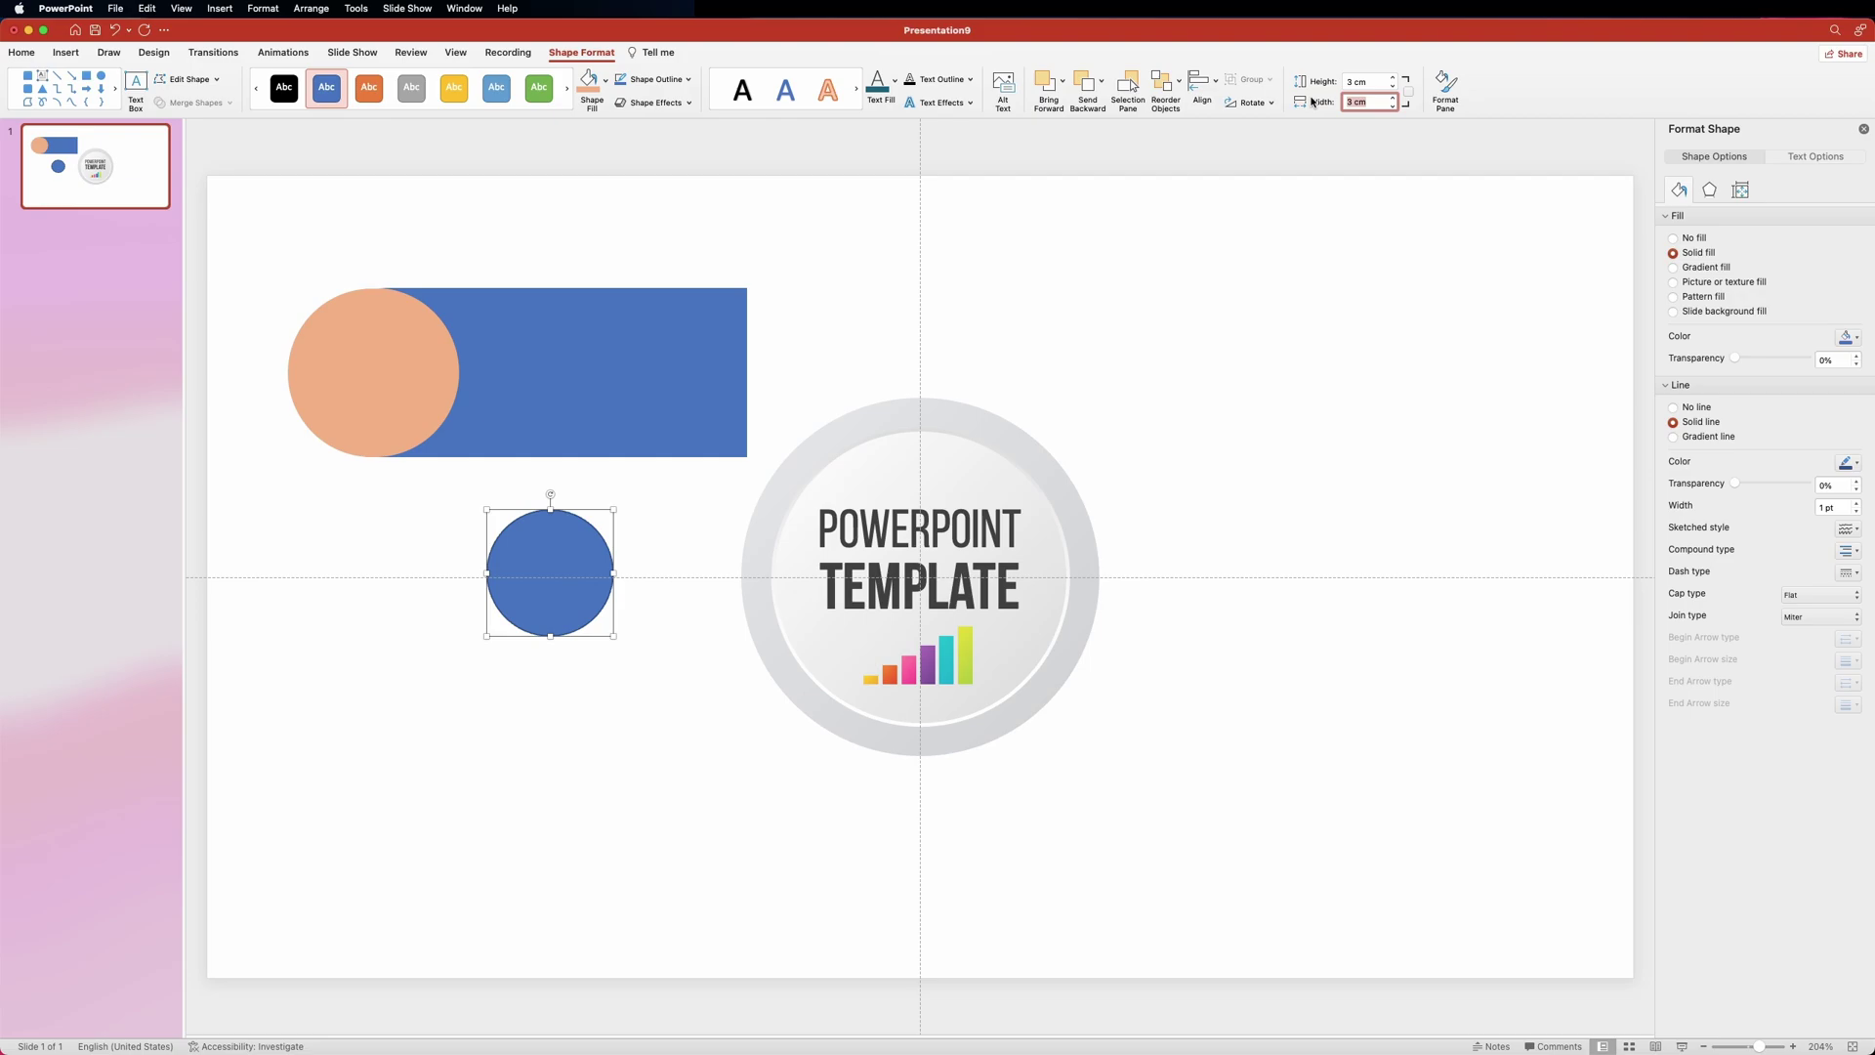
{"action": "left_click", "coordinate": [830, 667]}
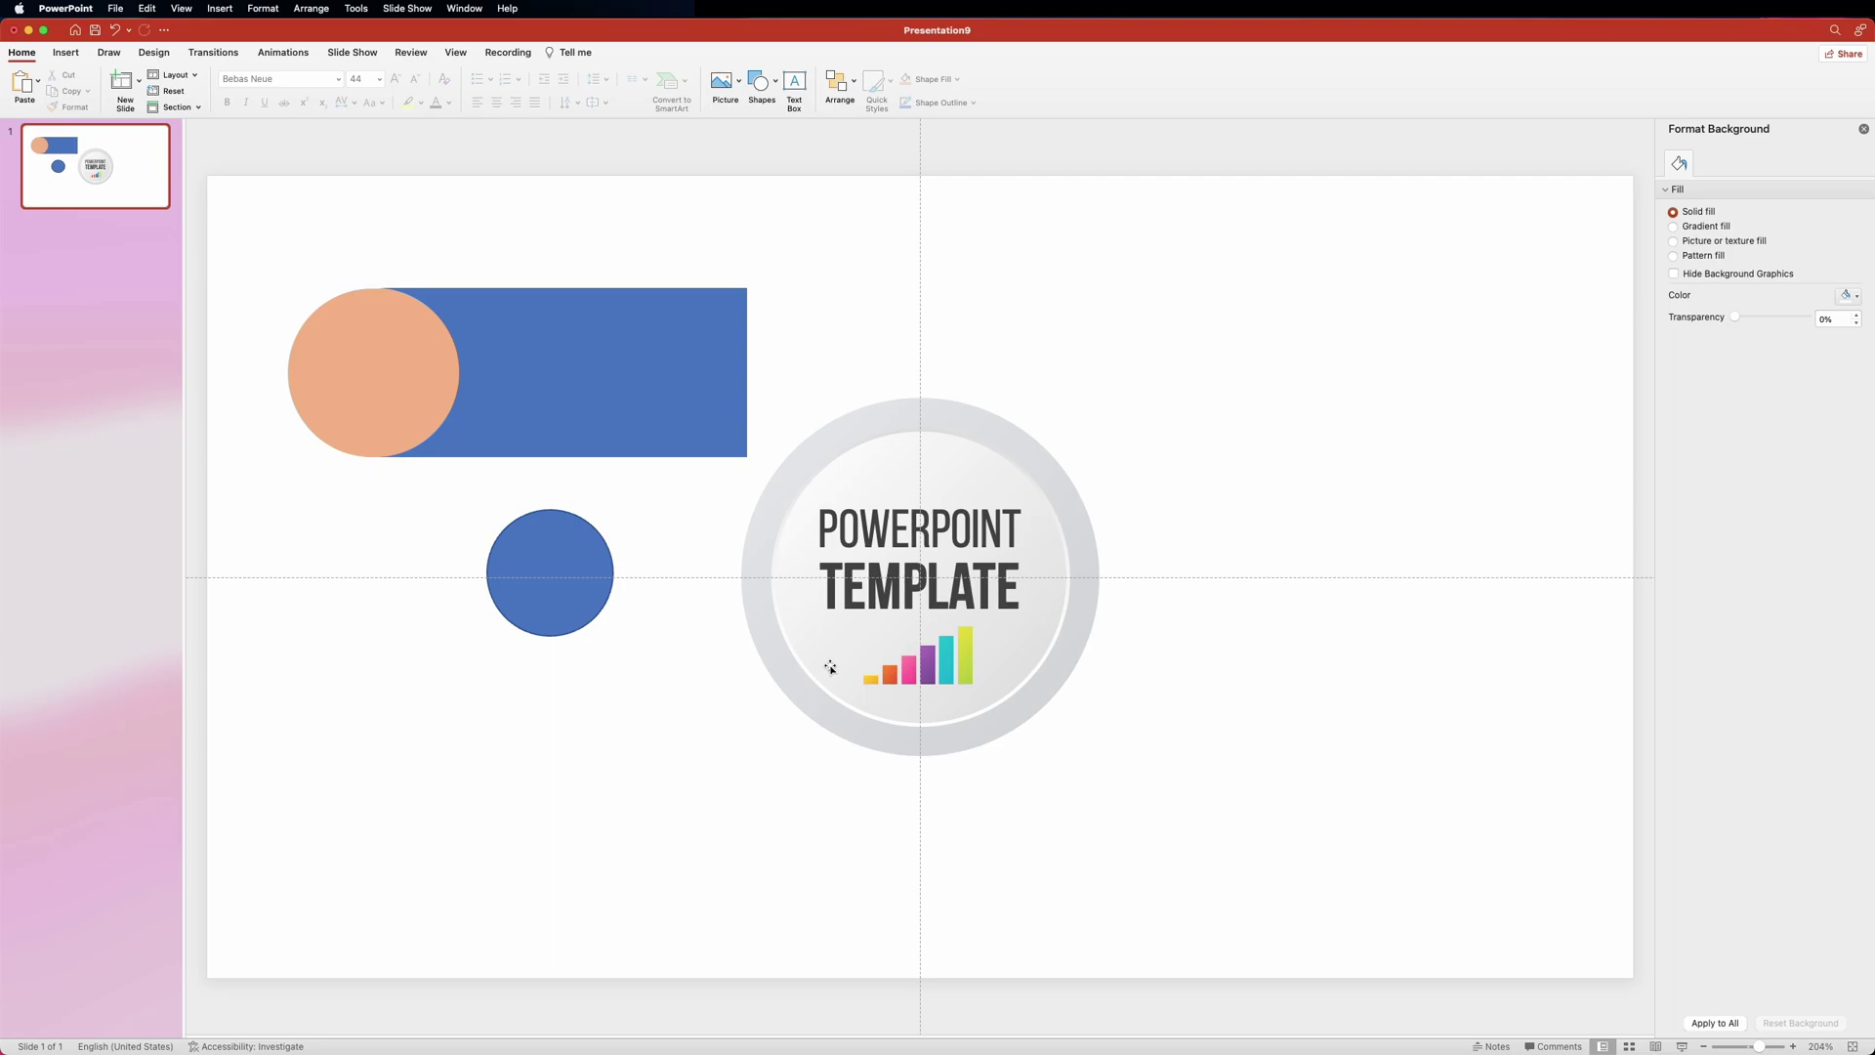
Step: Copy the grey badge's gradient onto the small circle with Format Painter and move it into the orange circle
{"action": "left_click", "coordinate": [830, 667]}
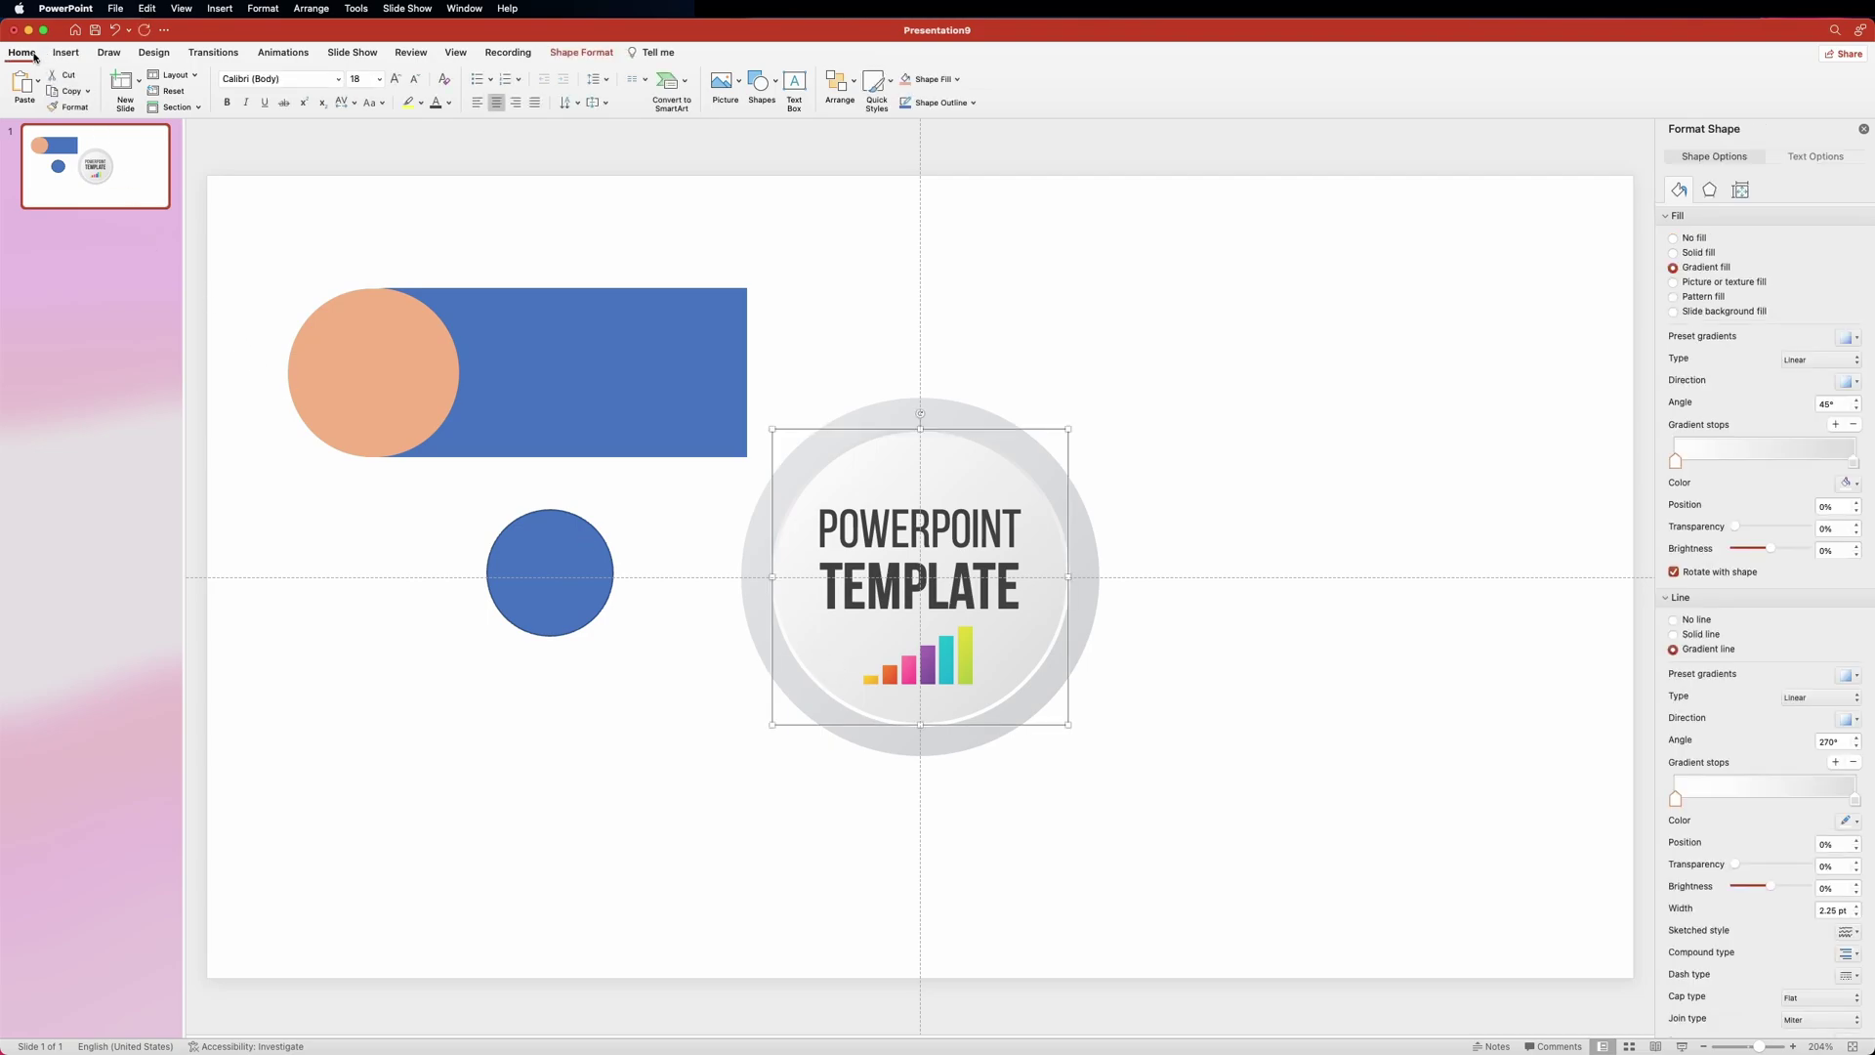
{"action": "left_click", "coordinate": [77, 108]}
{"action": "left_click", "coordinate": [553, 538]}
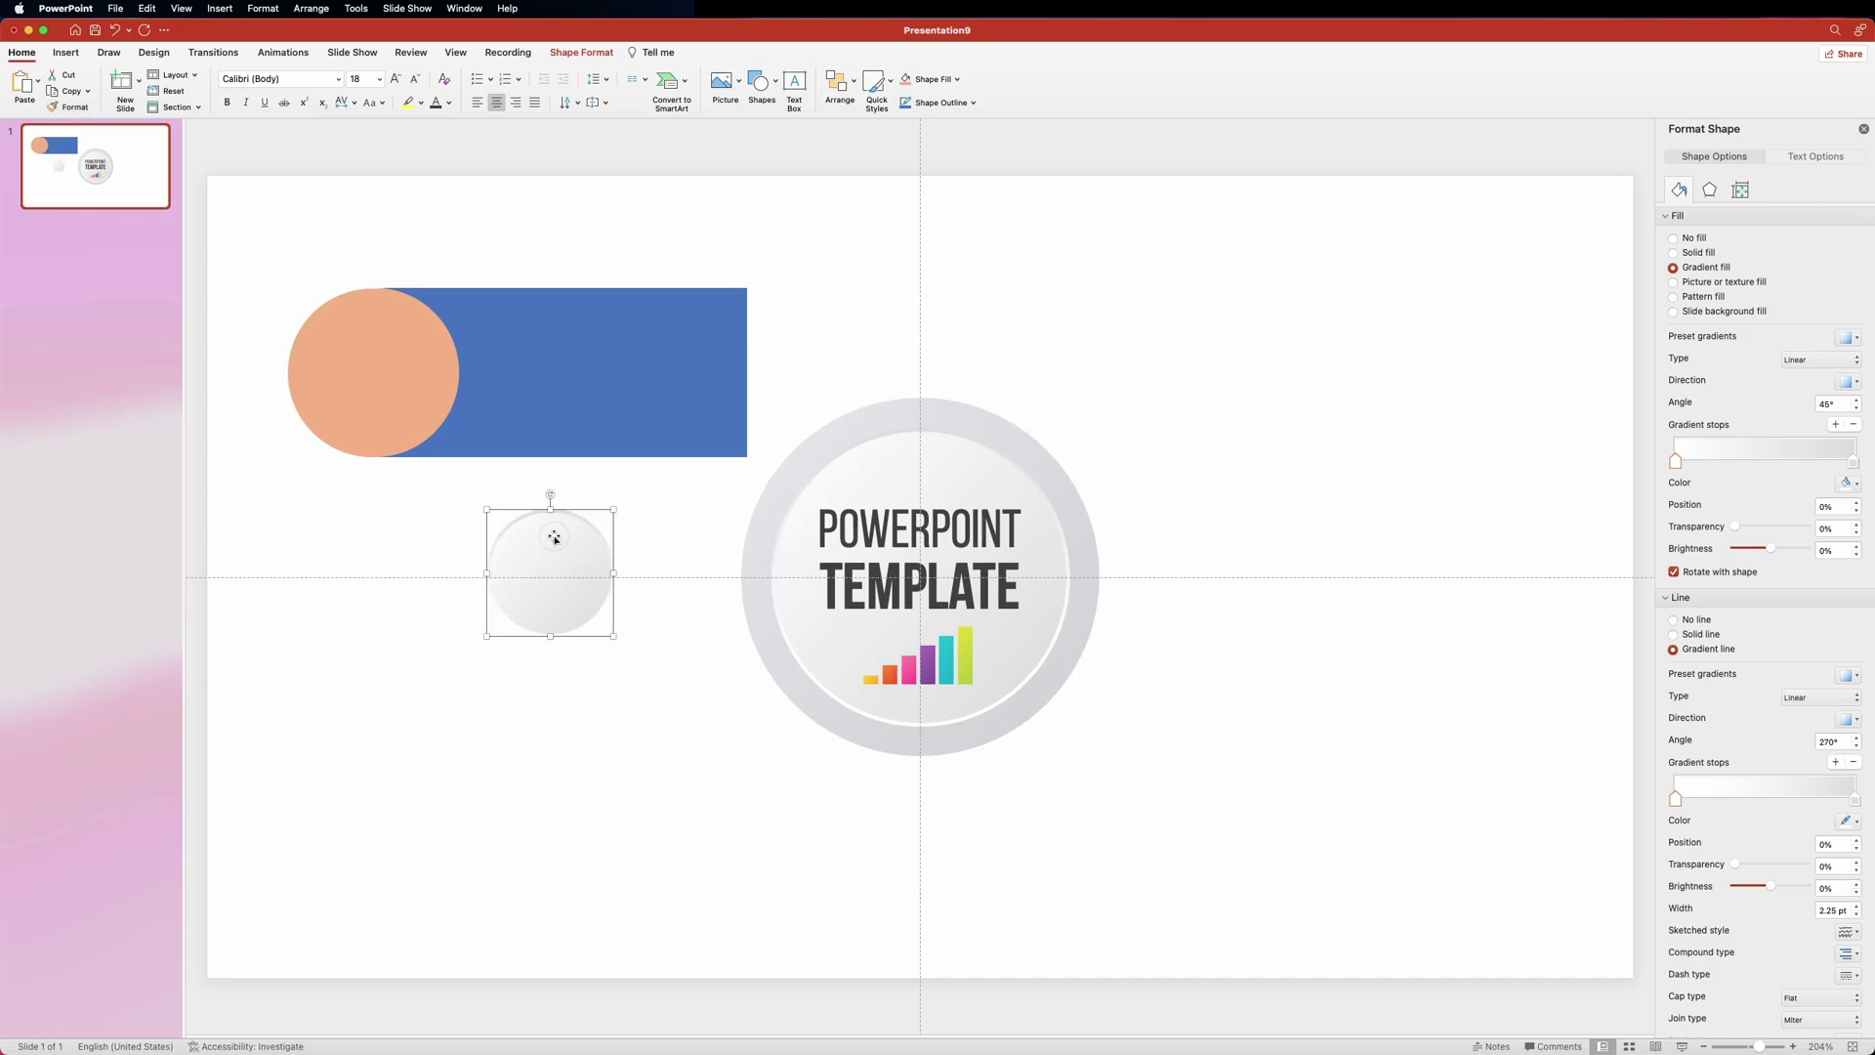
{"action": "left_click_drag", "start_coordinate": [554, 538], "coordinate": [387, 359]}
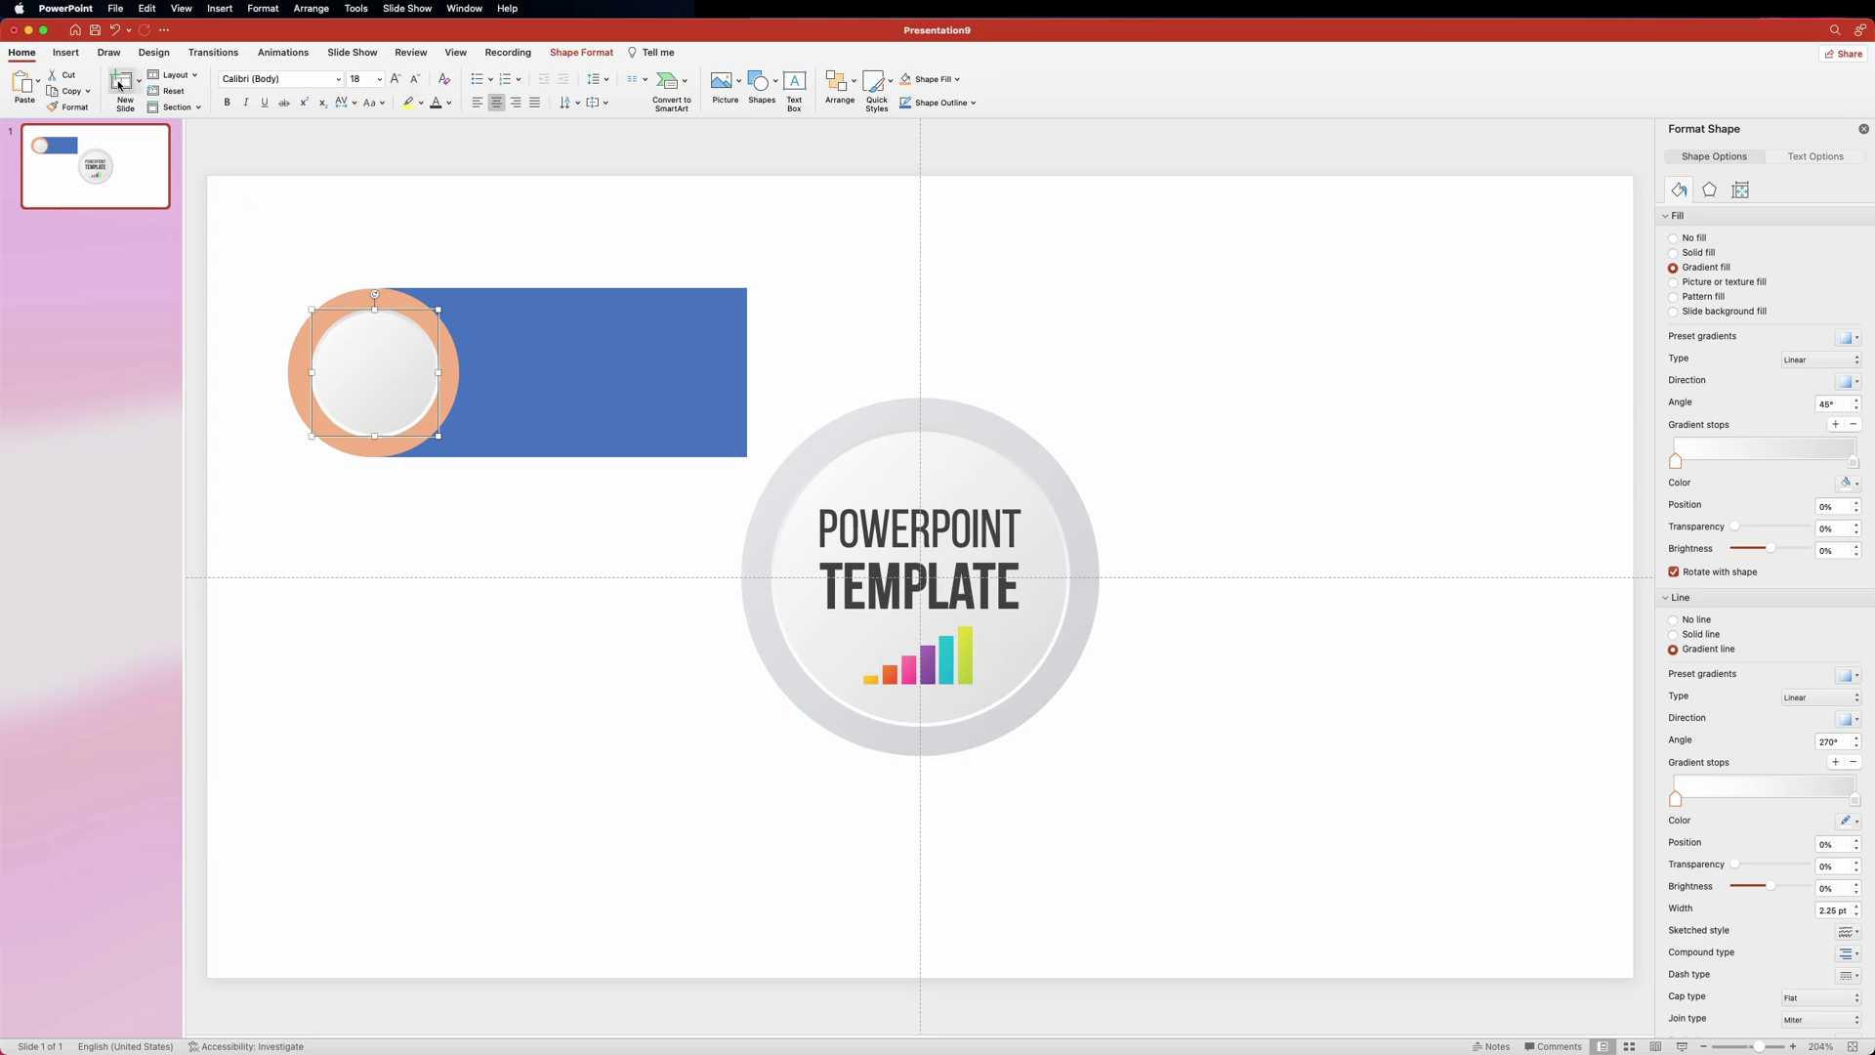
{"action": "left_click", "coordinate": [66, 54]}
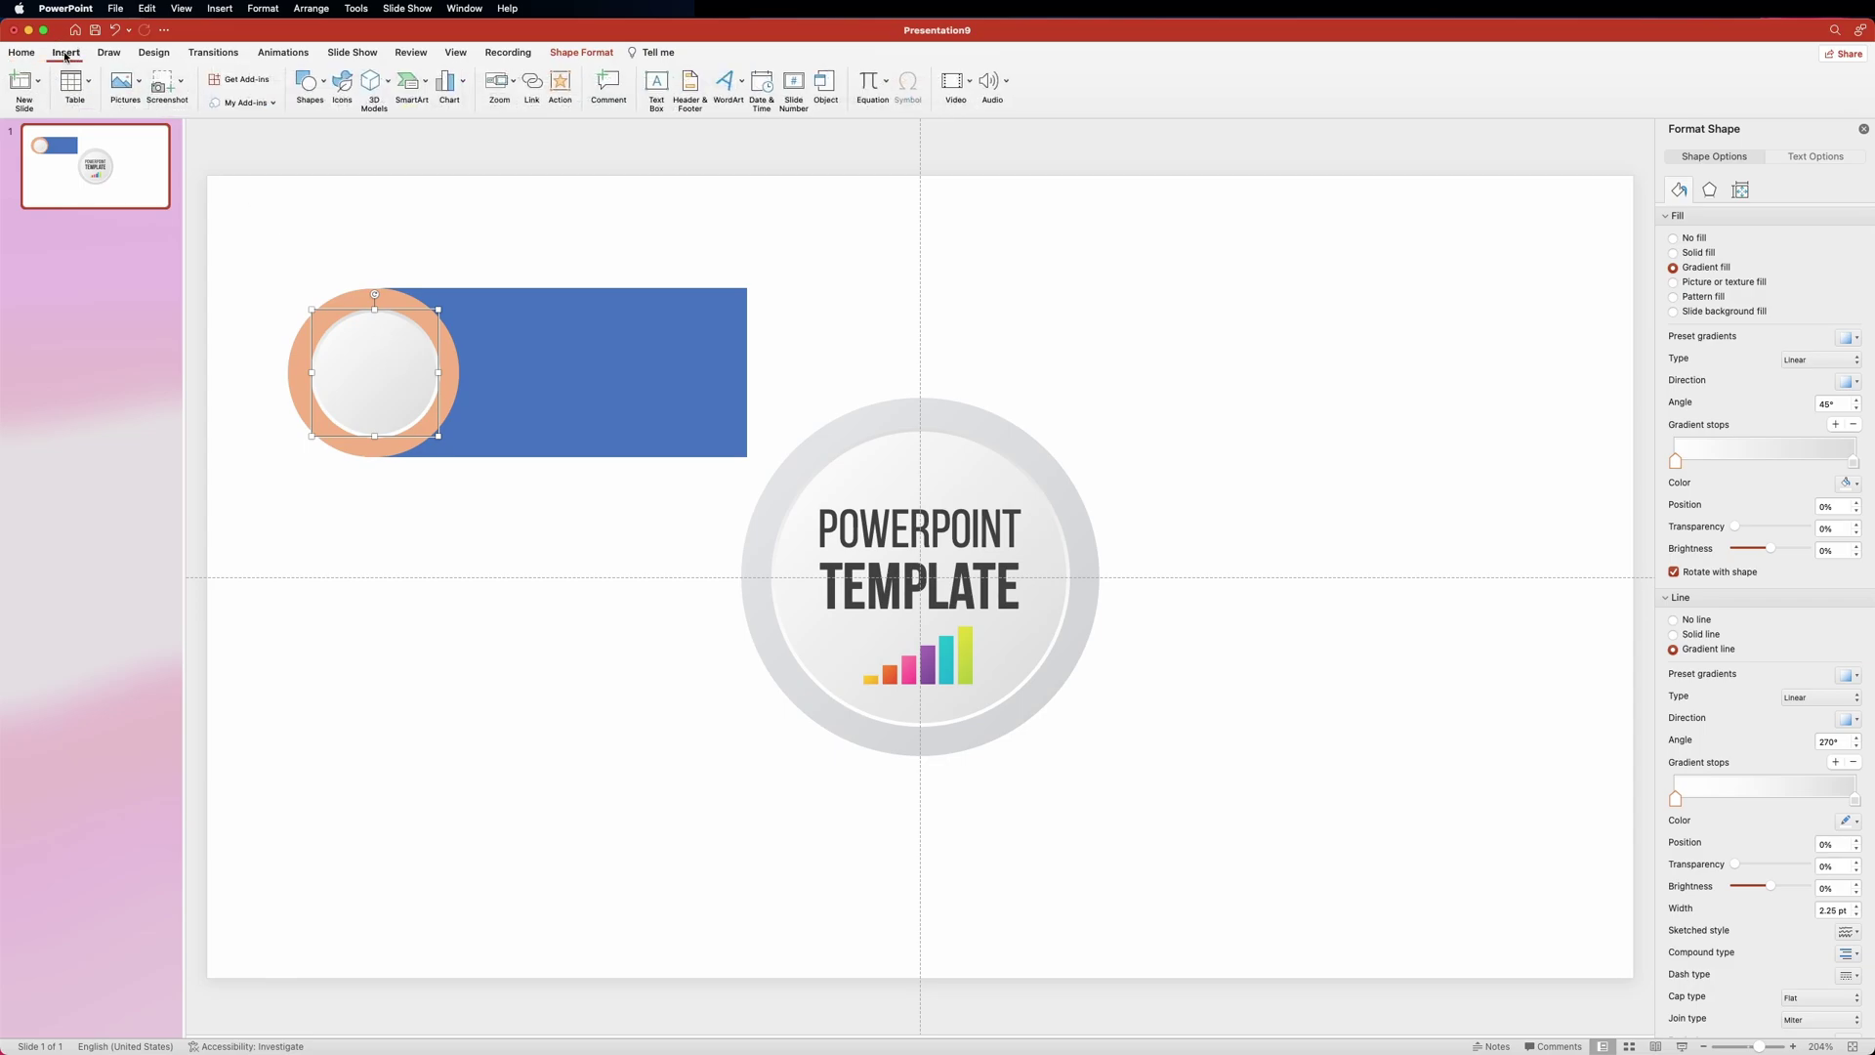
Step: Insert the target icon from Icons and drag it onto the white circle
{"action": "left_click", "coordinate": [346, 84]}
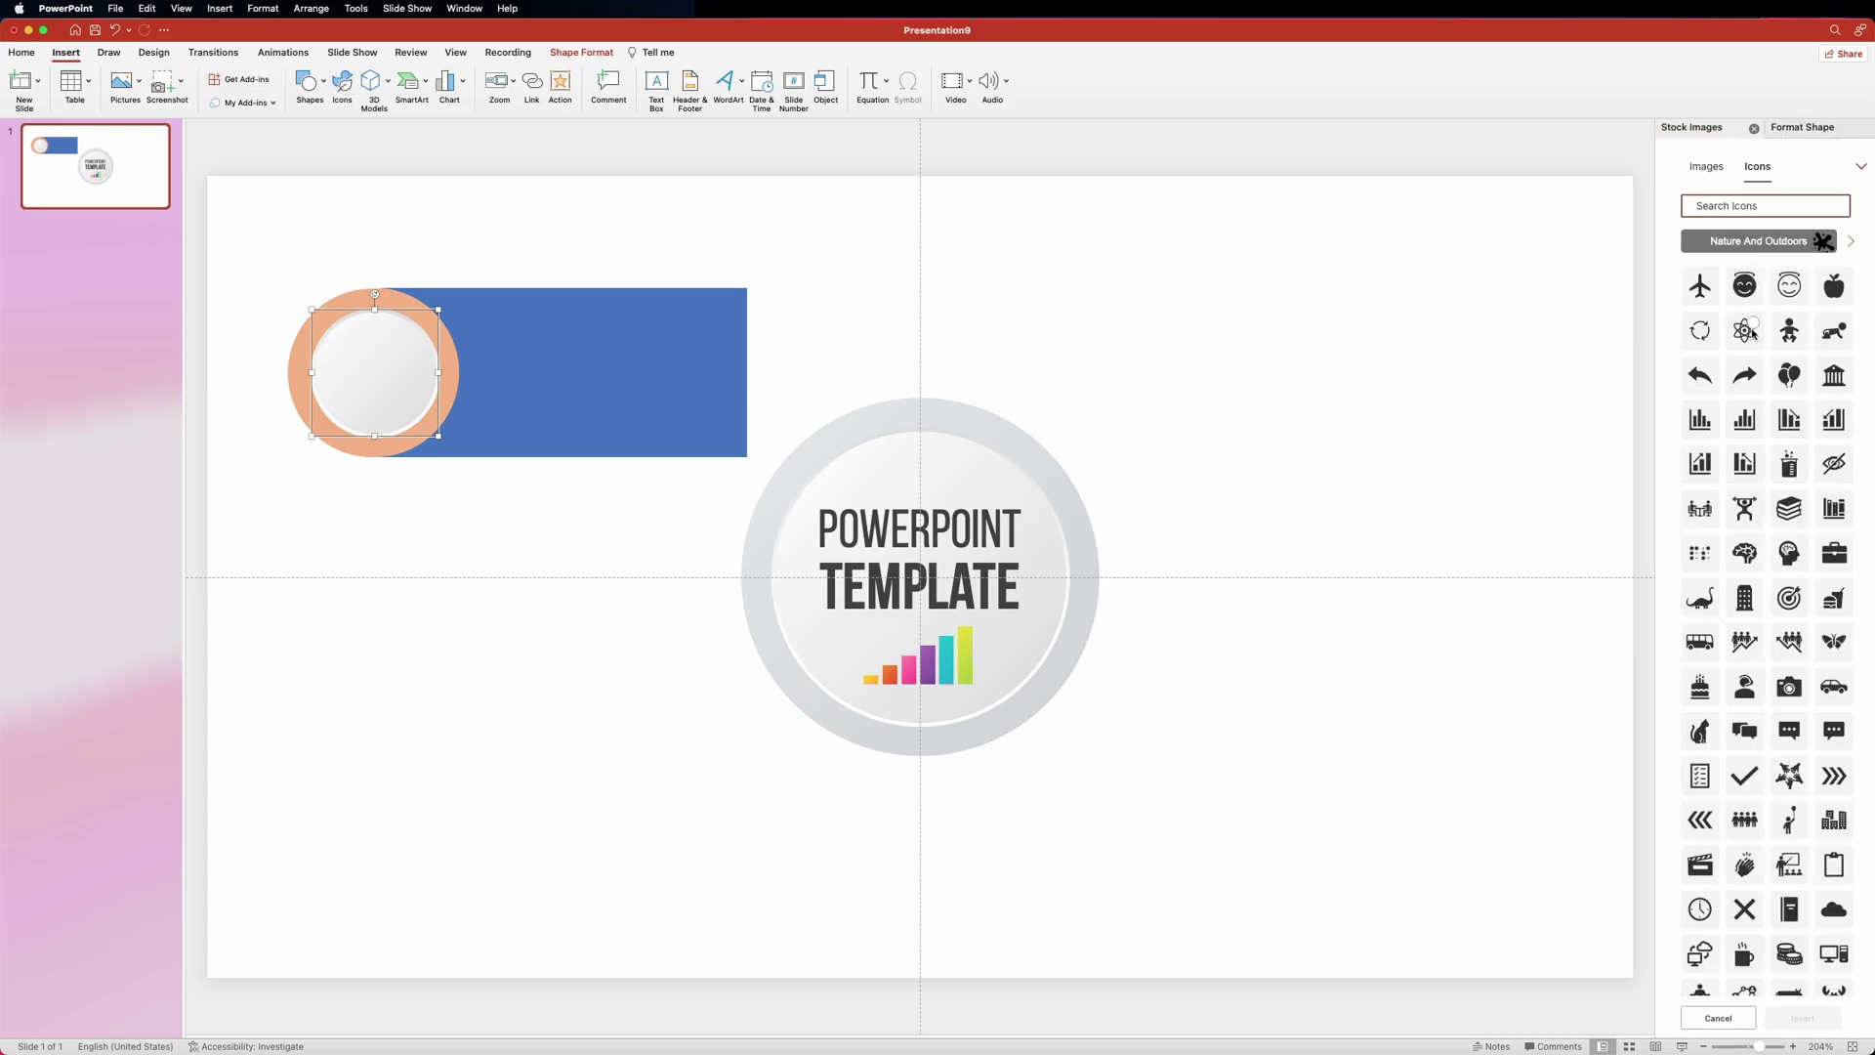
{"action": "left_click", "coordinate": [1789, 596]}
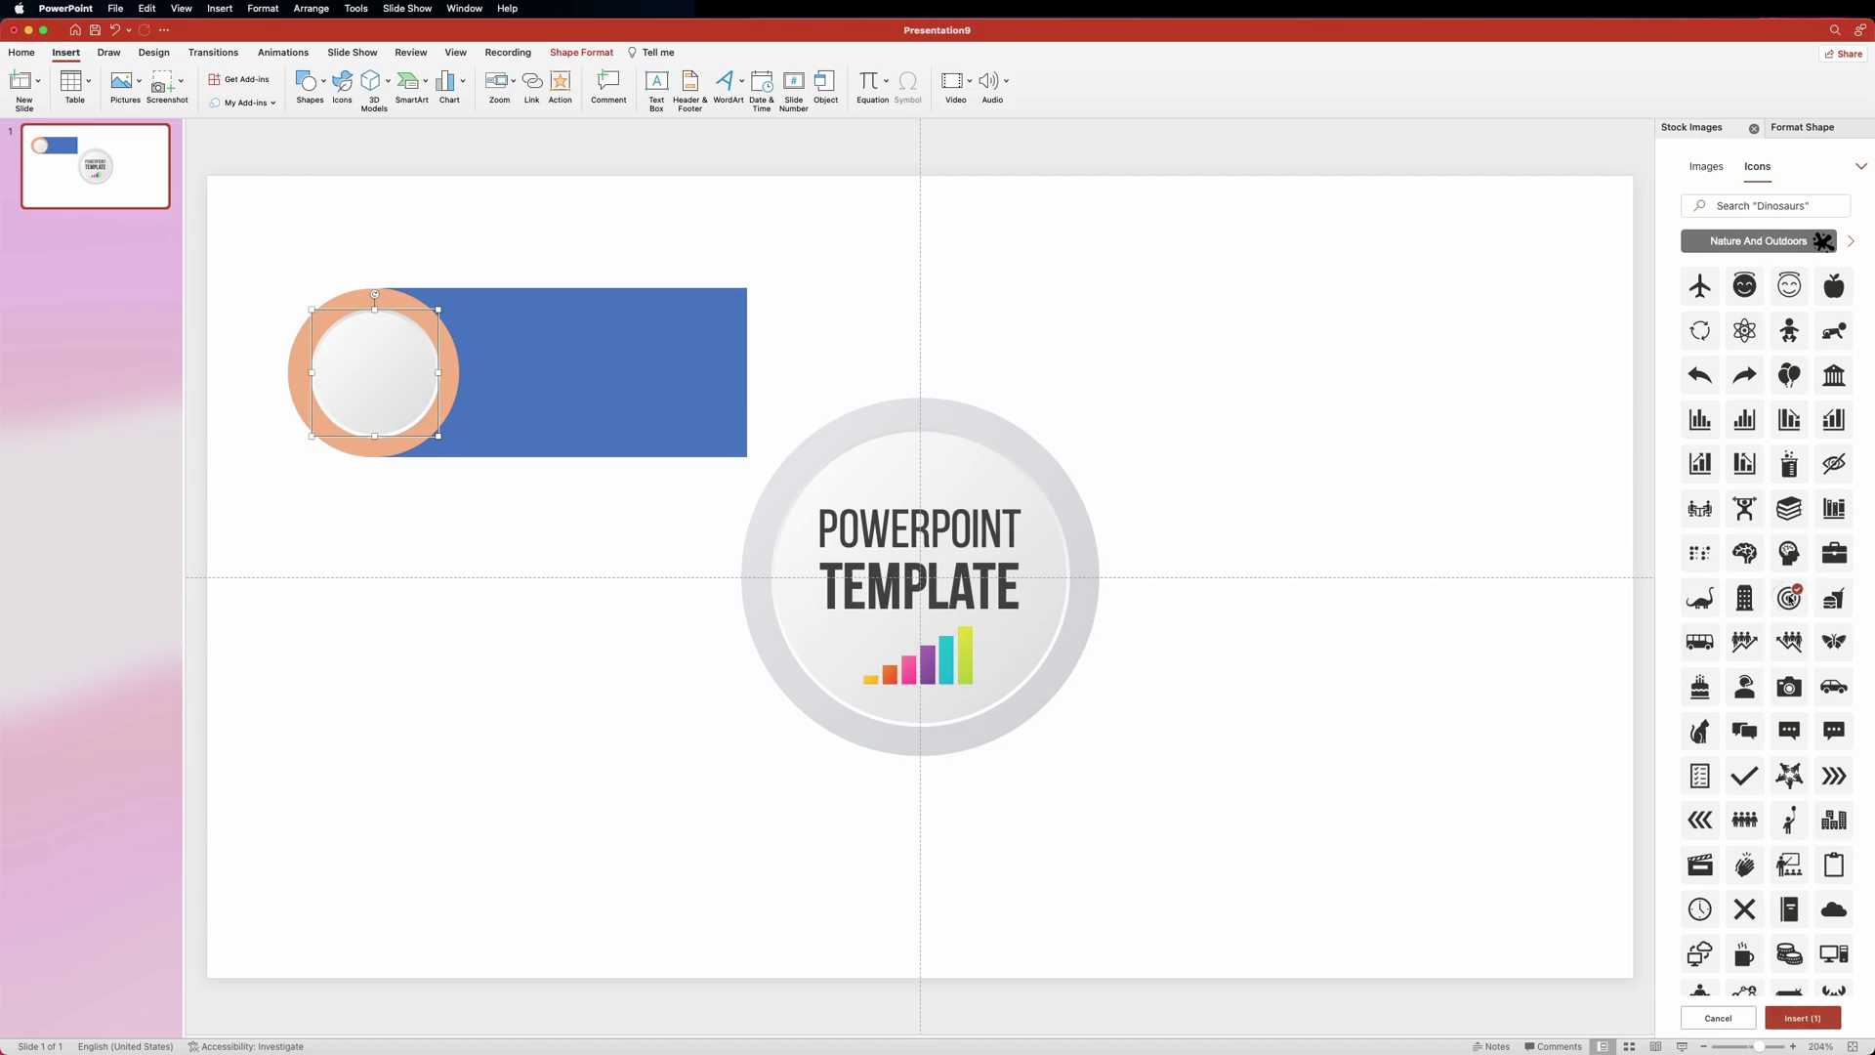
{"action": "left_click", "coordinate": [1787, 1016]}
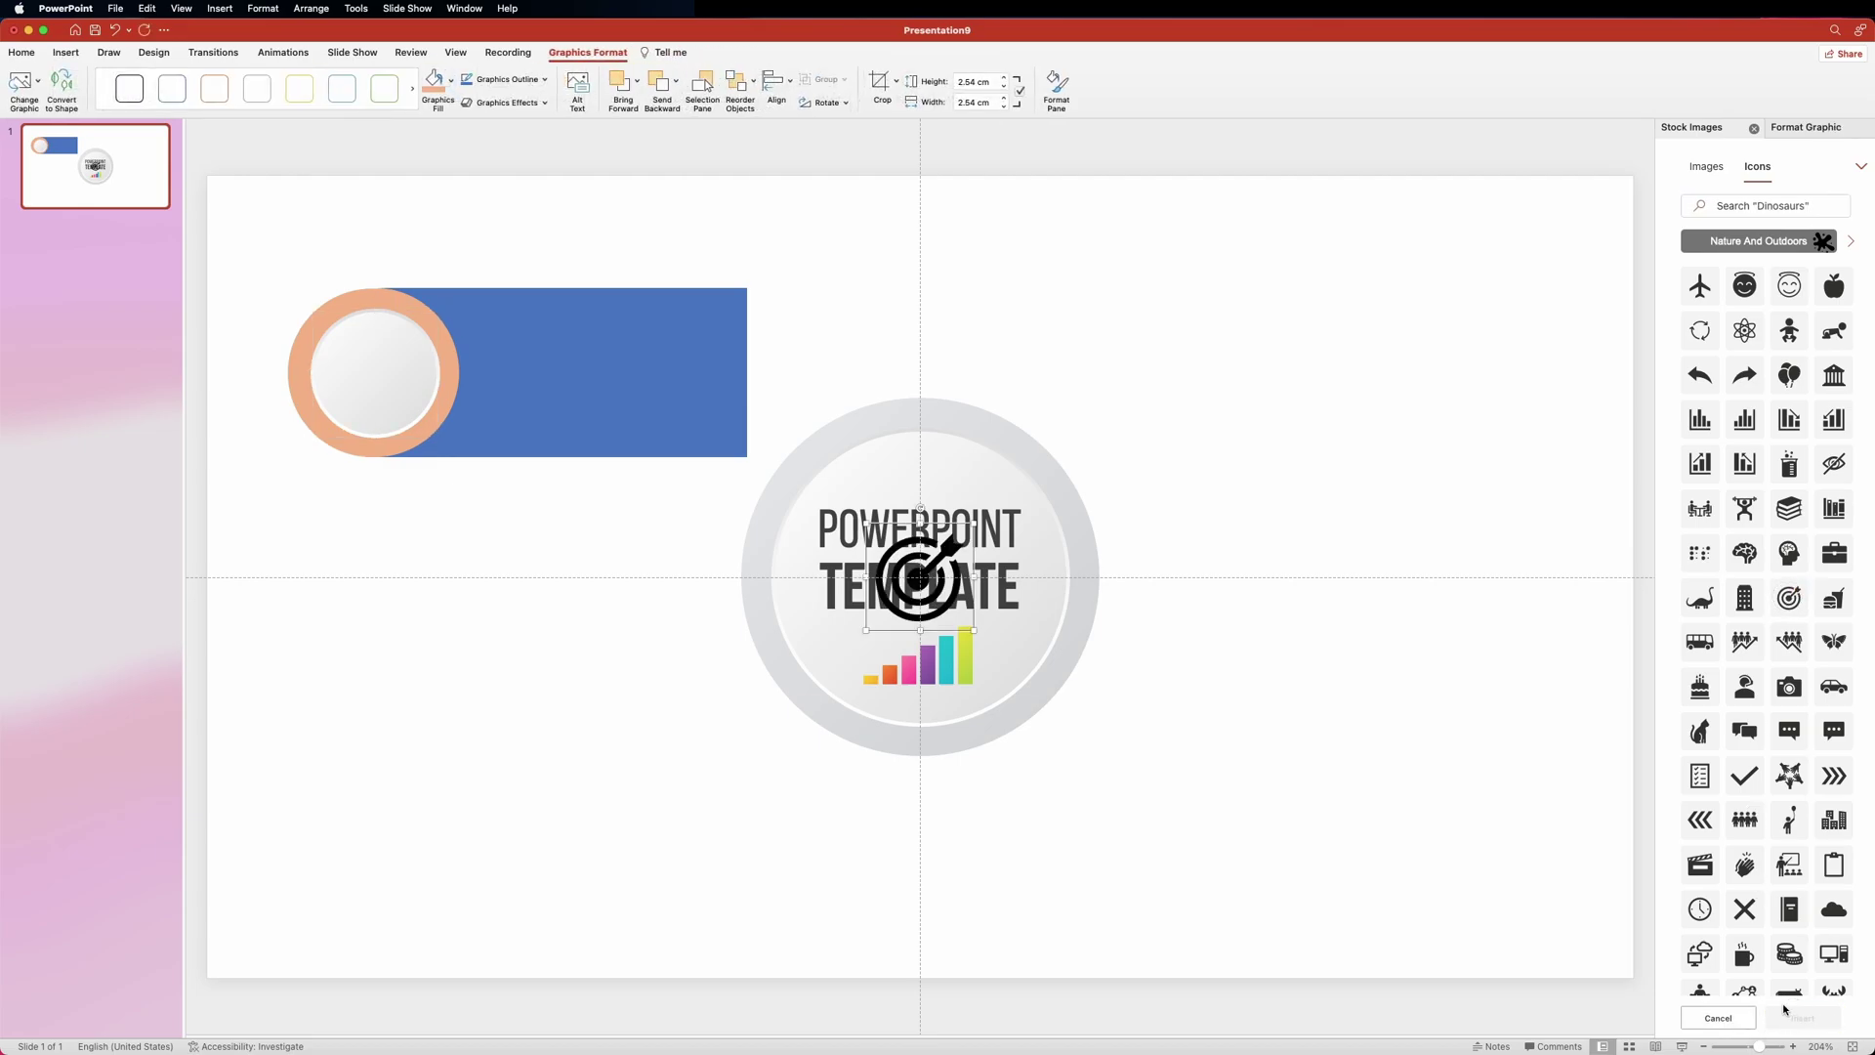
{"action": "left_click_drag", "start_coordinate": [919, 578], "coordinate": [373, 370]}
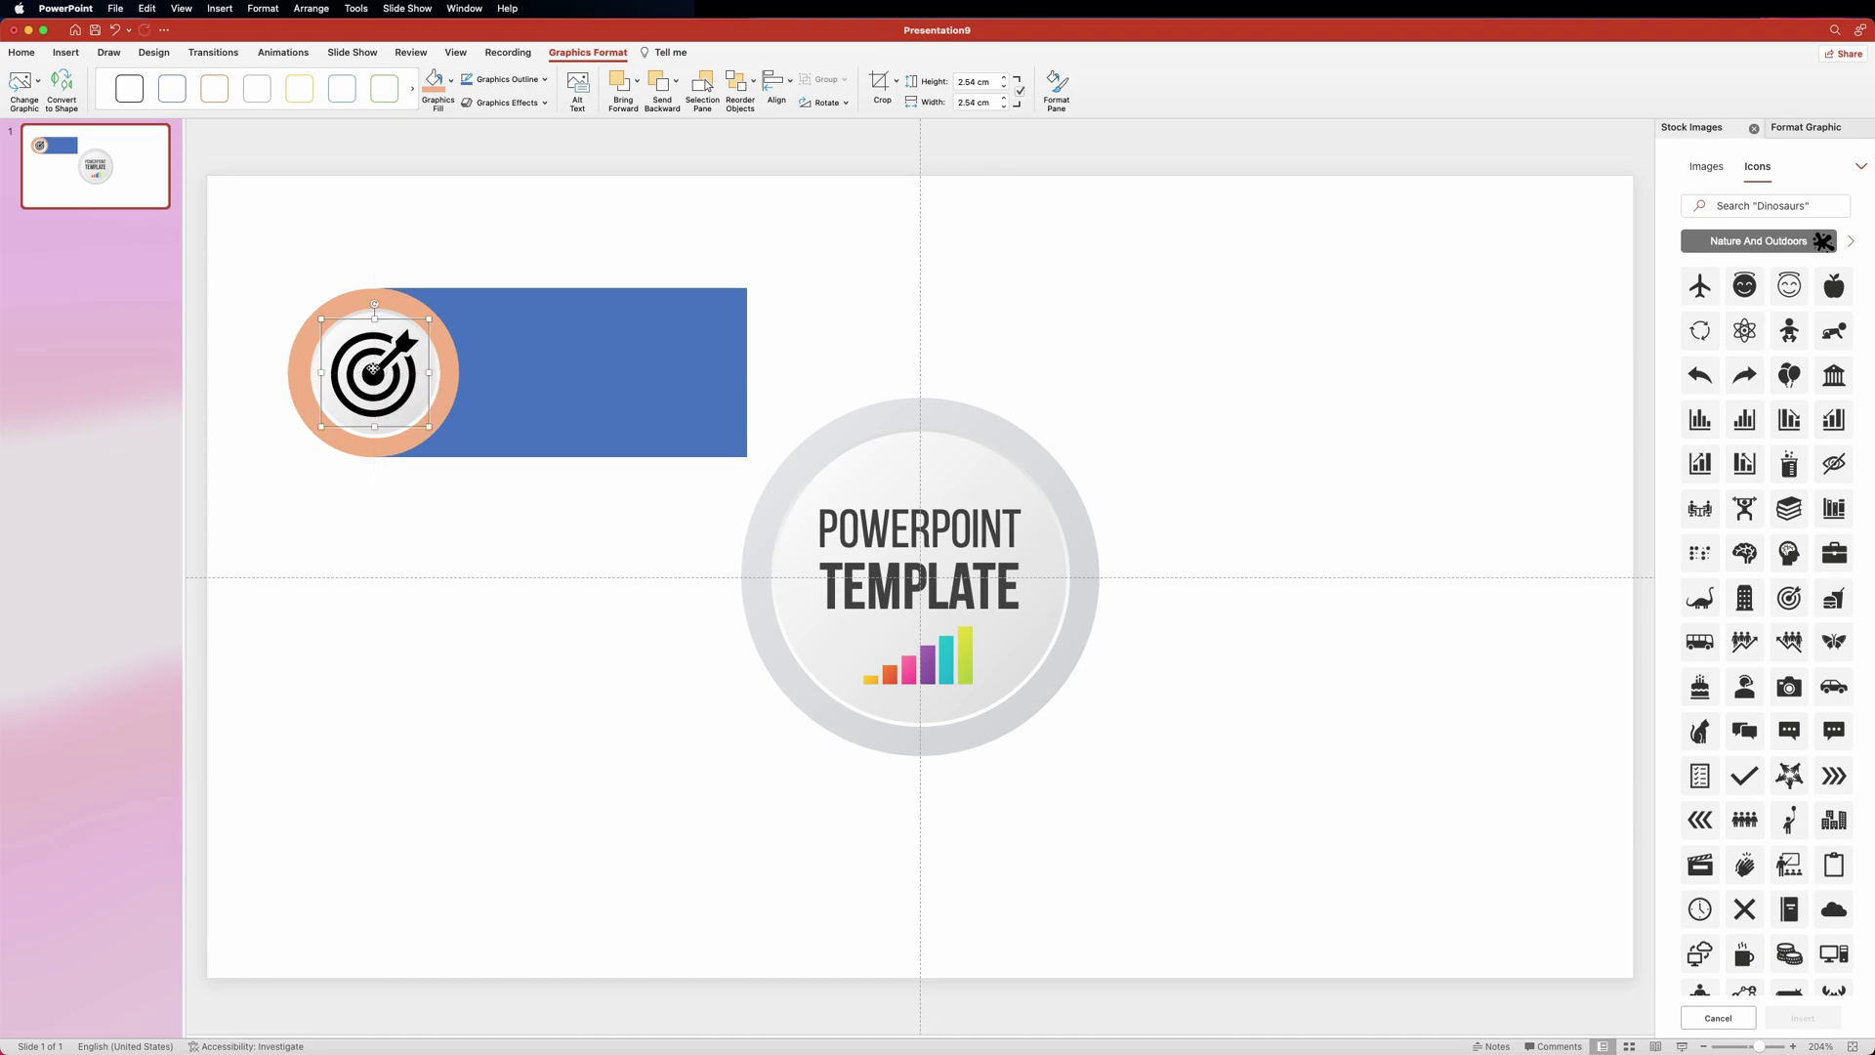
Step: Resize the target icon to 2 cm, centre it in the circle, and recolour it dark blue-grey
{"action": "double_click", "coordinate": [972, 81]}
{"action": "type", "text": "2"}
{"action": "key", "text": "Tab"}
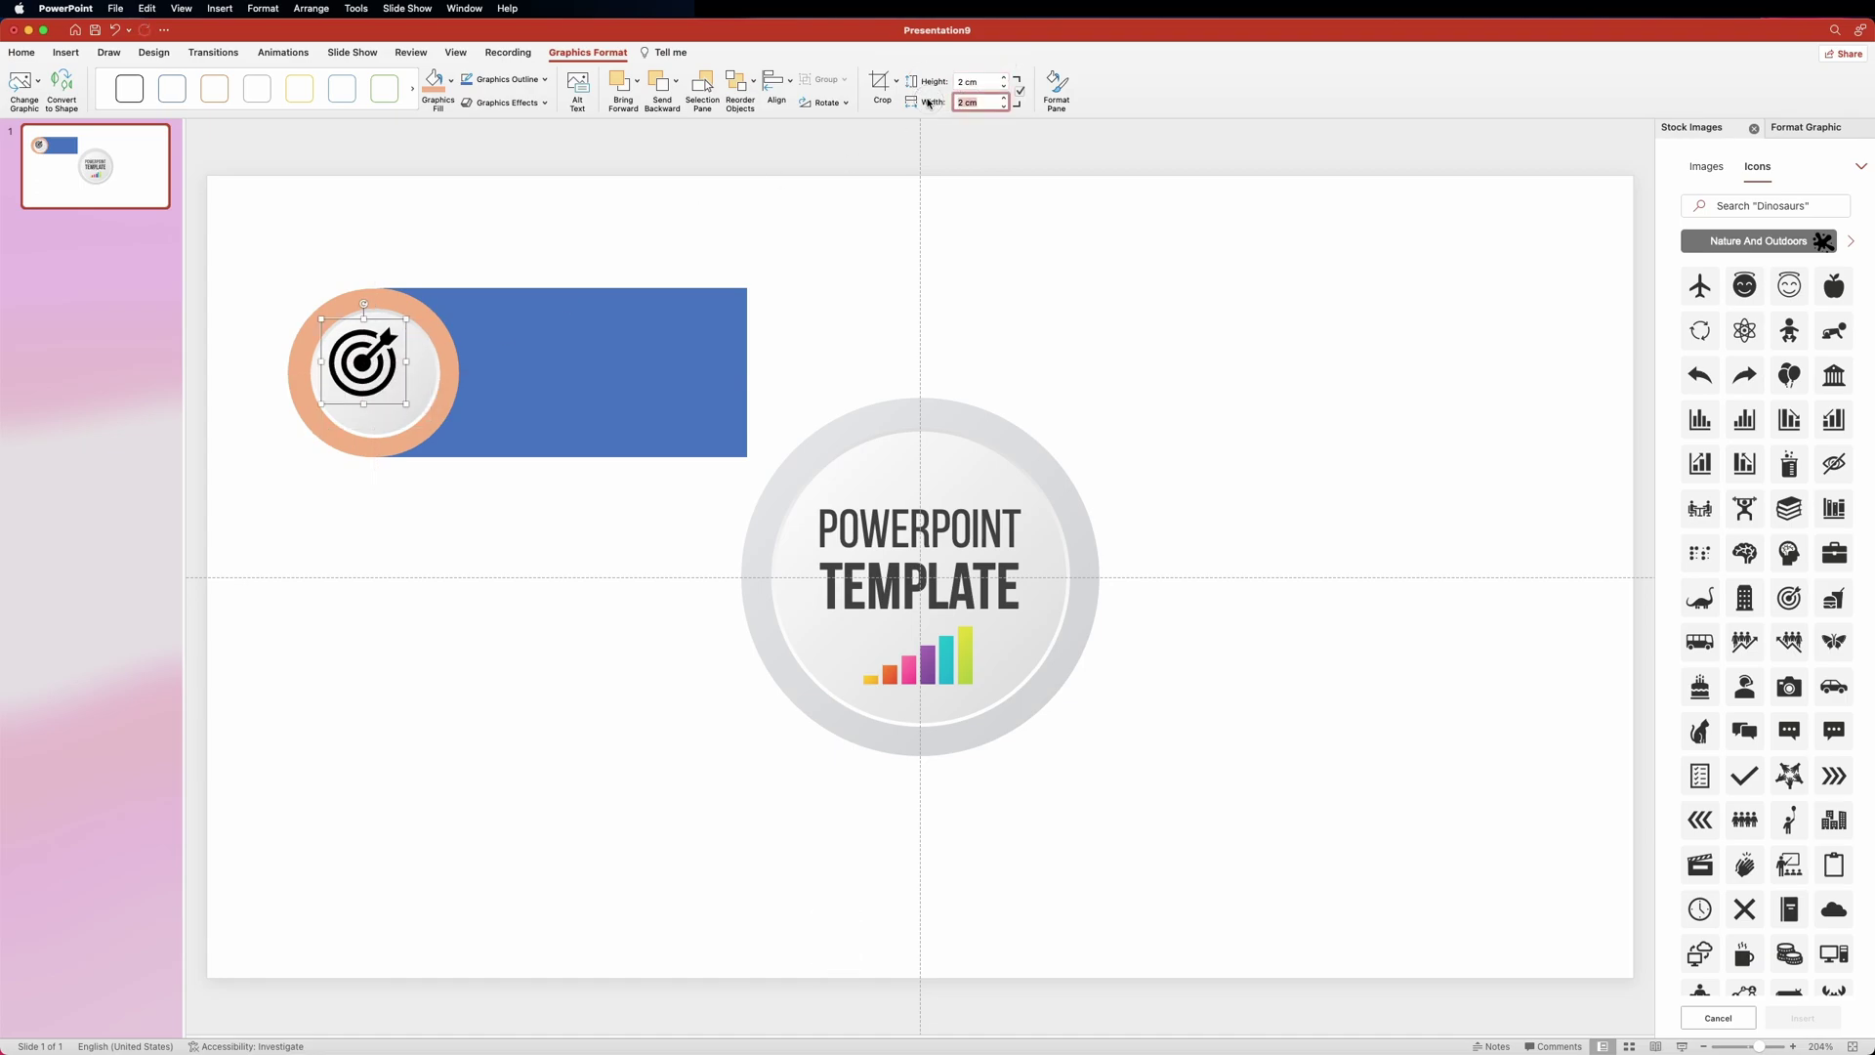
{"action": "key", "text": "Return"}
{"action": "left_click_drag", "start_coordinate": [389, 357], "coordinate": [401, 369]}
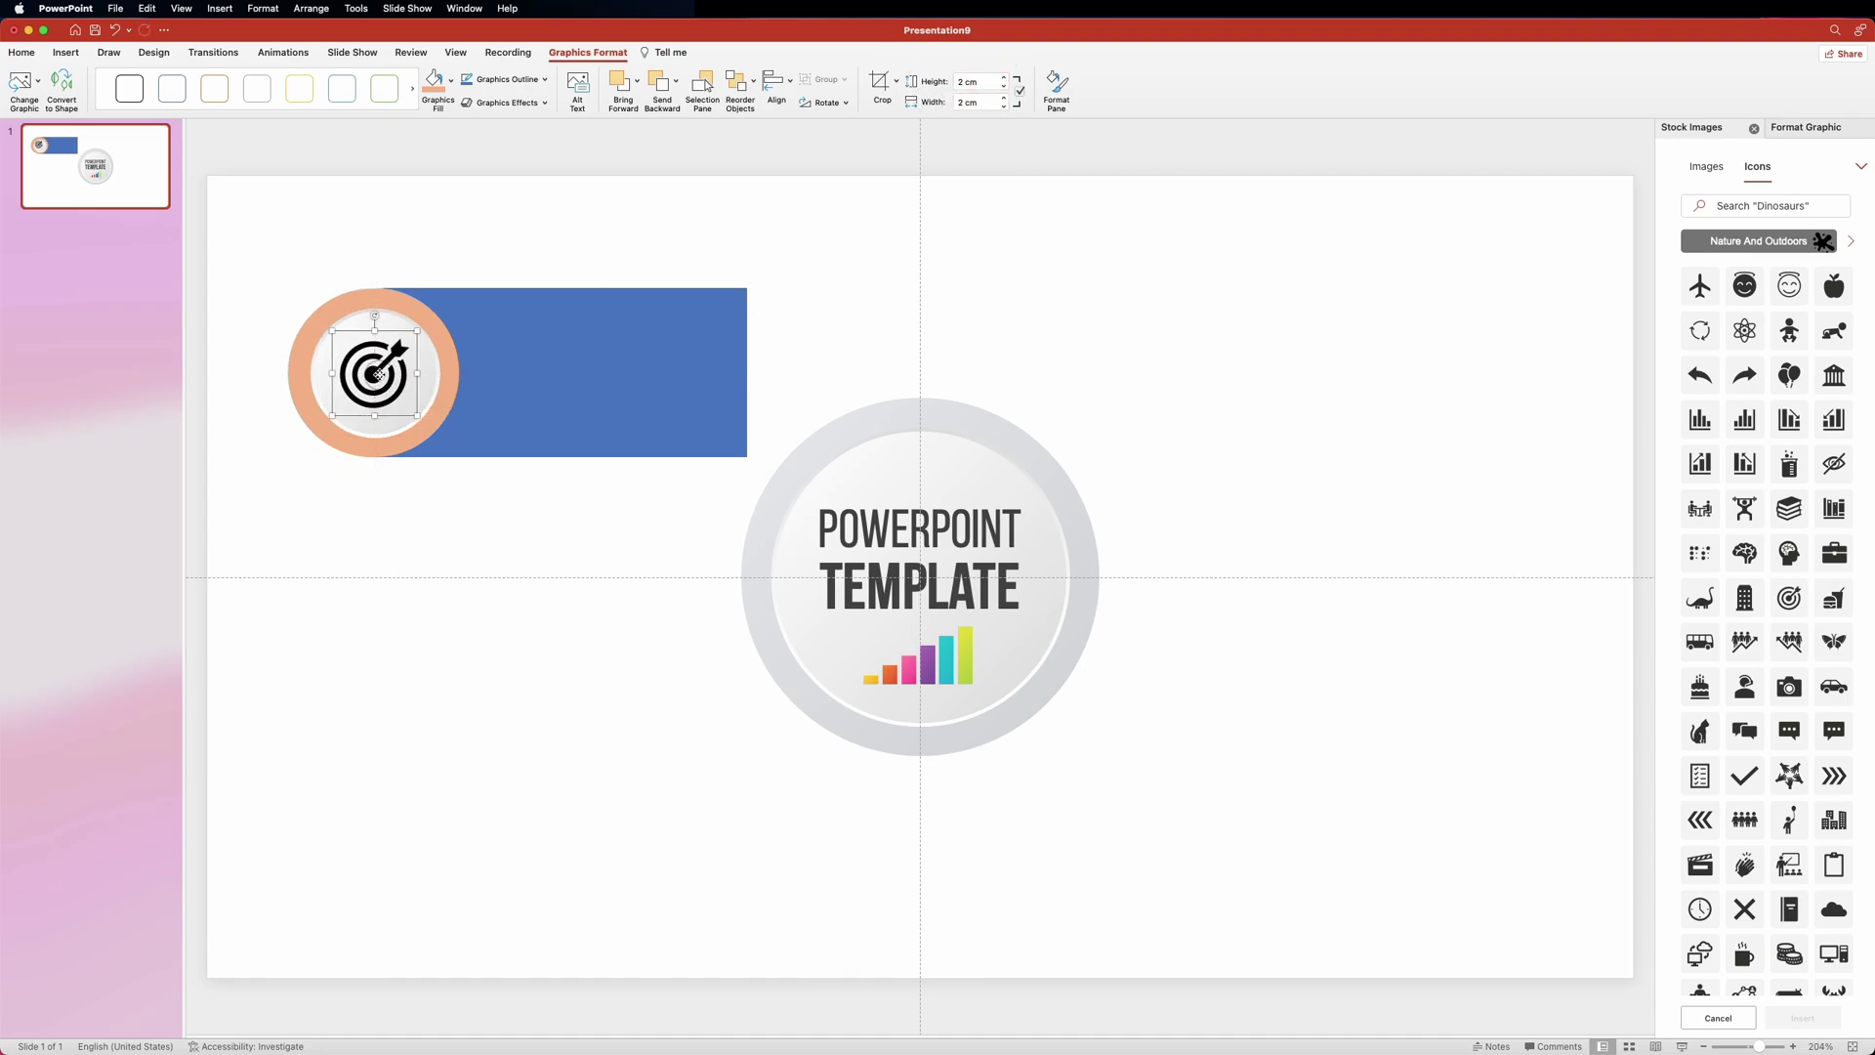
{"action": "left_click", "coordinate": [451, 80]}
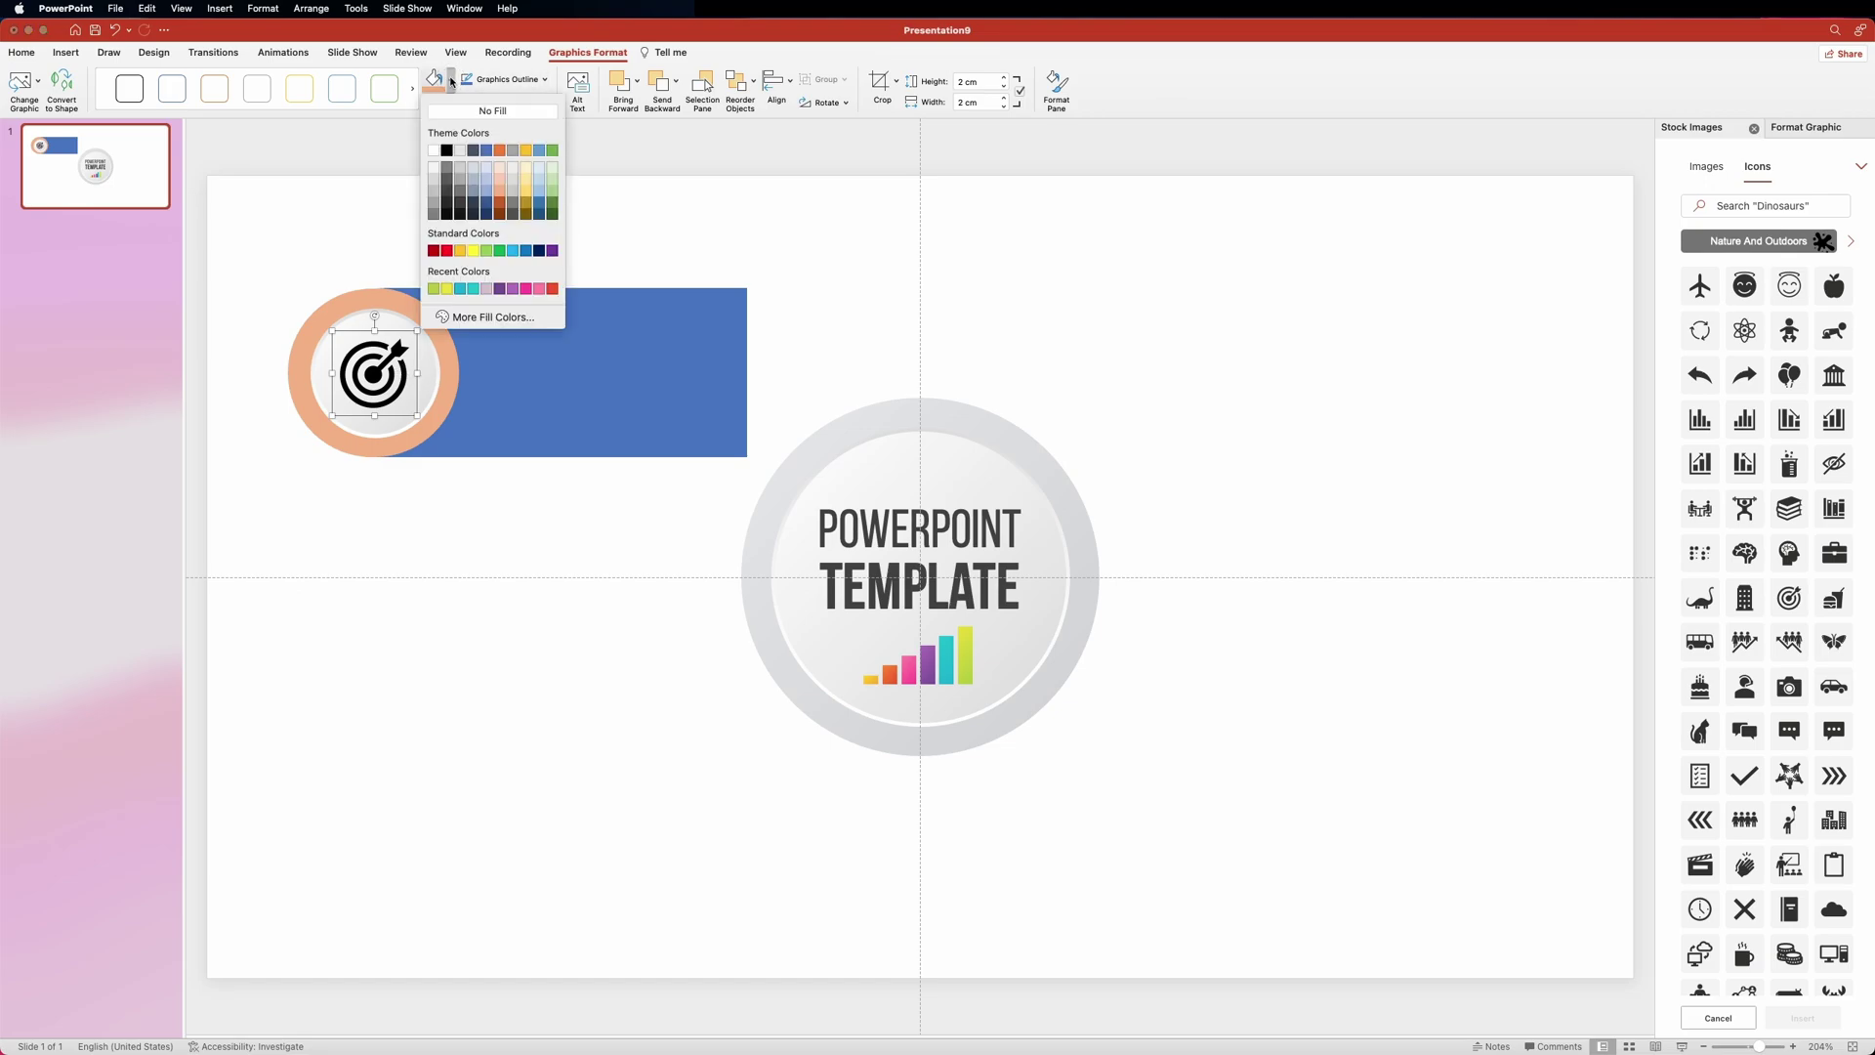
{"action": "left_click", "coordinate": [473, 204]}
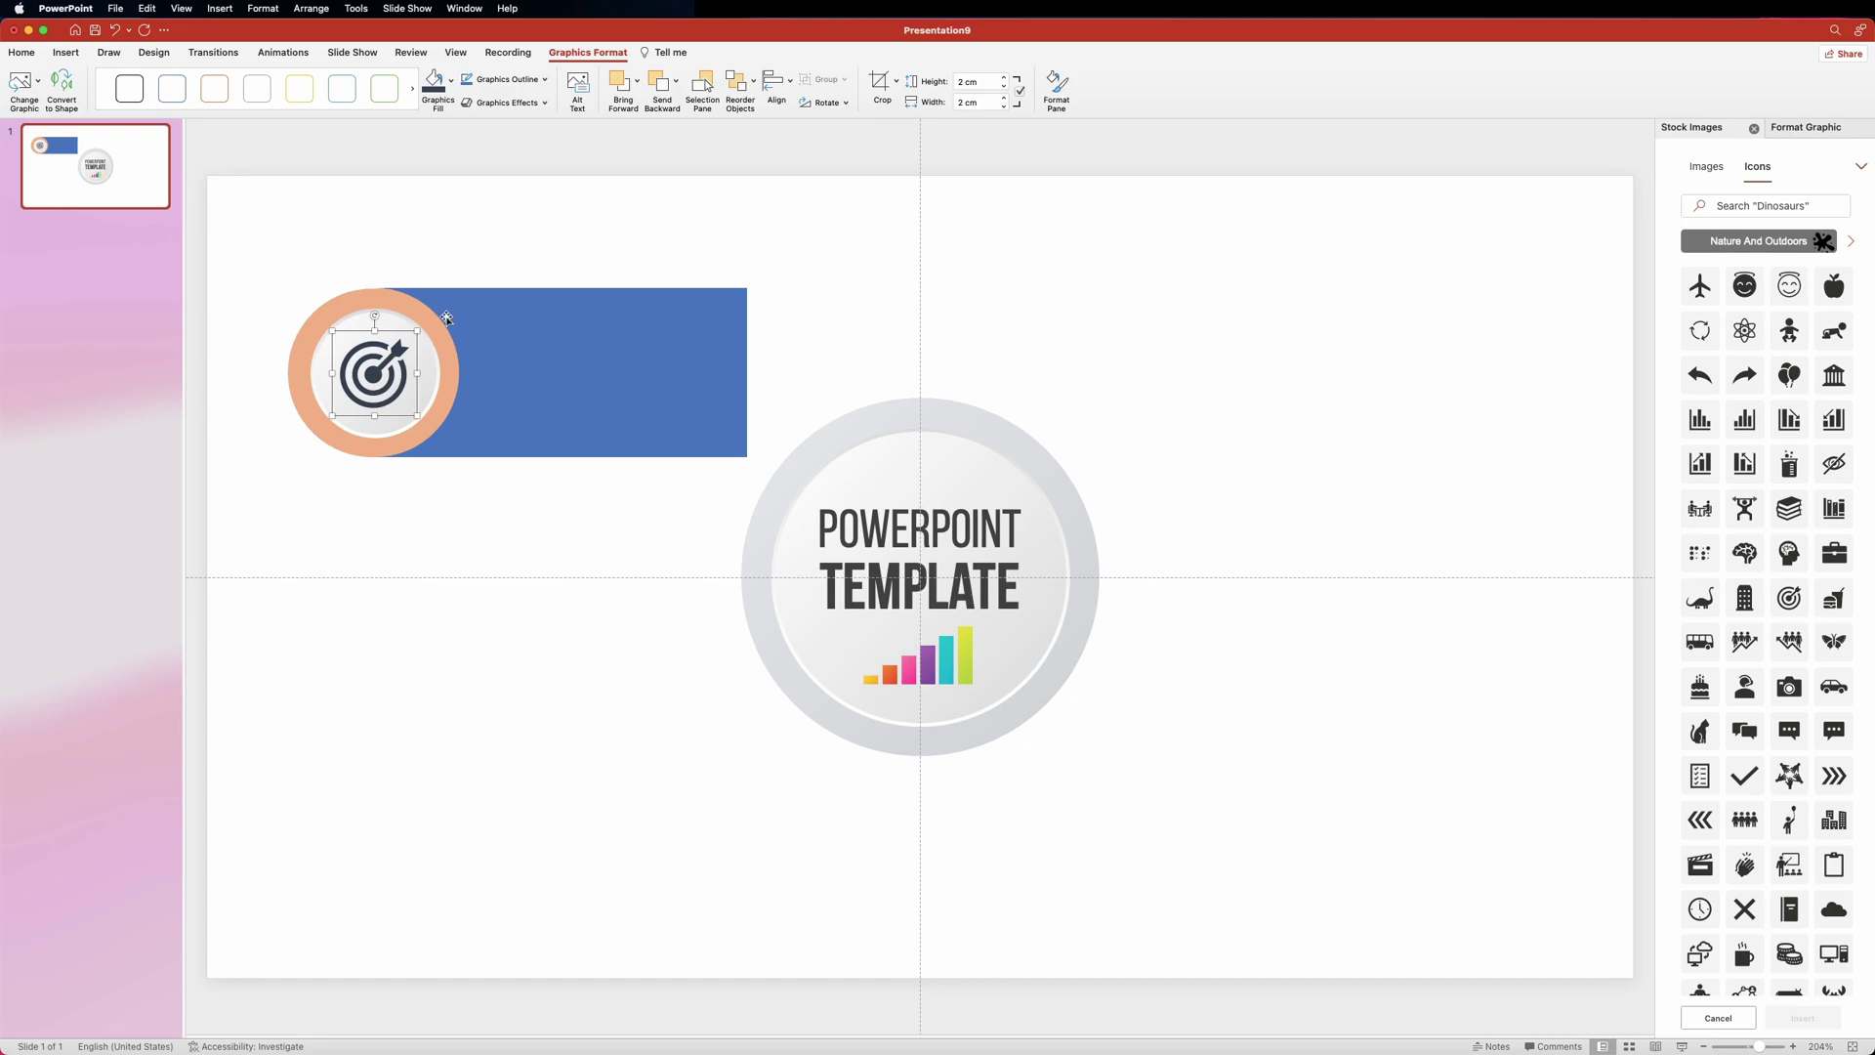
{"action": "left_click", "coordinate": [439, 376], "text": "shift"}
Step: Group the icon, circles and bar, then centre the group vertically on the slide
{"action": "left_click", "coordinate": [523, 355], "text": "shift"}
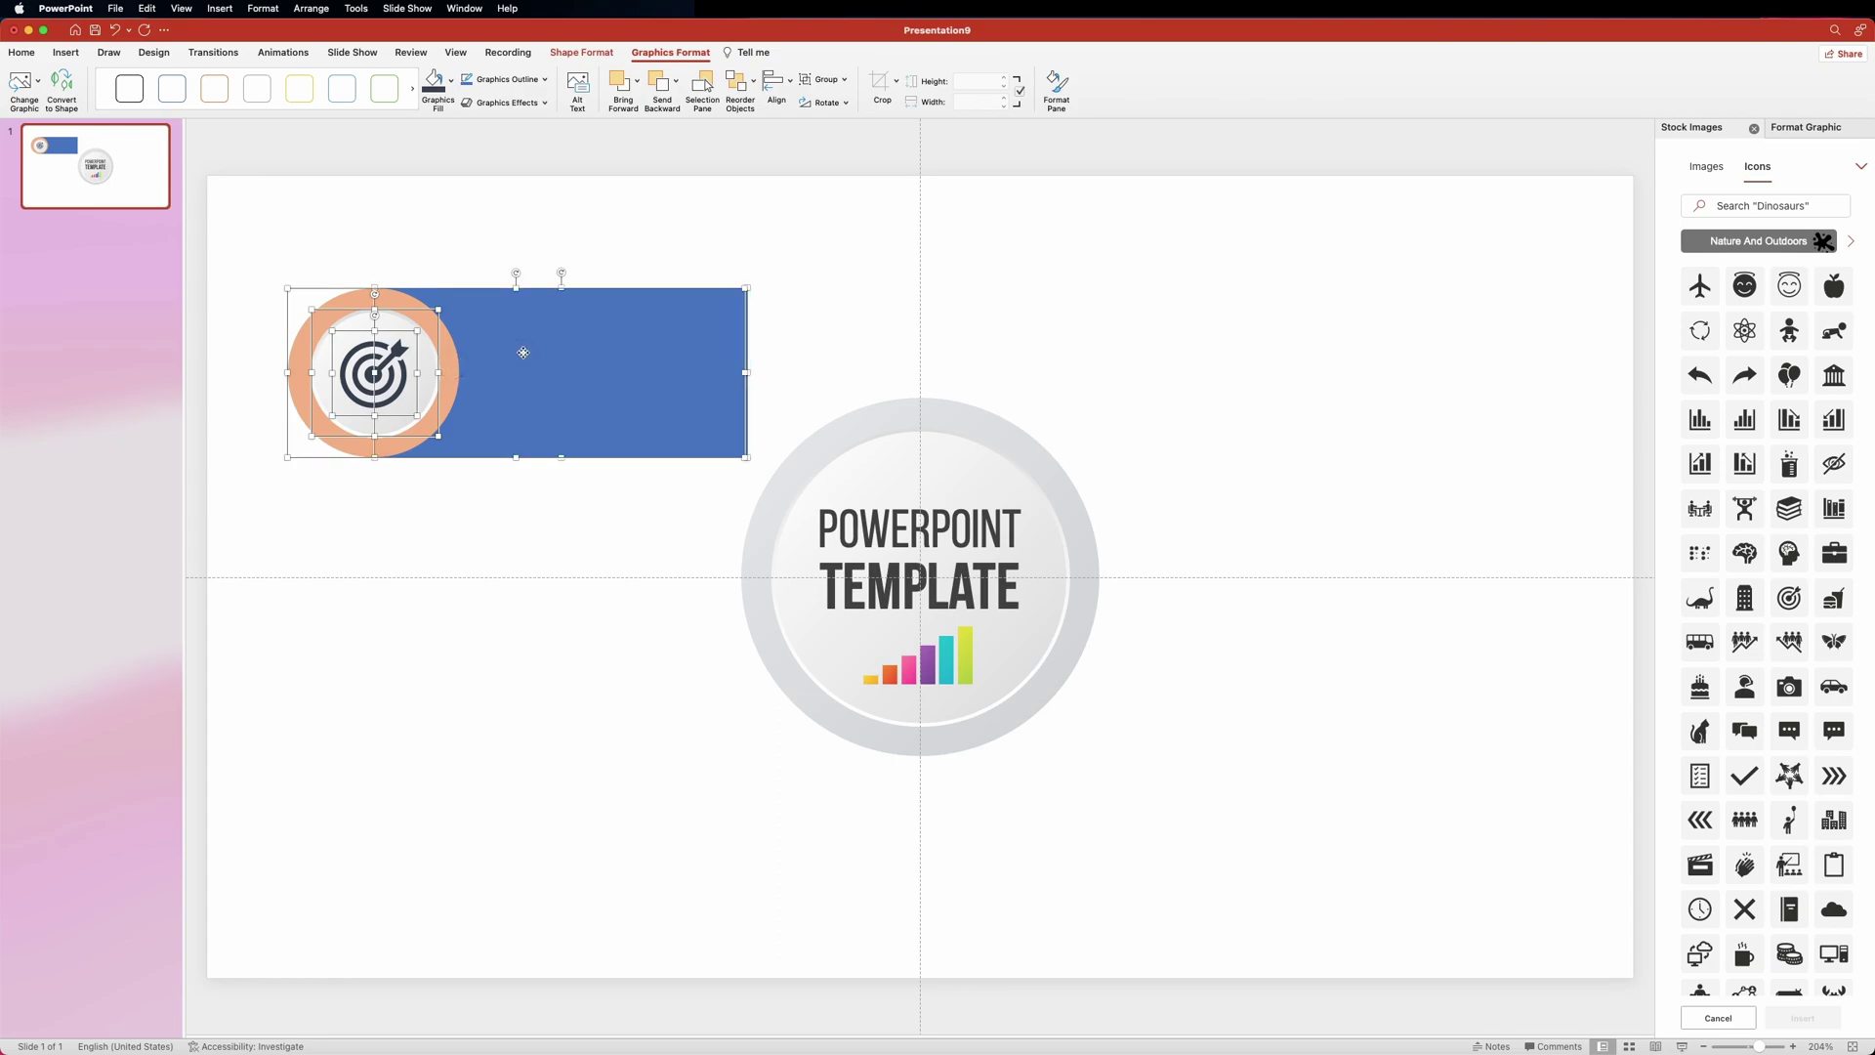
{"action": "key", "text": "alt+super+g"}
{"action": "left_click_drag", "start_coordinate": [523, 352], "coordinate": [676, 568]}
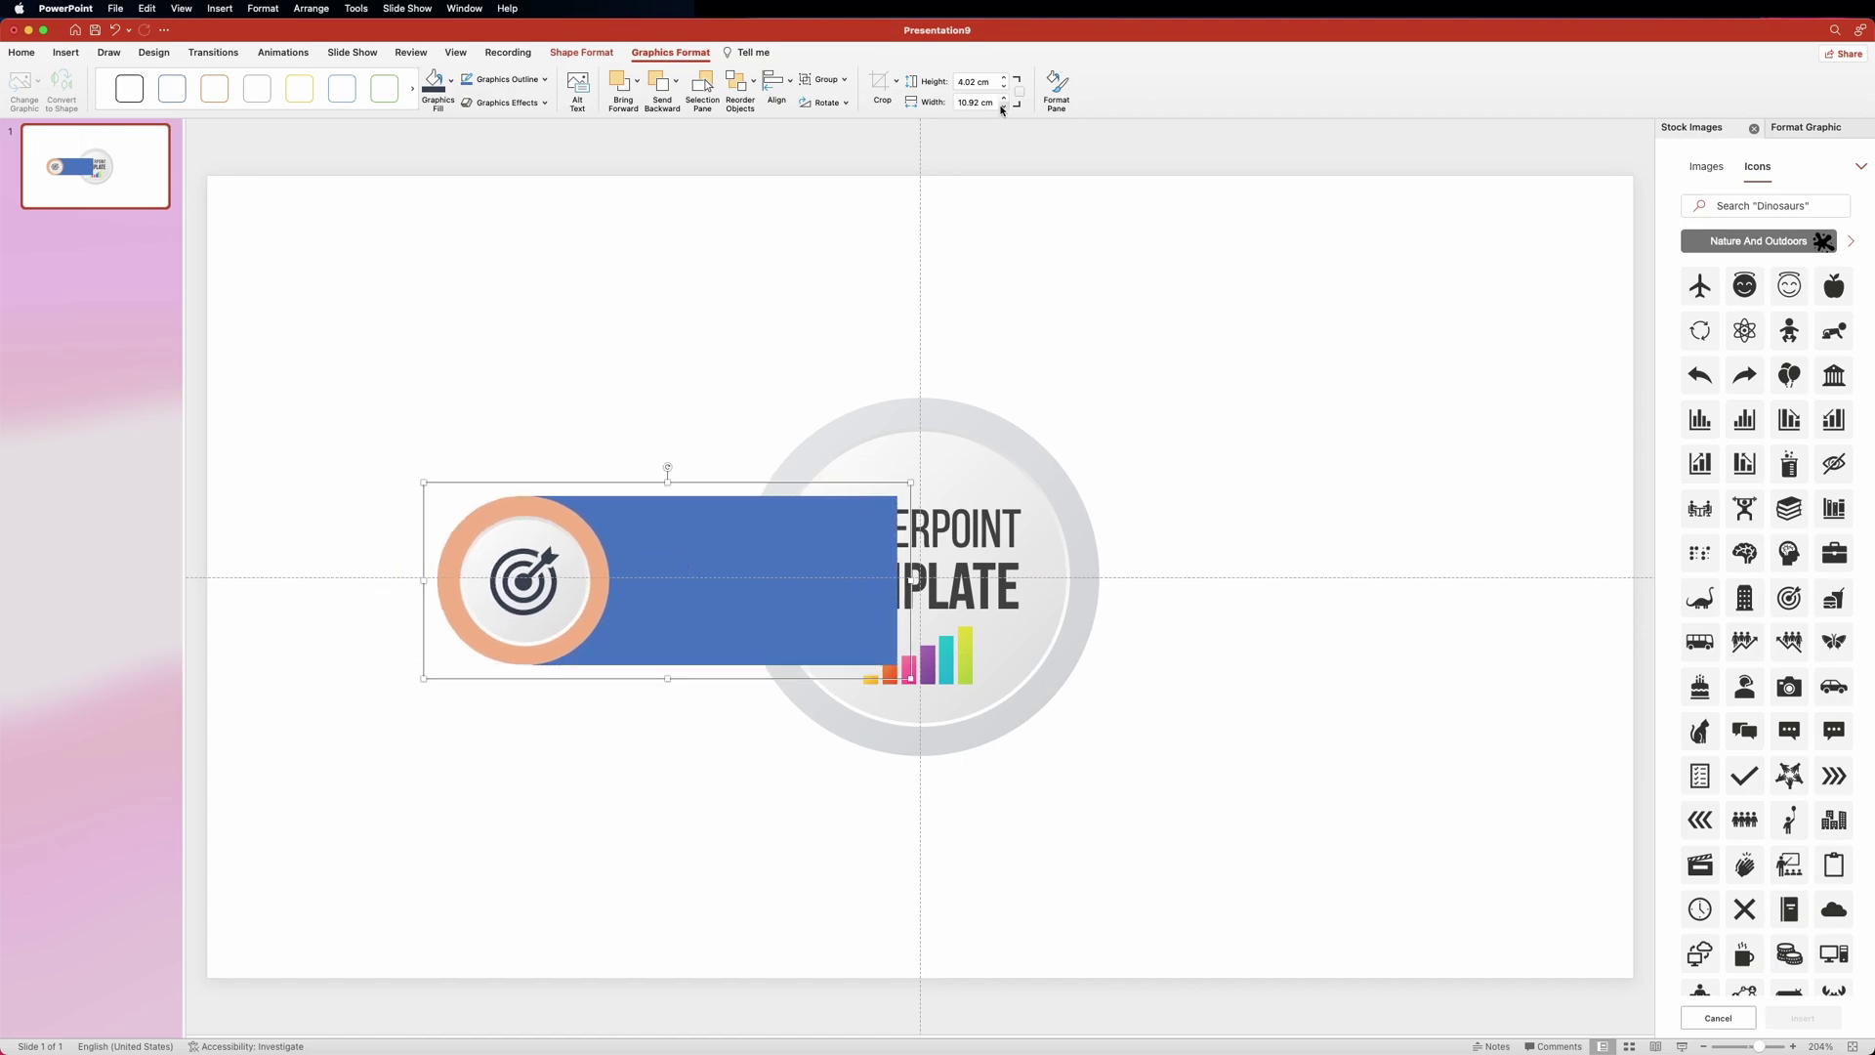
{"action": "left_click", "coordinate": [591, 53]}
{"action": "left_click", "coordinate": [1203, 84]}
{"action": "left_click", "coordinate": [1231, 218]}
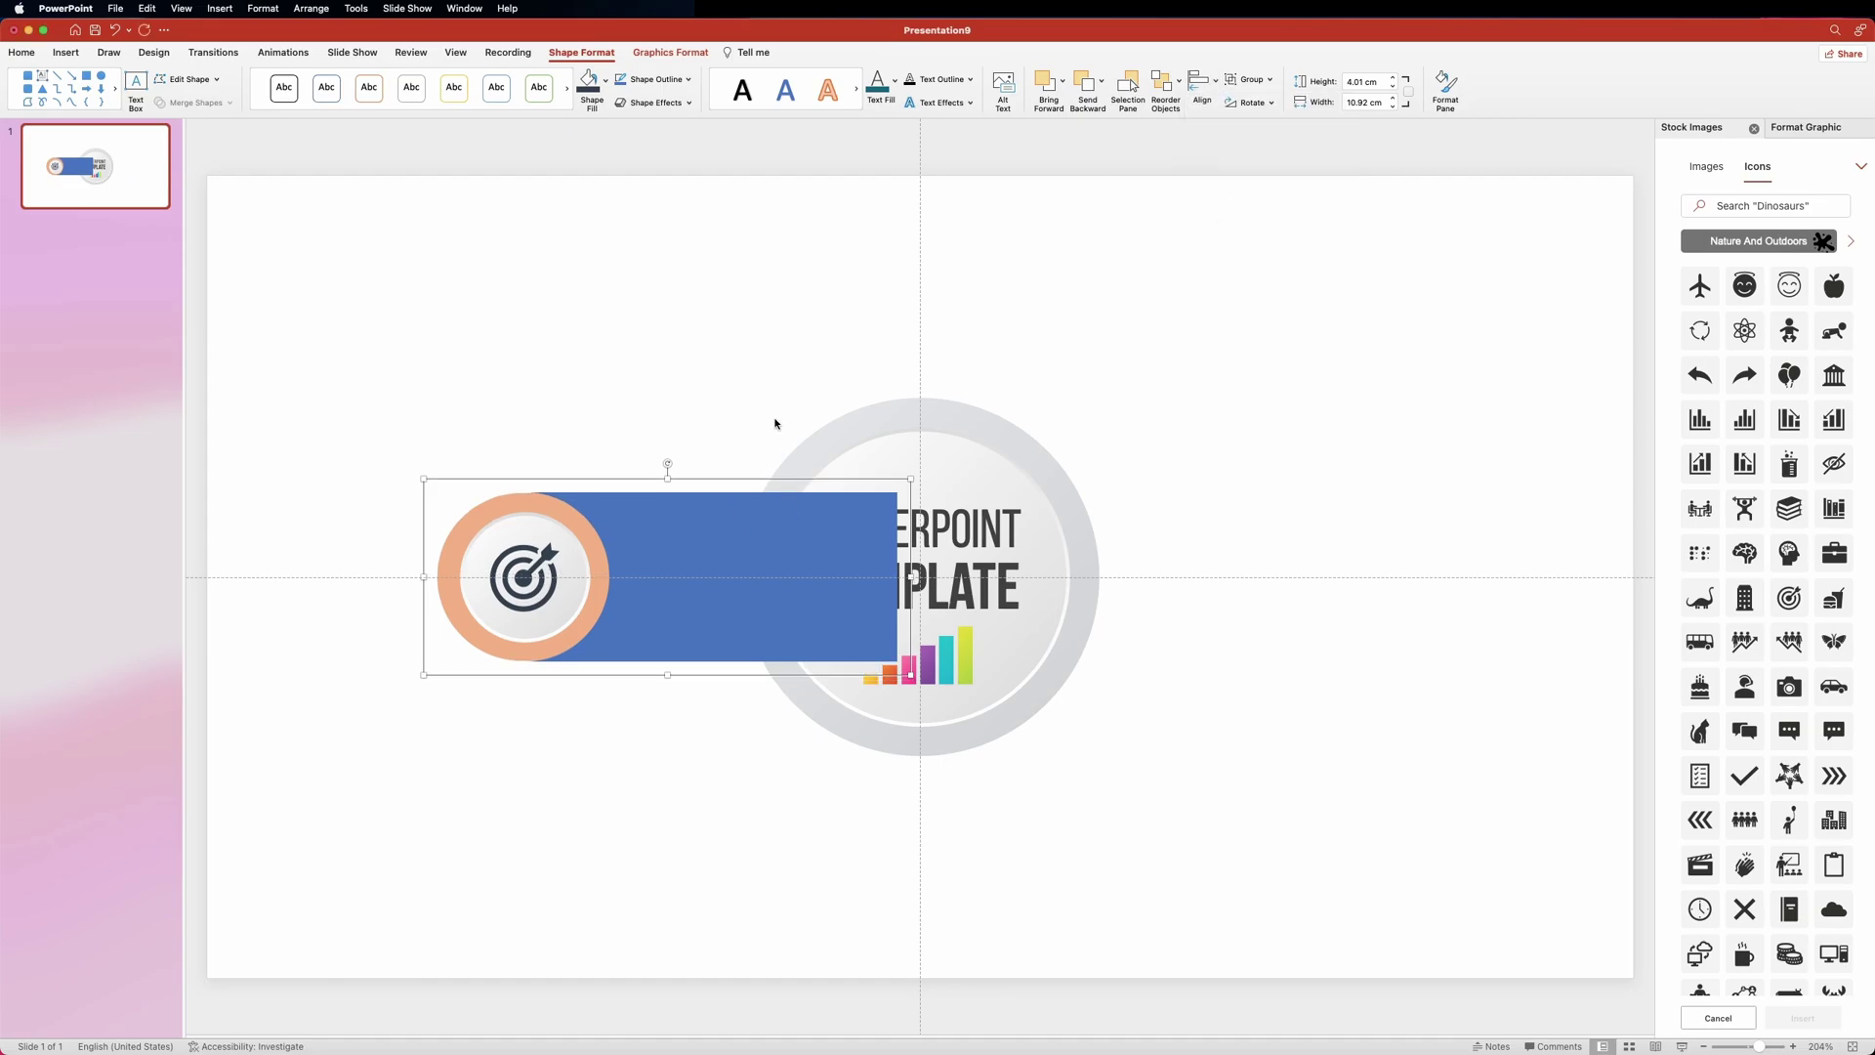
Step: Add alignment guides and place copies of the group above and below, lined up
{"action": "left_click_drag", "start_coordinate": [920, 304], "coordinate": [521, 314]}
{"action": "left_click_drag", "start_coordinate": [521, 314], "coordinate": [584, 313]}
{"action": "left_click_drag", "start_coordinate": [699, 524], "coordinate": [774, 755]}
{"action": "left_click_drag", "start_coordinate": [467, 578], "coordinate": [485, 703]}
{"action": "left_click_drag", "start_coordinate": [804, 343], "coordinate": [801, 350]}
{"action": "left_click_drag", "start_coordinate": [779, 777], "coordinate": [782, 783]}
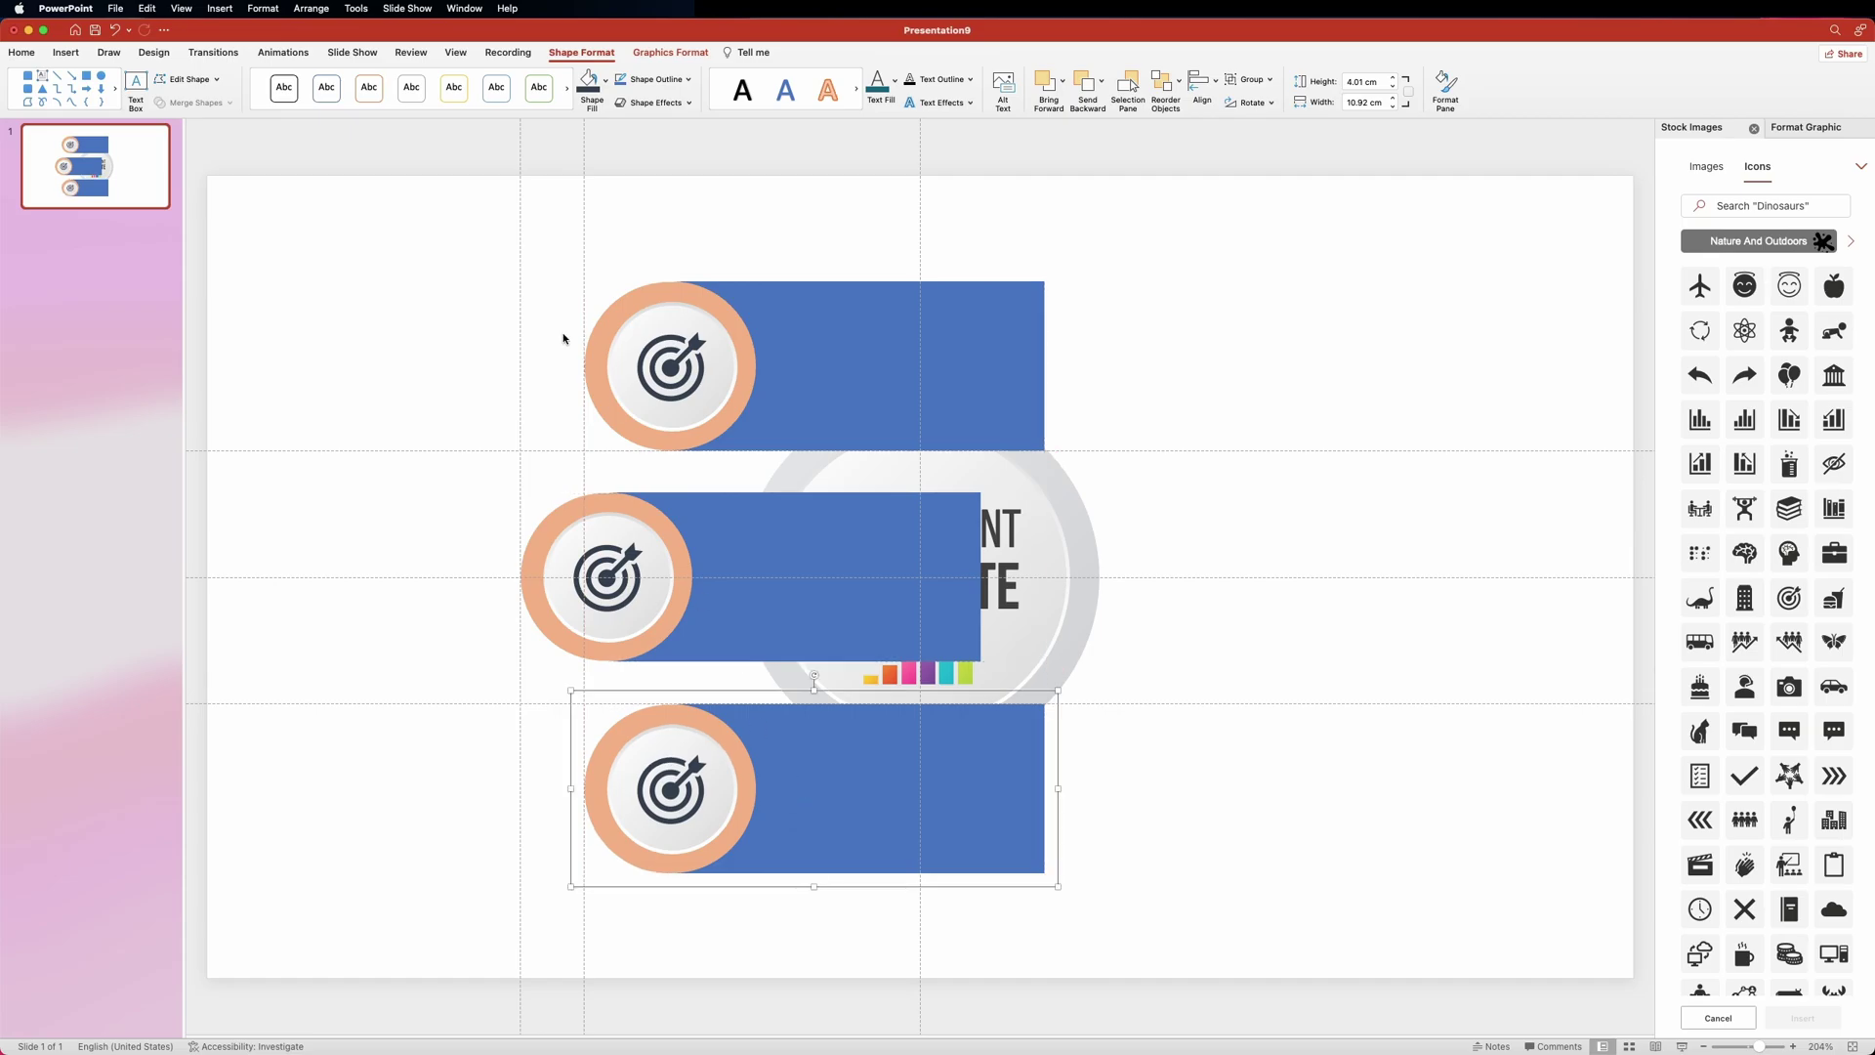
{"action": "left_click", "coordinate": [948, 219]}
{"action": "left_click_drag", "start_coordinate": [921, 222], "coordinate": [1321, 234]}
{"action": "left_click", "coordinate": [731, 343]}
Step: Duplicate the three bar groups to the right and flip the copies horizontally
{"action": "left_click", "coordinate": [735, 532], "text": "shift"}
{"action": "left_click", "coordinate": [773, 758], "text": "shift"}
{"action": "left_click_drag", "start_coordinate": [773, 758], "coordinate": [1256, 738]}
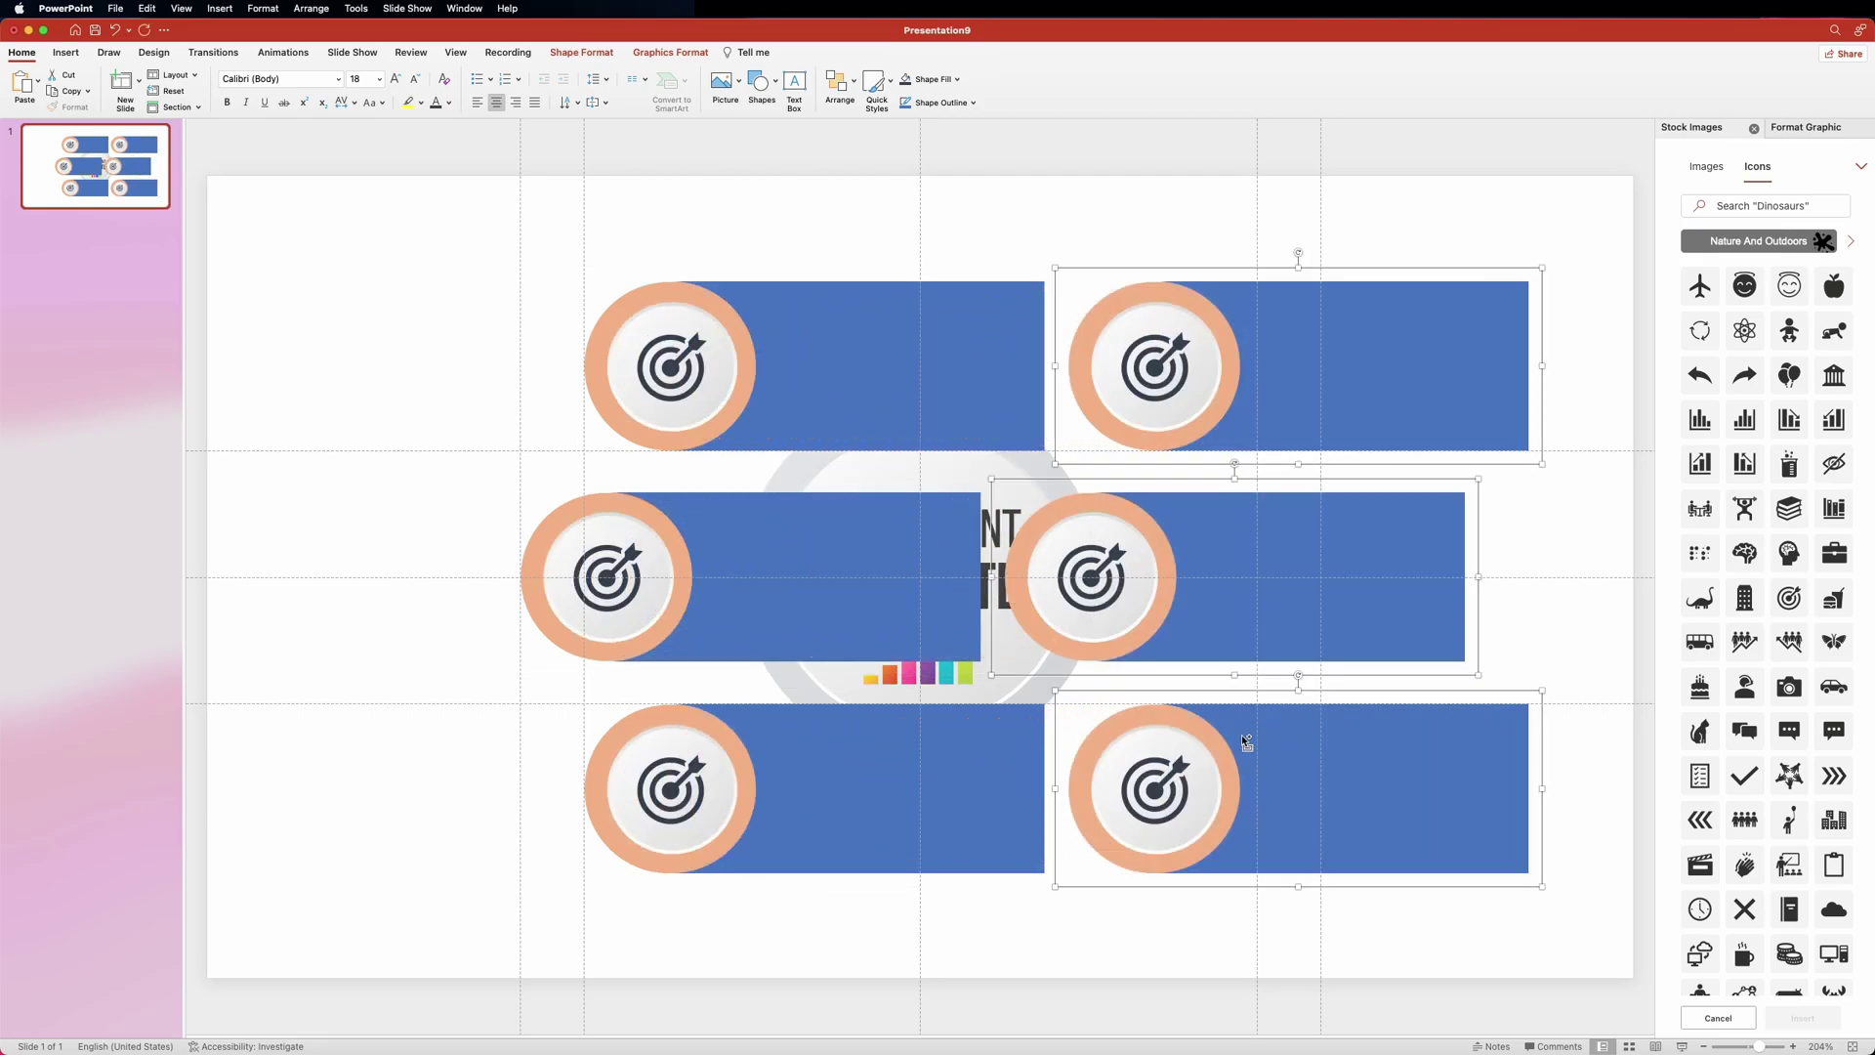
{"action": "left_click", "coordinate": [584, 53]}
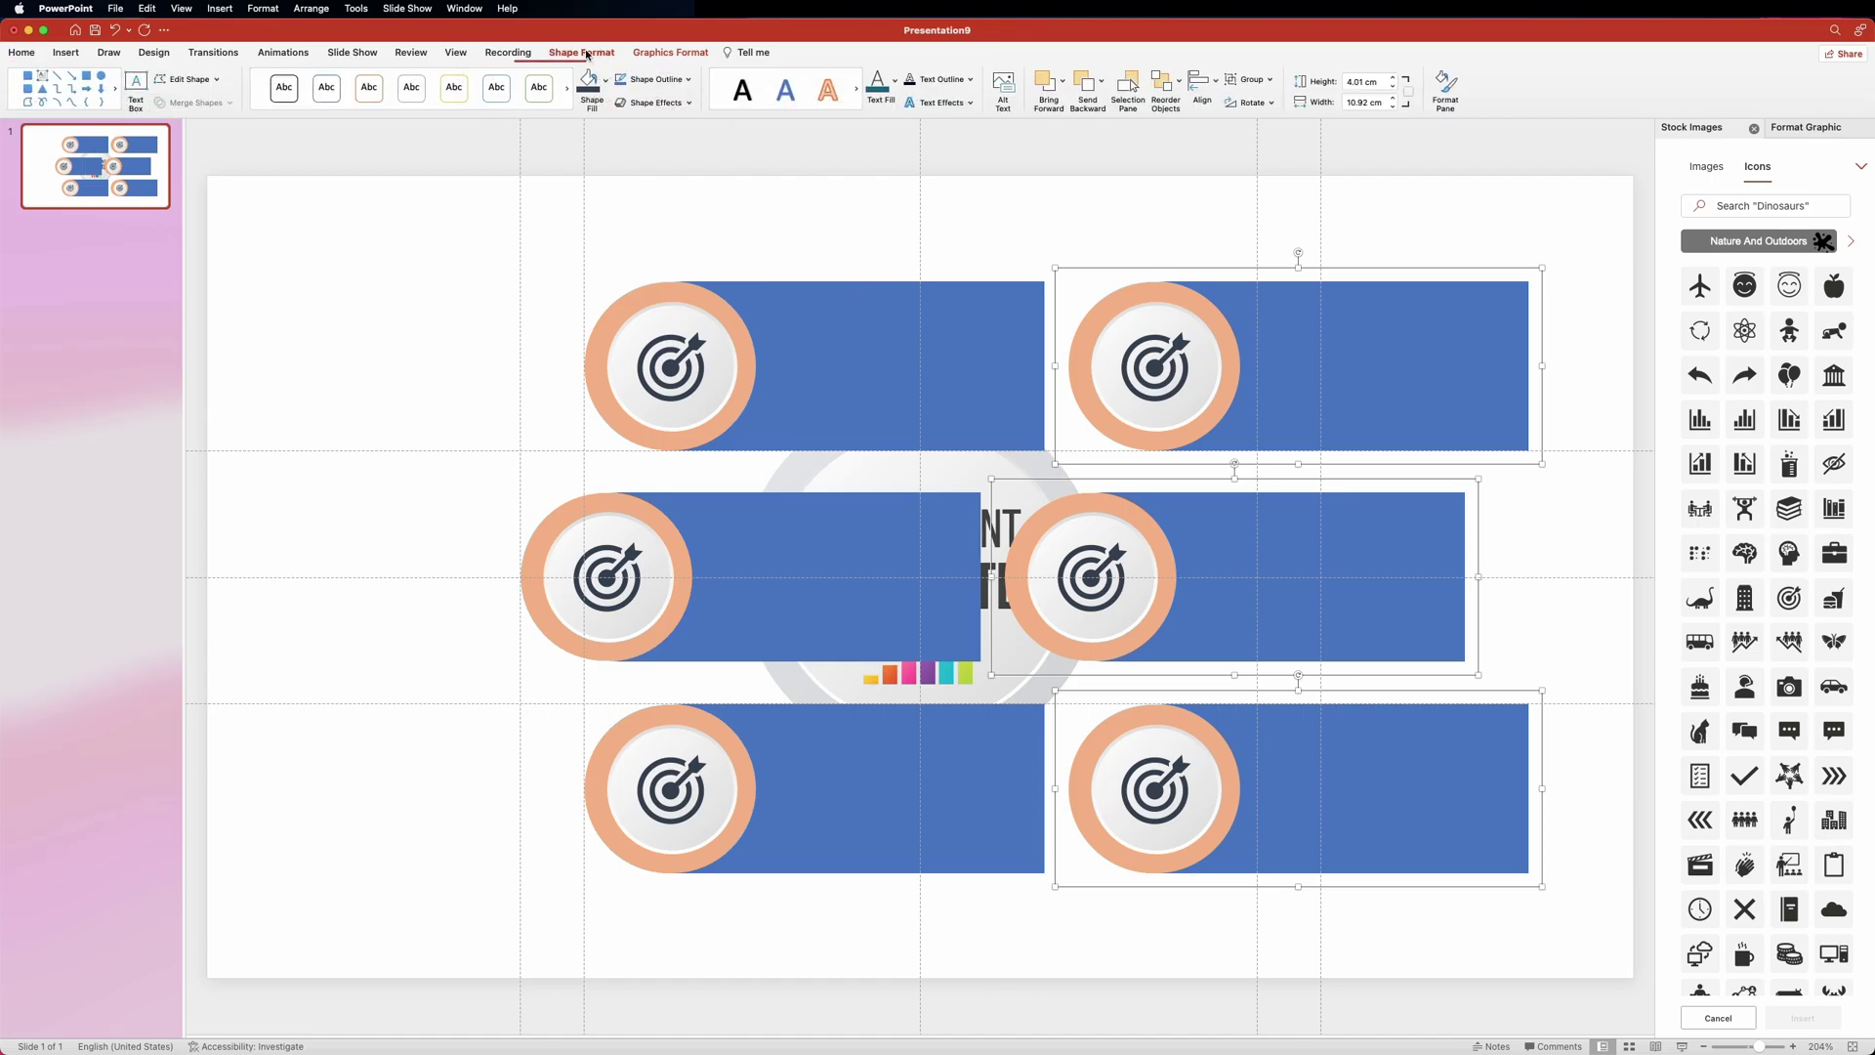
{"action": "left_click", "coordinate": [1250, 102]}
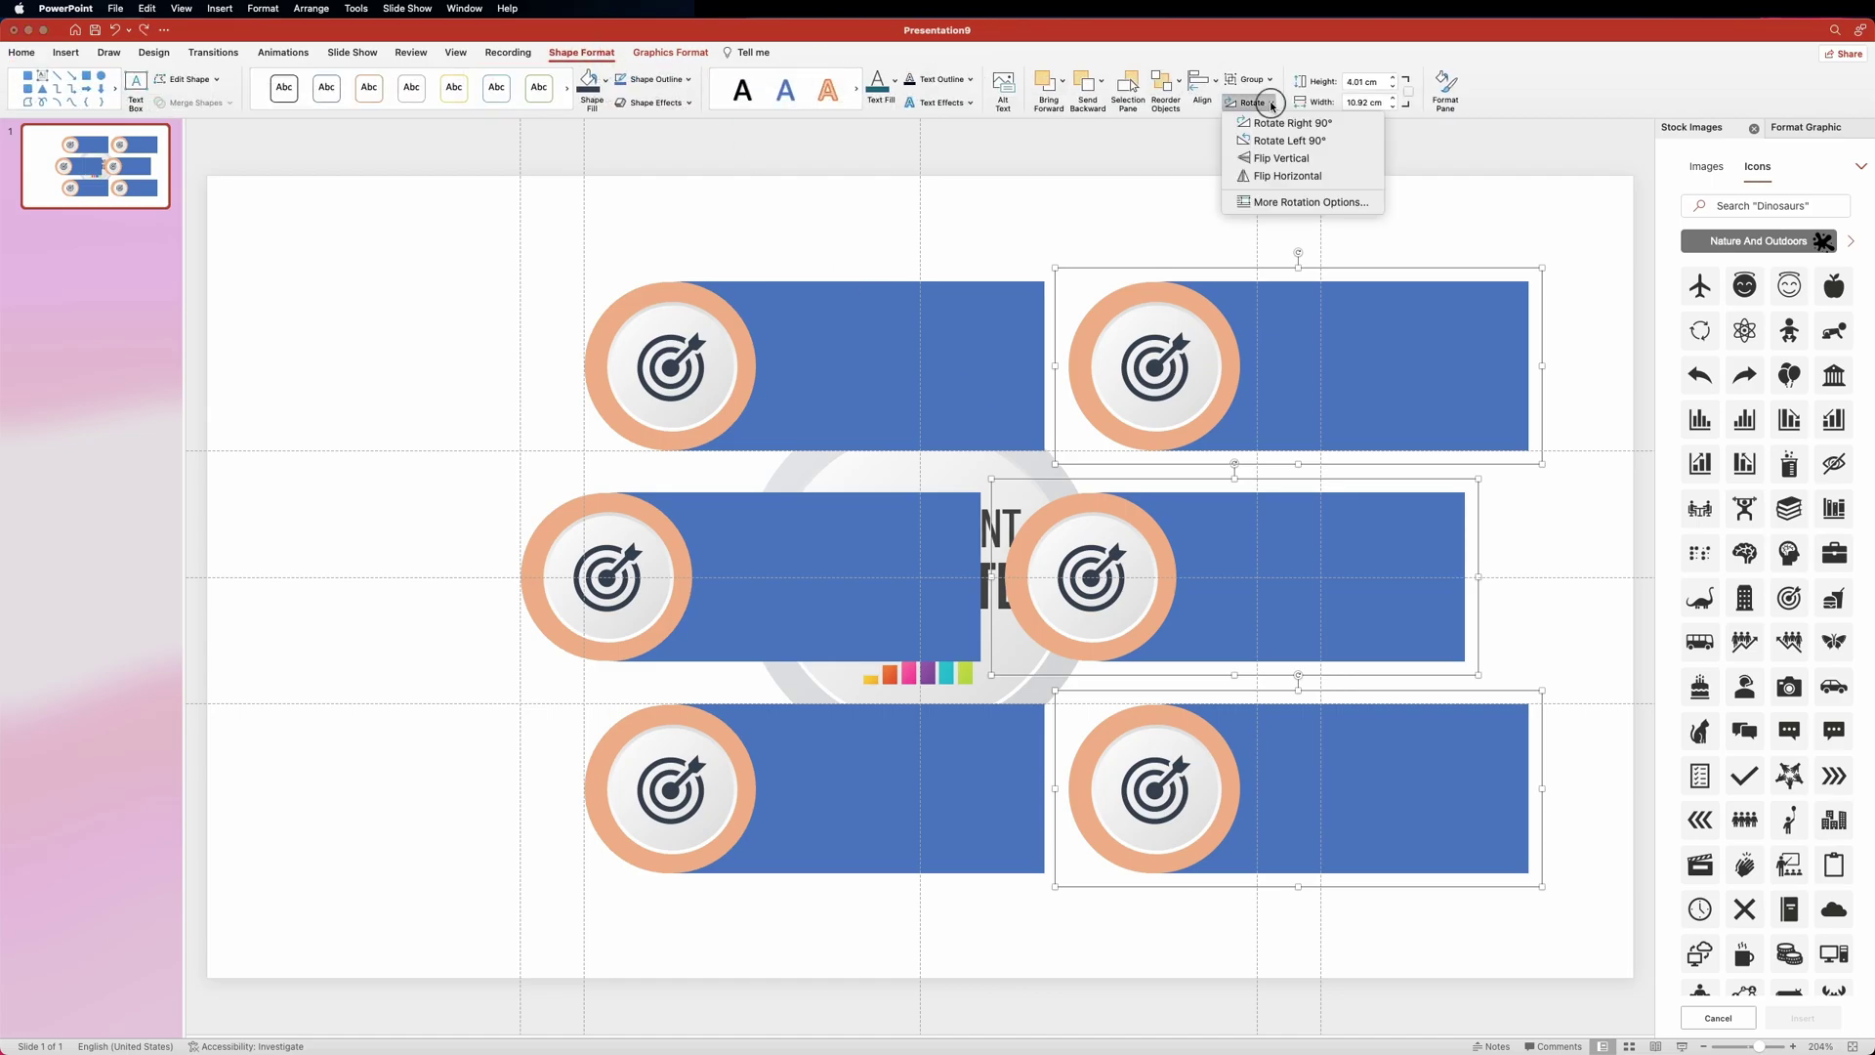
{"action": "left_click", "coordinate": [1288, 177]}
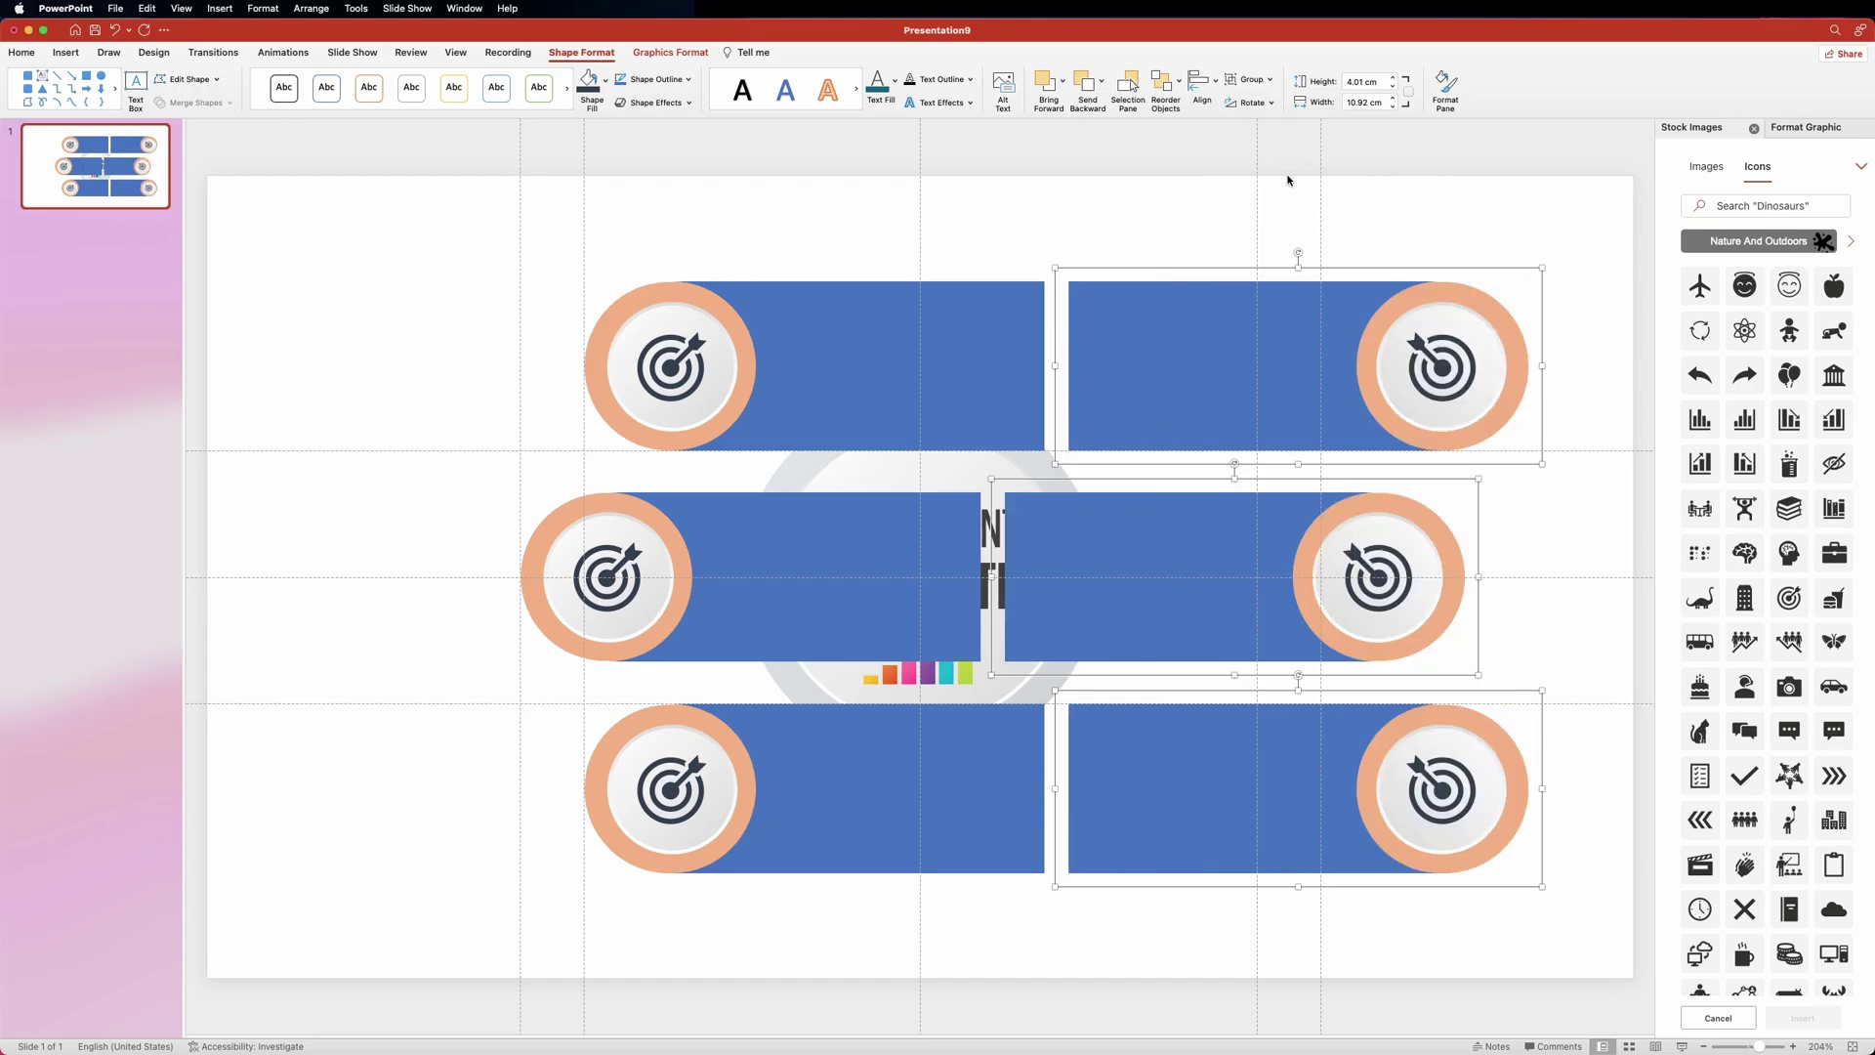
Step: Slide the three right-hand bars left until each overlaps its left partner
{"action": "left_click", "coordinate": [1389, 543]}
{"action": "left_click_drag", "start_coordinate": [1389, 543], "coordinate": [1247, 545]}
{"action": "left_click", "coordinate": [1455, 328]}
{"action": "left_click", "coordinate": [1347, 748], "text": "shift"}
{"action": "left_click_drag", "start_coordinate": [1347, 748], "coordinate": [1079, 744]}
Step: Select the three right-hand bars and ungroup them with Cmd+Option+Shift+G
{"action": "left_click", "coordinate": [1030, 377]}
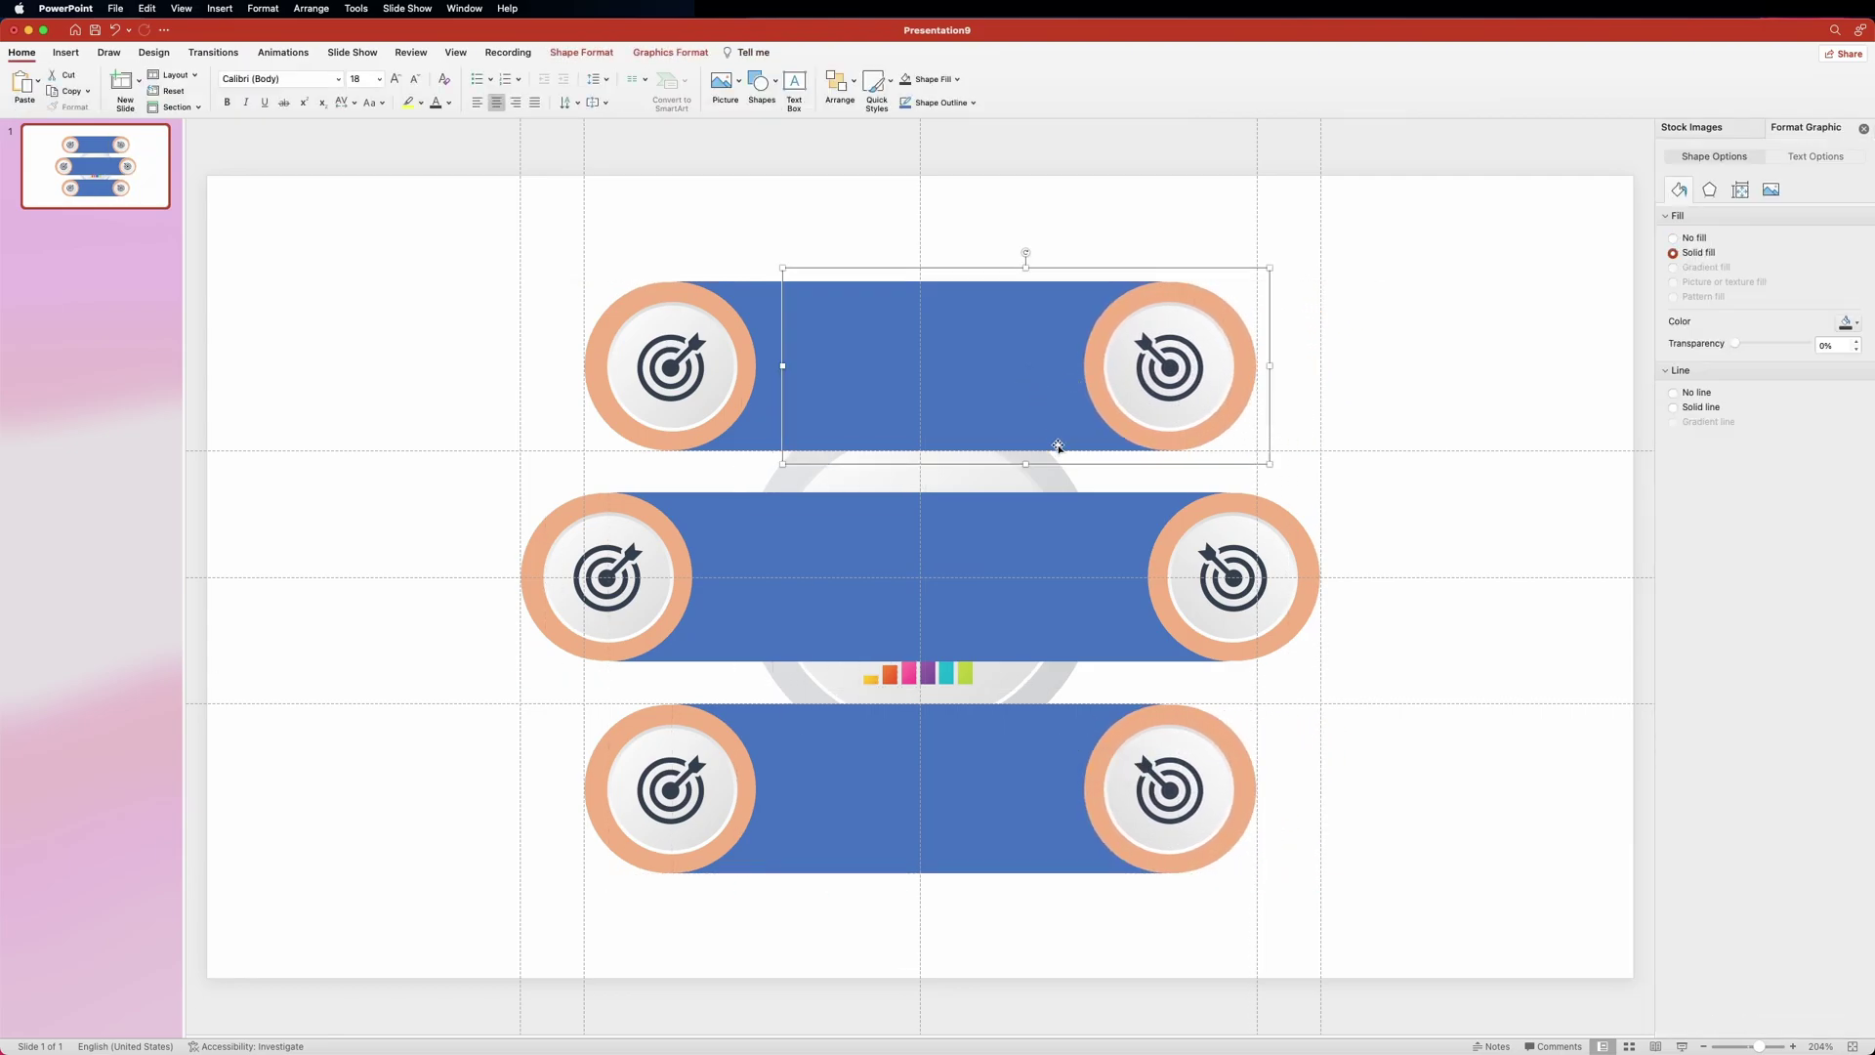
{"action": "left_click", "coordinate": [1145, 517], "text": "shift"}
{"action": "left_click", "coordinate": [1105, 719], "text": "shift"}
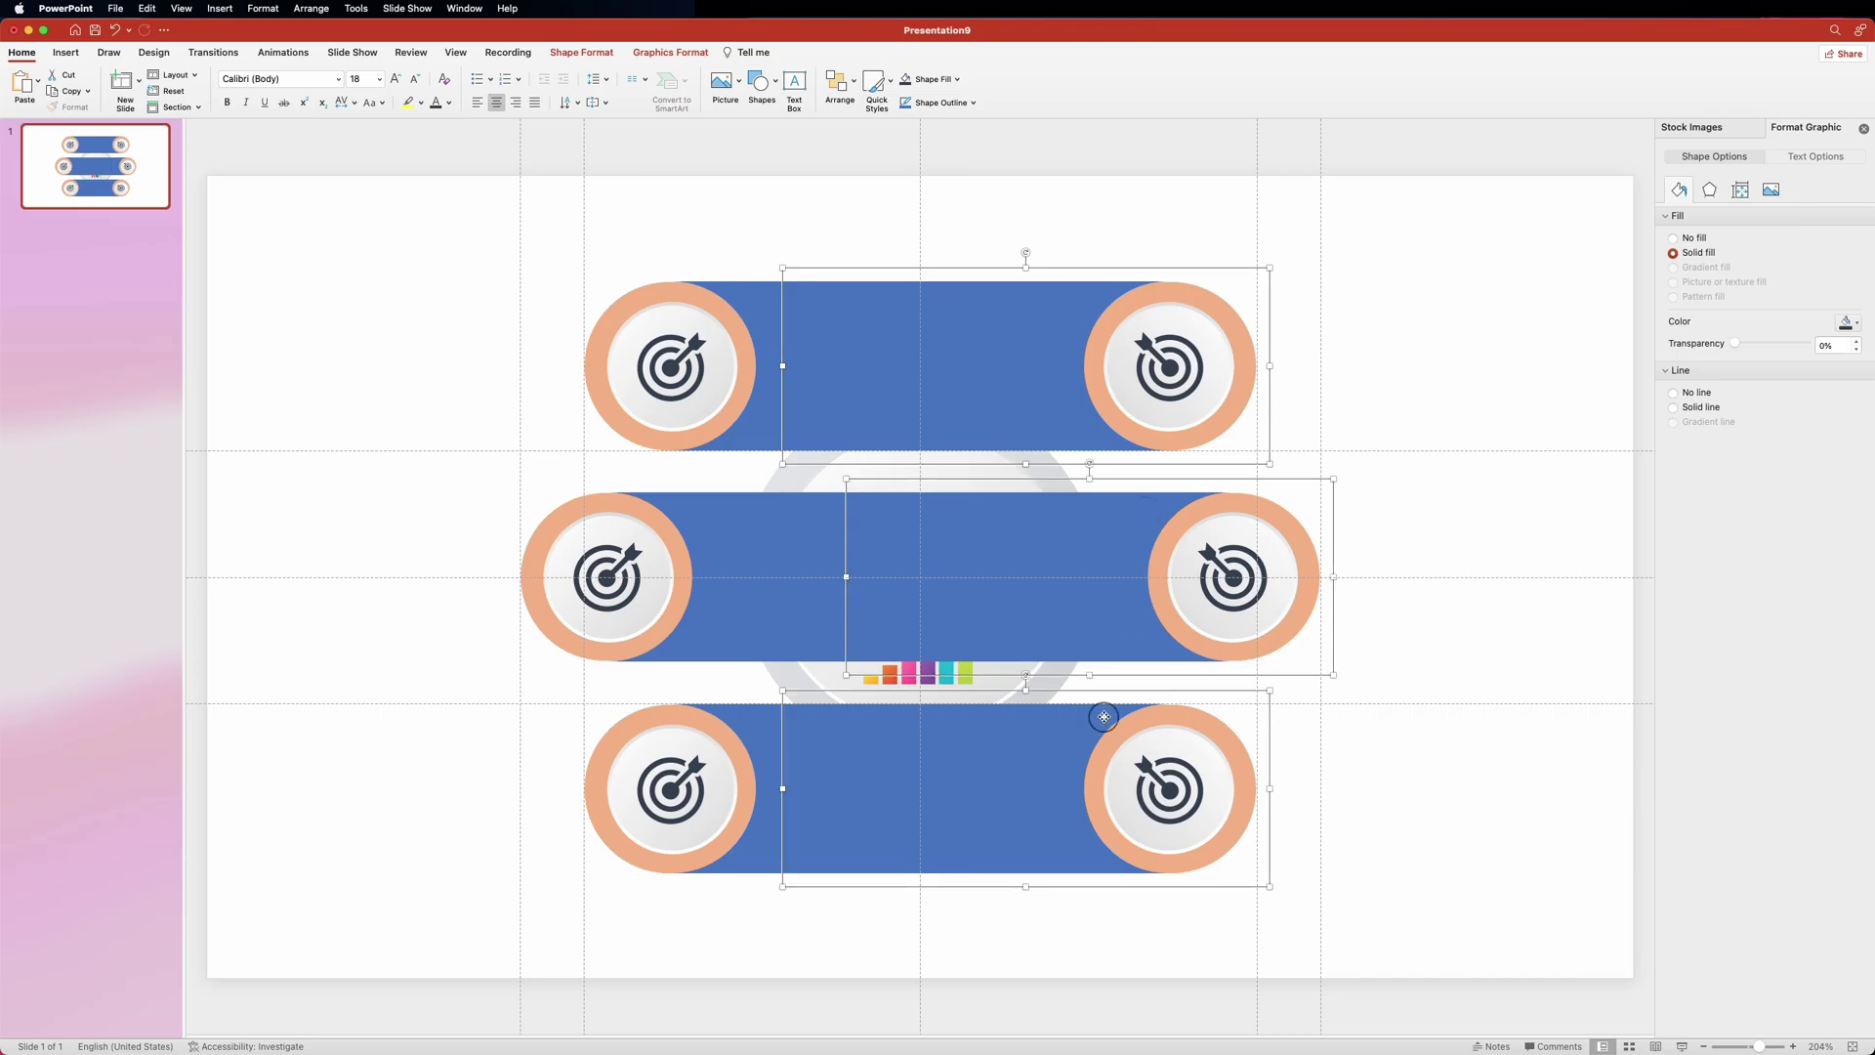
{"action": "key", "text": "alt+shift+super+g"}
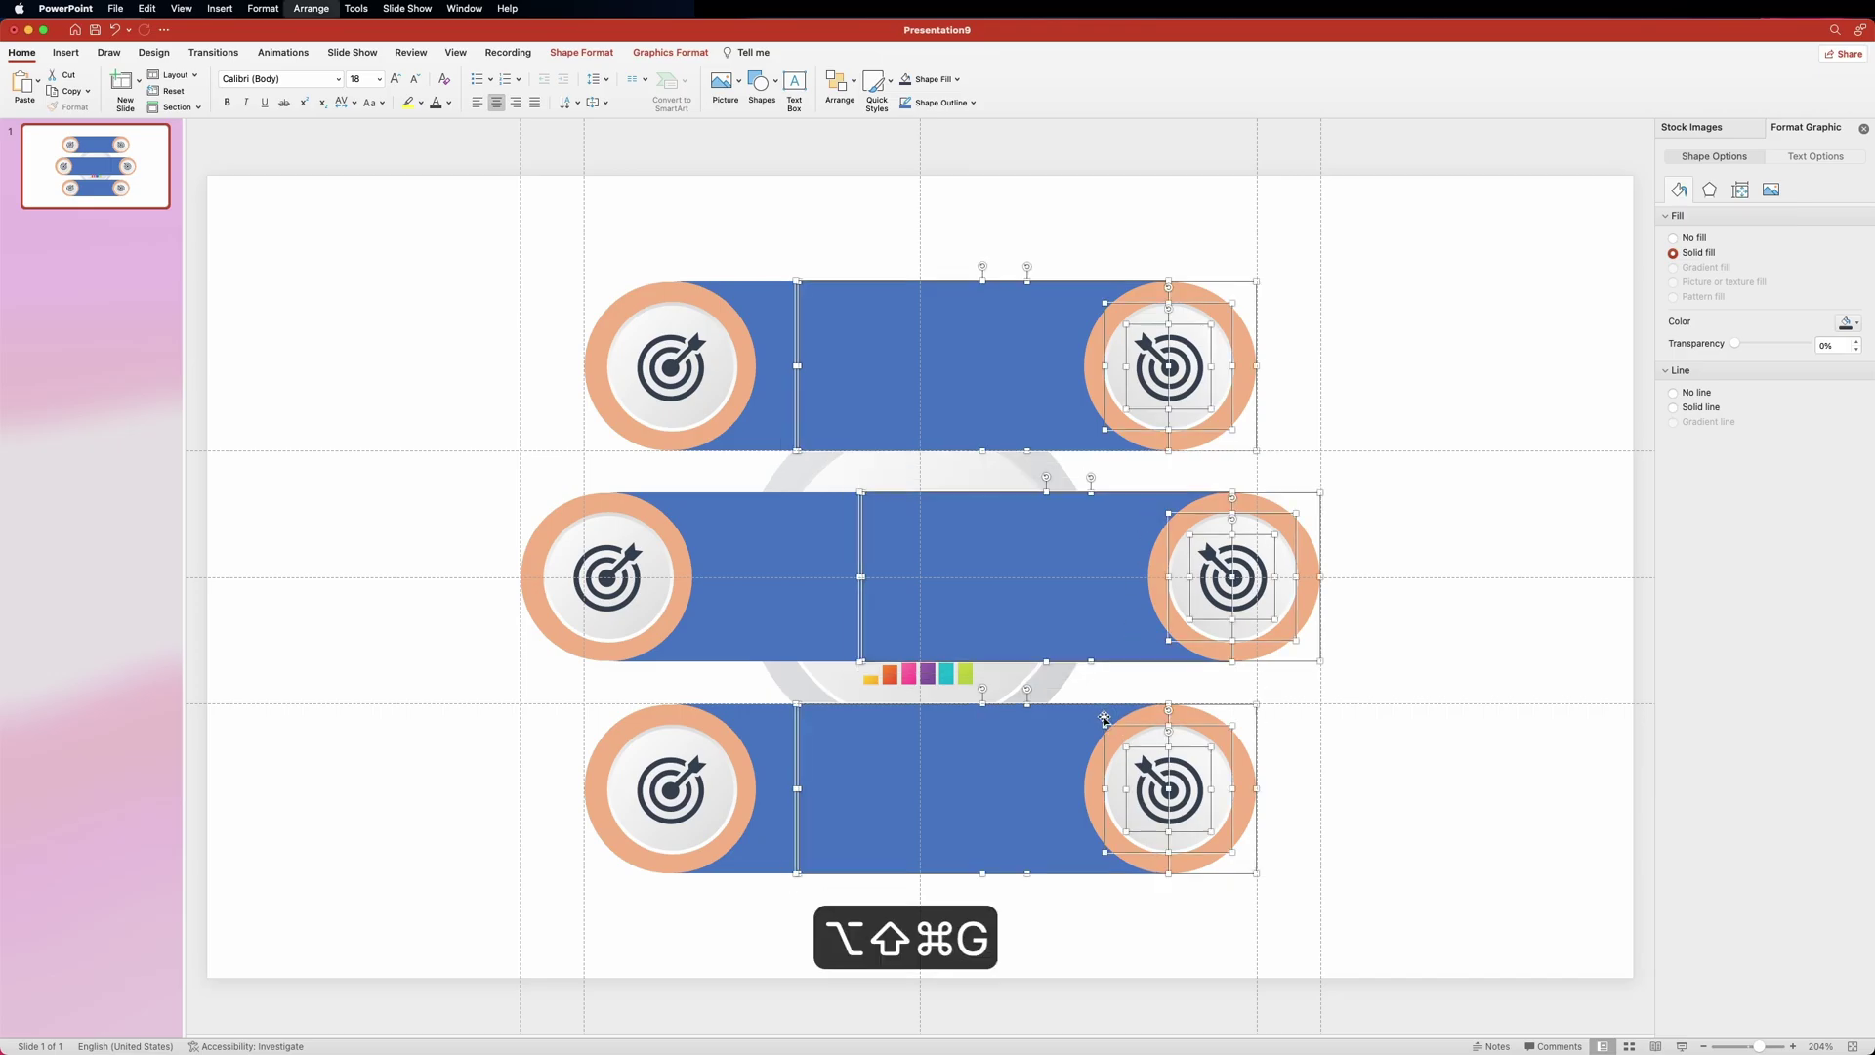